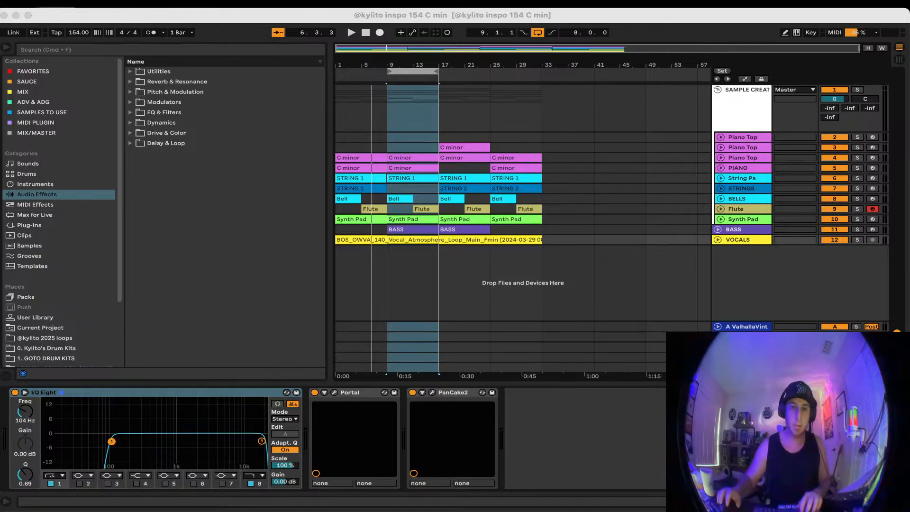
Insert a new MIDI track above the SAMPLE CREATION group and fold that group
{"action": "left_click", "coordinate": [792, 280]}
{"action": "right_click", "coordinate": [766, 271]}
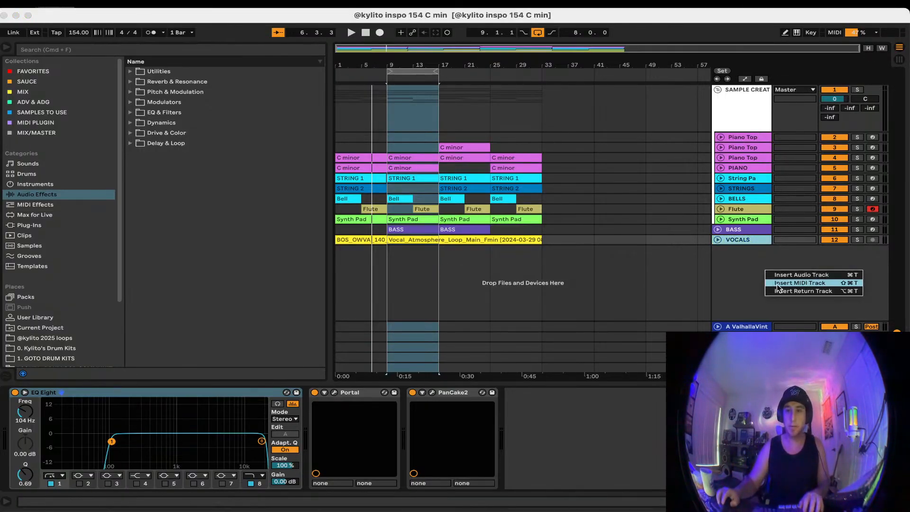
{"action": "left_click", "coordinate": [778, 286]}
{"action": "left_click_drag", "start_coordinate": [741, 250], "coordinate": [719, 93]}
{"action": "left_click", "coordinate": [717, 138]}
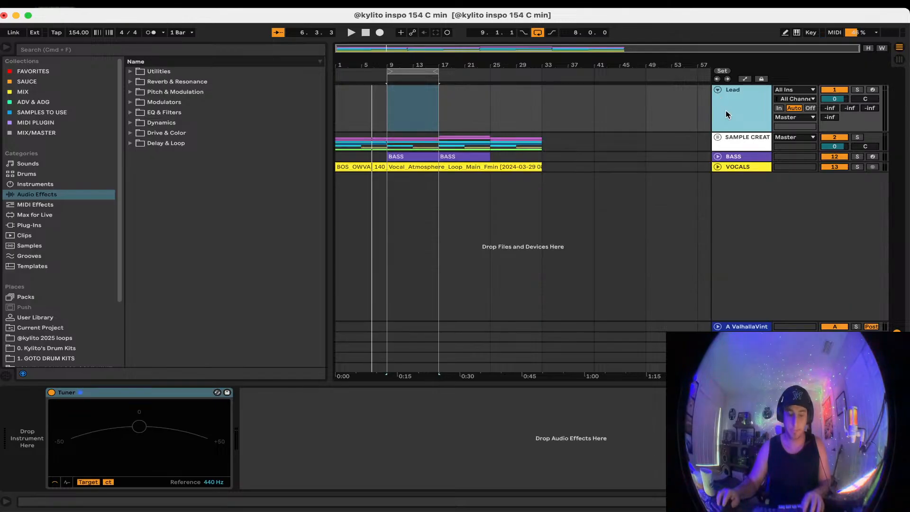
Duplicate the Lead track until there are five copies and collapse them all
{"action": "key", "text": "super+d"}
{"action": "key", "text": "super+d"}
{"action": "left_click", "coordinate": [717, 90]}
{"action": "left_click", "coordinate": [718, 100]}
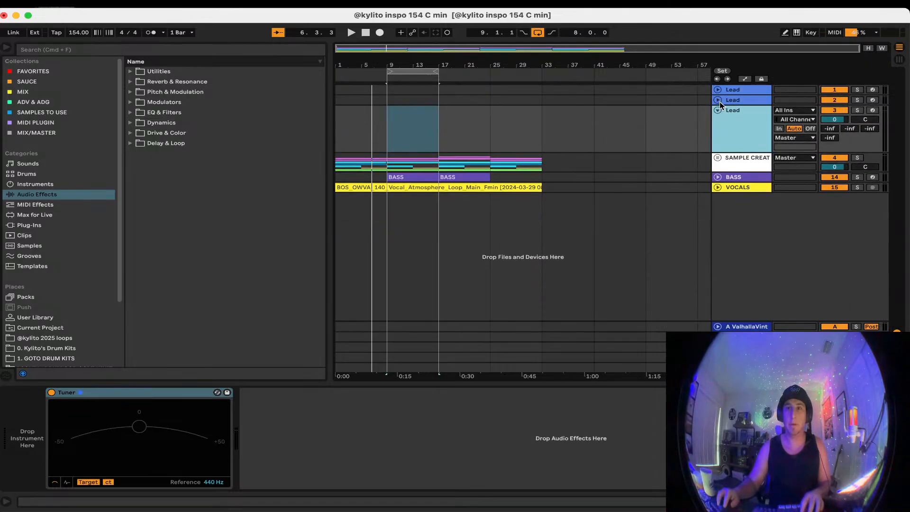
{"action": "left_click", "coordinate": [718, 109]}
{"action": "key", "text": "super+d"}
{"action": "key", "text": "super+d"}
Rename the first Lead track to 808 and the second to SNARE
{"action": "left_click", "coordinate": [735, 90]}
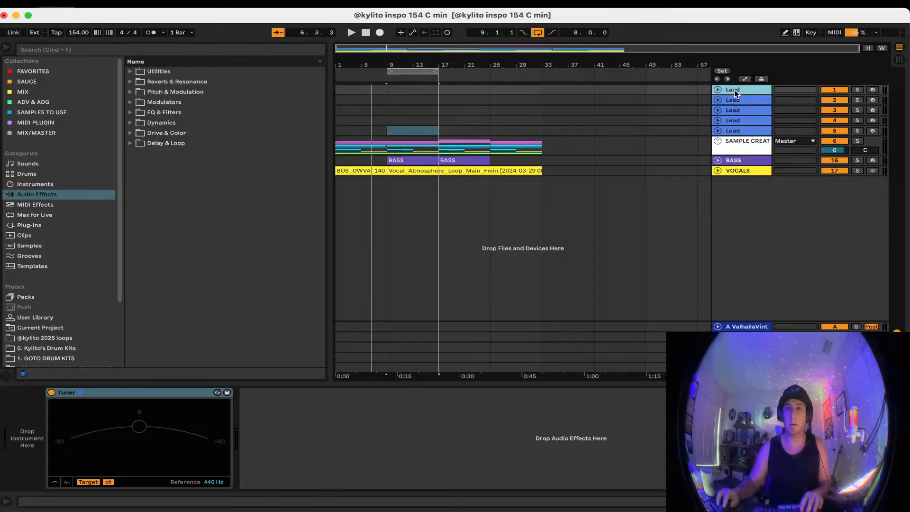
{"action": "type", "text": "8"}
{"action": "key", "text": "Tab"}
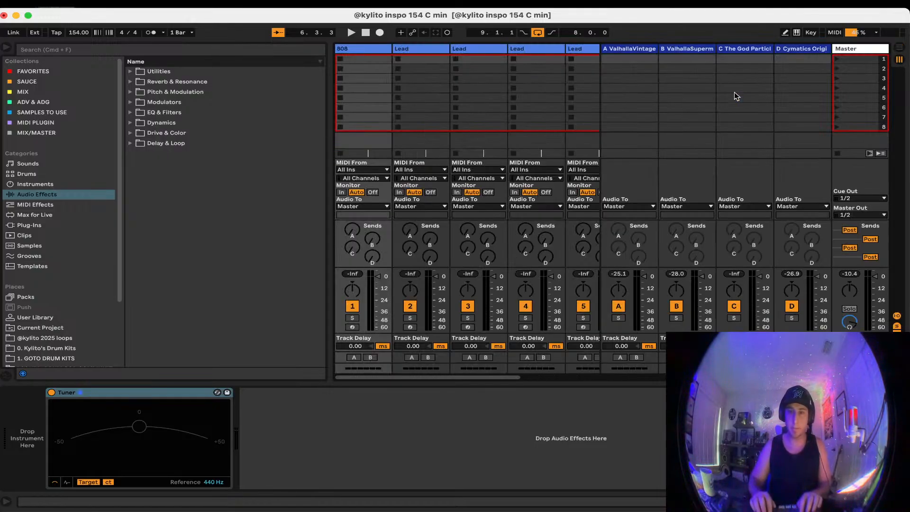
{"action": "key", "text": "Tab"}
{"action": "left_click", "coordinate": [754, 102]}
{"action": "type", "text": "SN"}
Rename the third track to SNARE and the fourth to CLAP
{"action": "left_click", "coordinate": [742, 115]}
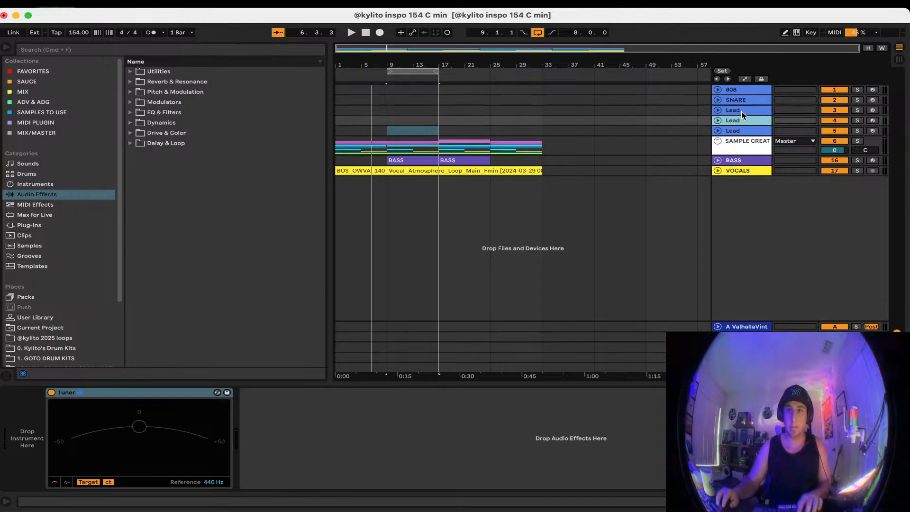
{"action": "key", "text": "super+r"}
{"action": "type", "text": "SN"}
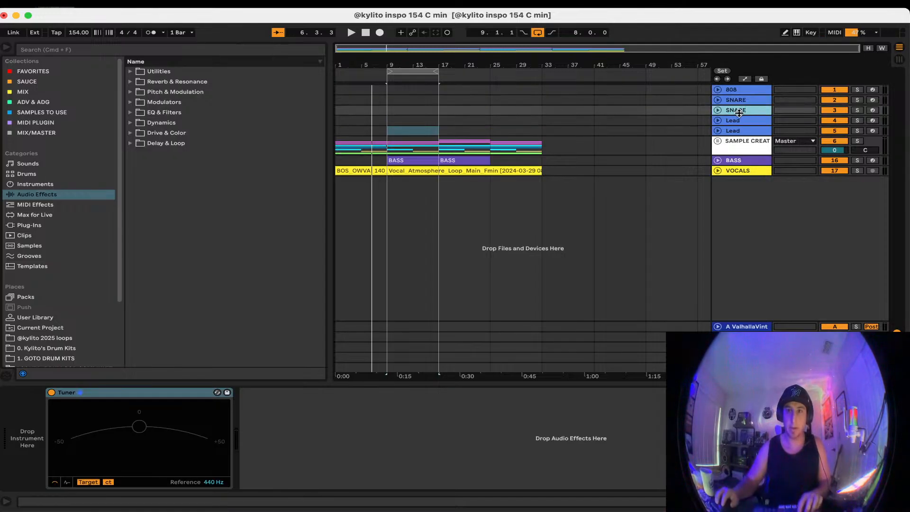
{"action": "left_click", "coordinate": [737, 120]}
{"action": "key", "text": "super+r"}
{"action": "type", "text": "C"}
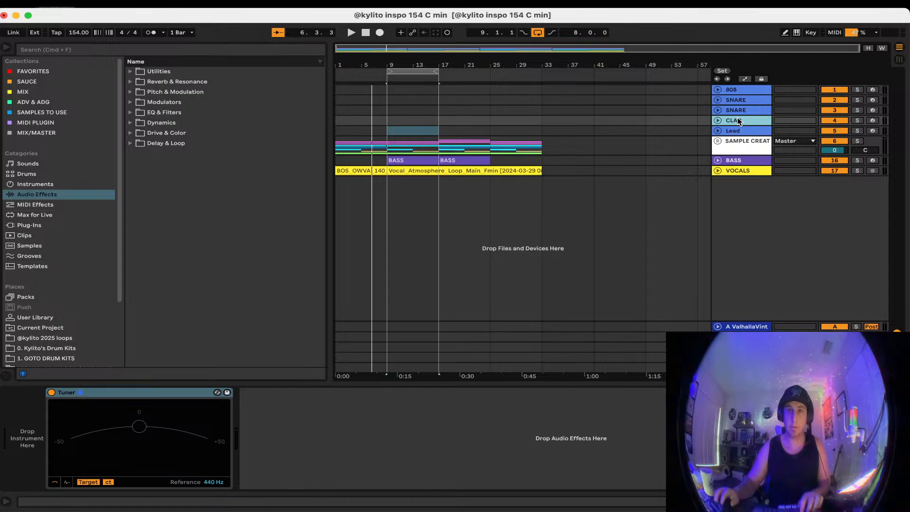
Play the bar 9–17 loop and move the CLAP track directly below the 808 track
{"action": "left_click", "coordinate": [419, 72]}
{"action": "key", "text": "space"}
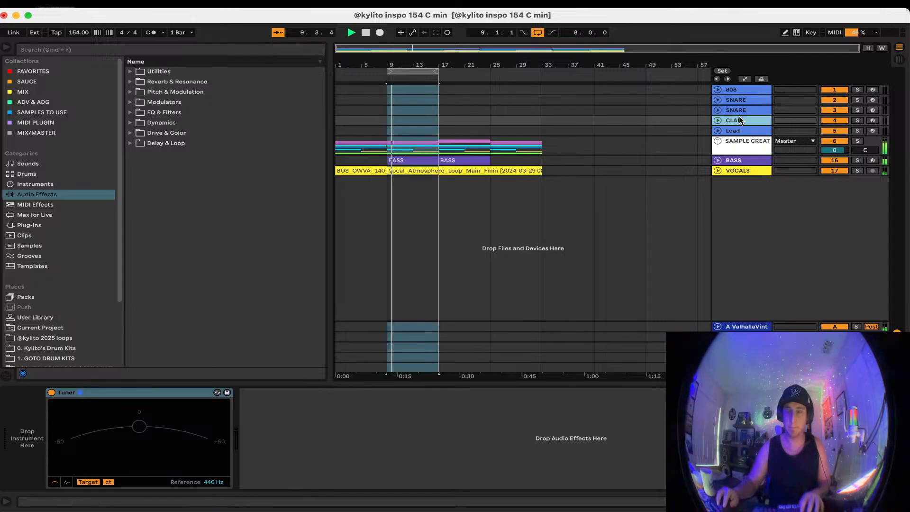
{"action": "left_click_drag", "start_coordinate": [732, 99], "coordinate": [732, 97]}
Duplicate the remaining Lead track twice and rename the first of the three to OH
{"action": "left_click", "coordinate": [733, 130]}
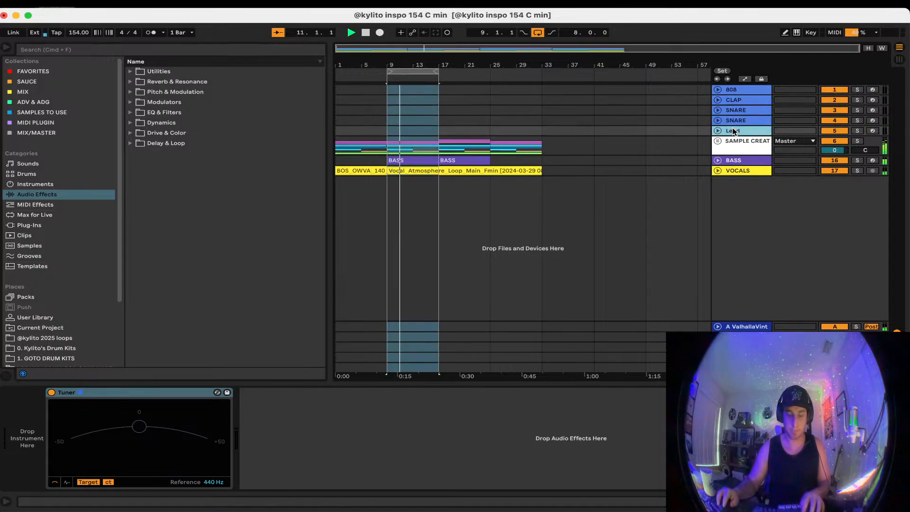
{"action": "key", "text": "super+d"}
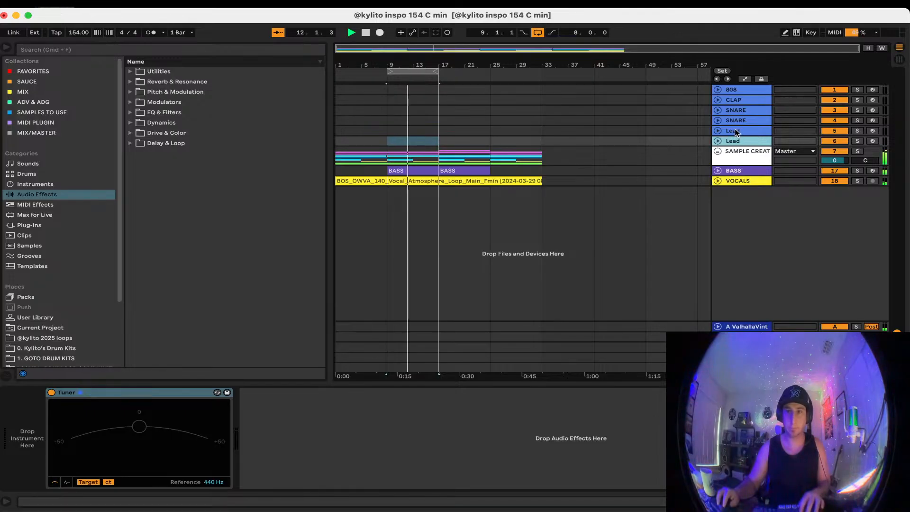
{"action": "key", "text": "super+d"}
{"action": "left_click", "coordinate": [733, 131]}
{"action": "type", "text": "OH"}
{"action": "key", "text": "Return"}
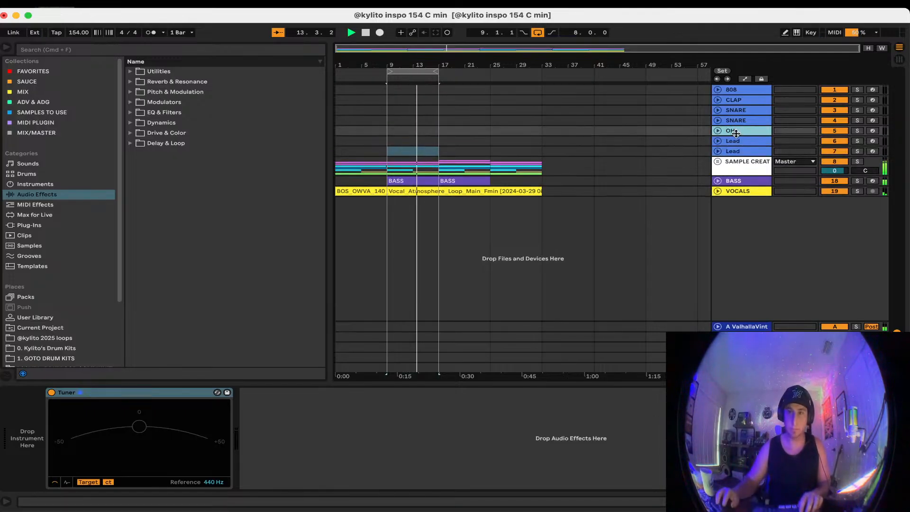
Rename the Lead track below OH to HH and move it above the OH track
{"action": "left_click", "coordinate": [738, 141]}
{"action": "key", "text": "super+r"}
{"action": "type", "text": "HH"}
{"action": "key", "text": "Return"}
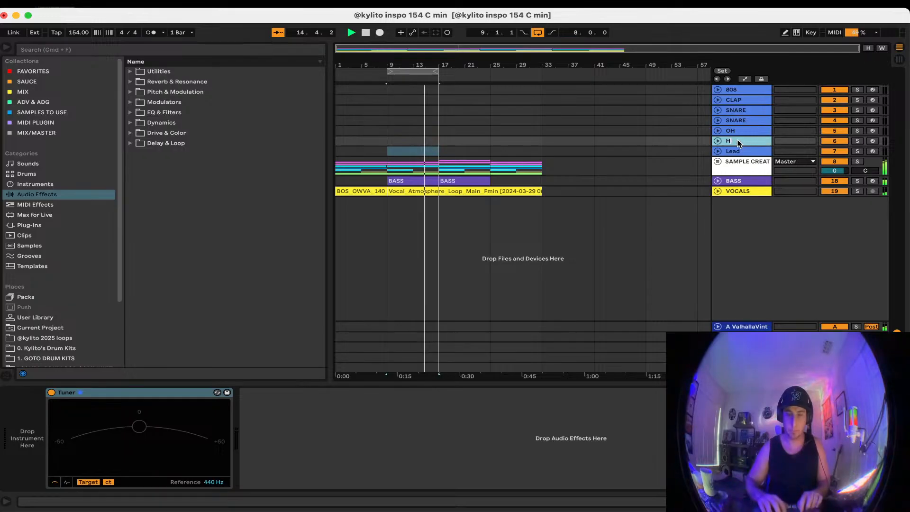
{"action": "left_click_drag", "start_coordinate": [737, 142], "coordinate": [737, 129]}
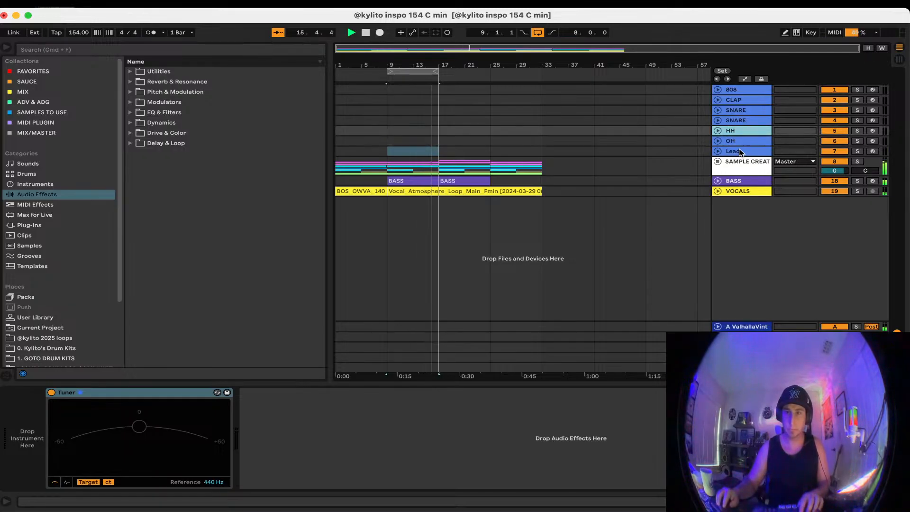
Rename the last Lead track to OH and duplicate it
{"action": "left_click", "coordinate": [739, 152]}
{"action": "key", "text": "super+r"}
{"action": "type", "text": "OH"}
{"action": "key", "text": "Return"}
{"action": "key", "text": "super+d"}
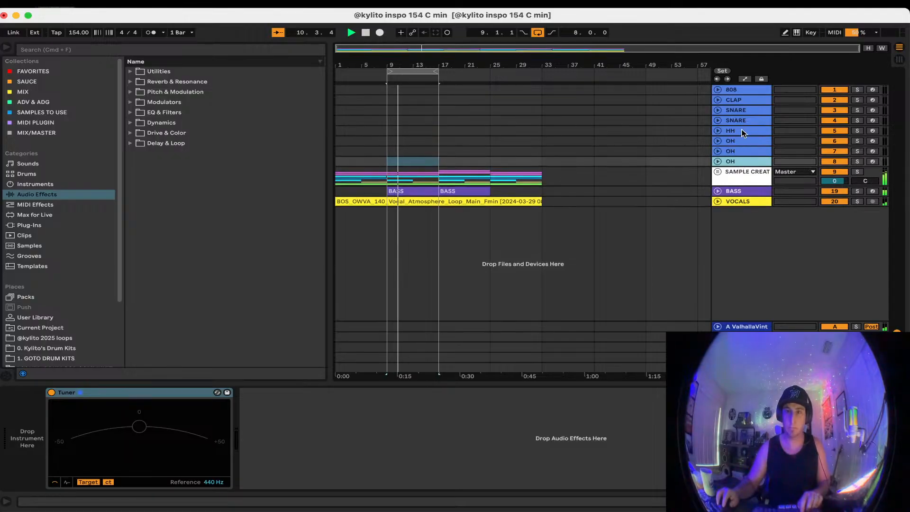
Color the HH track and the three OH tracks yellow
{"action": "left_click", "coordinate": [741, 129], "text": "shift"}
{"action": "right_click", "coordinate": [741, 129]}
{"action": "left_click", "coordinate": [782, 295]}
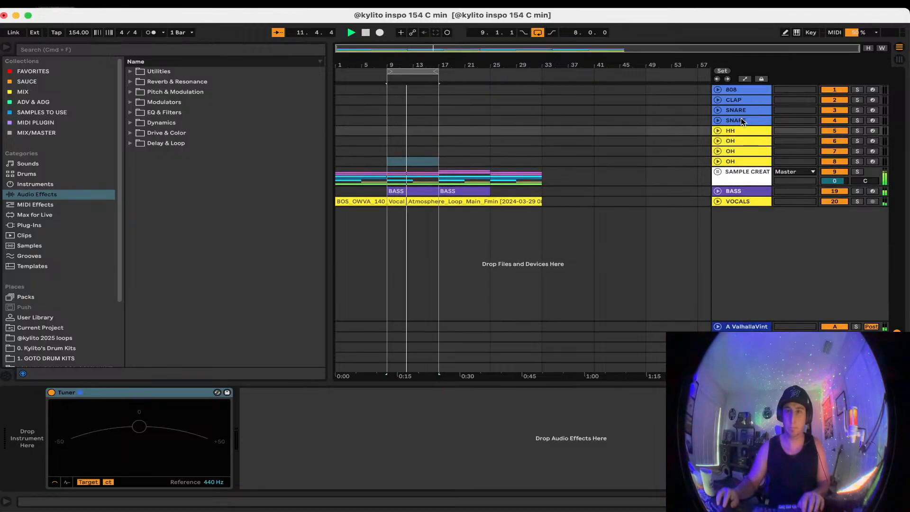
Color the CLAP track and both SNARE tracks orange
{"action": "left_click", "coordinate": [740, 119]}
{"action": "left_click", "coordinate": [733, 100], "text": "shift"}
{"action": "right_click", "coordinate": [741, 109]}
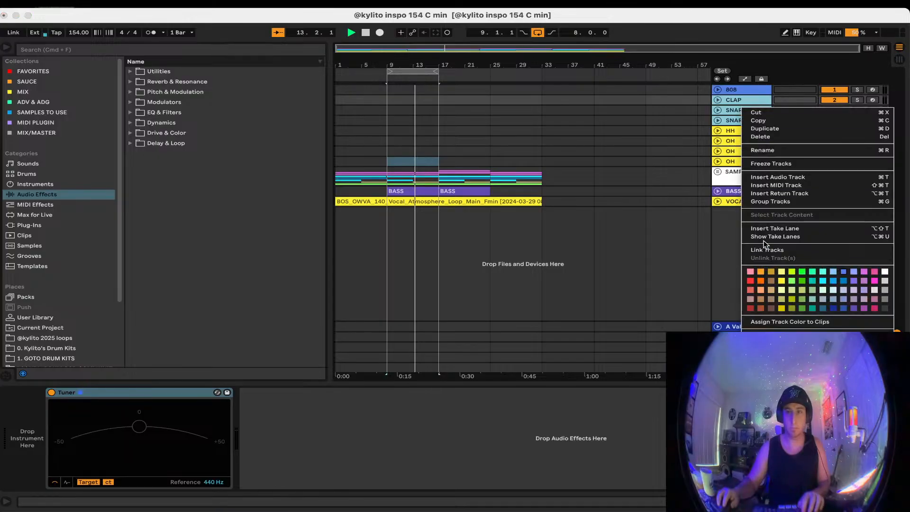
{"action": "left_click", "coordinate": [760, 285]}
Color the 808 track purple and stop playback
{"action": "left_click", "coordinate": [734, 87]}
{"action": "right_click", "coordinate": [734, 87]}
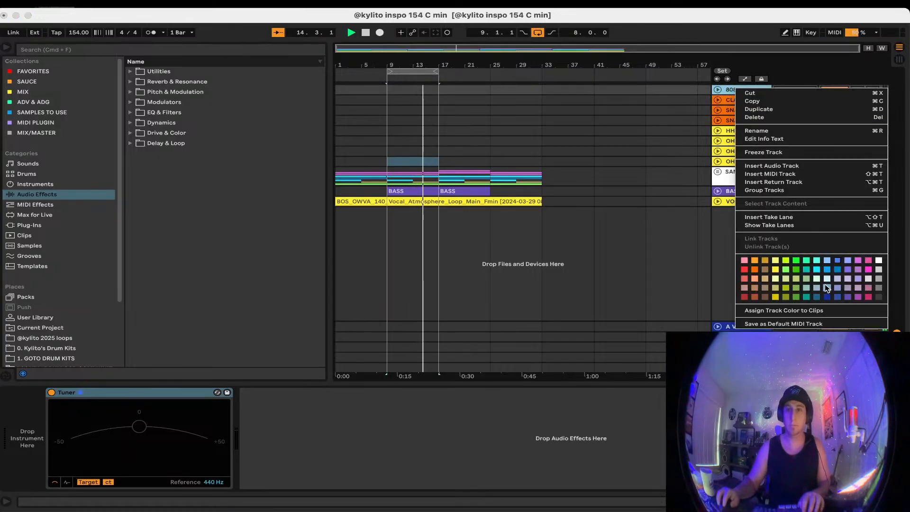
{"action": "left_click", "coordinate": [840, 297]}
{"action": "left_click", "coordinate": [643, 222]}
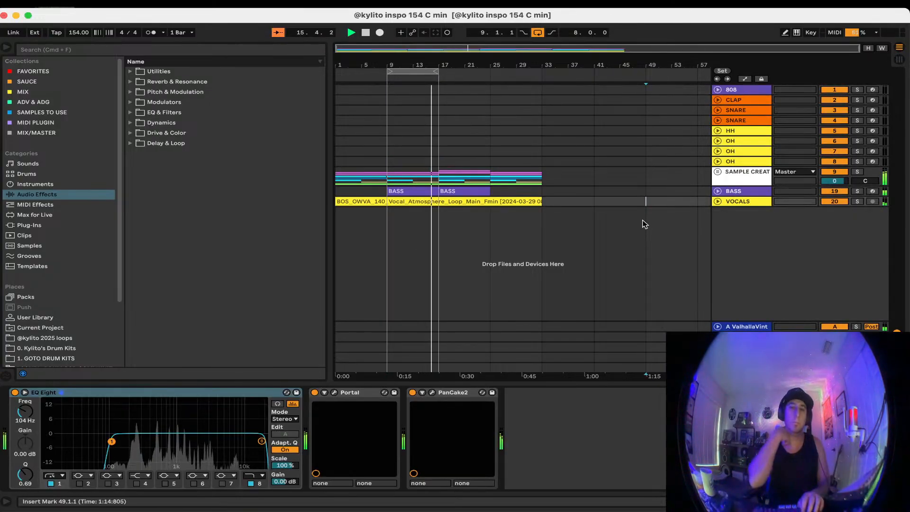
{"action": "key", "text": "space"}
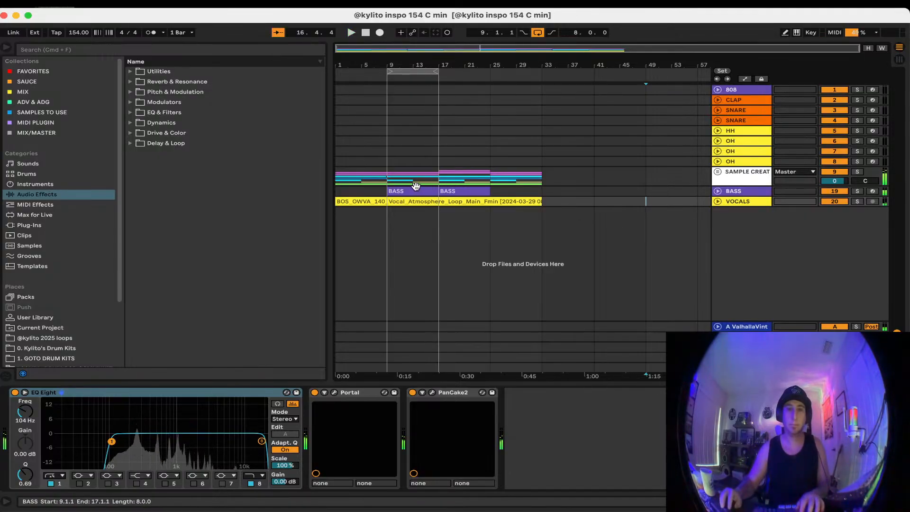
Leave a single BASS clip at bar 1 of the BASS track and copy it to the 808 track at bar 9
{"action": "left_click_drag", "start_coordinate": [450, 192], "coordinate": [346, 194]}
{"action": "left_click", "coordinate": [408, 189]}
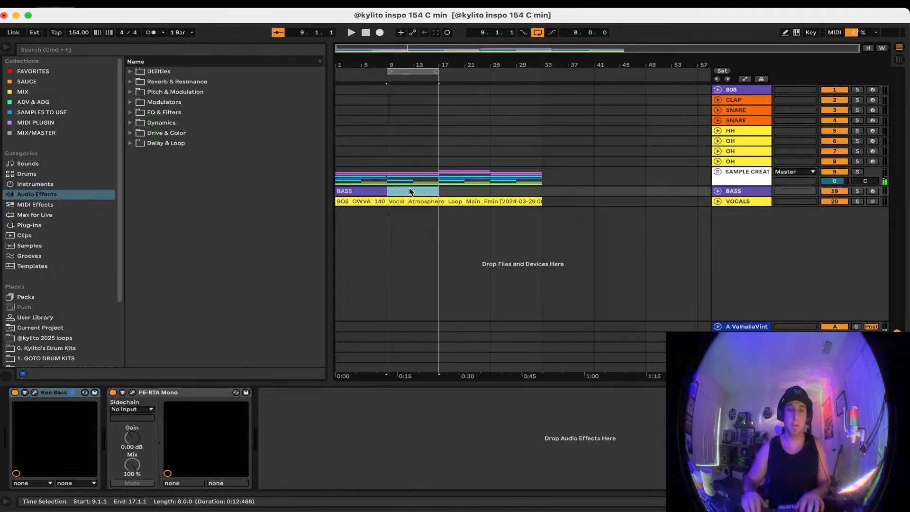
{"action": "double_click", "coordinate": [359, 190]}
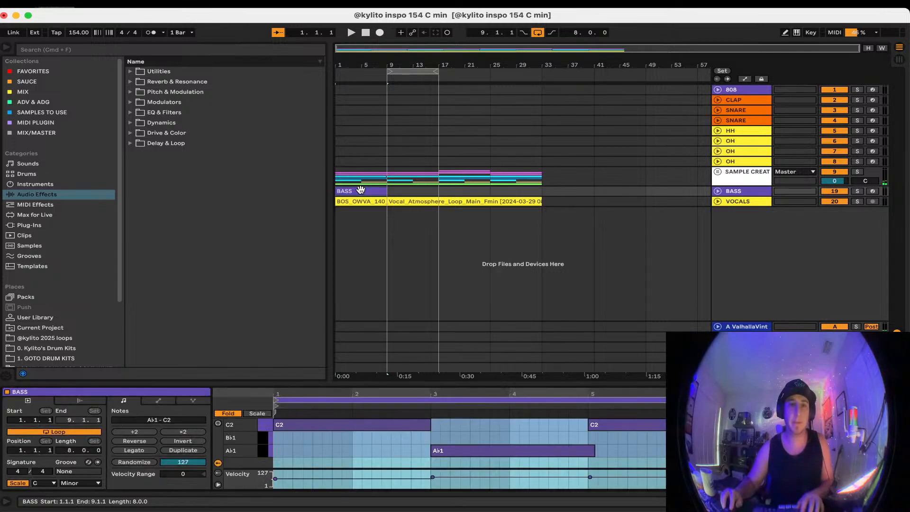
{"action": "left_click_drag", "start_coordinate": [359, 190], "coordinate": [421, 86]}
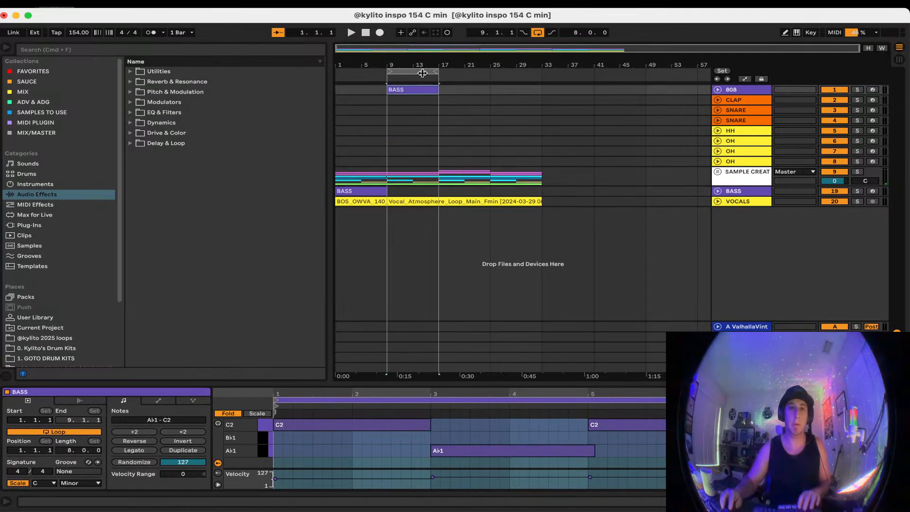
Open the !!! Kylito's Drum Midi folder inside ! Kylitos Drum and Drummer, under 0. Kylito's Drum Kits
{"action": "left_click", "coordinate": [737, 89]}
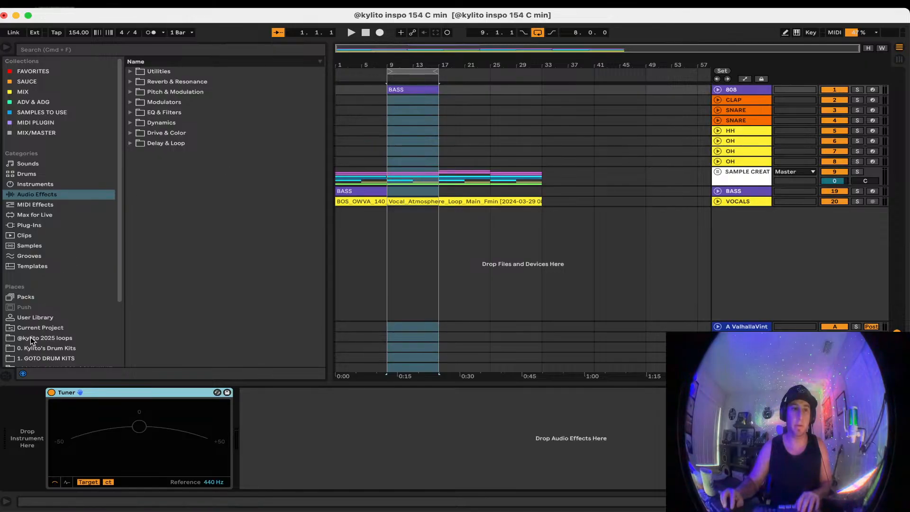
{"action": "left_click", "coordinate": [45, 337]}
{"action": "scroll", "coordinate": [46, 328], "scroll_direction": "down", "scroll_amount": 2}
{"action": "left_click", "coordinate": [52, 313]}
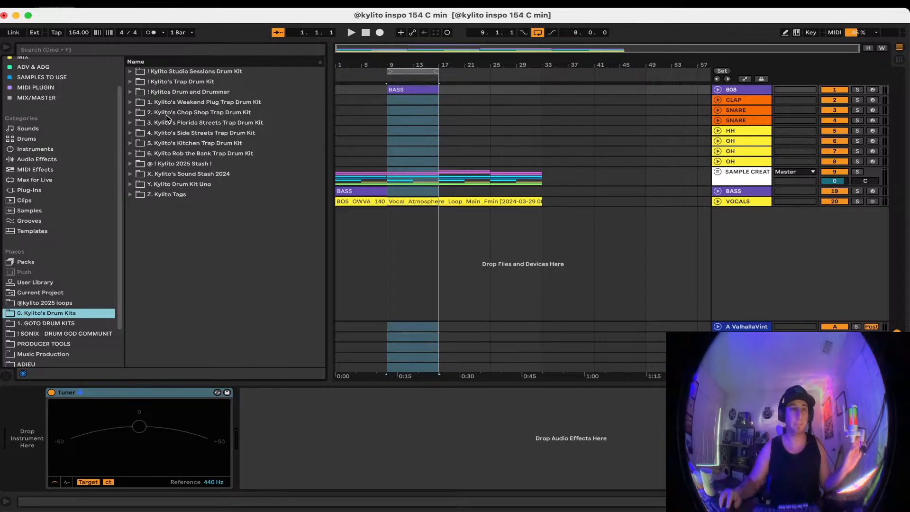
{"action": "left_click", "coordinate": [737, 101]}
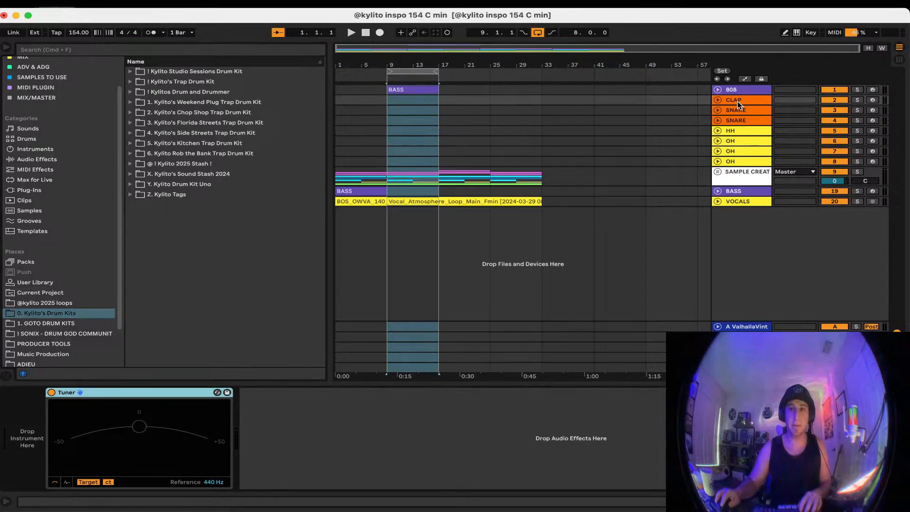
{"action": "left_click", "coordinate": [131, 94]}
{"action": "left_click", "coordinate": [137, 113]}
{"action": "left_click", "coordinate": [136, 113]}
{"action": "left_click", "coordinate": [137, 102]}
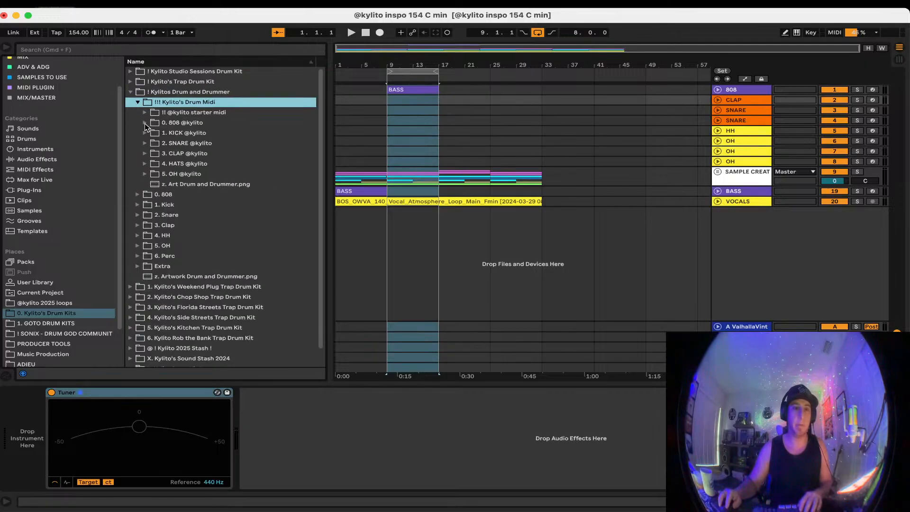
Place !CLAP.mid from the starter midi folder on the CLAP track and !SNARE.mid on the first SNARE track, at bar 9
{"action": "left_click", "coordinate": [145, 113]}
{"action": "left_click_drag", "start_coordinate": [175, 122], "coordinate": [407, 100]}
{"action": "left_click_drag", "start_coordinate": [207, 135], "coordinate": [381, 111]}
{"action": "left_click_drag", "start_coordinate": [198, 145], "coordinate": [183, 226]}
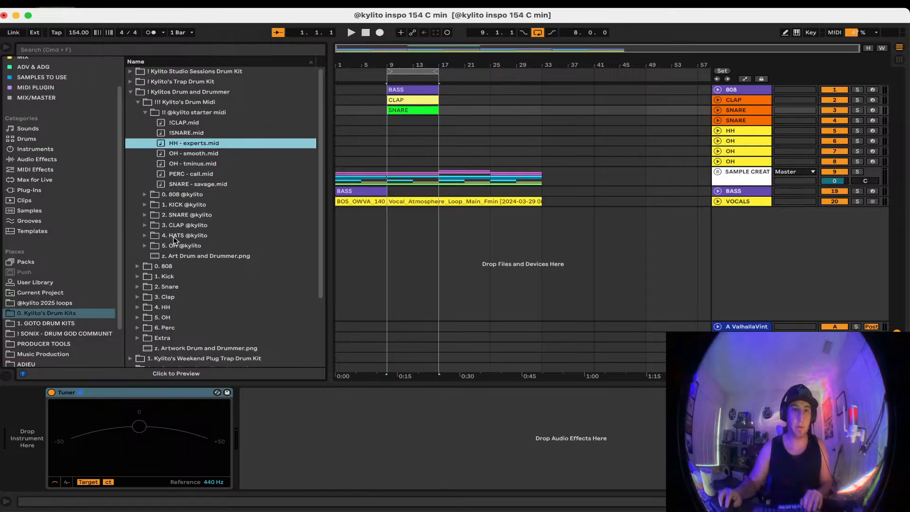
{"action": "left_click", "coordinate": [144, 236]}
{"action": "left_click", "coordinate": [199, 257]}
{"action": "left_click", "coordinate": [203, 266]}
{"action": "left_click", "coordinate": [194, 276]}
{"action": "left_click_drag", "start_coordinate": [194, 277], "coordinate": [413, 130]}
{"action": "left_click", "coordinate": [751, 132]}
{"action": "left_click", "coordinate": [149, 163]}
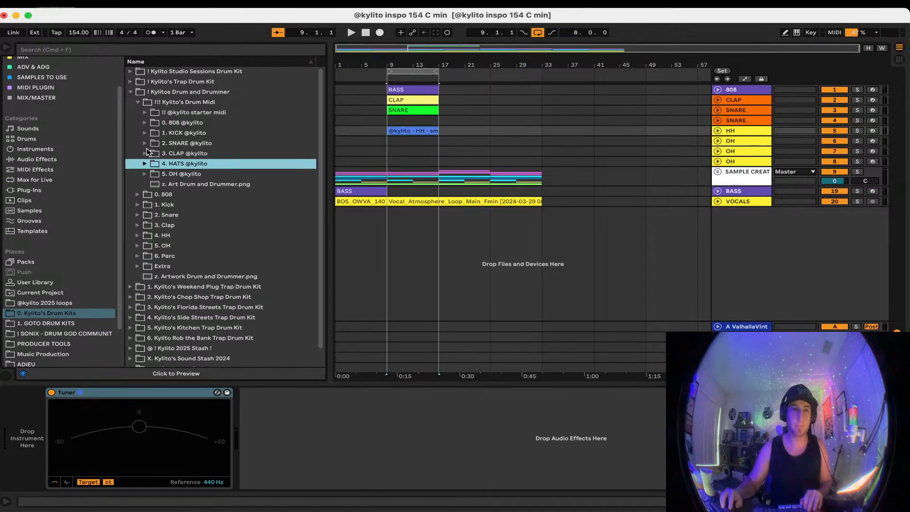
{"action": "left_click", "coordinate": [145, 143]}
{"action": "left_click", "coordinate": [151, 154]}
{"action": "left_click", "coordinate": [213, 184]}
{"action": "left_click_drag", "start_coordinate": [208, 174], "coordinate": [398, 121]}
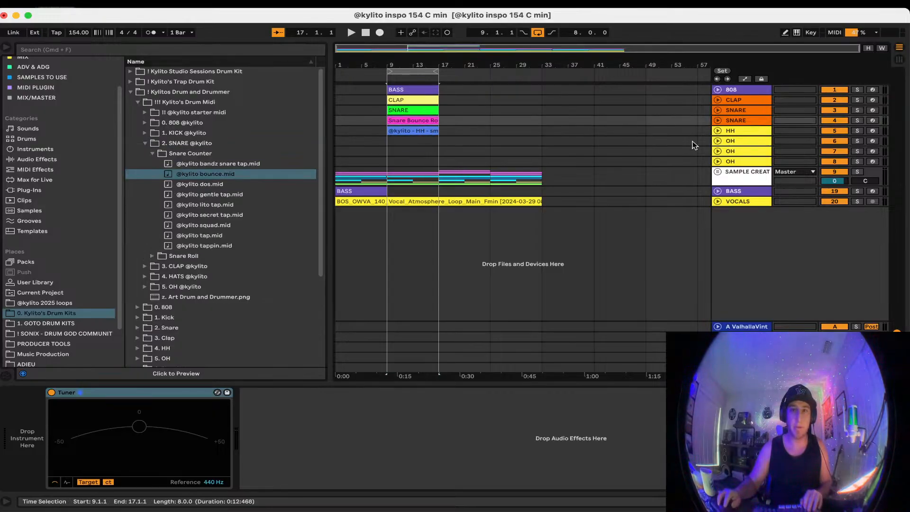
{"action": "left_click", "coordinate": [730, 141]}
{"action": "left_click", "coordinate": [157, 154]}
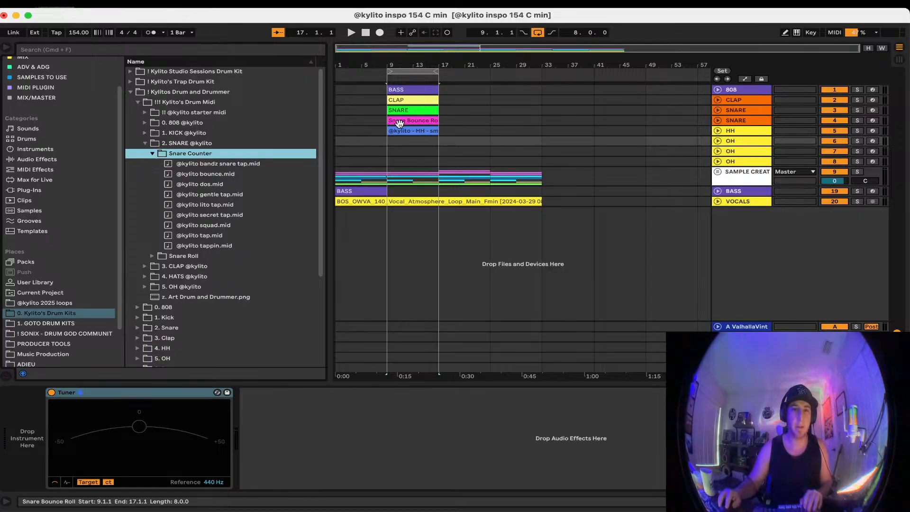
{"action": "left_click", "coordinate": [757, 140]}
{"action": "left_click", "coordinate": [146, 143]}
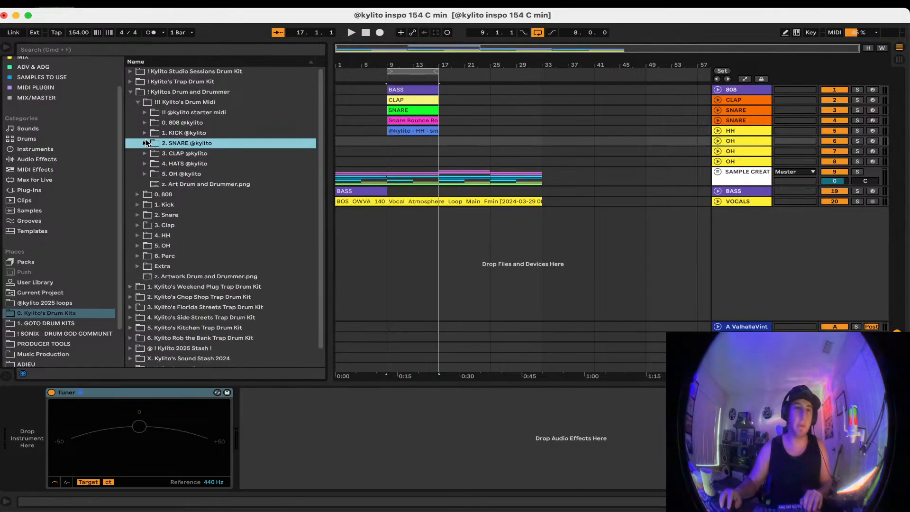
{"action": "left_click", "coordinate": [145, 163]}
{"action": "left_click", "coordinate": [153, 164]}
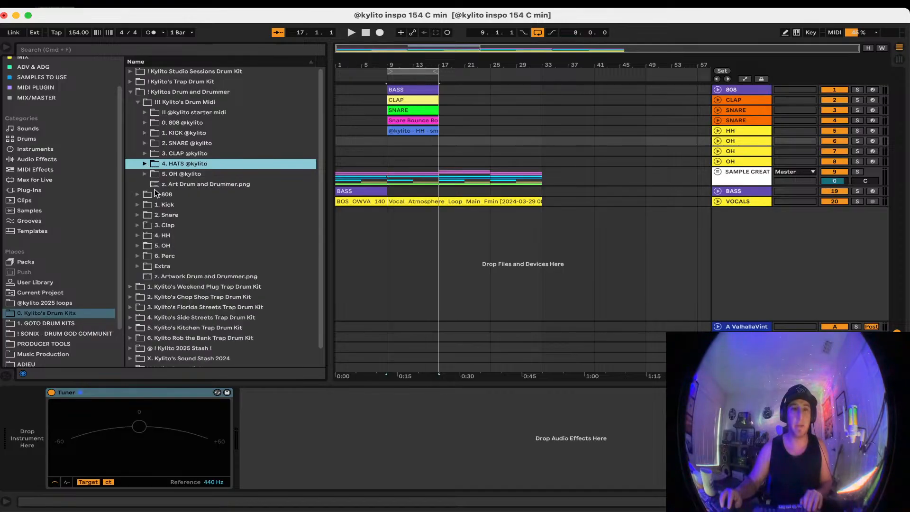
{"action": "left_click", "coordinate": [146, 175]}
{"action": "left_click", "coordinate": [189, 225]}
{"action": "left_click", "coordinate": [192, 245]}
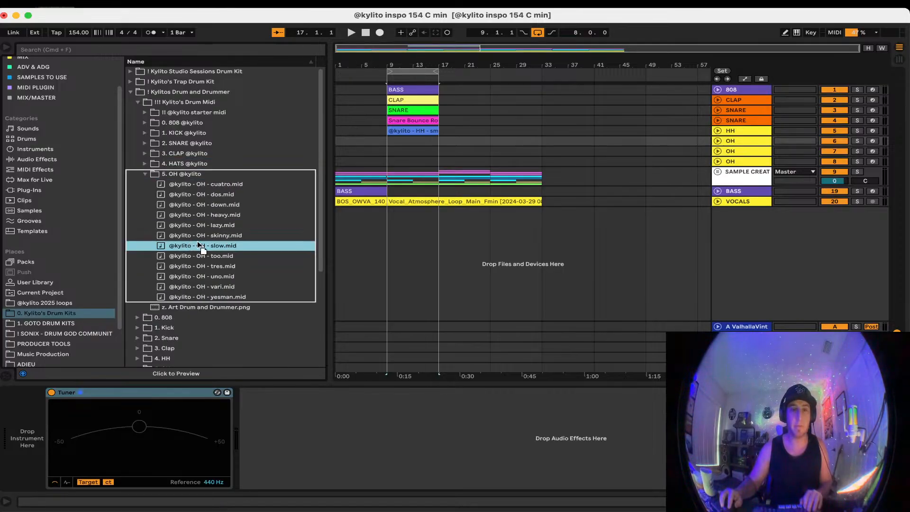
{"action": "left_click_drag", "start_coordinate": [389, 135], "coordinate": [388, 137]}
{"action": "left_click", "coordinate": [208, 256]}
{"action": "left_click_drag", "start_coordinate": [212, 269], "coordinate": [388, 157]}
{"action": "left_click_drag", "start_coordinate": [294, 286], "coordinate": [388, 161]}
{"action": "left_click", "coordinate": [427, 142]}
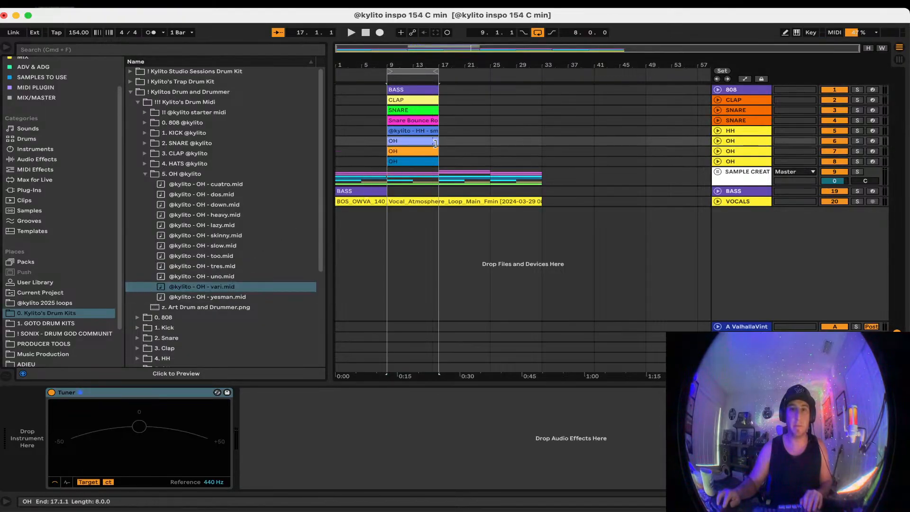
Apply the track colors of the CLAP through OH tracks to their clips and save the set
{"action": "left_click", "coordinate": [750, 161]}
{"action": "left_click", "coordinate": [757, 132], "text": "shift"}
{"action": "left_click", "coordinate": [757, 103], "text": "shift"}
{"action": "right_click", "coordinate": [757, 103]}
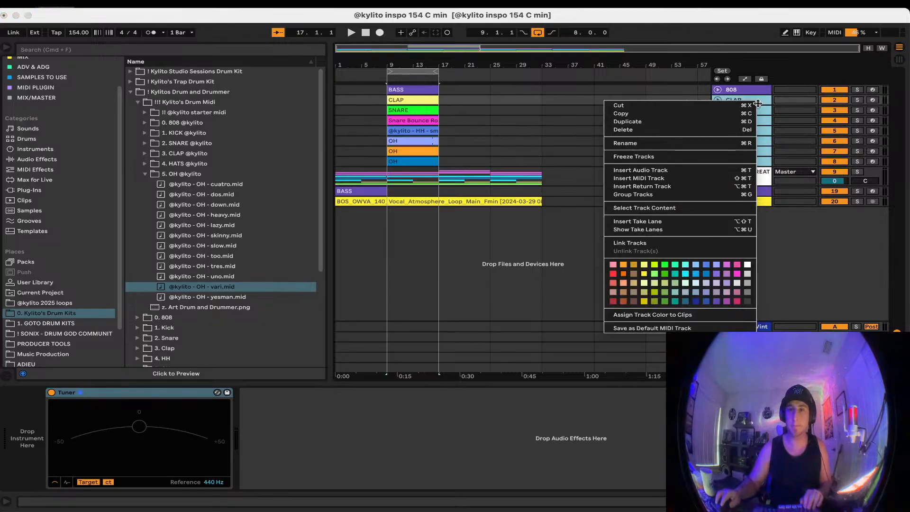
{"action": "left_click", "coordinate": [680, 314]}
{"action": "left_click", "coordinate": [564, 147]}
{"action": "key", "text": "super+s"}
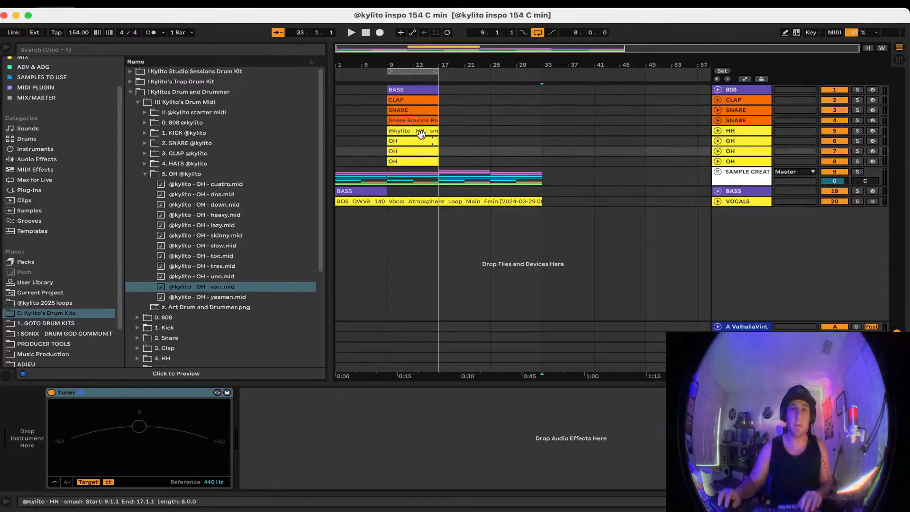
Rename the hi-hat clip as HH and the Snare Bounce Roll clip as Snare
{"action": "left_click", "coordinate": [417, 132]}
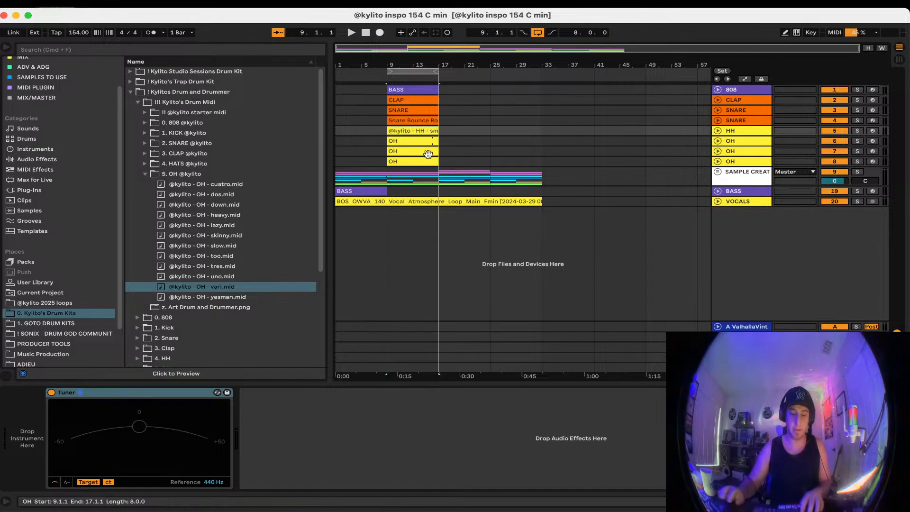
{"action": "left_click", "coordinate": [426, 122]}
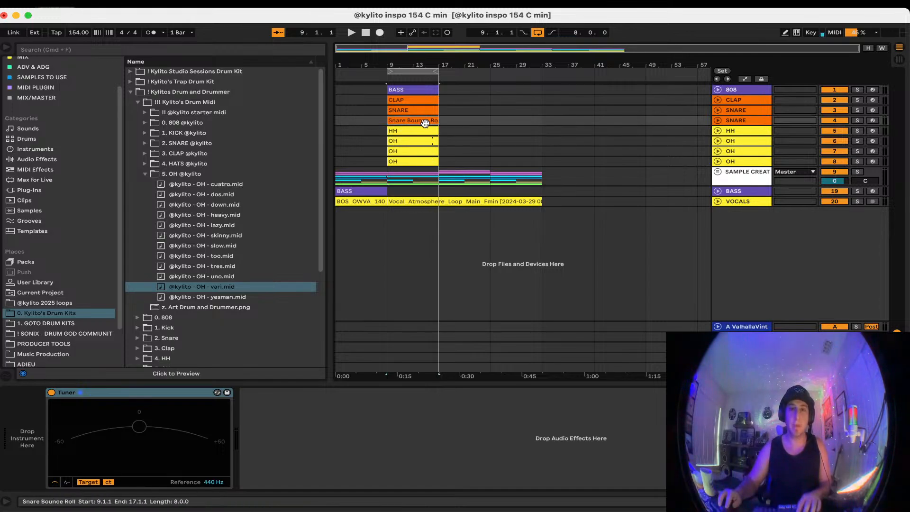
{"action": "type", "text": "Snare"}
{"action": "key", "text": "Return"}
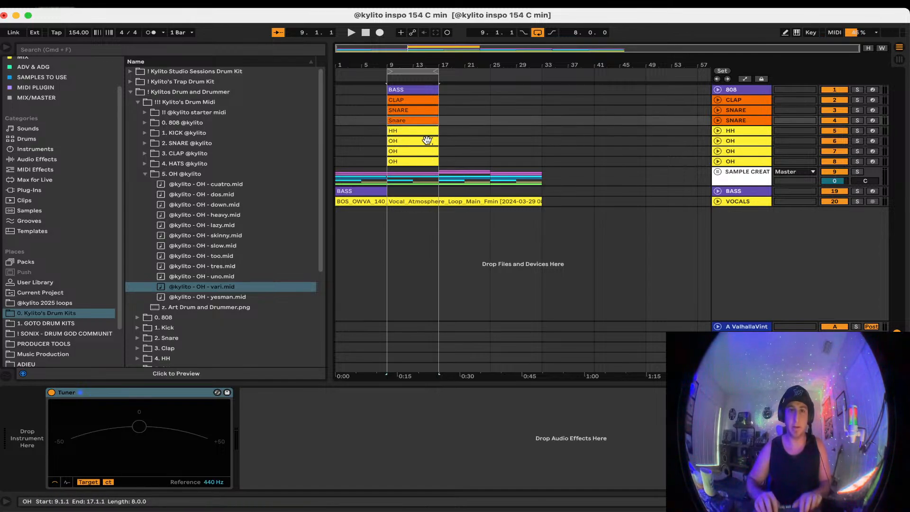
Rename the clip on the first SNARE track as Snare and the one on the CLAP track as Clap
{"action": "left_click", "coordinate": [415, 110]}
{"action": "key", "text": "ctrl+r"}
{"action": "type", "text": "Snare"}
{"action": "key", "text": "Return"}
{"action": "left_click", "coordinate": [405, 101]}
{"action": "key", "text": "ctrl+r"}
{"action": "type", "text": "Cl"}
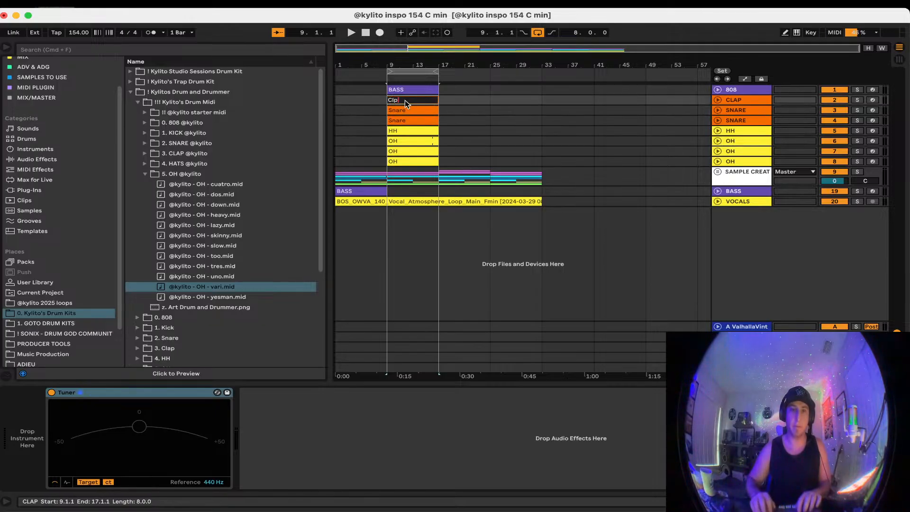
{"action": "type", "text": "ap"}
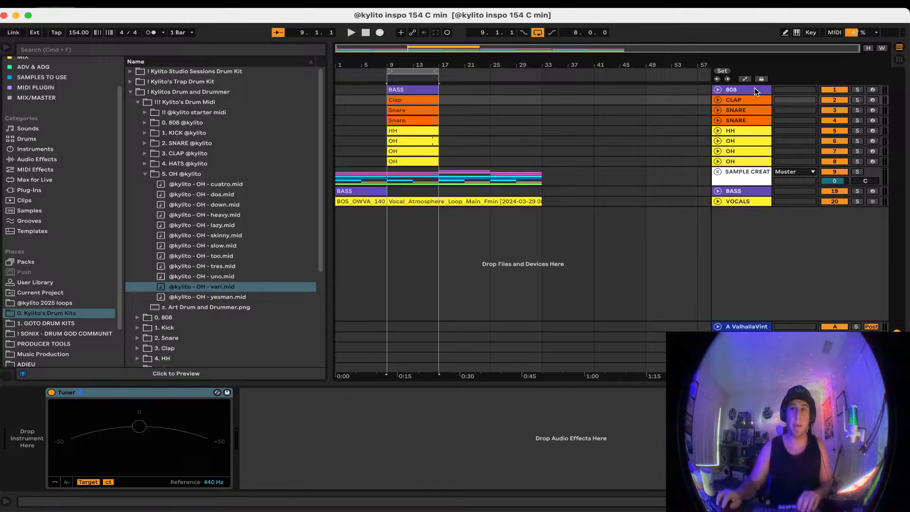
{"action": "key", "text": "Return"}
Load !! Spinz 808 - C.wav from the Drum and Drummer kit's 0. 808 folder onto the 808 track and turn on Warp
{"action": "left_click", "coordinate": [135, 92]}
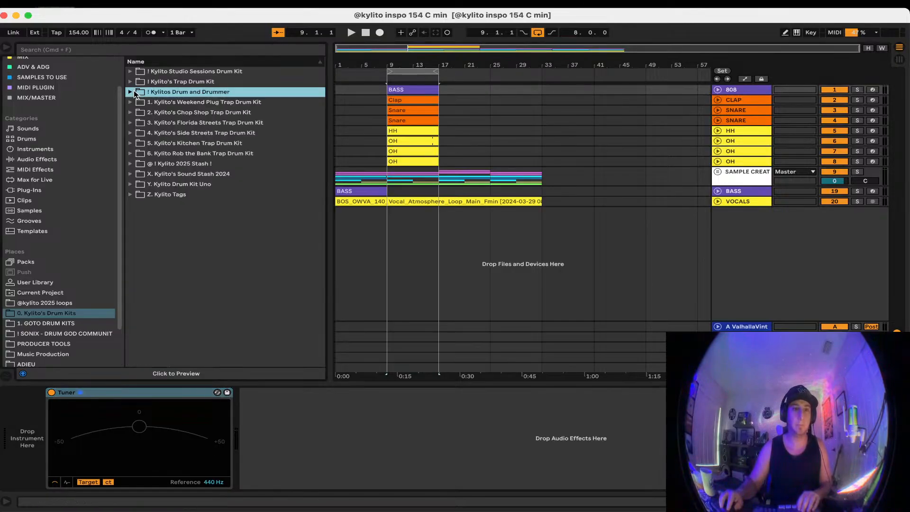
{"action": "left_click", "coordinate": [130, 92]}
{"action": "left_click", "coordinate": [136, 102]}
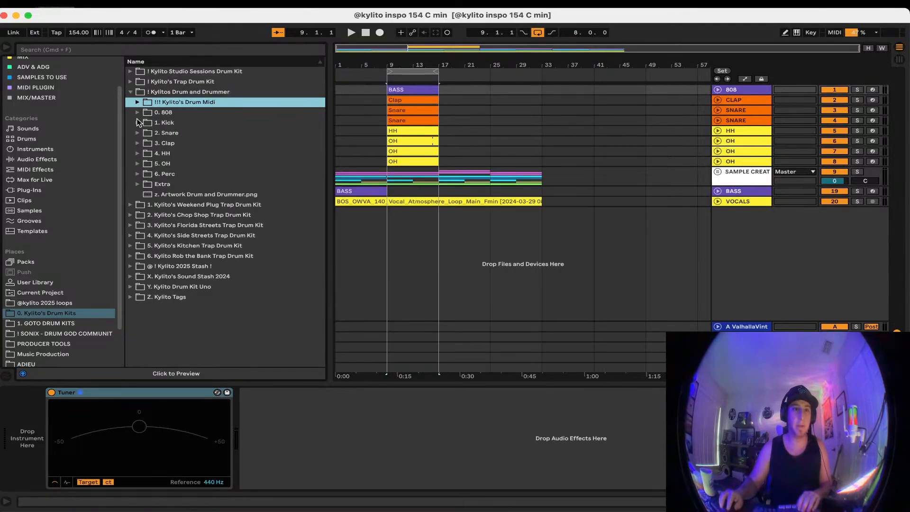
{"action": "left_click", "coordinate": [137, 114]}
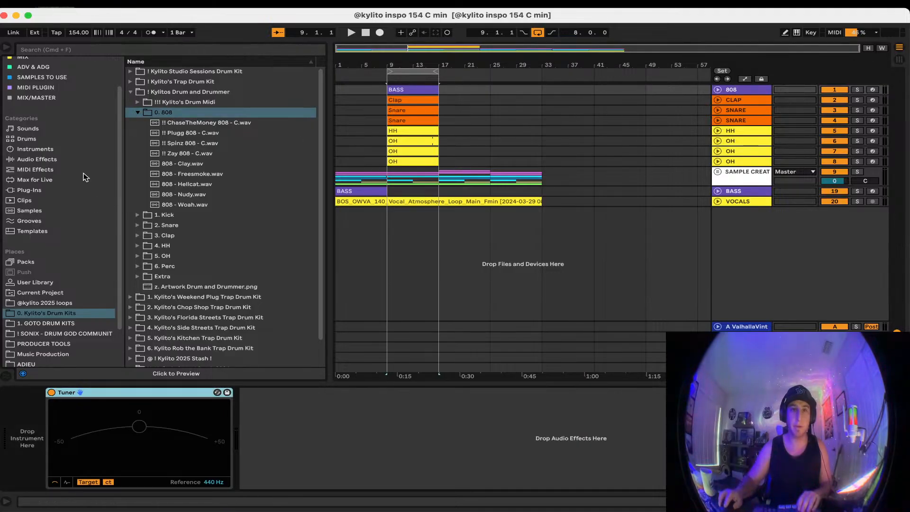
{"action": "left_click", "coordinate": [205, 164]}
{"action": "left_click", "coordinate": [207, 153]}
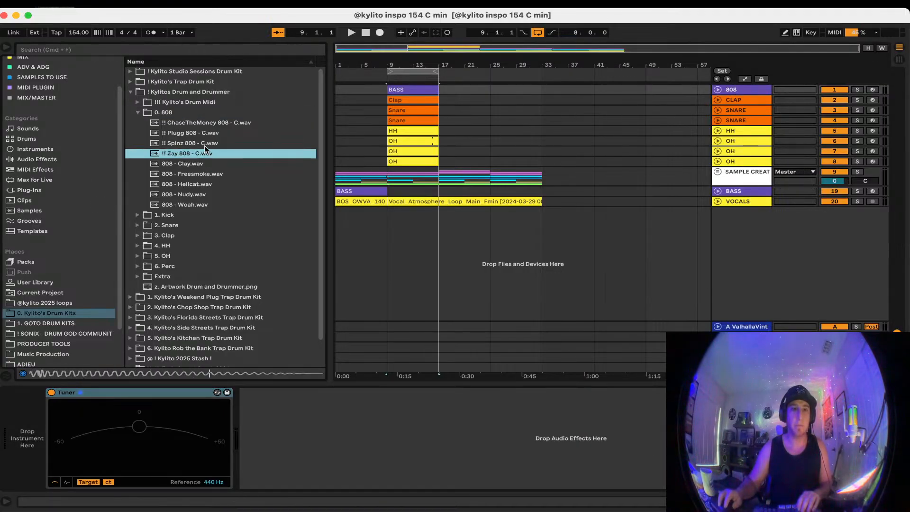
{"action": "left_click", "coordinate": [207, 143]}
{"action": "double_click", "coordinate": [203, 143]}
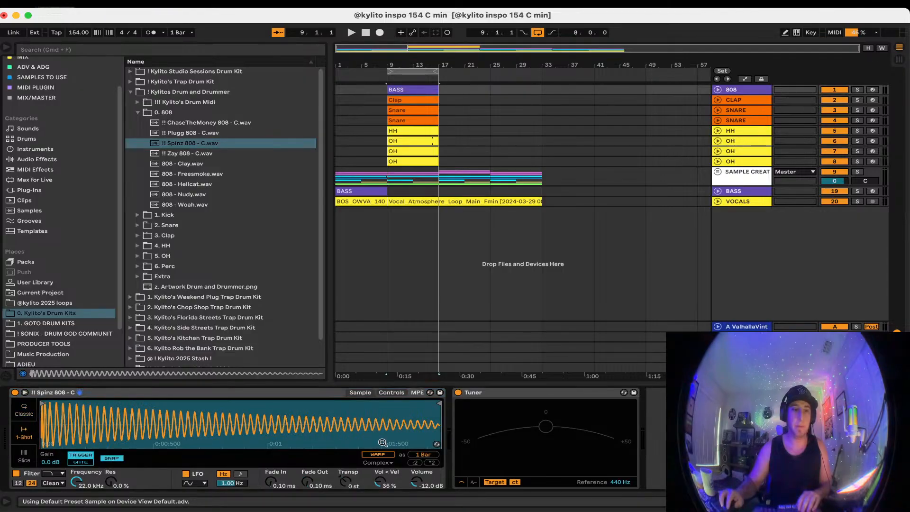
{"action": "left_click", "coordinate": [388, 454]}
{"action": "left_click", "coordinate": [16, 472]}
{"action": "key", "text": "Delete"}
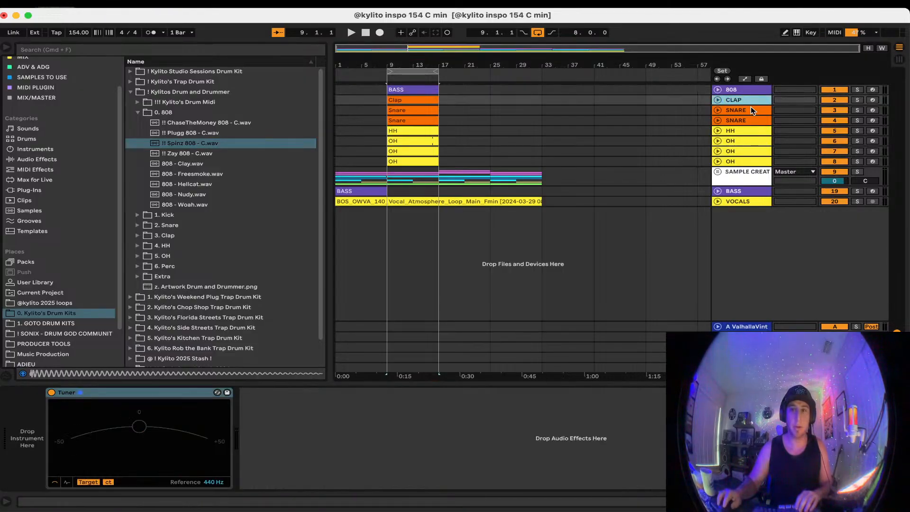
Load SNARE - PGS.wav from the 2. Snare folder onto the first SNARE track and turn on Warp
{"action": "left_click", "coordinate": [138, 112]}
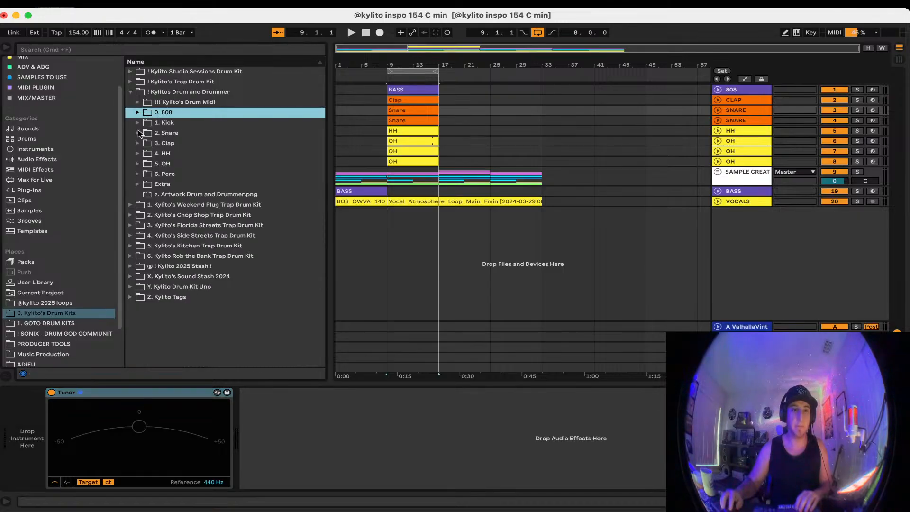
{"action": "left_click", "coordinate": [137, 133]}
{"action": "left_click", "coordinate": [196, 154]}
{"action": "left_click", "coordinate": [199, 215]}
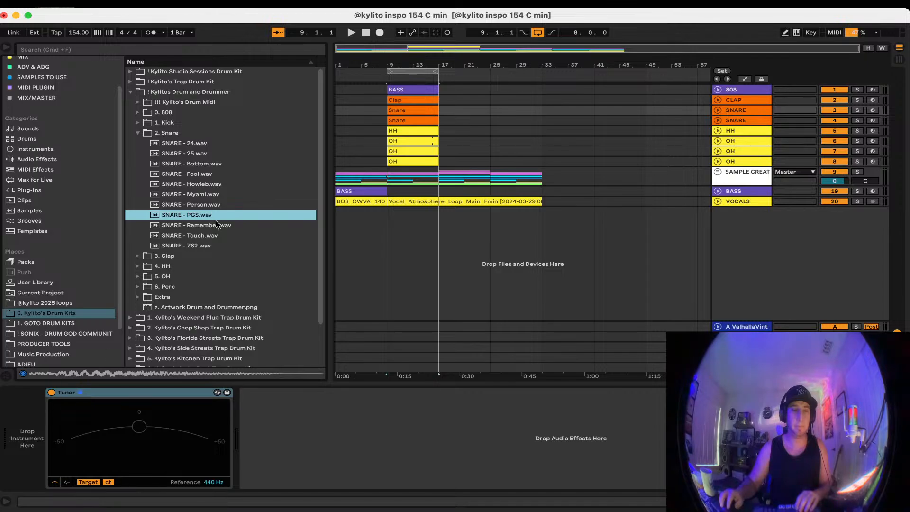
{"action": "double_click", "coordinate": [217, 212]}
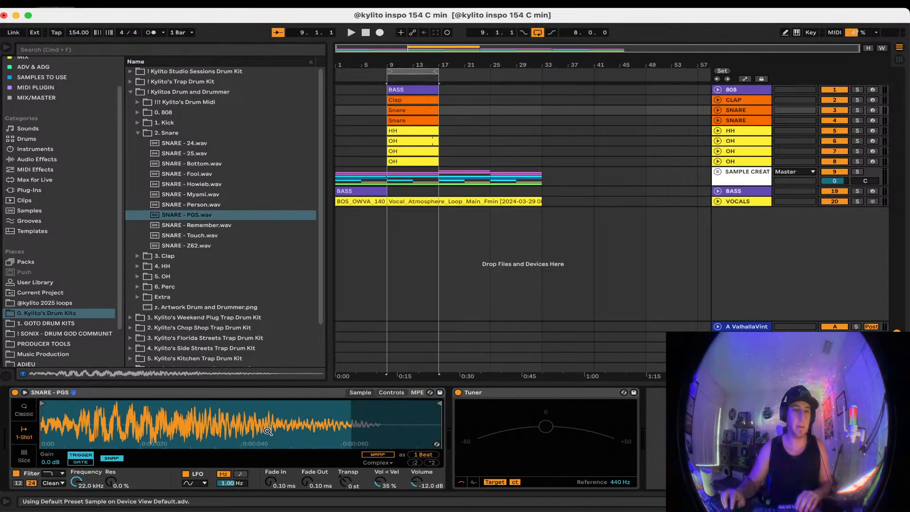
{"action": "left_click", "coordinate": [391, 455]}
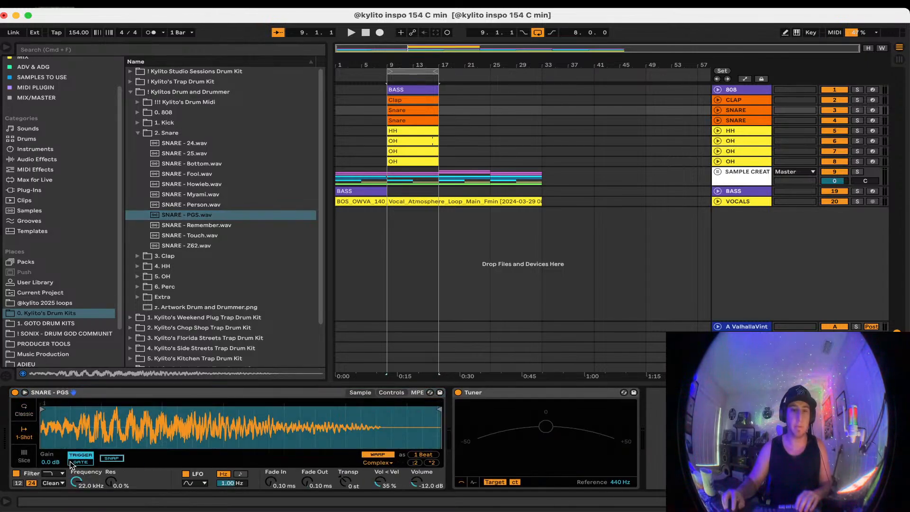
Load SNARE - Z62.wav onto the second SNARE track in 1-Shot mode and play the looped section from bar 9
{"action": "left_click", "coordinate": [723, 123]}
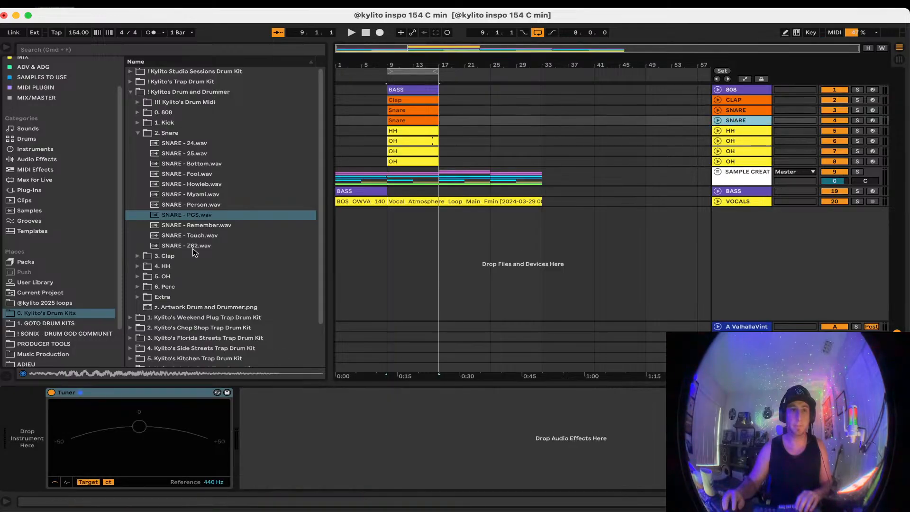
{"action": "left_click", "coordinate": [194, 246]}
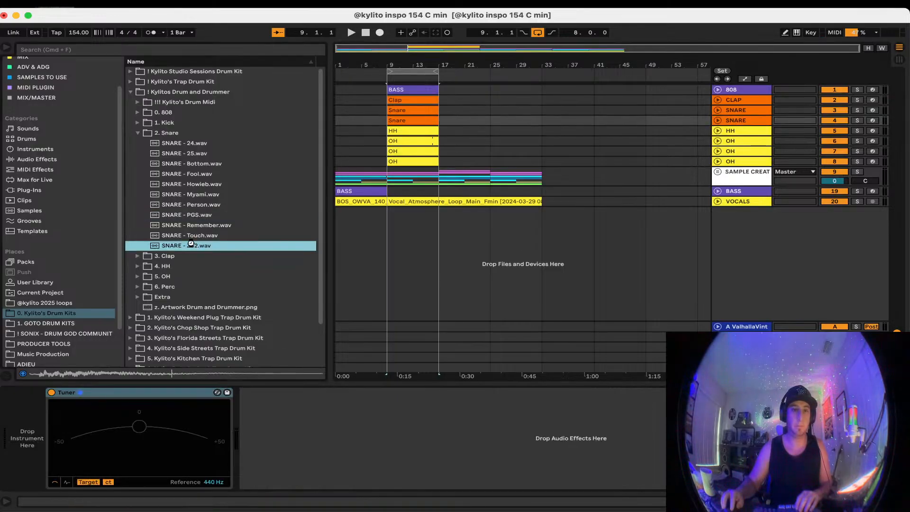
{"action": "double_click", "coordinate": [190, 244]}
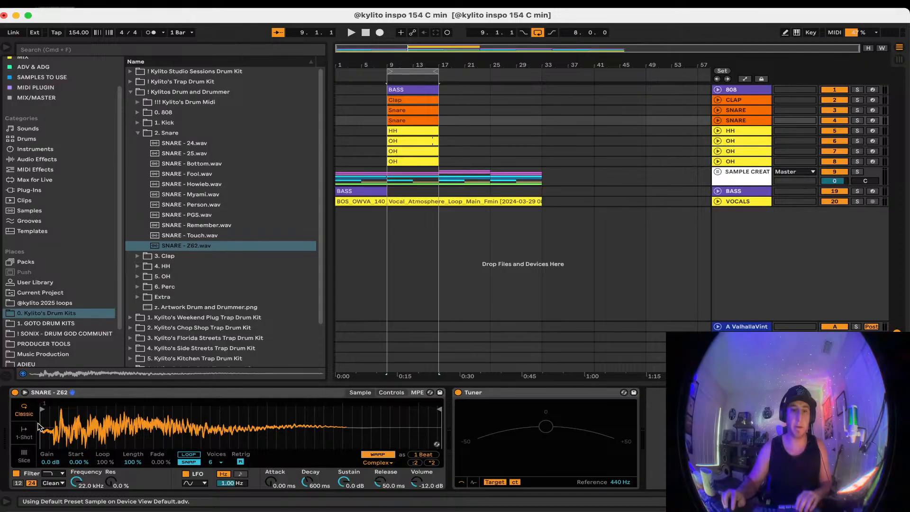
{"action": "left_click", "coordinate": [24, 432]}
{"action": "key", "text": "space"}
{"action": "left_click", "coordinate": [417, 71]}
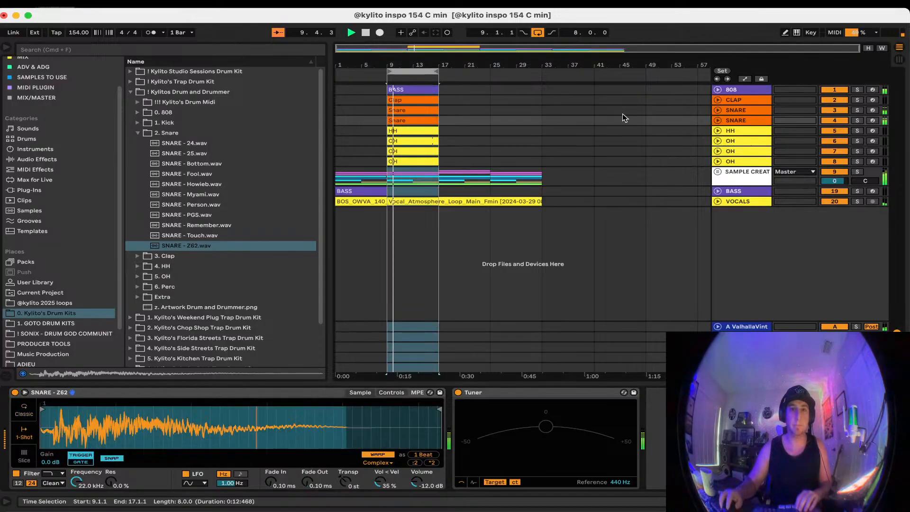
Load HH - Experts.wav from the 4. HH folder onto the HH track and trim the sample's silent tail
{"action": "left_click", "coordinate": [751, 130]}
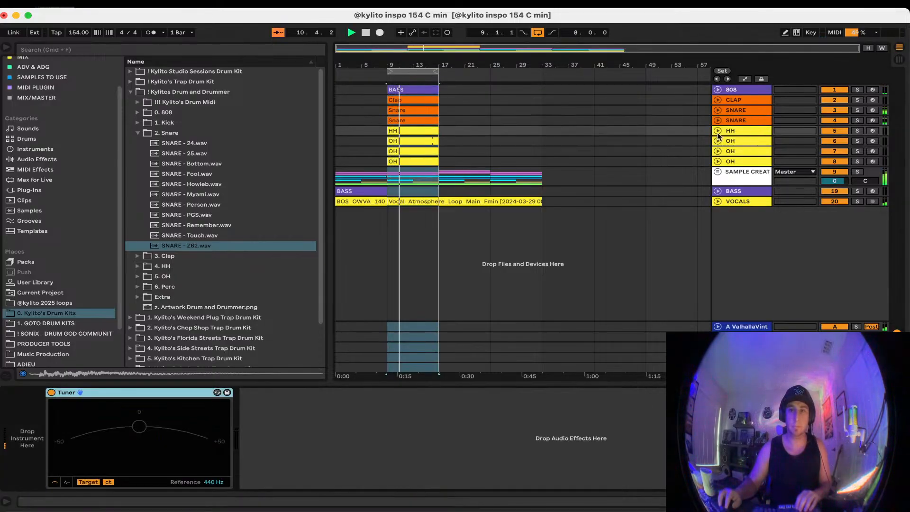
{"action": "left_click", "coordinate": [138, 133]}
{"action": "left_click", "coordinate": [138, 153]}
{"action": "left_click_drag", "start_coordinate": [180, 195], "coordinate": [29, 444]}
{"action": "left_click_drag", "start_coordinate": [439, 404], "coordinate": [74, 409]}
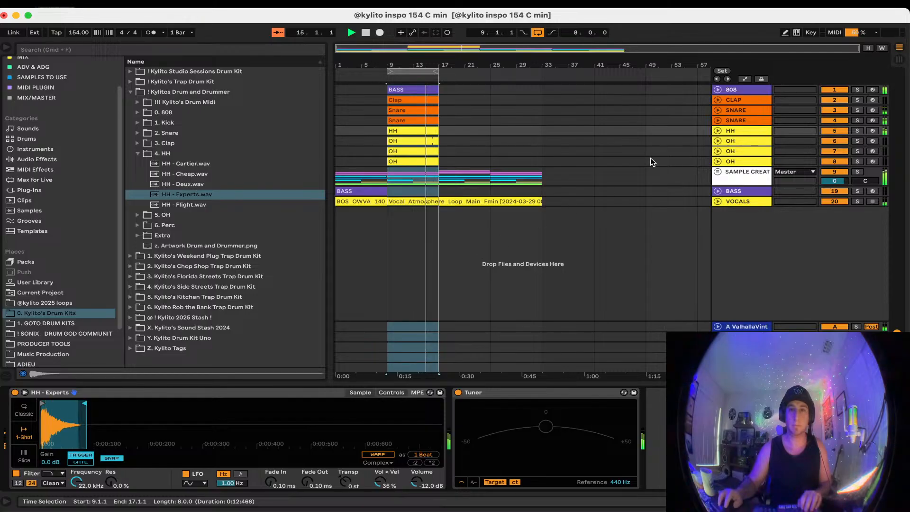
Load OH - Broke.wav from the Studio Sessions Drum Kit's 5. OH folder onto the first OH track
{"action": "key", "text": "Delete"}
{"action": "key", "text": "Left"}
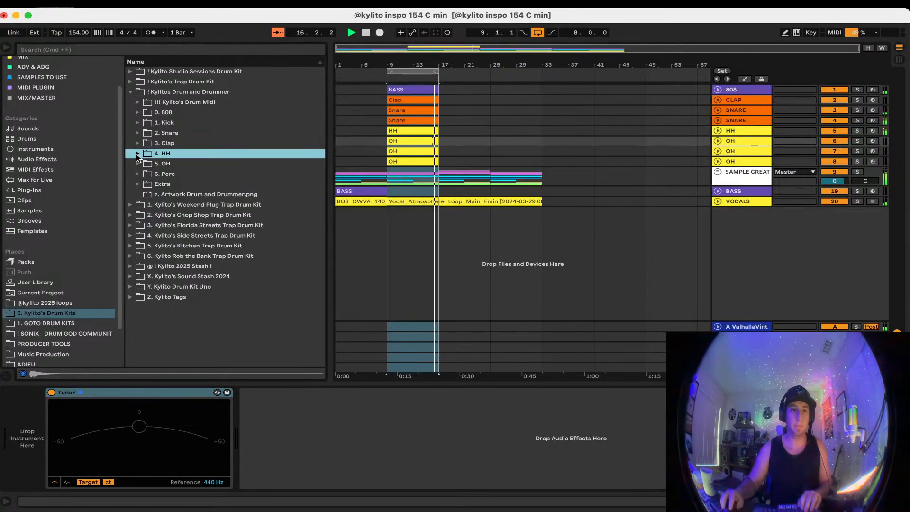
{"action": "key", "text": "Left"}
{"action": "left_click", "coordinate": [131, 103]}
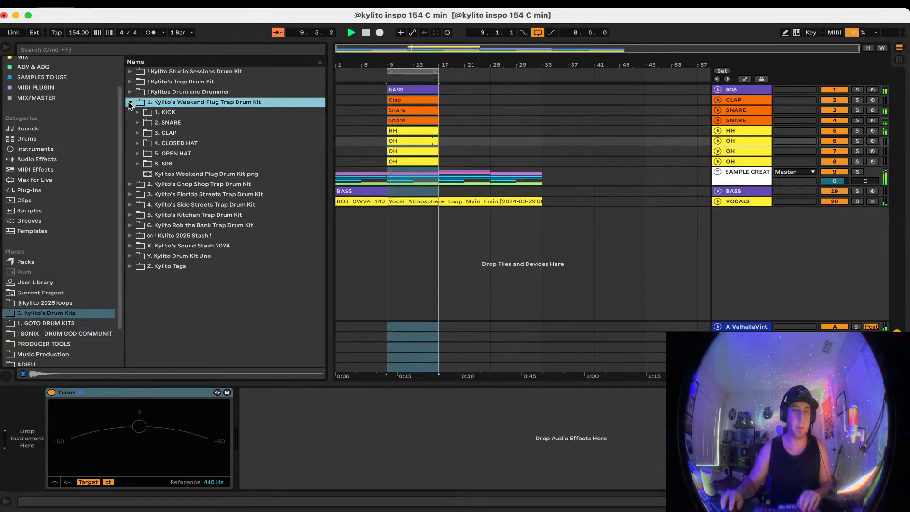
{"action": "left_click", "coordinate": [131, 103]}
{"action": "left_click", "coordinate": [130, 72]}
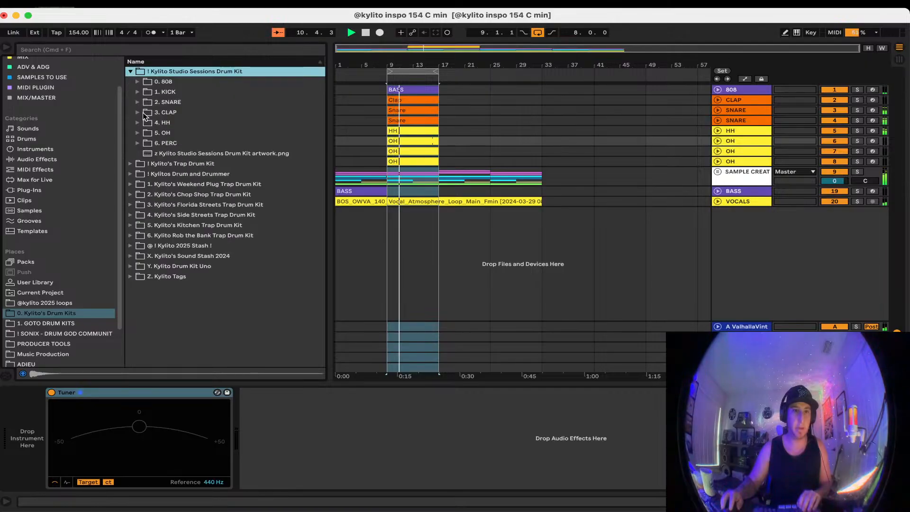
{"action": "left_click", "coordinate": [138, 132]}
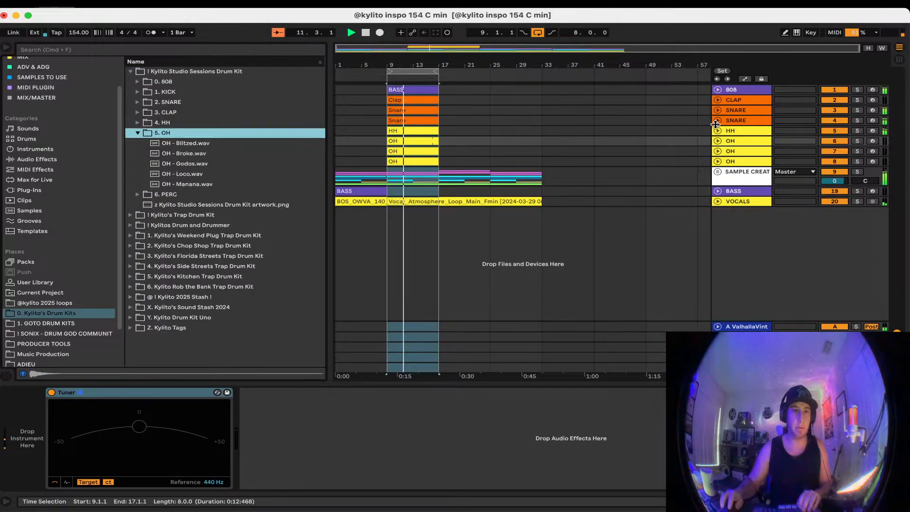
{"action": "left_click", "coordinate": [208, 154]}
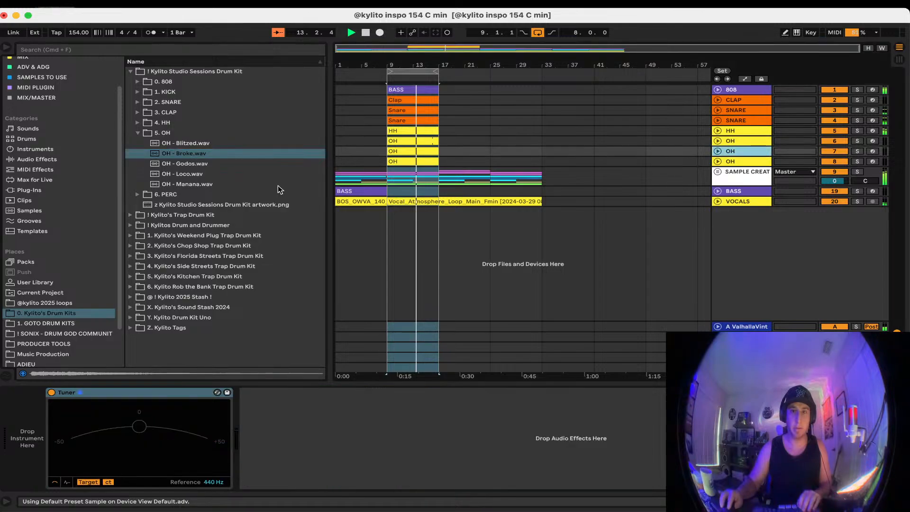
Try OH - Manana.wav on the second OH track and replace it with OH - Loco.wav
{"action": "left_click", "coordinate": [274, 184]}
{"action": "left_click", "coordinate": [184, 173]}
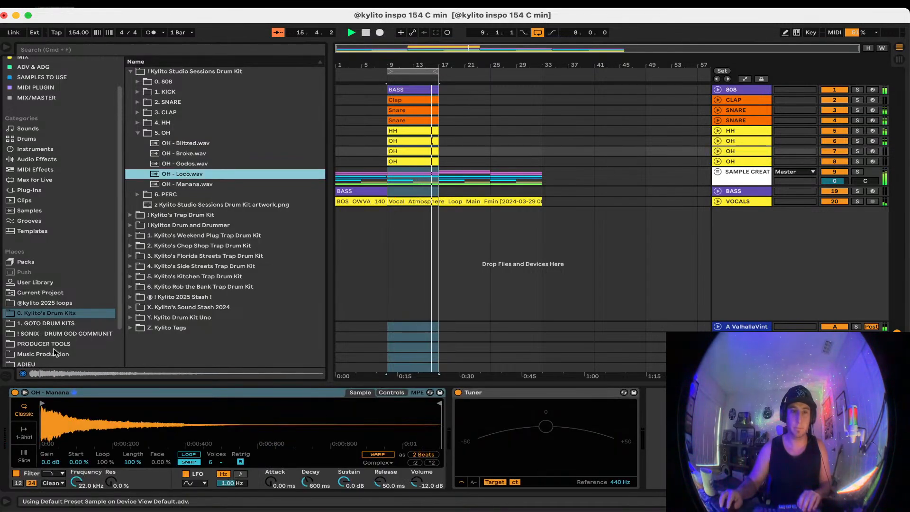
{"action": "left_click_drag", "start_coordinate": [76, 323], "coordinate": [71, 419]}
Try OH - Broke.wav on the third OH track and compare it with the samples on the other two OH tracks
{"action": "left_click", "coordinate": [731, 161]}
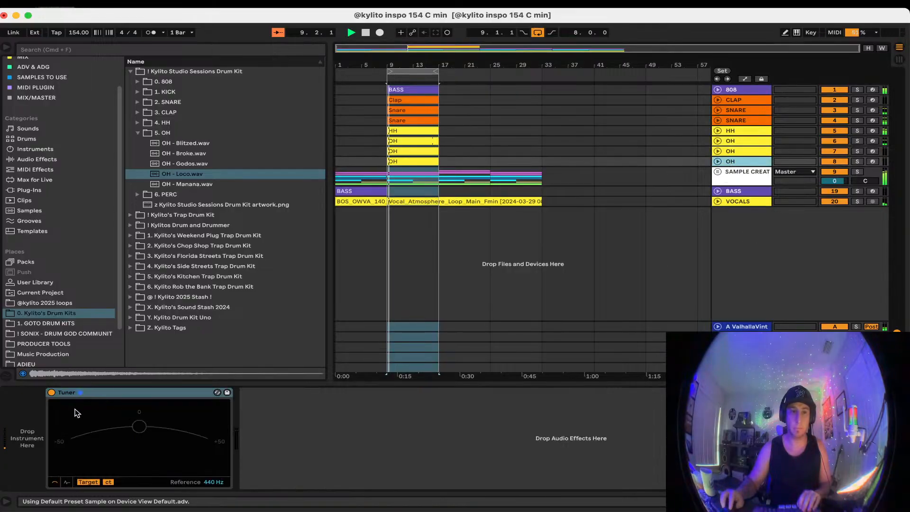
{"action": "left_click_drag", "start_coordinate": [185, 154], "coordinate": [46, 445]}
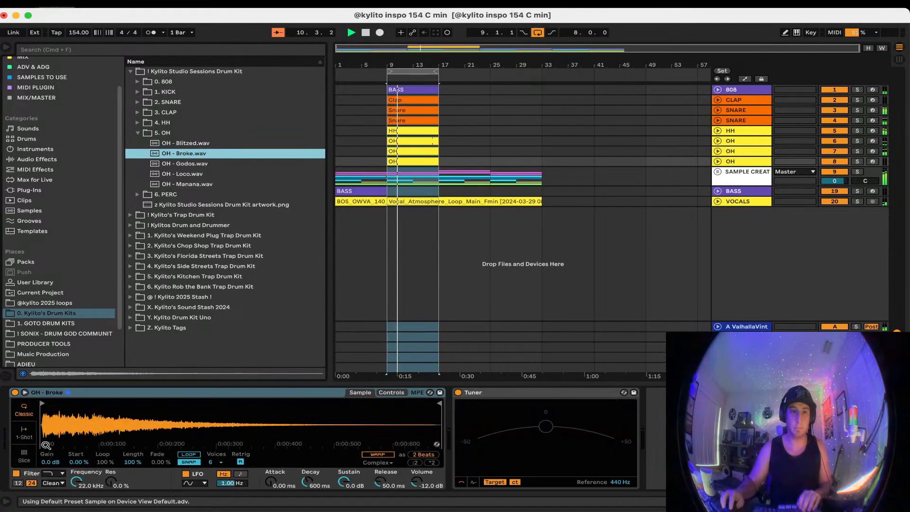
{"action": "left_click", "coordinate": [746, 139]}
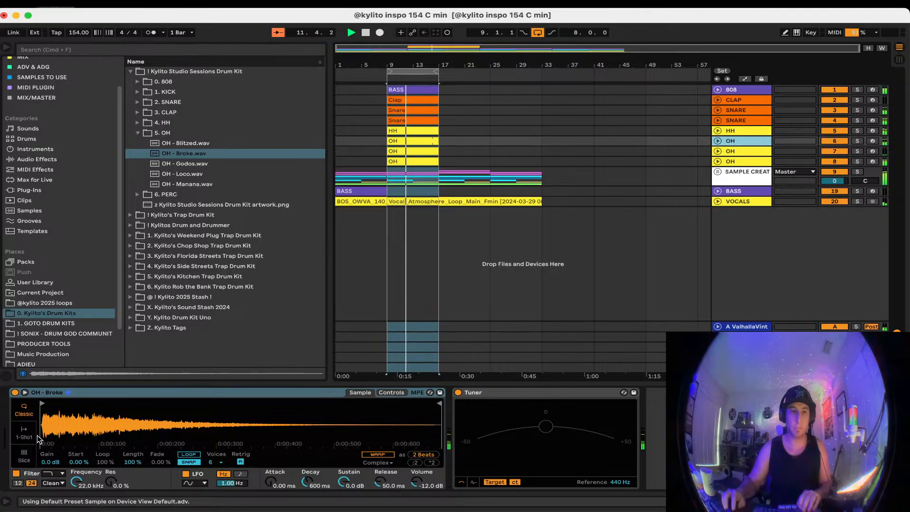
{"action": "left_click", "coordinate": [739, 152]}
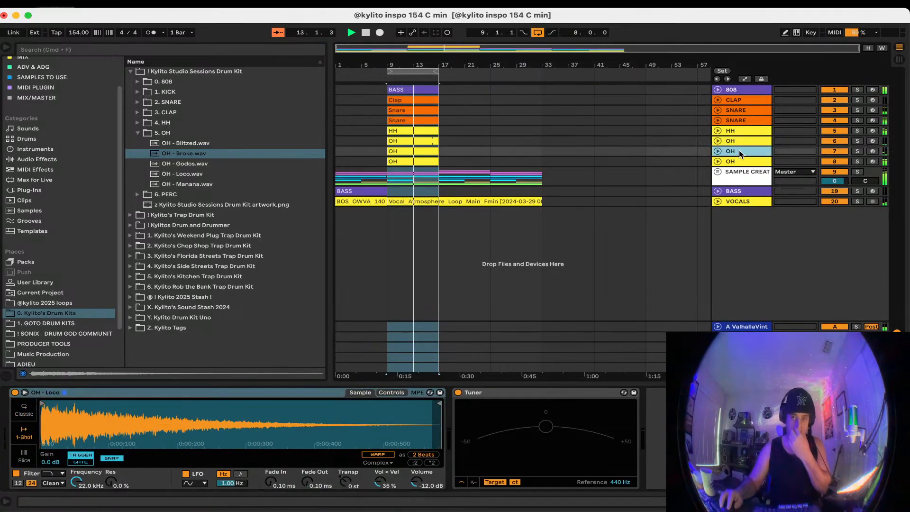
{"action": "left_click", "coordinate": [743, 140]}
{"action": "left_click", "coordinate": [744, 151]}
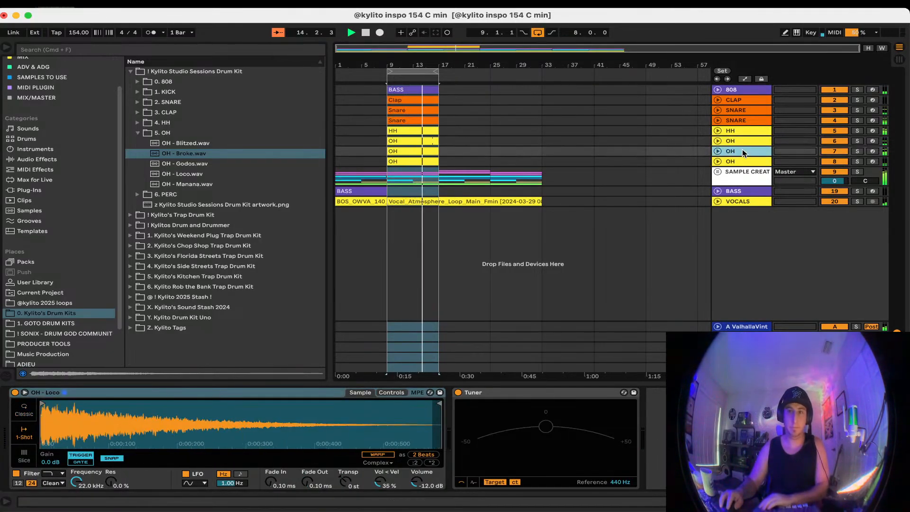
Load OH - Godos.wav onto the third OH track in 1-Shot mode with Warp on
{"action": "left_click", "coordinate": [743, 159]}
{"action": "left_click", "coordinate": [247, 163]}
{"action": "left_click_drag", "start_coordinate": [246, 165], "coordinate": [265, 424]}
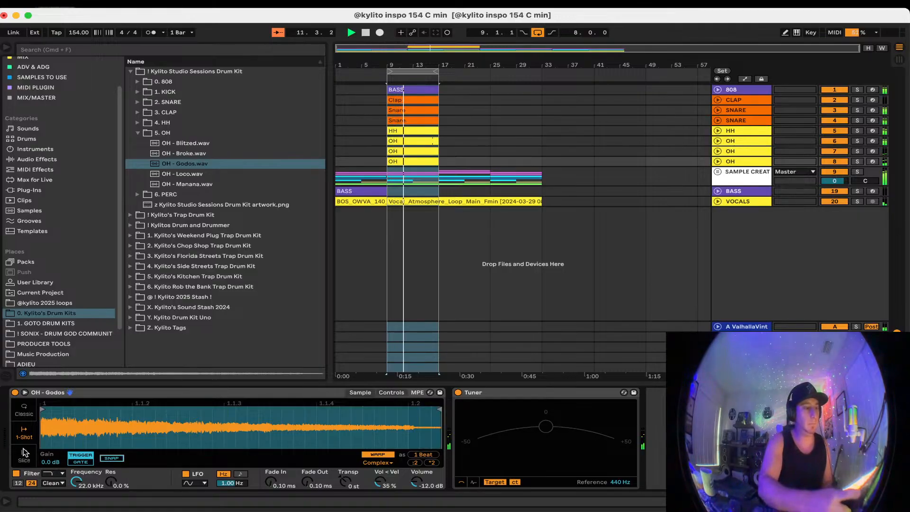
Transpose all notes in the 808 track's BASS clip up one octave and set their velocities to 127
{"action": "key", "text": "Down"}
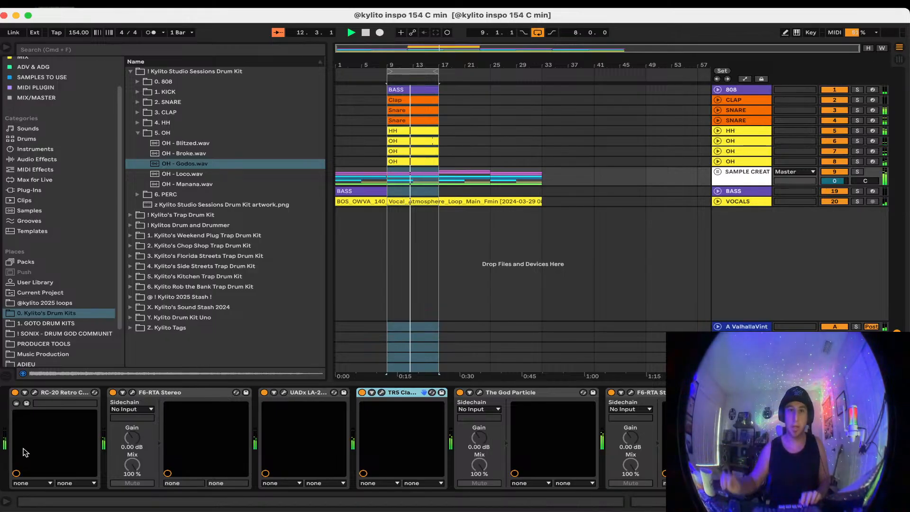
{"action": "double_click", "coordinate": [397, 89]}
{"action": "left_click", "coordinate": [357, 463]}
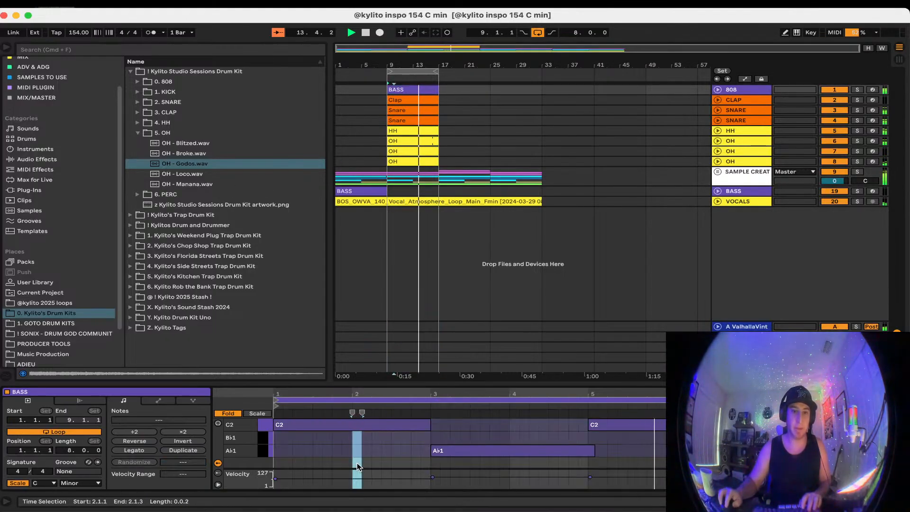
{"action": "key", "text": "super+a"}
{"action": "key", "text": "shift+Up"}
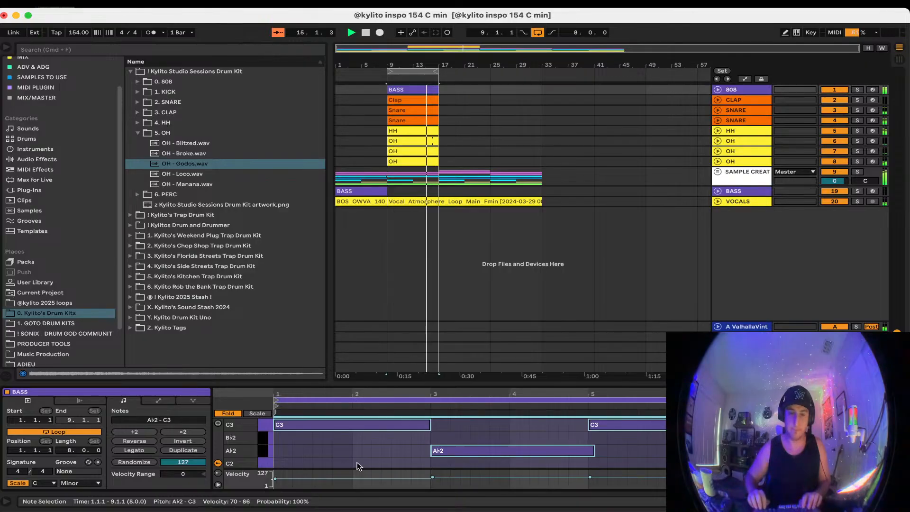
{"action": "left_click_drag", "start_coordinate": [275, 478], "coordinate": [277, 464]}
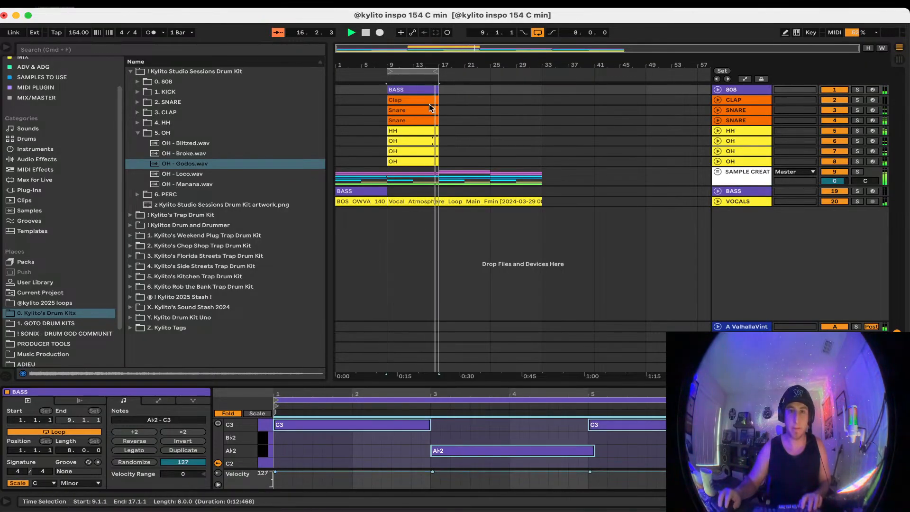
Shorten the first C3 note in the BASS clip to one beat and place a copy of it at 1.2.3
{"action": "key", "text": "space"}
{"action": "left_click", "coordinate": [371, 439]}
{"action": "left_click_drag", "start_coordinate": [429, 424], "coordinate": [374, 424]}
{"action": "left_click", "coordinate": [299, 425]}
{"action": "key", "text": "plus"}
{"action": "key", "text": "plus"}
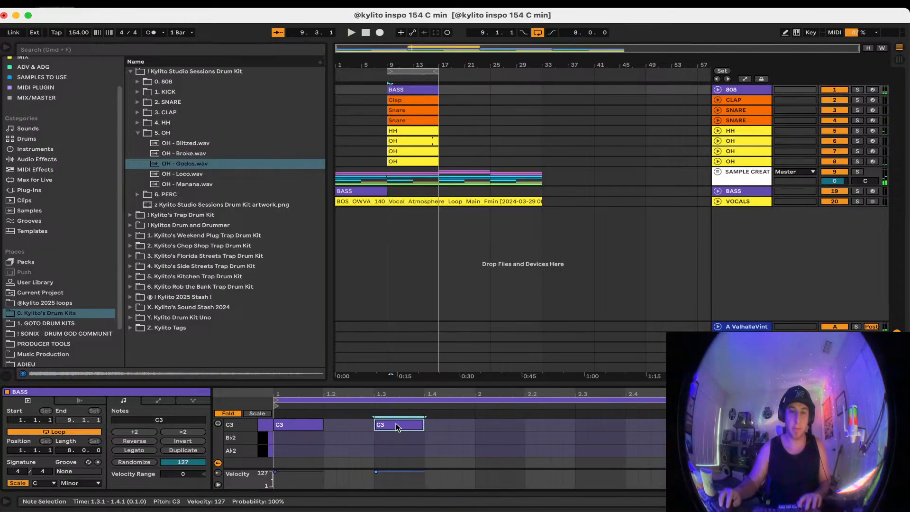
{"action": "key", "text": "space"}
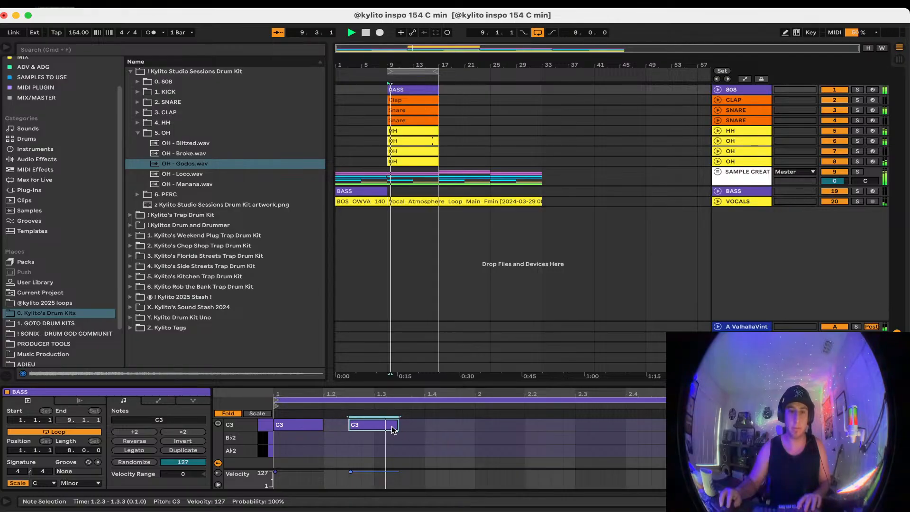
Add a third one-beat C3 note, trying it at 1.4.3 before placing it at 2.2.1
{"action": "left_click_drag", "start_coordinate": [379, 428], "coordinate": [466, 428]}
{"action": "left_click", "coordinate": [497, 449]}
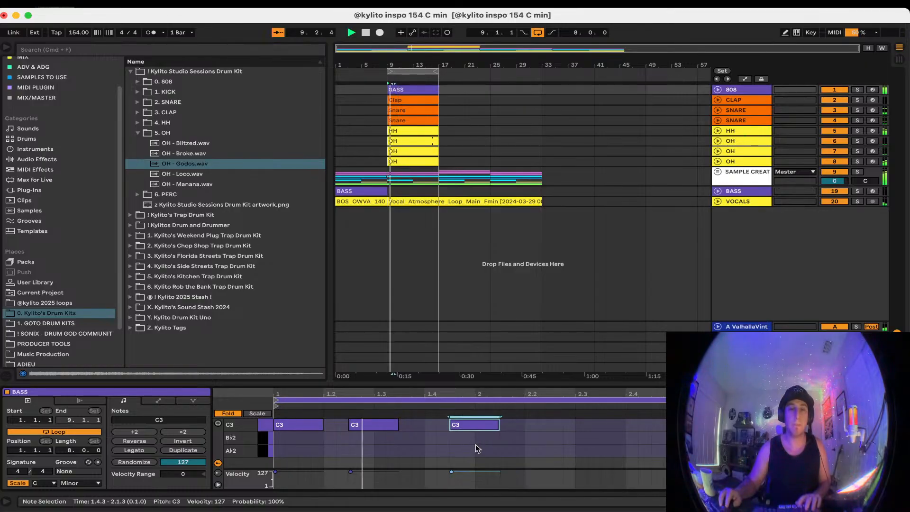
{"action": "left_click_drag", "start_coordinate": [474, 426], "coordinate": [561, 429]}
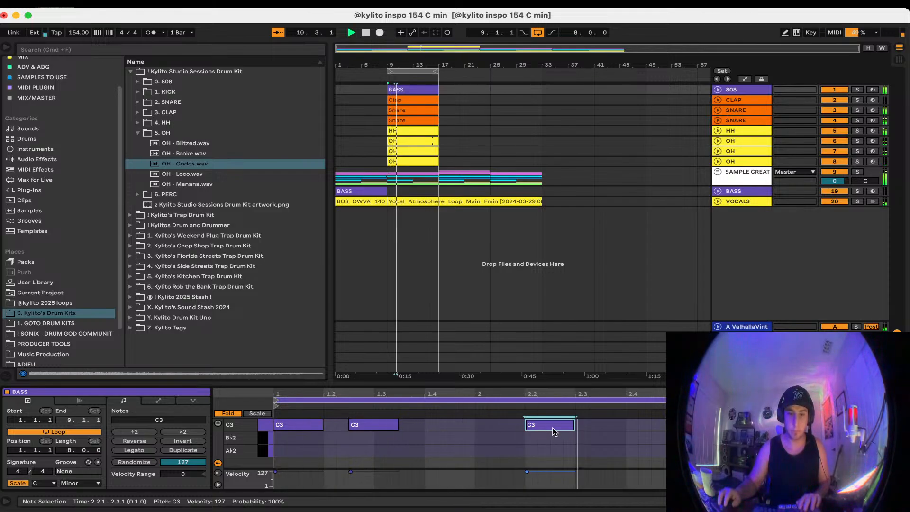
{"action": "left_click", "coordinate": [552, 437]}
Replace the long A♭2 note at bar 3 with a copy of the three-note rhythm on A♭2
{"action": "scroll", "coordinate": [628, 447], "scroll_direction": "down", "scroll_amount": 5}
{"action": "left_click", "coordinate": [473, 451]}
{"action": "key", "text": "Delete"}
{"action": "mouse_move", "coordinate": [443, 433]}
{"action": "left_mouse_down"}
{"action": "mouse_move", "coordinate": [286, 431]}
{"action": "mouse_move", "coordinate": [443, 450]}
{"action": "left_mouse_up"}
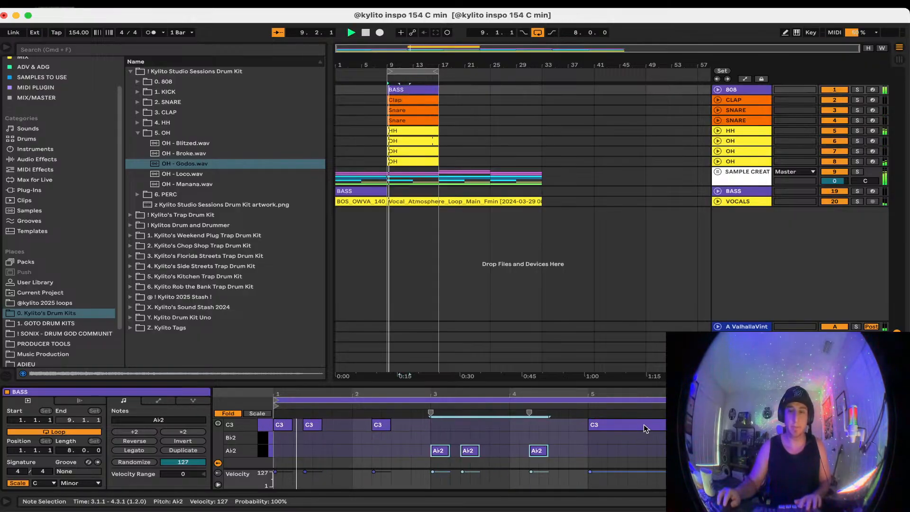
Replace the long notes from bar 5 with the short-note rhythm, on C3 at bar 5 and A♭2 at bar 7
{"action": "double_click", "coordinate": [644, 429]}
{"action": "left_click_drag", "start_coordinate": [870, 459], "coordinate": [755, 449]}
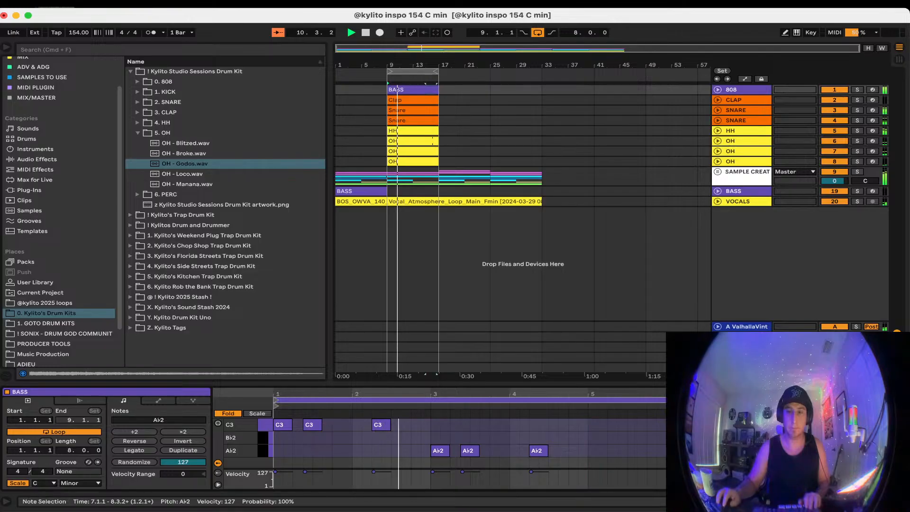
{"action": "key", "text": "Delete"}
{"action": "left_click_drag", "start_coordinate": [633, 462], "coordinate": [597, 430]}
{"action": "left_click", "coordinate": [736, 441]}
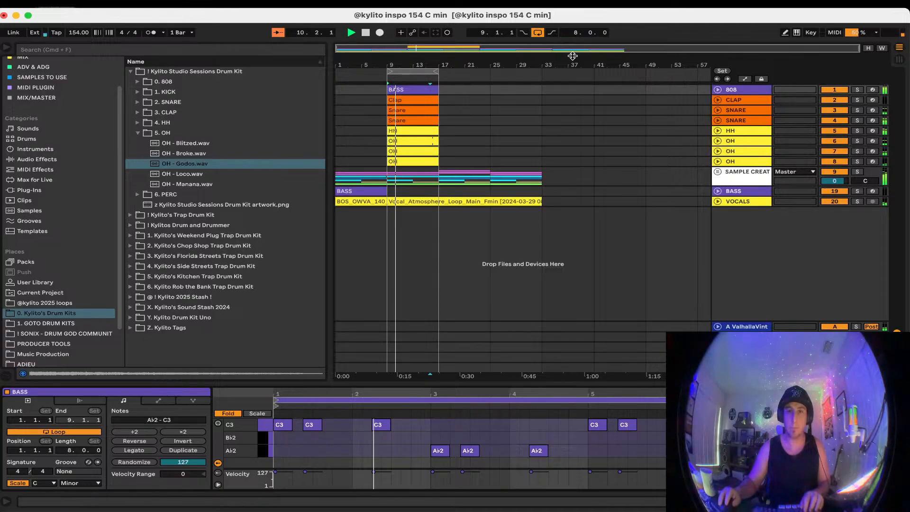
Unfold the 808 track and load SOFT CLIP.adv from the MIX/MASTER collection at the start of the master chain
{"action": "left_click", "coordinate": [718, 90]}
{"action": "double_click", "coordinate": [741, 367]}
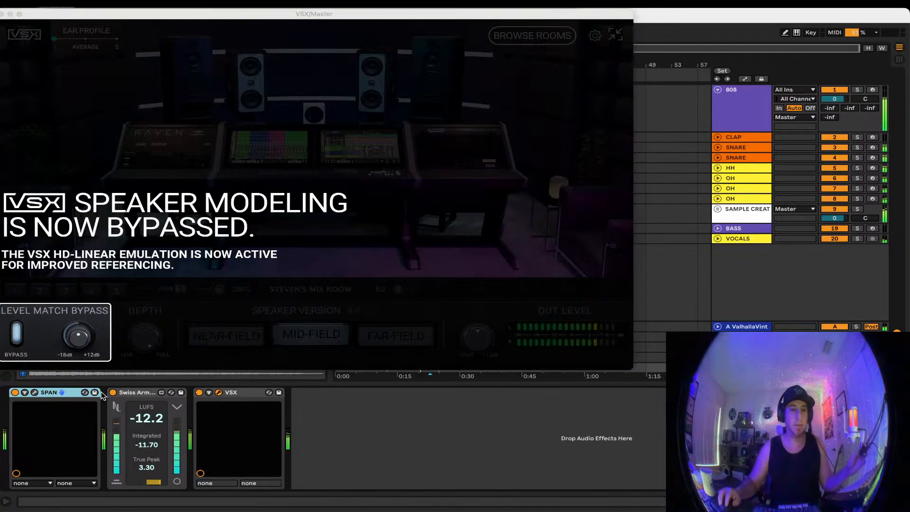
{"action": "left_click", "coordinate": [2, 14]}
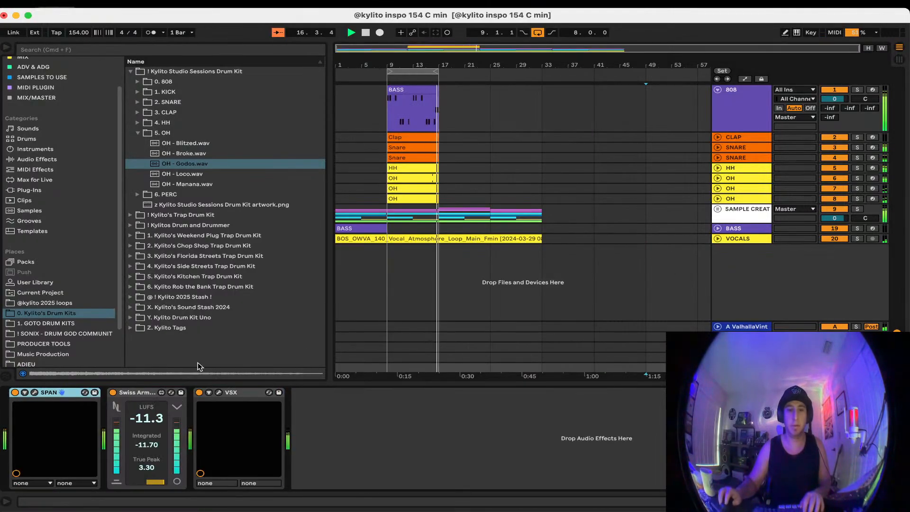
{"action": "left_click", "coordinate": [37, 98]}
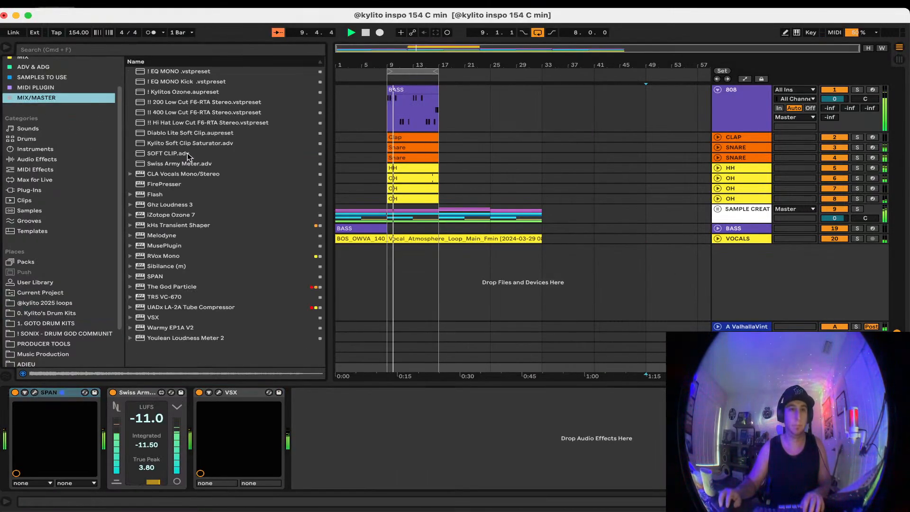
{"action": "left_click_drag", "start_coordinate": [191, 151], "coordinate": [28, 410]}
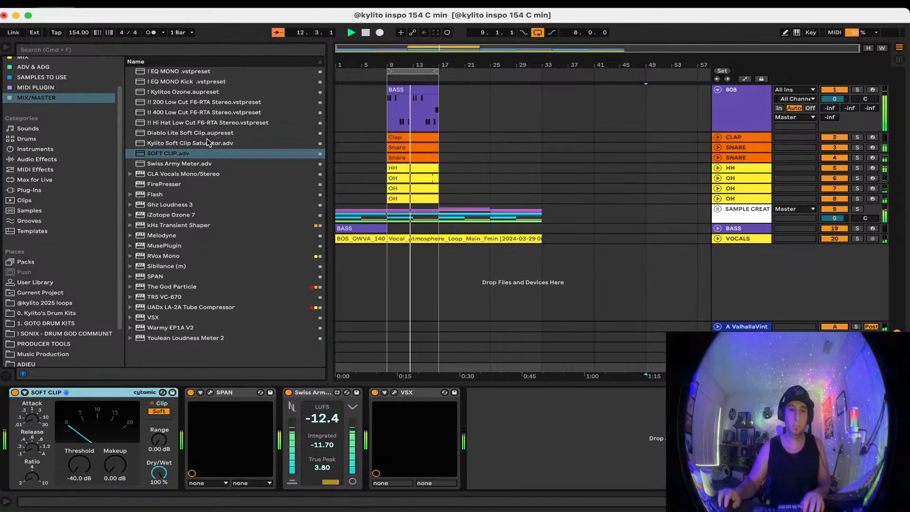
Add Utility from the FAVORITES collection to the master chain
{"action": "scroll", "coordinate": [40, 71], "scroll_direction": "up", "scroll_amount": 2}
{"action": "left_click", "coordinate": [40, 71]}
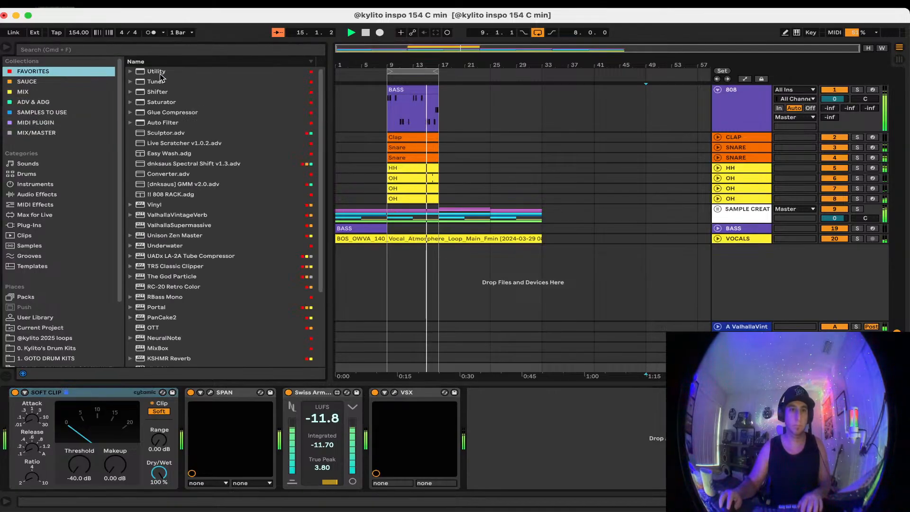
{"action": "key", "text": "Right"}
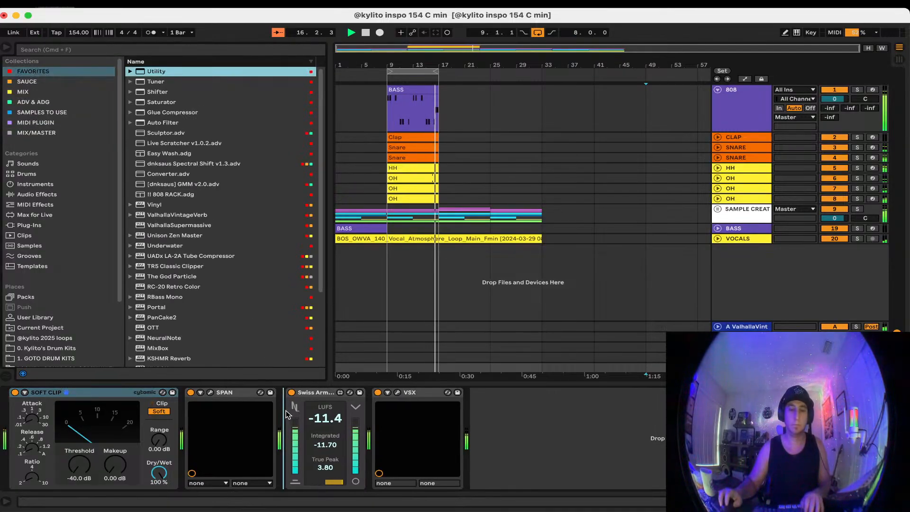
Turn off Warp and the LFO for the Spinz 808 sample and set its volume to -7.43 dB
{"action": "double_click", "coordinate": [739, 105]}
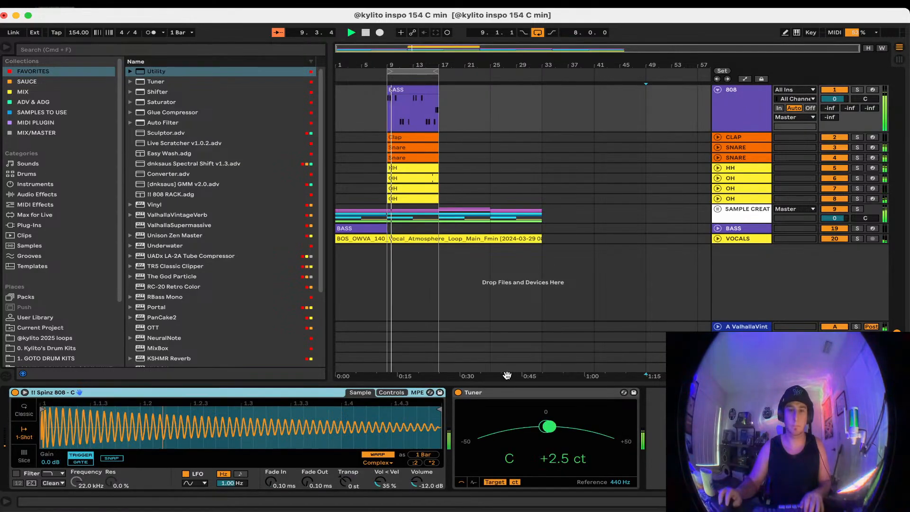
{"action": "left_click_drag", "start_coordinate": [414, 482], "coordinate": [413, 489]}
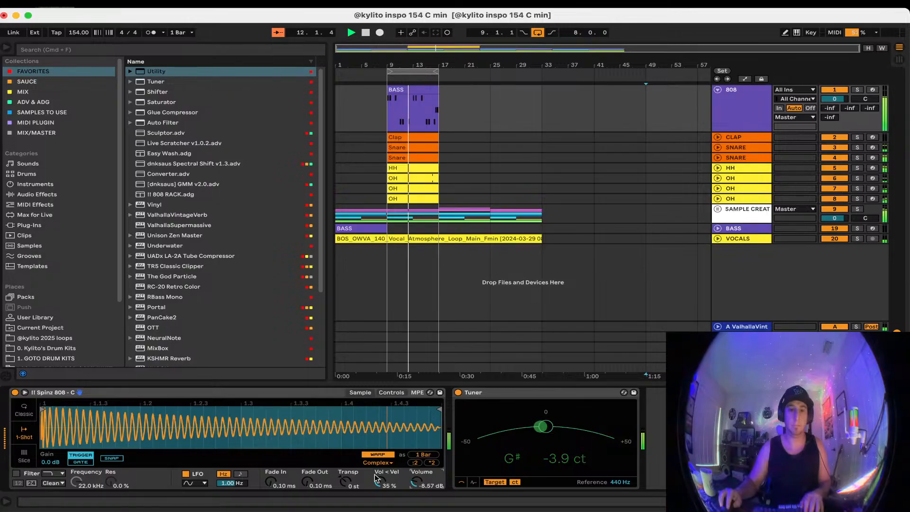
{"action": "left_click", "coordinate": [378, 454]}
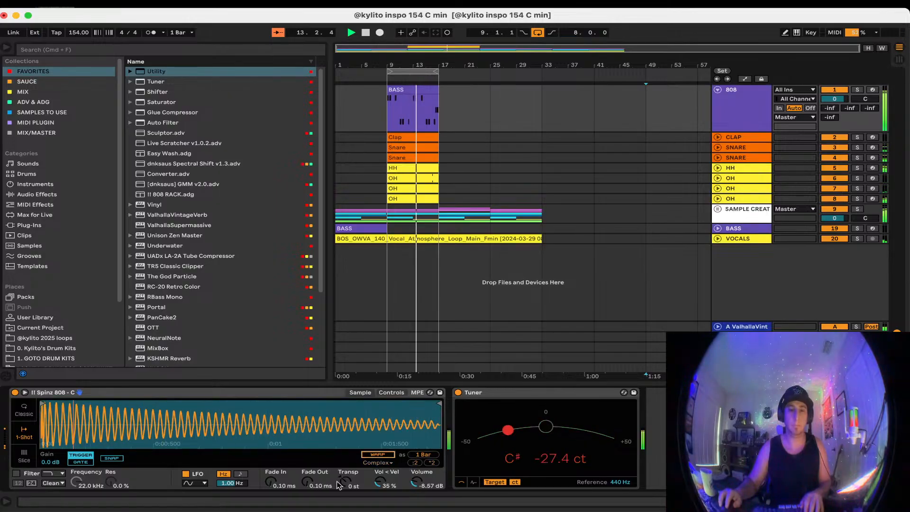
{"action": "left_click", "coordinate": [186, 474]}
{"action": "left_click_drag", "start_coordinate": [415, 482], "coordinate": [414, 480]}
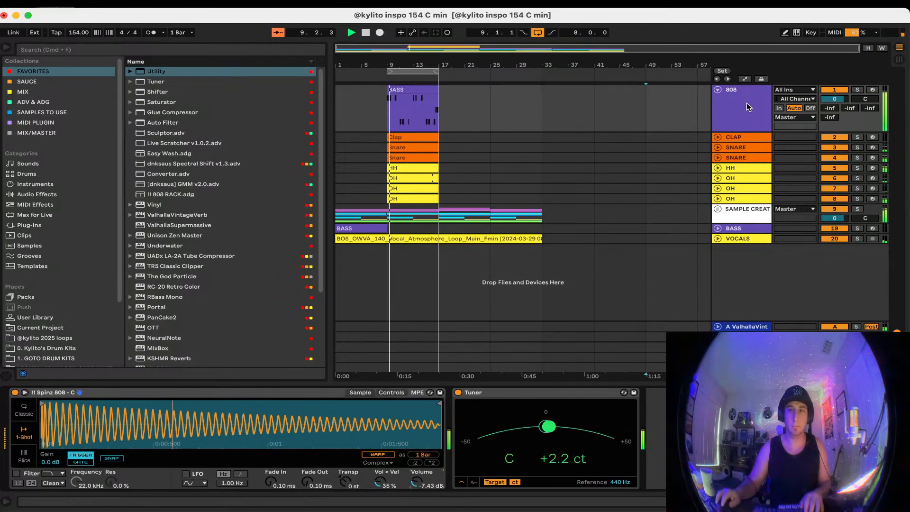
Examine The God Particle and the second F6-RTA Stereo settings on the SAMPLE CREATION track
{"action": "left_click", "coordinate": [718, 214]}
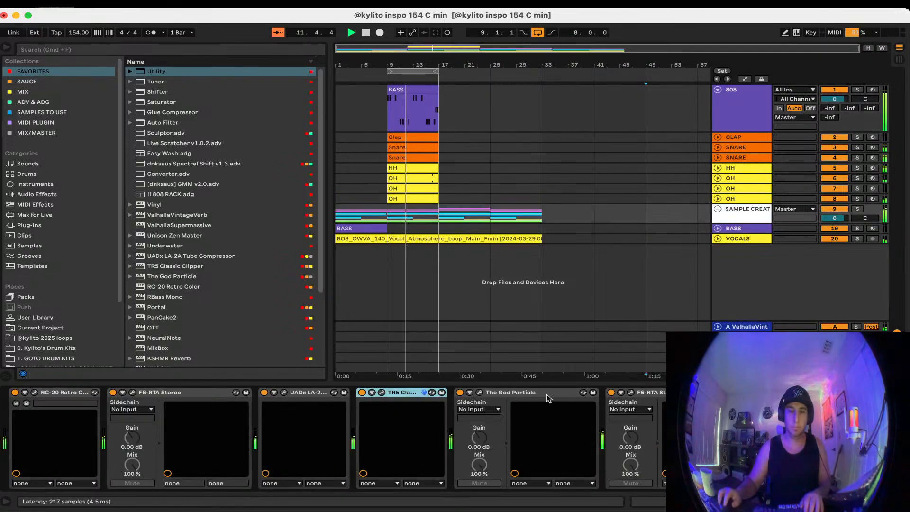
{"action": "left_click", "coordinate": [479, 392]}
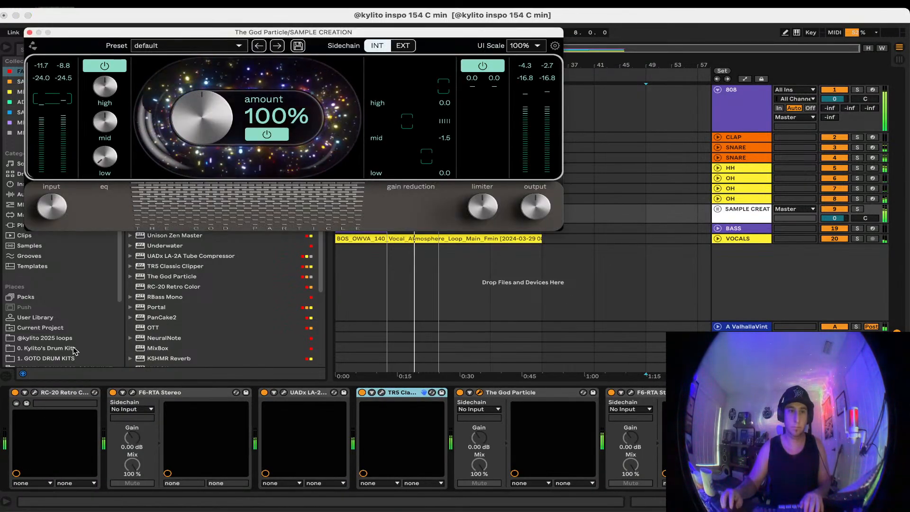
{"action": "left_click", "coordinate": [29, 33]}
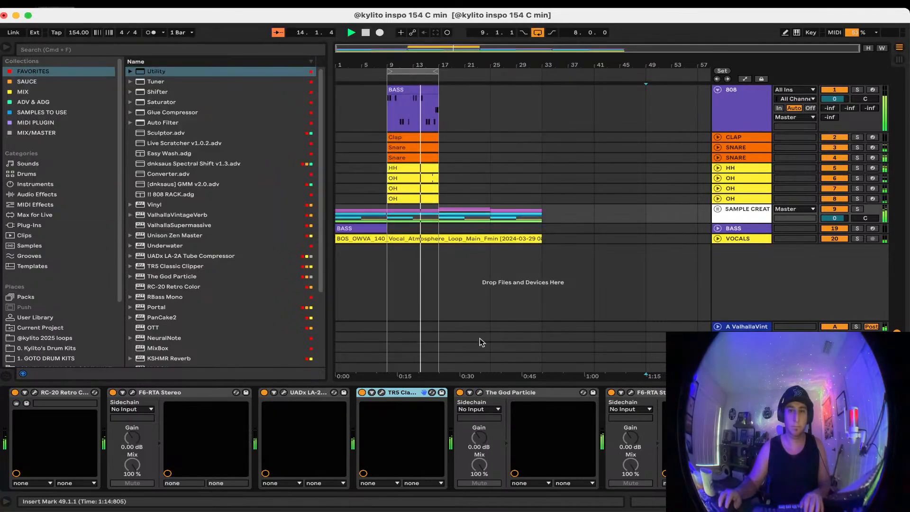
{"action": "left_click", "coordinate": [630, 392]}
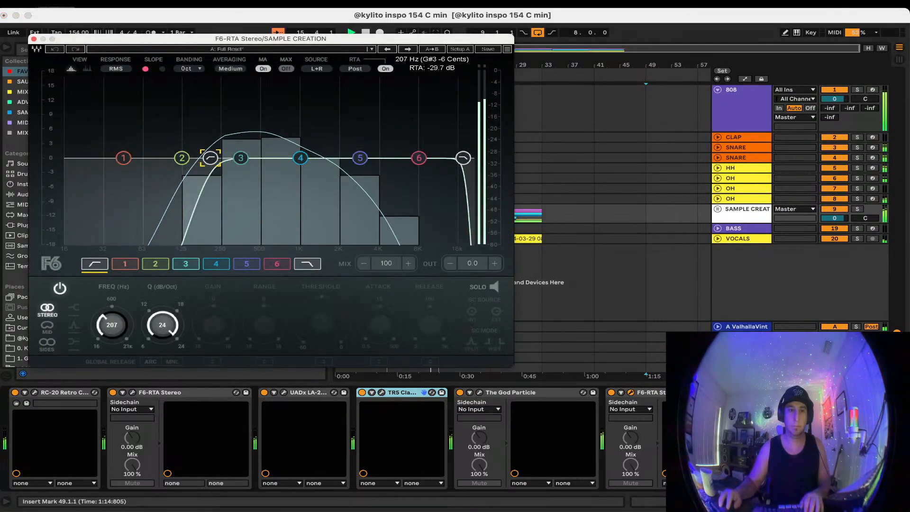
{"action": "left_click", "coordinate": [34, 39]}
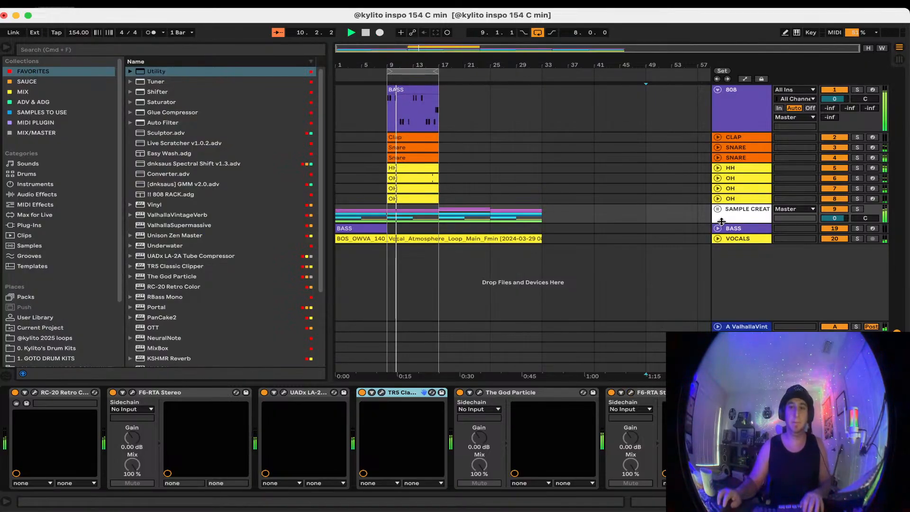
Set the low cut of SAMPLE CREATION's first F6-RTA Stereo to 197 Hz and move the device to the chain's start
{"action": "left_click", "coordinate": [132, 391]}
{"action": "left_click_drag", "start_coordinate": [306, 254], "coordinate": [334, 254]}
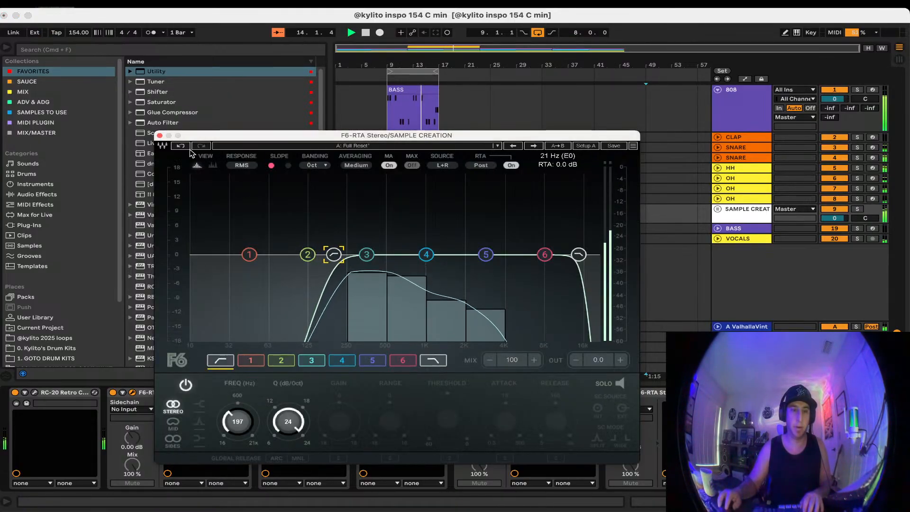
{"action": "left_click", "coordinate": [160, 136]}
{"action": "left_click_drag", "start_coordinate": [159, 392], "coordinate": [52, 392]}
Move the UADx LA-2A compressor to the end of the SAMPLE CREATION chain and raise its Peak Reduction
{"action": "left_click", "coordinate": [291, 395]}
{"action": "key", "text": "Delete"}
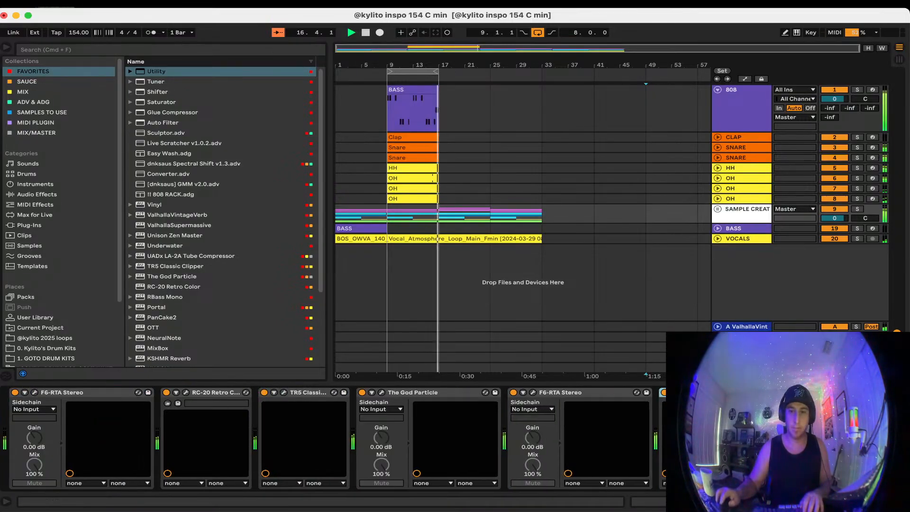
{"action": "left_click", "coordinate": [683, 392]}
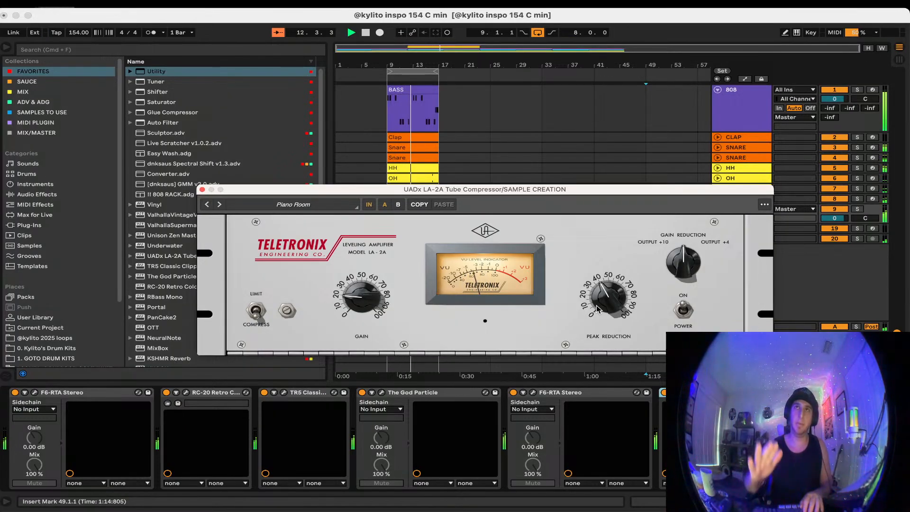
{"action": "left_click_drag", "start_coordinate": [596, 305], "coordinate": [603, 291]}
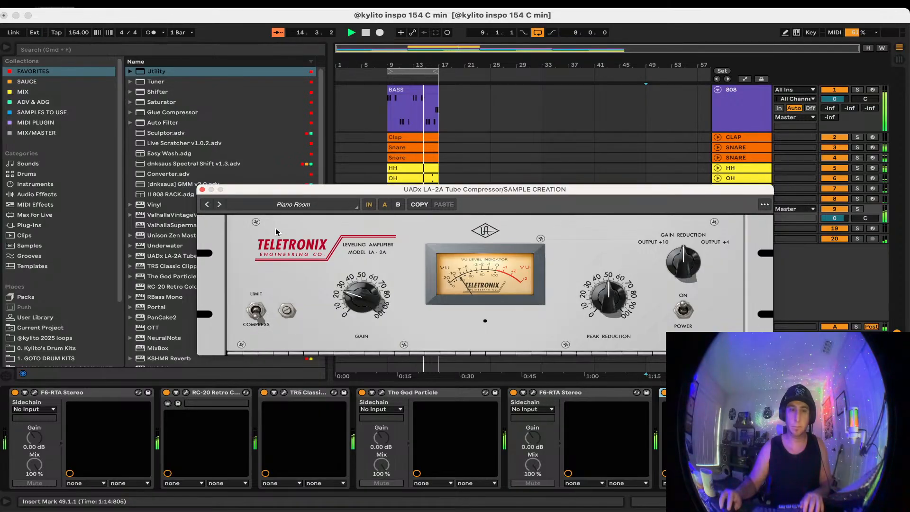
{"action": "left_click", "coordinate": [202, 189]}
Group the tracks from CLAP through the last OH and name the group DRUMS
{"action": "left_click", "coordinate": [739, 125]}
{"action": "left_click", "coordinate": [738, 136]}
{"action": "left_click", "coordinate": [733, 199], "text": "shift"}
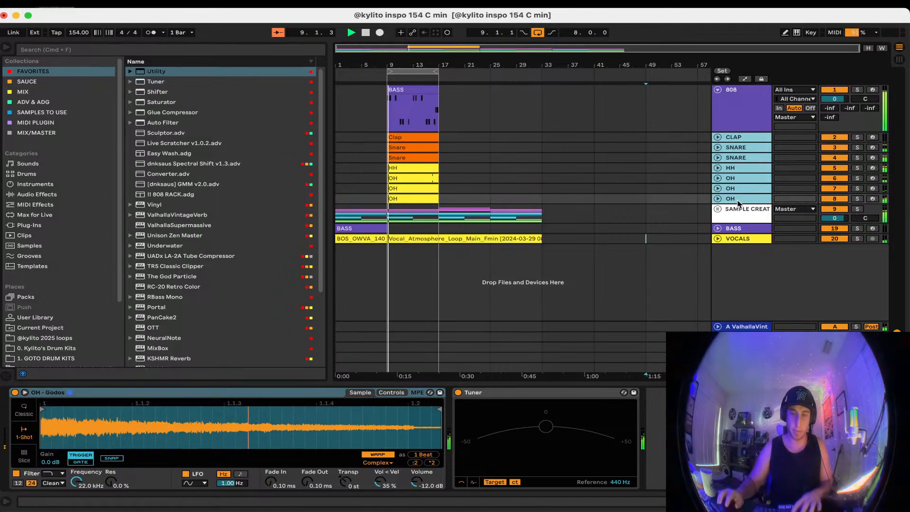
{"action": "key", "text": "super+g"}
{"action": "left_click", "coordinate": [743, 152]}
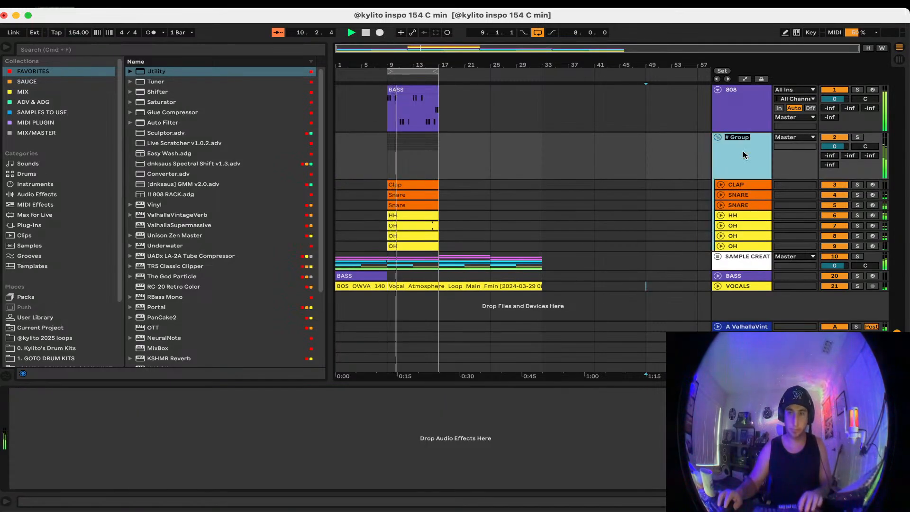
{"action": "type", "text": "DRUMS"}
{"action": "left_click", "coordinate": [696, 152]}
Insert a Saturator on the 808 track between the Spinz 808 sampler and the Tuner
{"action": "left_click", "coordinate": [732, 148]}
{"action": "double_click", "coordinate": [732, 108]}
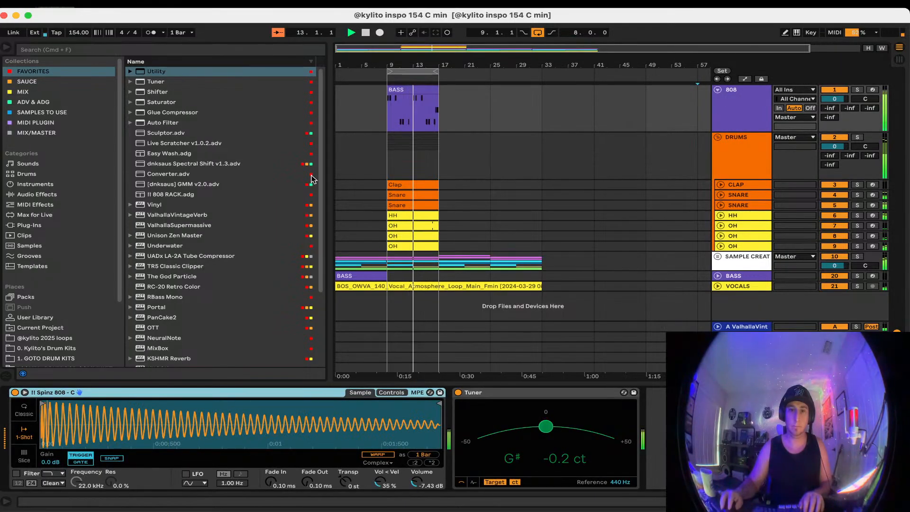
{"action": "left_click", "coordinate": [161, 102]}
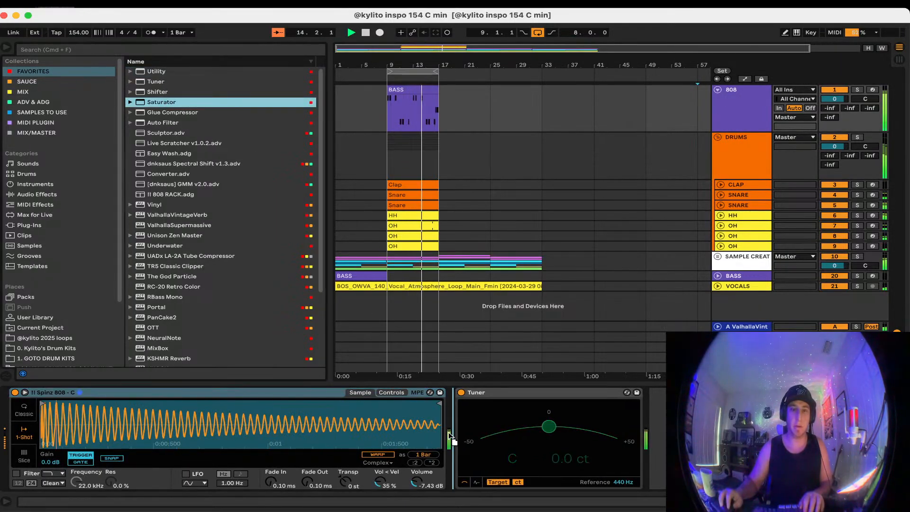
{"action": "left_click_drag", "start_coordinate": [448, 435], "coordinate": [452, 428]}
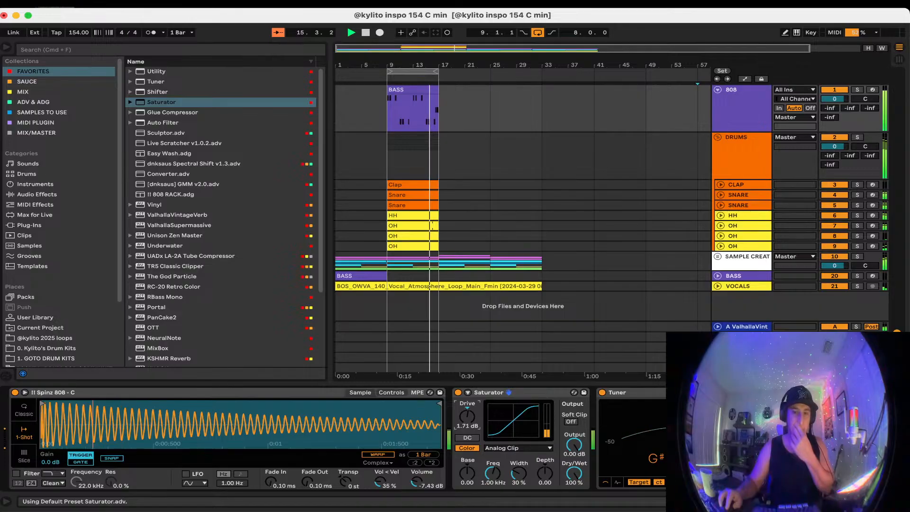
Enable DC and Soft Clip and disable Color on the 808 track's Saturator, and save the set
{"action": "left_click", "coordinate": [467, 438]}
{"action": "left_click", "coordinate": [467, 448]}
{"action": "left_click", "coordinate": [571, 422]}
{"action": "key", "text": "super+s"}
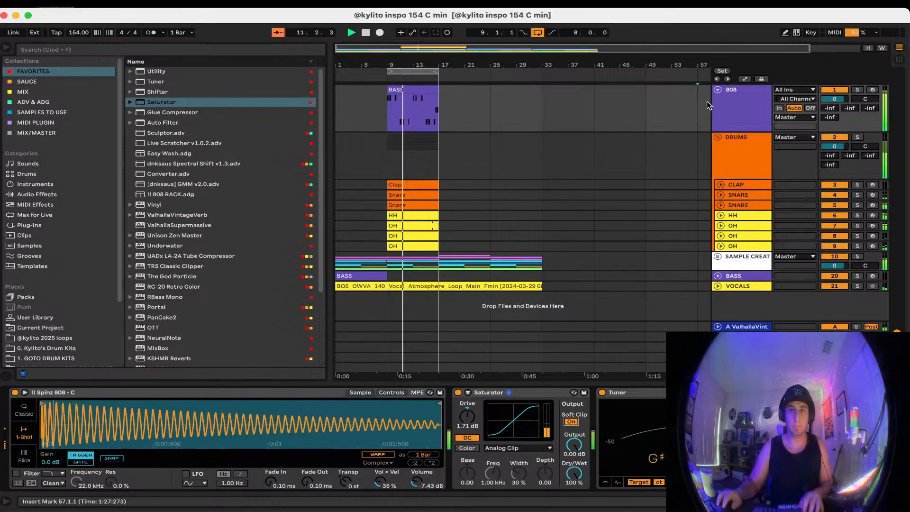
View the notes of the 808 track's BASS clip, save the set and collapse the track
{"action": "double_click", "coordinate": [417, 102]}
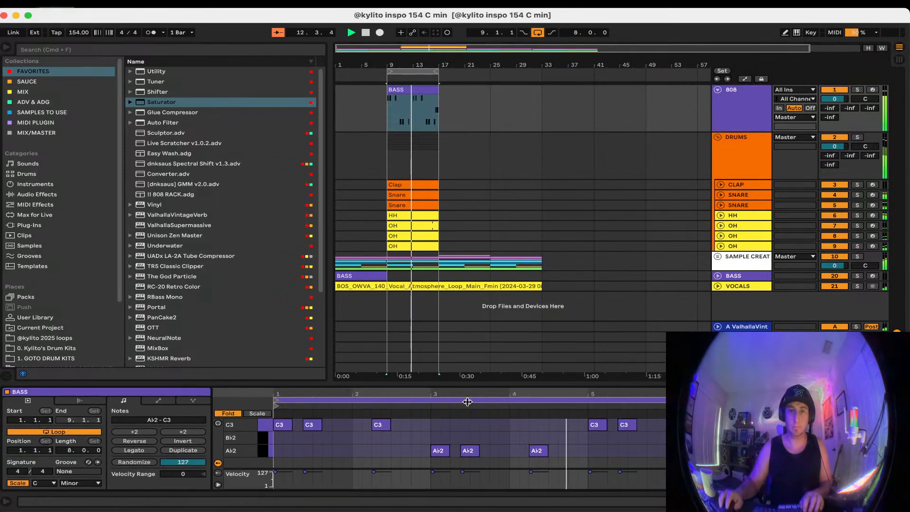
{"action": "left_click", "coordinate": [403, 431]}
{"action": "key", "text": "super+s"}
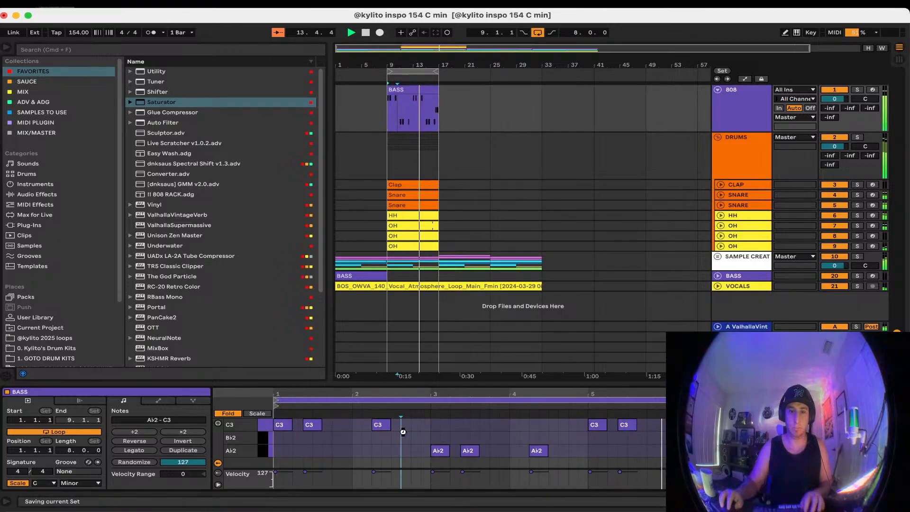
{"action": "left_click", "coordinate": [718, 90]}
Briefly solo the VOCALS track to hear it alone, and recolor the track dark pink
{"action": "left_click", "coordinate": [857, 248]}
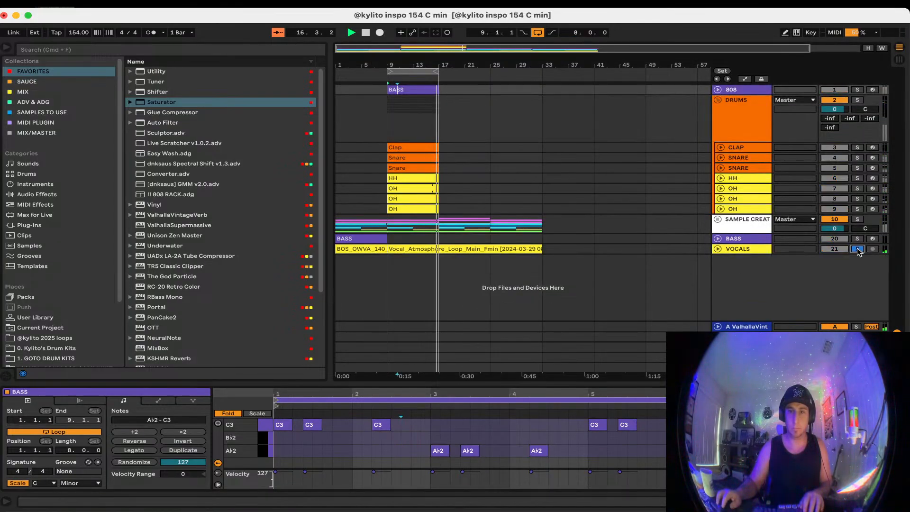
{"action": "left_click", "coordinate": [857, 249]}
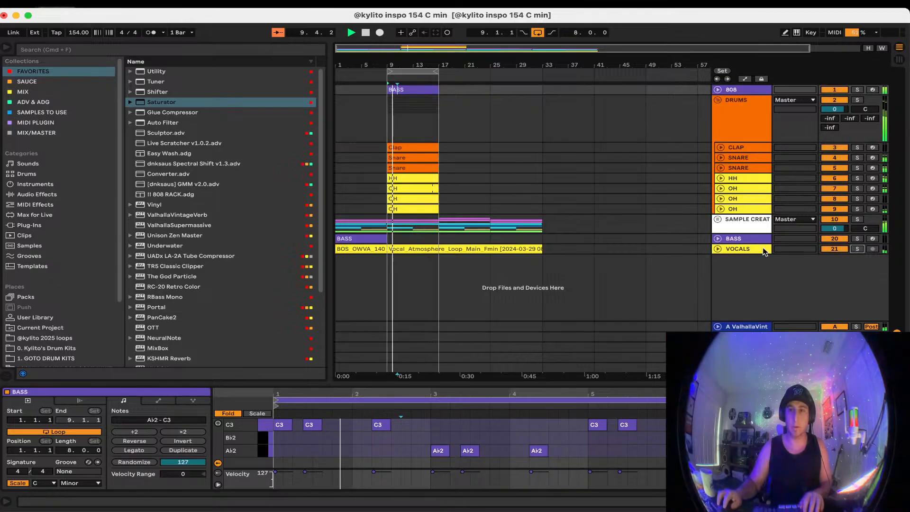
{"action": "right_click", "coordinate": [761, 250]}
{"action": "left_click", "coordinate": [764, 327]}
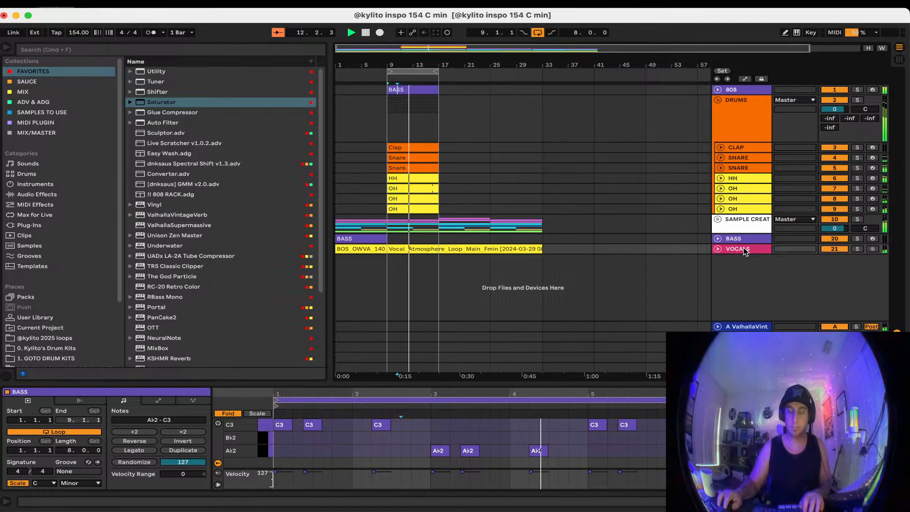
Move the VOCALS track to the end of the SAMPLE CREATION group and assign its track color to its clips
{"action": "left_click_drag", "start_coordinate": [745, 251], "coordinate": [744, 232]}
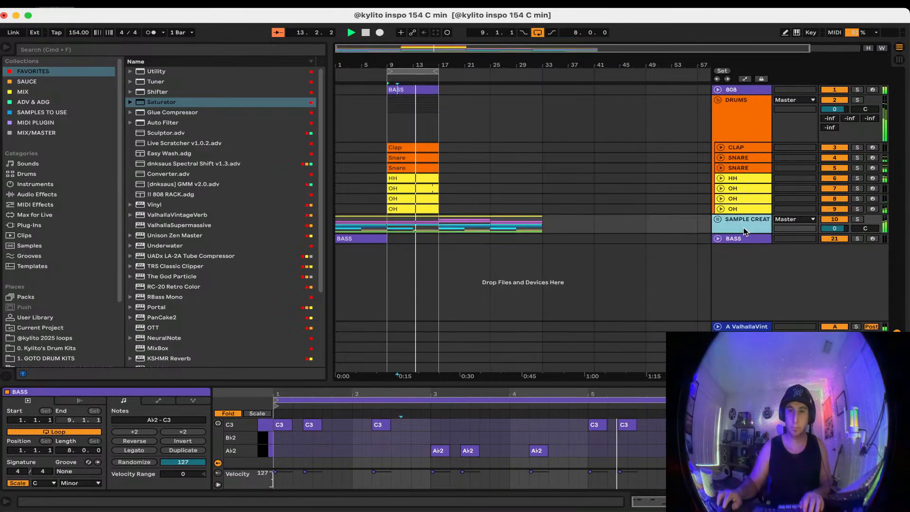
{"action": "left_click", "coordinate": [718, 219]}
{"action": "left_click_drag", "start_coordinate": [742, 268], "coordinate": [744, 317]}
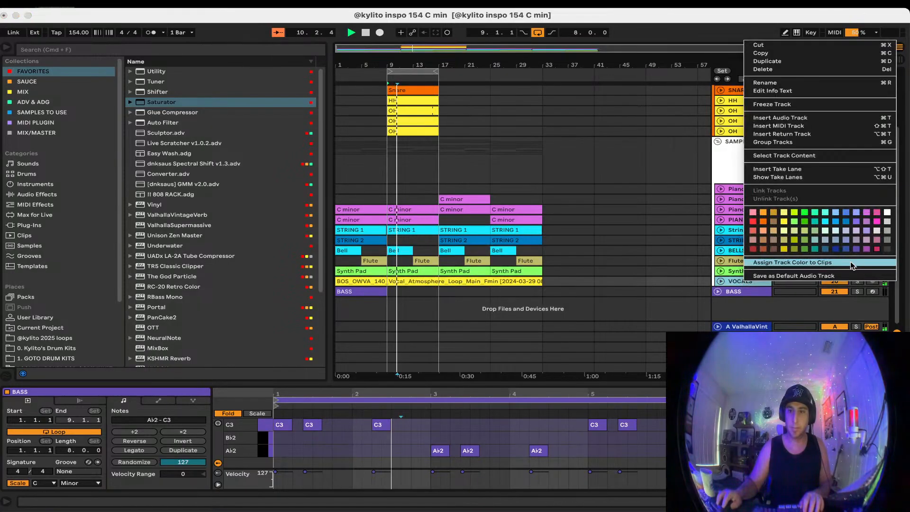
{"action": "left_click", "coordinate": [853, 263]}
{"action": "left_click", "coordinate": [650, 252]}
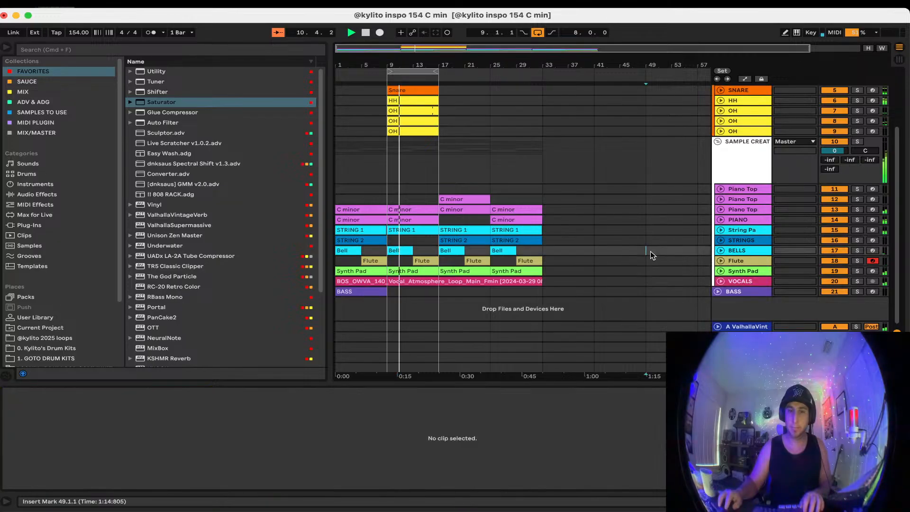
Review the device chains of the Piano Top, PIANO, string and BELLS tracks and of the SAMPLE CREATION group
{"action": "left_click", "coordinate": [744, 199]}
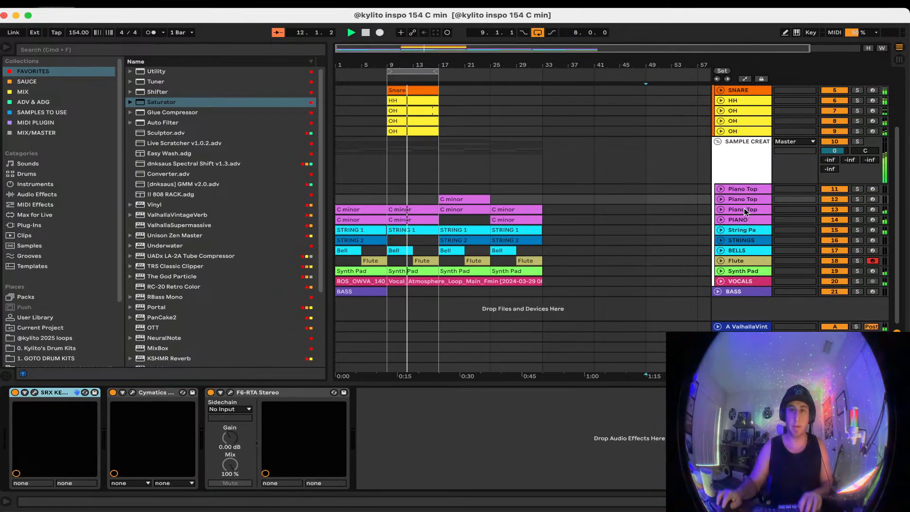
{"action": "left_click", "coordinate": [745, 210]}
{"action": "left_click", "coordinate": [742, 220]}
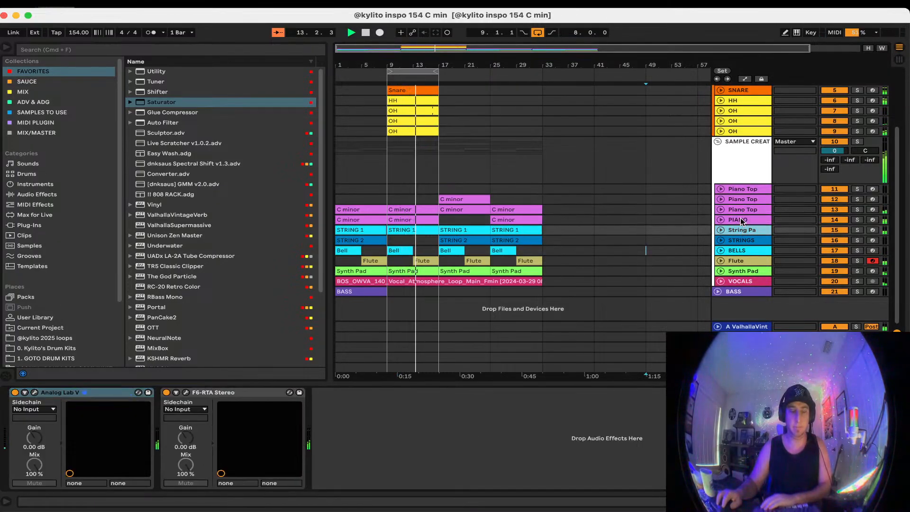
{"action": "key", "text": "Down"}
{"action": "key", "text": "Down"}
{"action": "key", "text": "Down"}
{"action": "key", "text": "Down"}
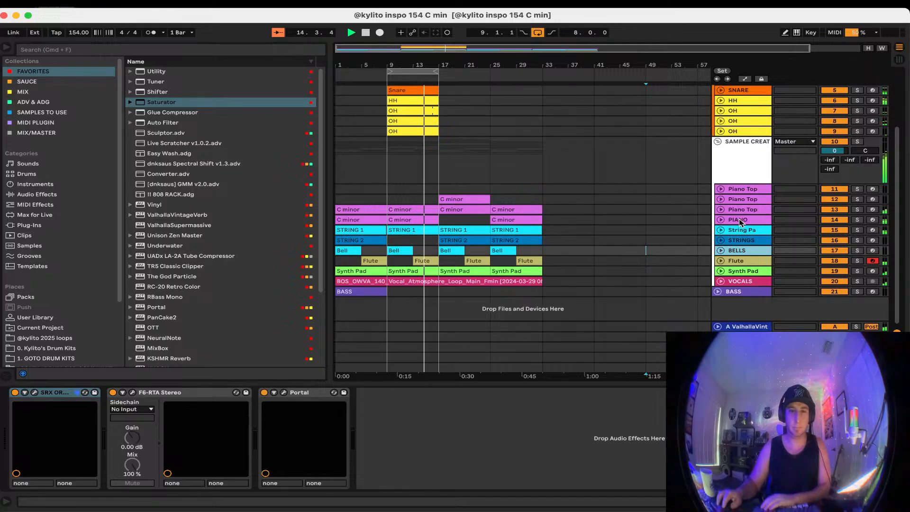
{"action": "left_click", "coordinate": [750, 162]}
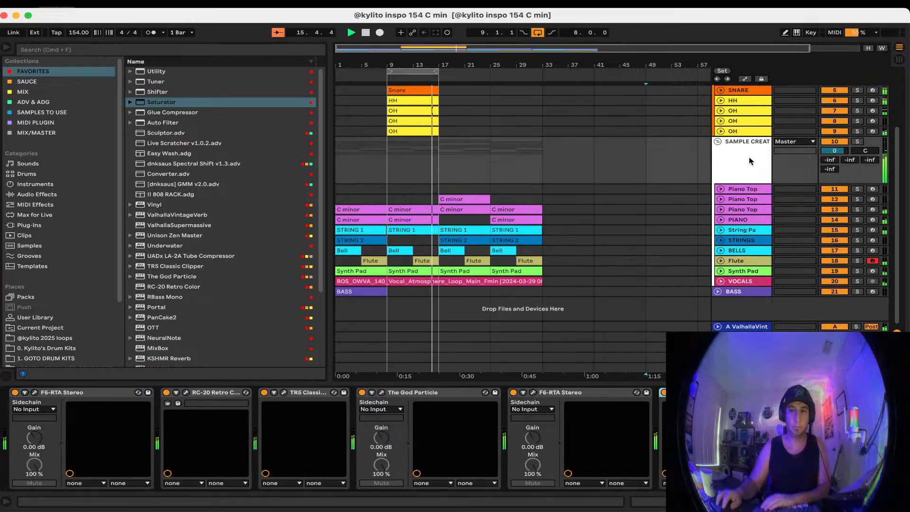
Set SAMPLE CREATION's send A to -19.4 dB and shorten the decay of return A's ValhallaVintageVerb to 0.57 s
{"action": "left_click", "coordinate": [743, 327]}
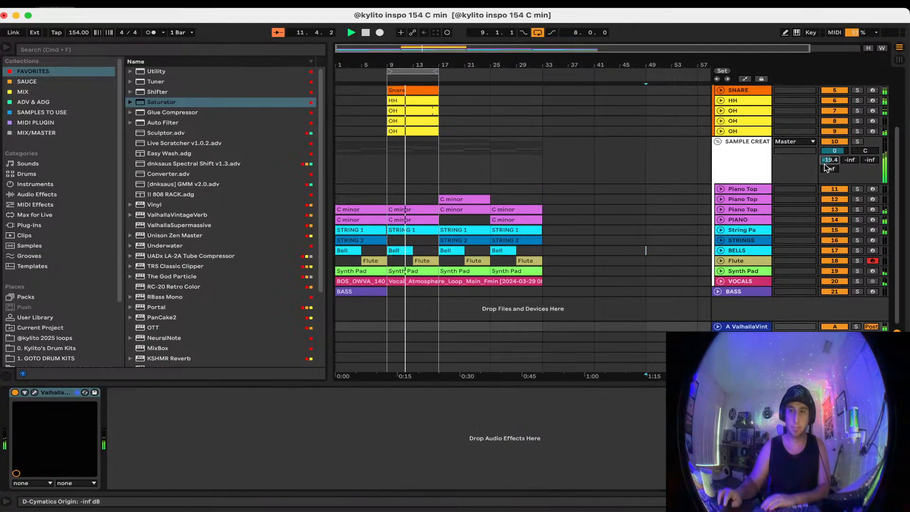
{"action": "left_click", "coordinate": [33, 392]}
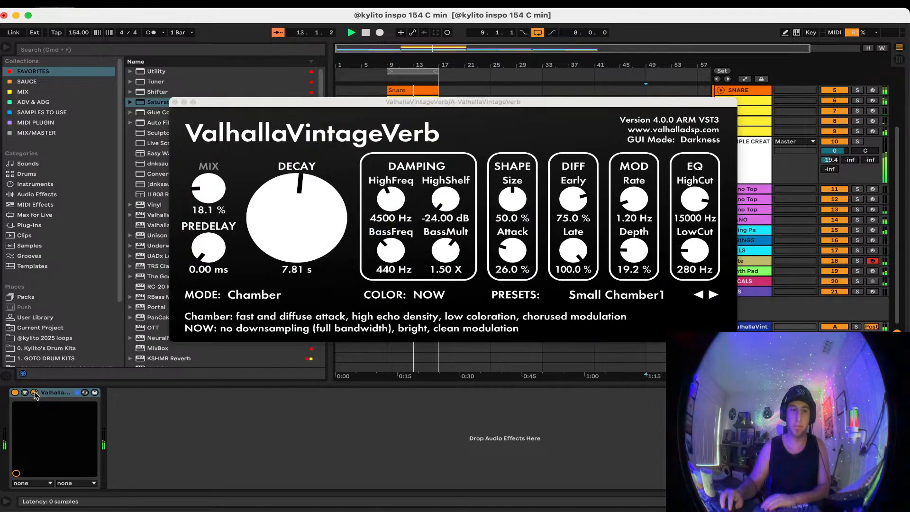
{"action": "left_click_drag", "start_coordinate": [268, 222], "coordinate": [267, 239]}
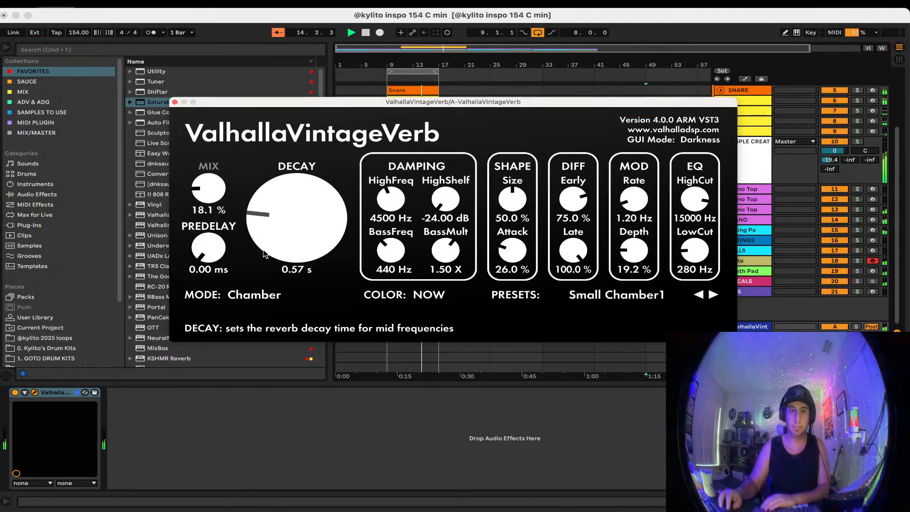
{"action": "left_click", "coordinate": [175, 103]}
Add the !! 200 Low Cut F6-RTA Stereo preset after ValhallaVintageVerb on return A
{"action": "left_click", "coordinate": [53, 132]}
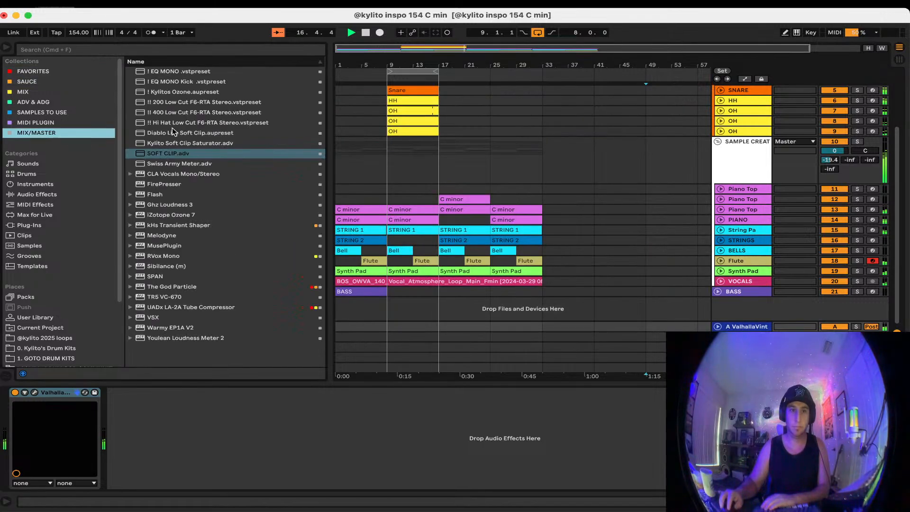
{"action": "double_click", "coordinate": [173, 103]}
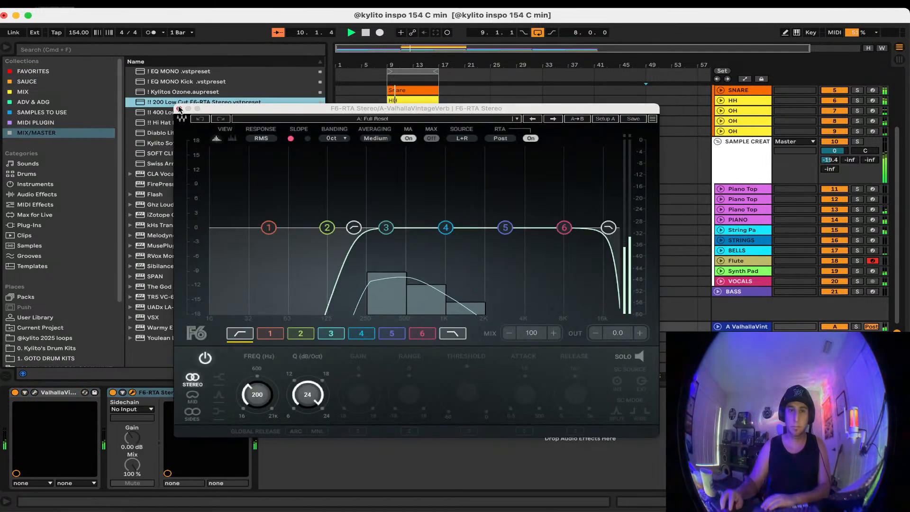
{"action": "left_click", "coordinate": [178, 111]}
Set SAMPLE CREATION's send B to -30 dB and lower the mix of return B's ValhallaSupermassive to 33.5 %
{"action": "left_click_drag", "start_coordinate": [849, 160], "coordinate": [827, 115]}
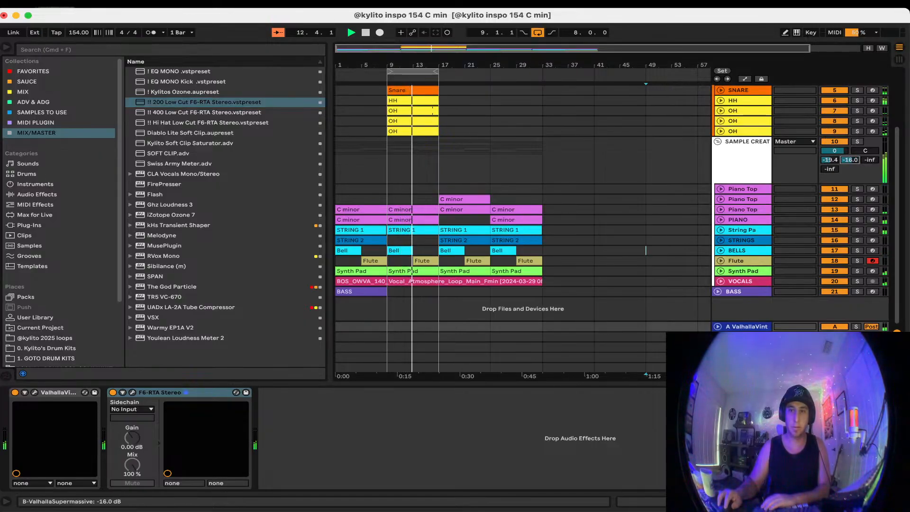
{"action": "left_click", "coordinate": [745, 337]}
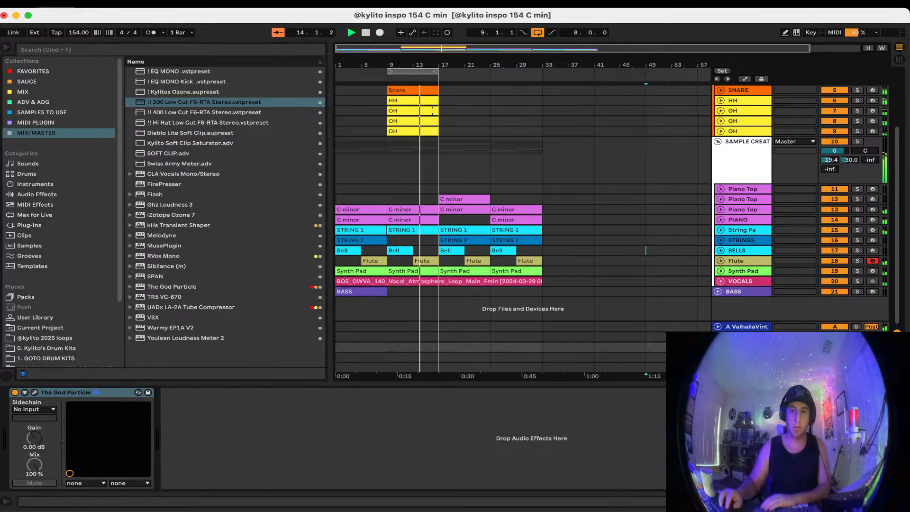
{"action": "left_click", "coordinate": [35, 393]}
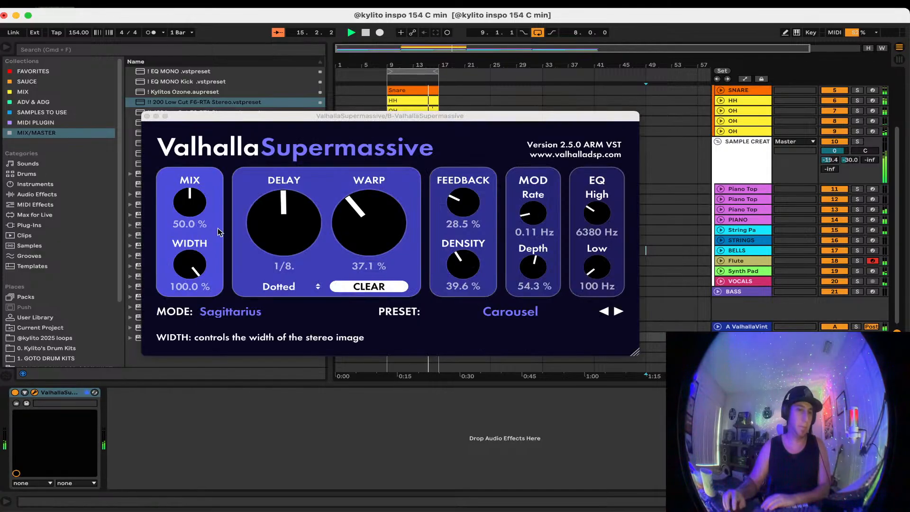
{"action": "left_click_drag", "start_coordinate": [188, 209], "coordinate": [180, 231]}
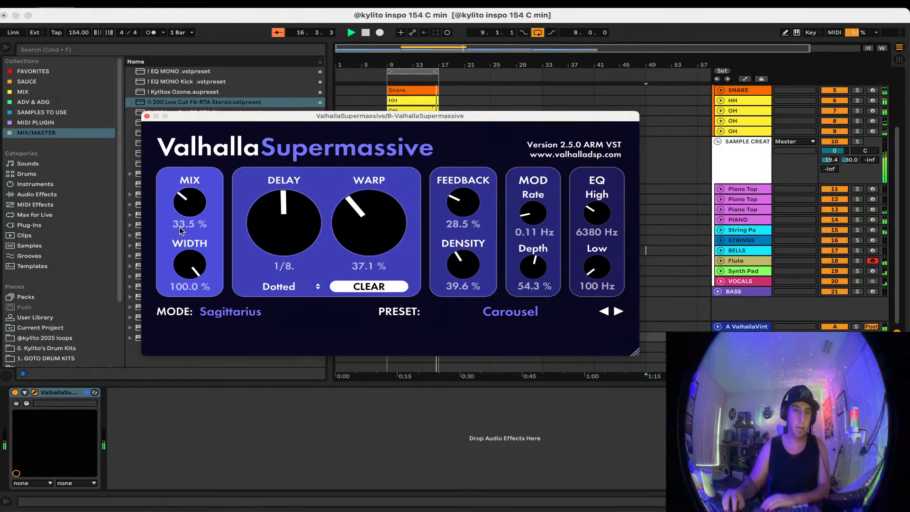
{"action": "left_click", "coordinate": [147, 117]}
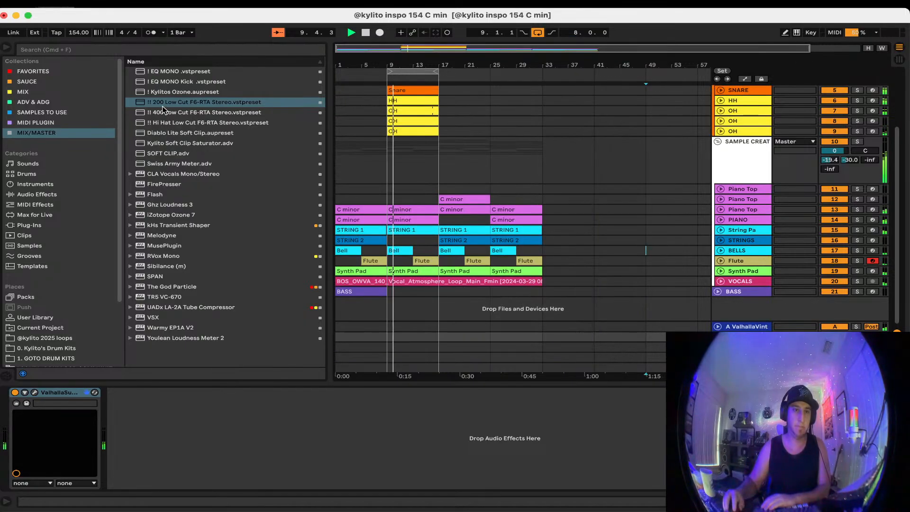
Add the !! 200 Low Cut F6-RTA Stereo preset on return B and set its low cut to 245 Hz
{"action": "double_click", "coordinate": [163, 104]}
{"action": "left_click_drag", "start_coordinate": [329, 241], "coordinate": [338, 241]}
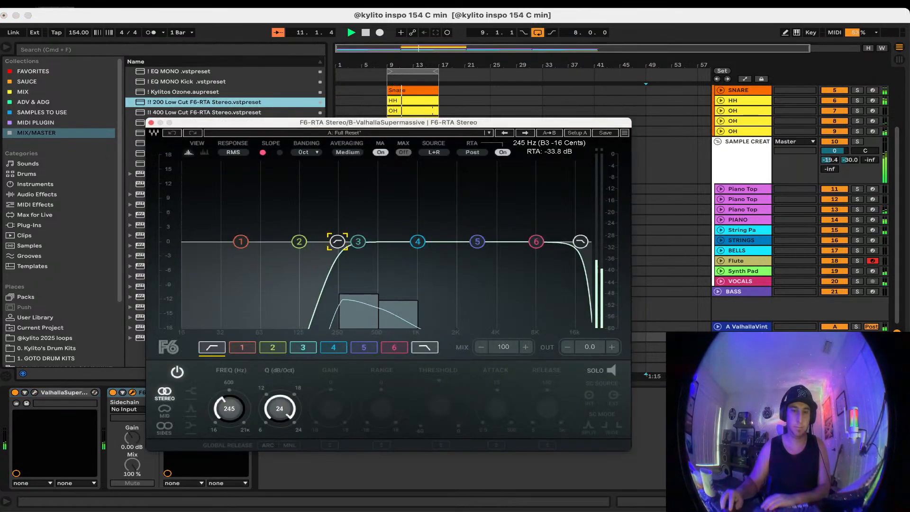
{"action": "left_click", "coordinate": [151, 122]}
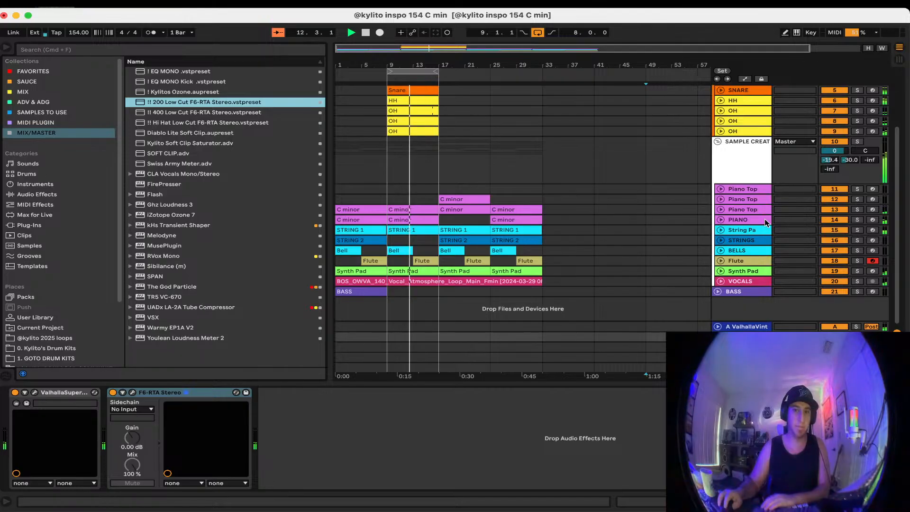
Set SAMPLE CREATION's send D to -19 dB and adjust the resample frequency and chorus of return D's Cymatics Origin
{"action": "left_click", "coordinate": [744, 367]}
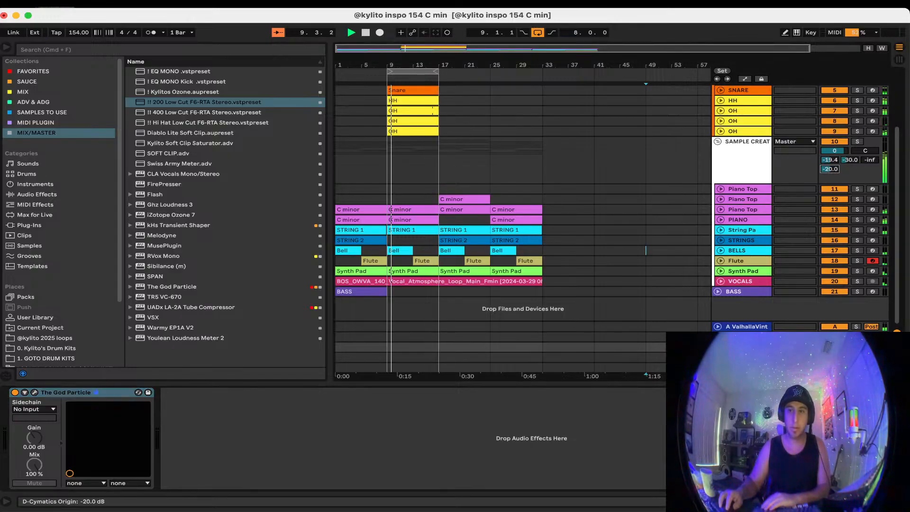
{"action": "left_click", "coordinate": [743, 357]}
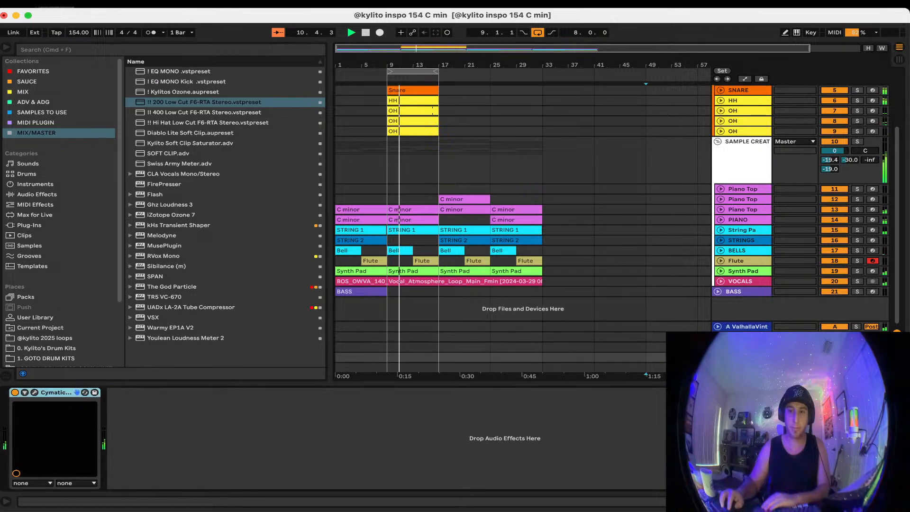
{"action": "left_click", "coordinate": [33, 393]}
{"action": "left_click_drag", "start_coordinate": [458, 239], "coordinate": [491, 229]}
{"action": "left_click_drag", "start_coordinate": [583, 284], "coordinate": [580, 296]}
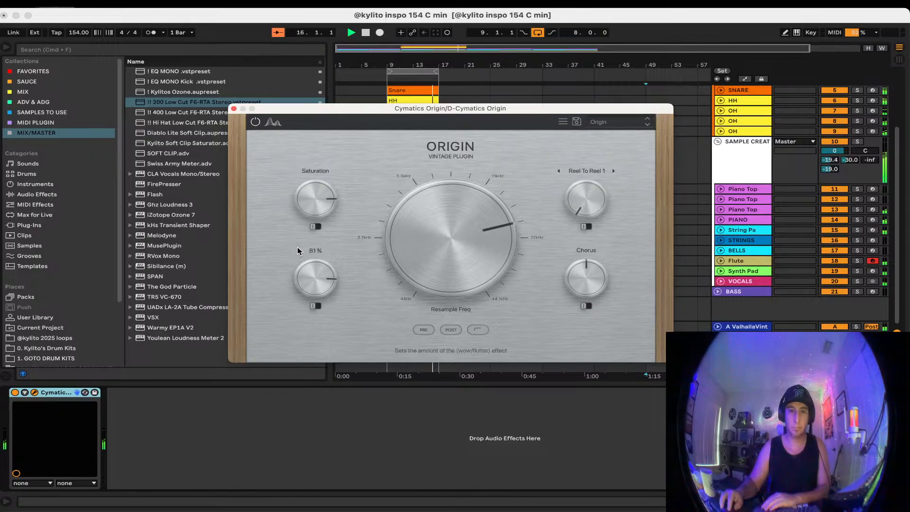
{"action": "left_click", "coordinate": [233, 109]}
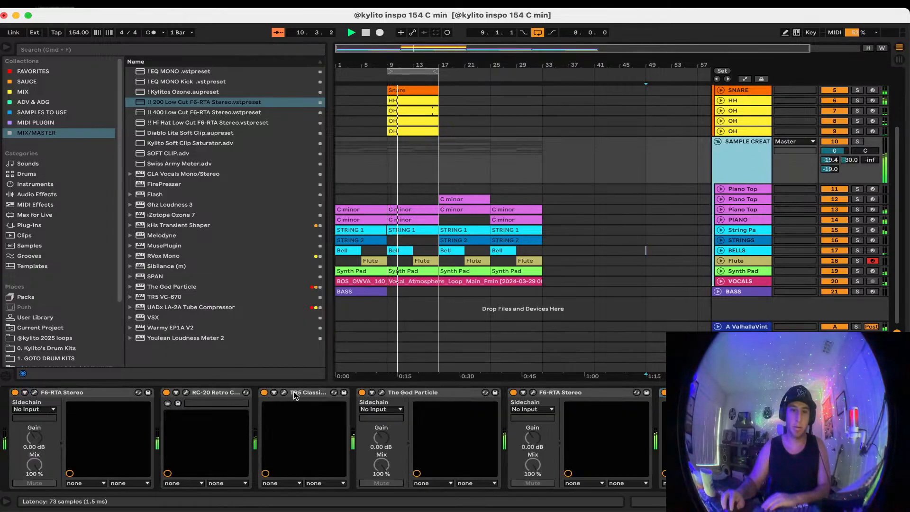
Slightly raise the Magnitude of SAMPLE CREATION's RC-20 Retro Color and adjust its Space amount
{"action": "left_click", "coordinate": [186, 392]}
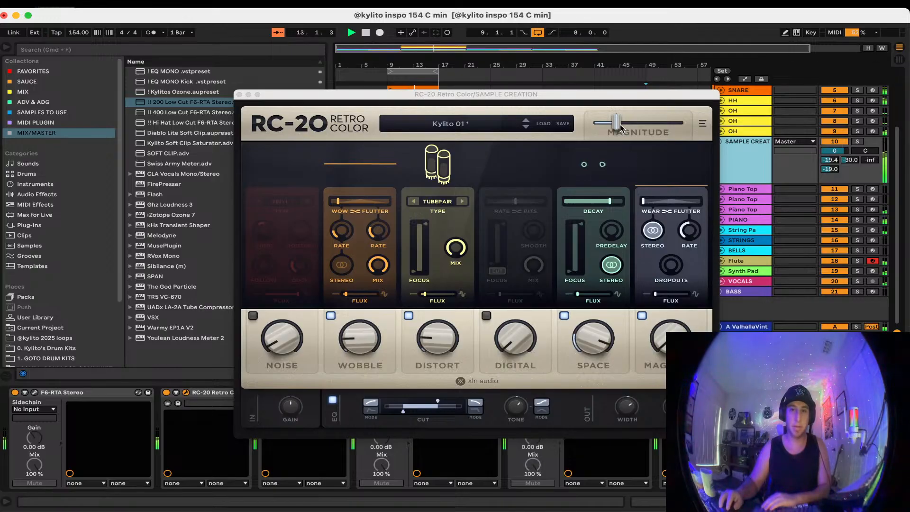
{"action": "left_click_drag", "start_coordinate": [620, 127], "coordinate": [624, 128]}
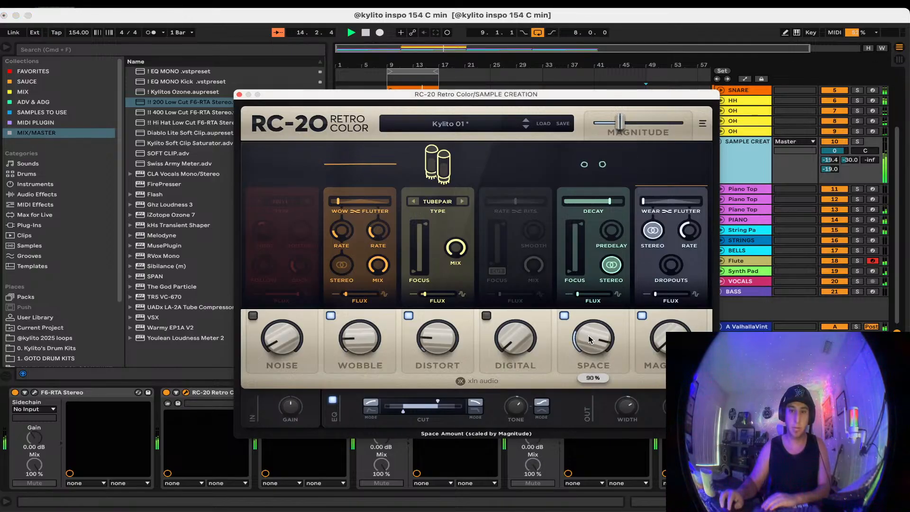
{"action": "left_click_drag", "start_coordinate": [588, 342], "coordinate": [589, 351]}
Widen the Focus ranges of RC-20's Space and Distort modules, Distort up to 11545 Hz, and raise the EQ's high cut
{"action": "left_click_drag", "start_coordinate": [568, 275], "coordinate": [567, 232]}
{"action": "left_click_drag", "start_coordinate": [415, 273], "coordinate": [425, 226]}
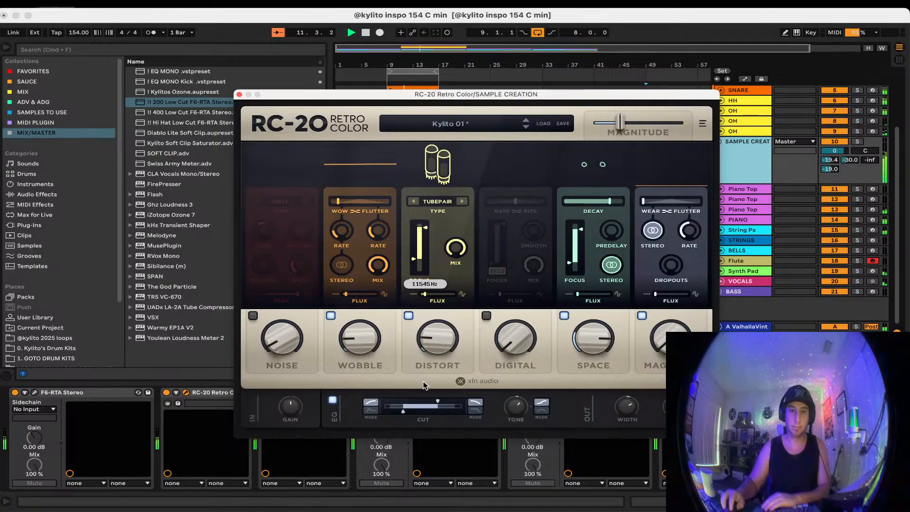
{"action": "left_click_drag", "start_coordinate": [438, 402], "coordinate": [450, 403]}
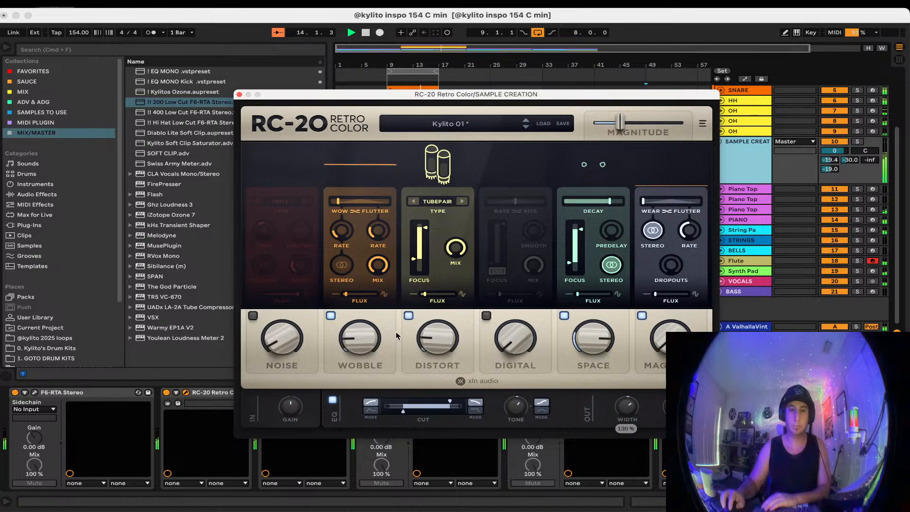
{"action": "left_click", "coordinate": [239, 94]}
Set the lower SNARE track's volume to -1.0 dB and turn off Warp, Snap, LFO and the filter for SNARE - Z62
{"action": "scroll", "coordinate": [744, 100], "scroll_direction": "up", "scroll_amount": 5}
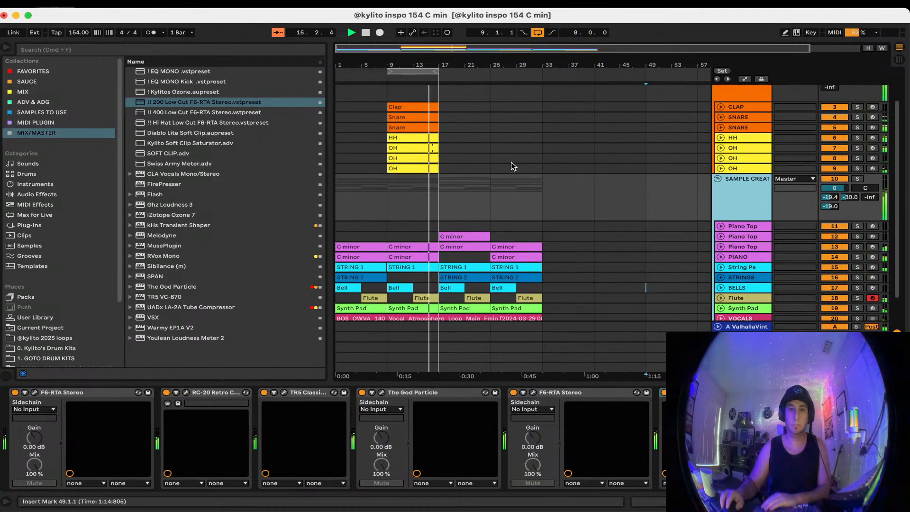
{"action": "left_click", "coordinate": [747, 90]}
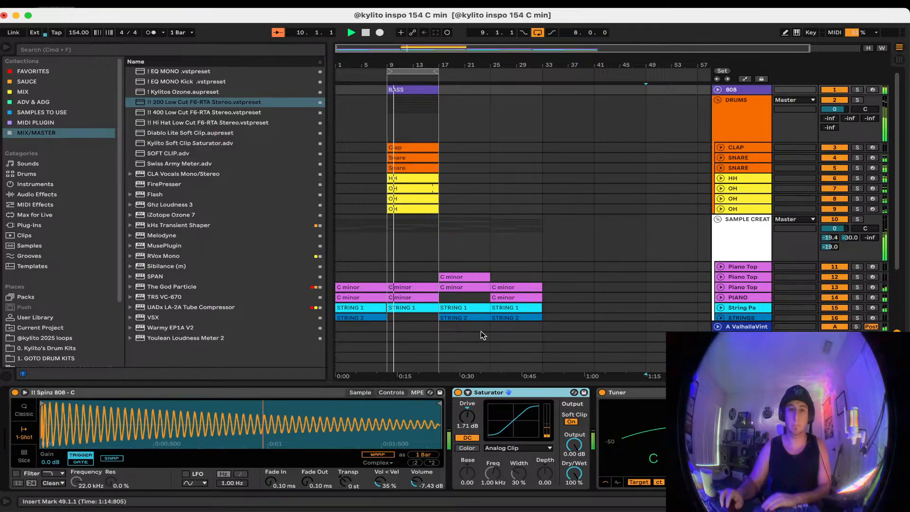
{"action": "left_click", "coordinate": [719, 168]}
{"action": "left_click", "coordinate": [753, 178]}
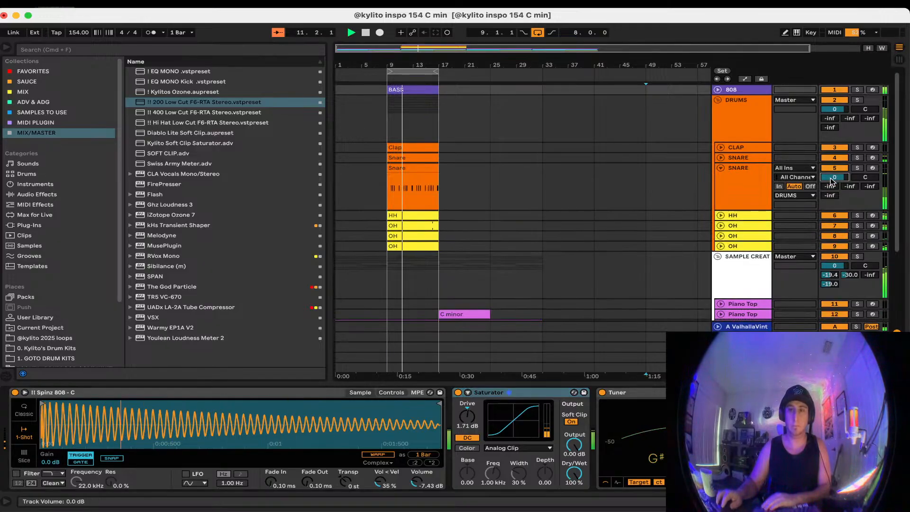
{"action": "left_click", "coordinate": [378, 455]}
{"action": "left_click", "coordinate": [186, 473]}
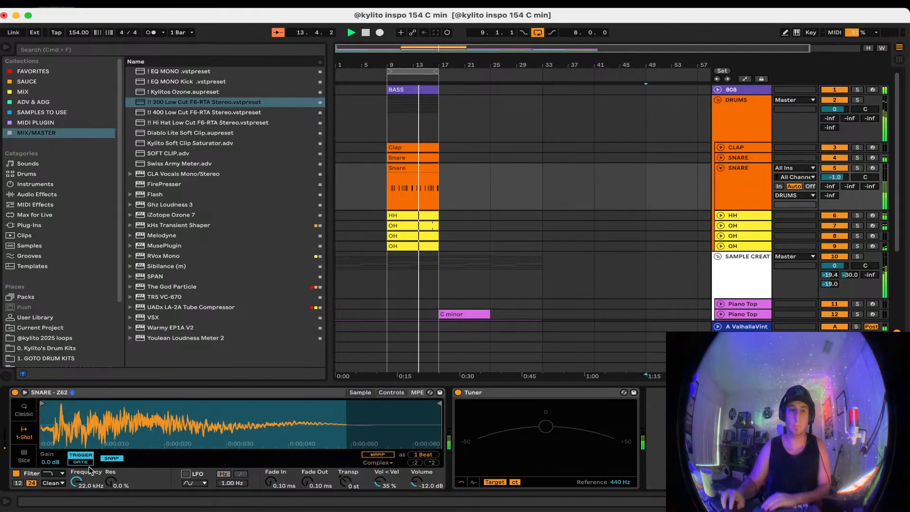
{"action": "left_click", "coordinate": [16, 474]}
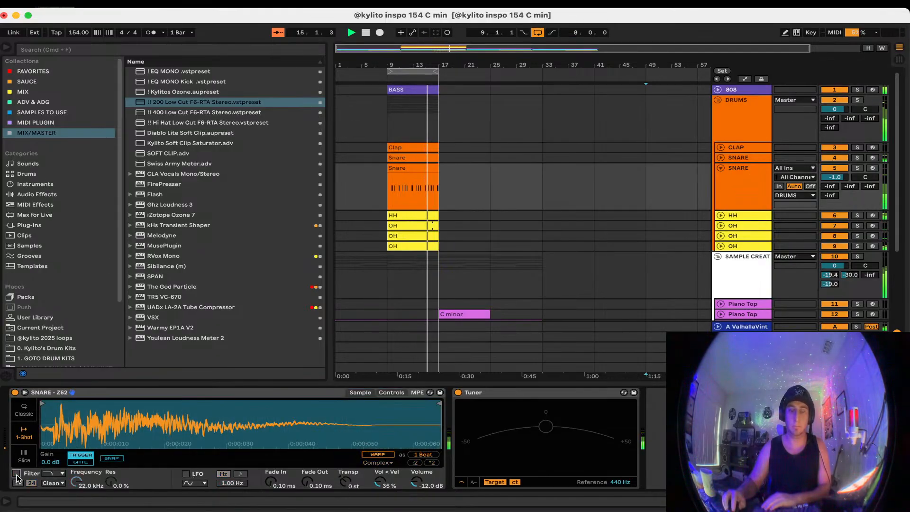
{"action": "double_click", "coordinate": [738, 169]}
Turn off Warp for SNARE - PGS on the upper SNARE track and replace its Tuner with !! 200 Low Cut F6-RTA Stereo
{"action": "left_click", "coordinate": [735, 158]}
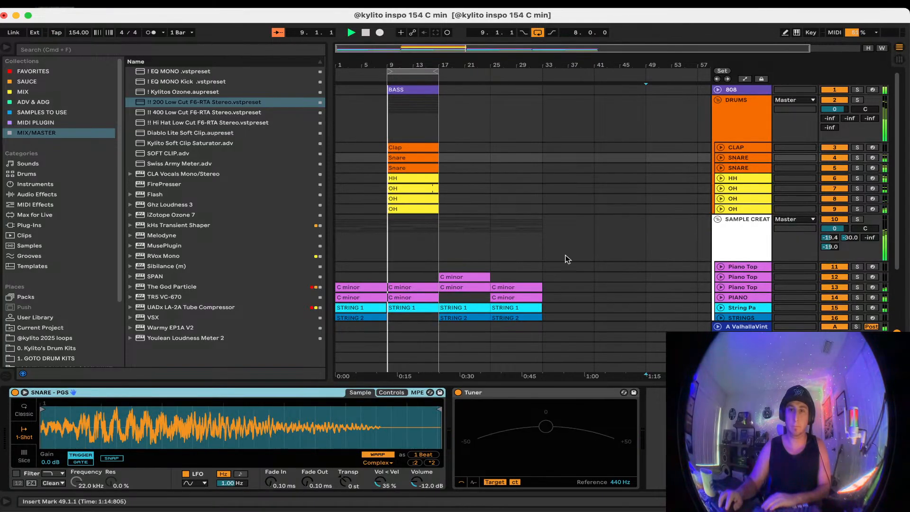
{"action": "left_click", "coordinate": [118, 458]}
{"action": "left_click", "coordinate": [378, 454]}
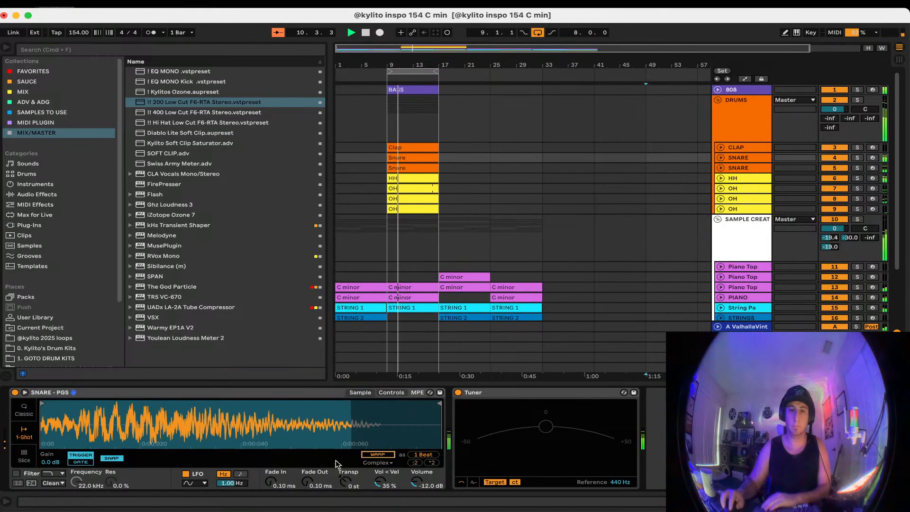
{"action": "left_click", "coordinate": [114, 458]}
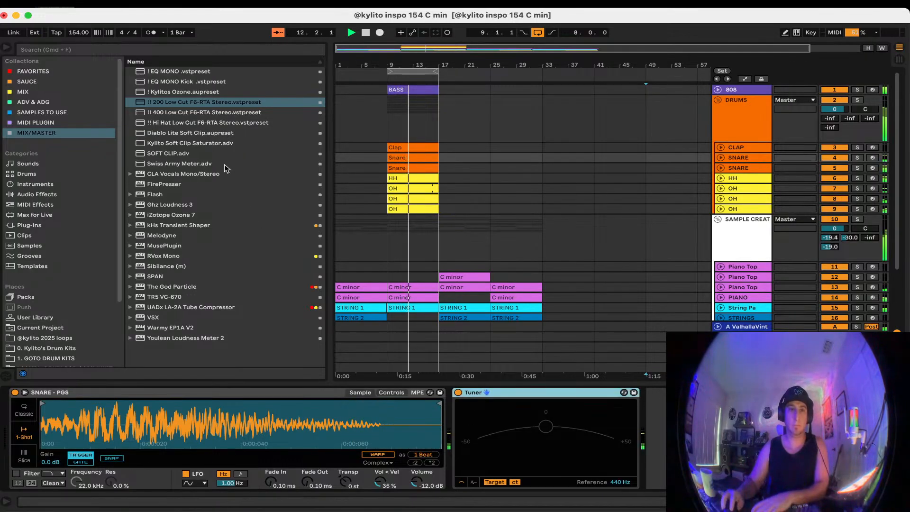
{"action": "double_click", "coordinate": [221, 104]}
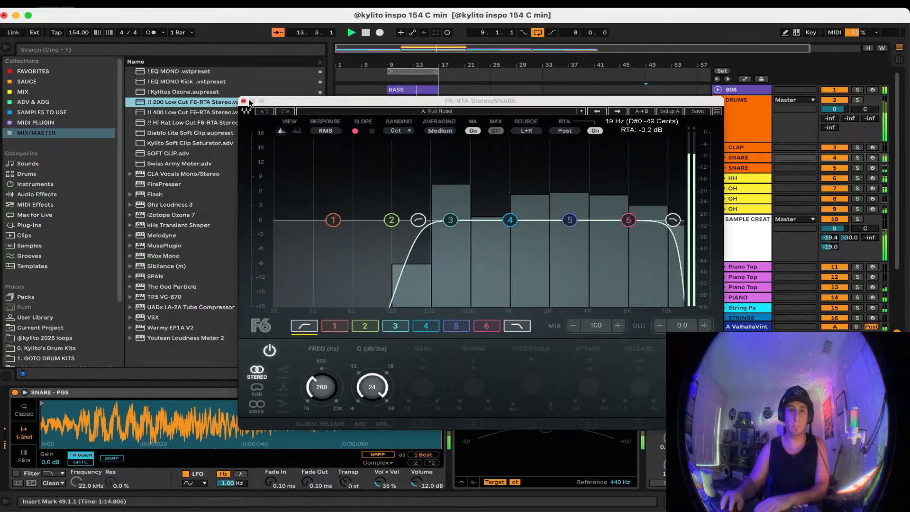
{"action": "left_click", "coordinate": [262, 118]}
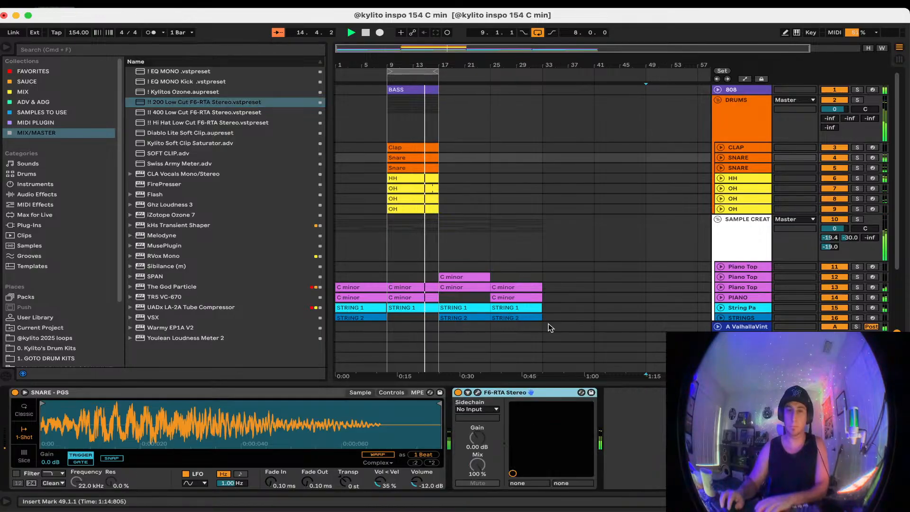
Save the set, then fold the DRUMS group and duplicate the bar 9 808 and drum clips twice, filling up to bar 33
{"action": "left_click", "coordinate": [512, 223]}
{"action": "key", "text": "super+s"}
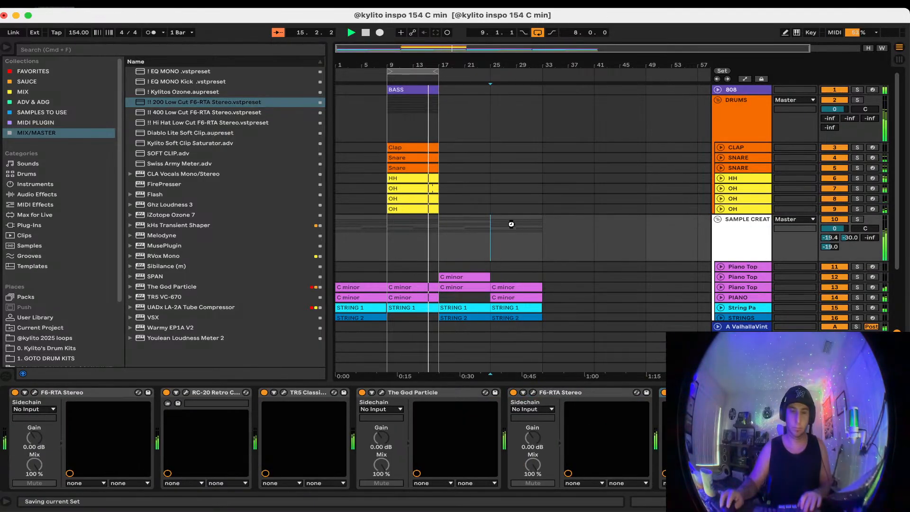
{"action": "left_click", "coordinate": [717, 100]}
{"action": "right_click", "coordinate": [541, 137]}
{"action": "left_click", "coordinate": [495, 167]}
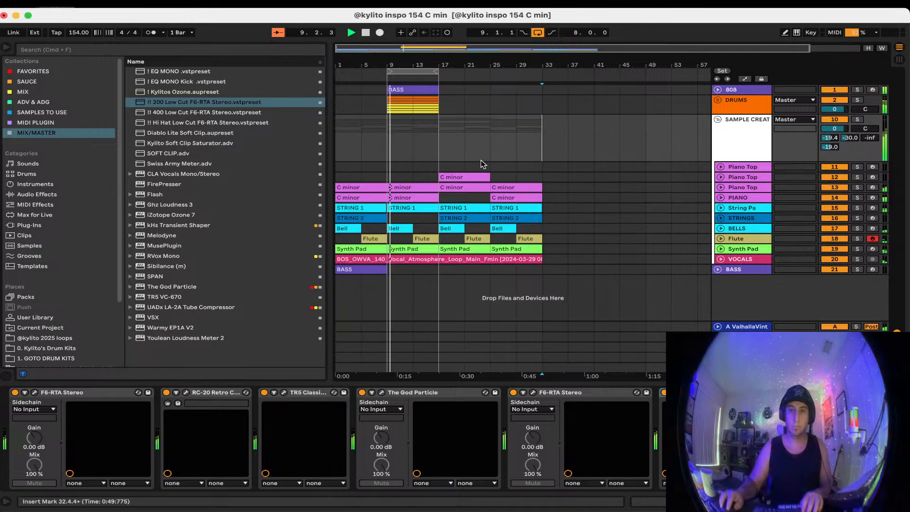
{"action": "left_click_drag", "start_coordinate": [435, 127], "coordinate": [388, 82]}
{"action": "key", "text": "super+d"}
{"action": "key", "text": "super+d"}
Duplicate bars 9 to 33 of all tracks twice, up to bar 81, and restart playback with the loop off
{"action": "left_click_drag", "start_coordinate": [543, 290], "coordinate": [393, 91]}
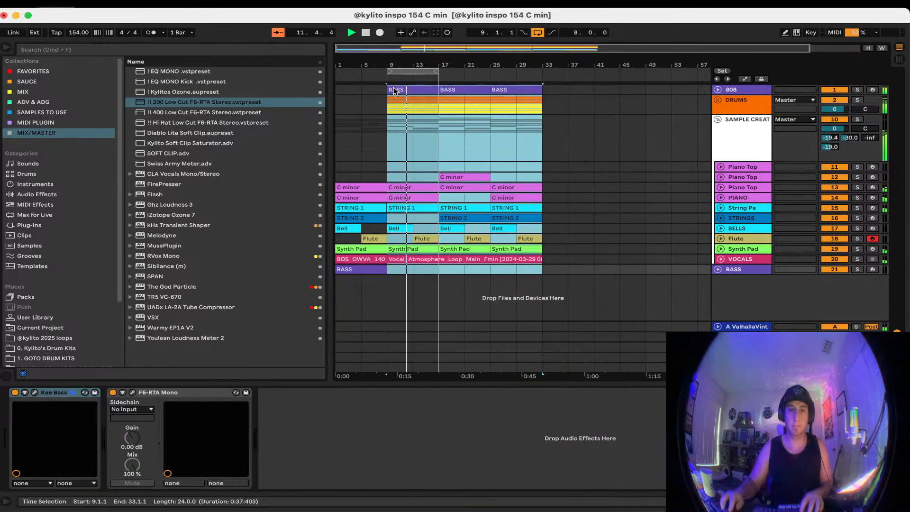
{"action": "key", "text": "super+d"}
{"action": "key", "text": "super+d"}
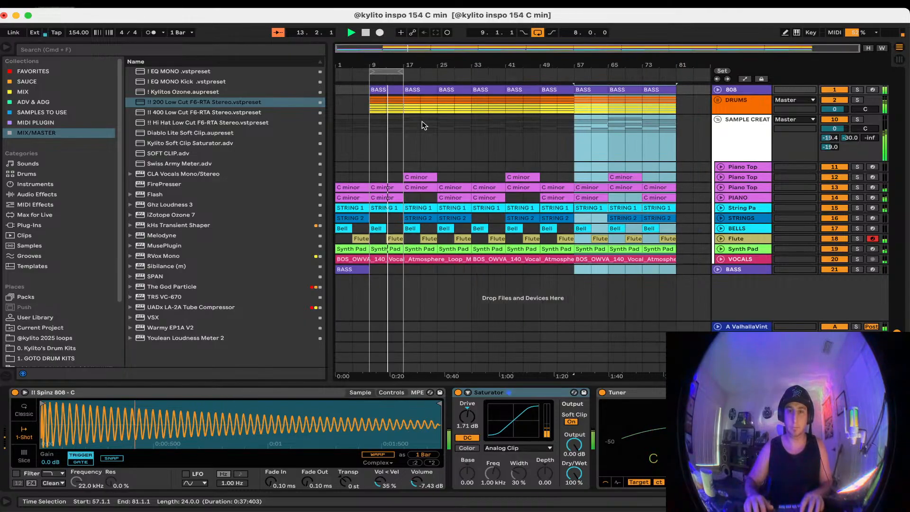
{"action": "left_click", "coordinate": [537, 32]}
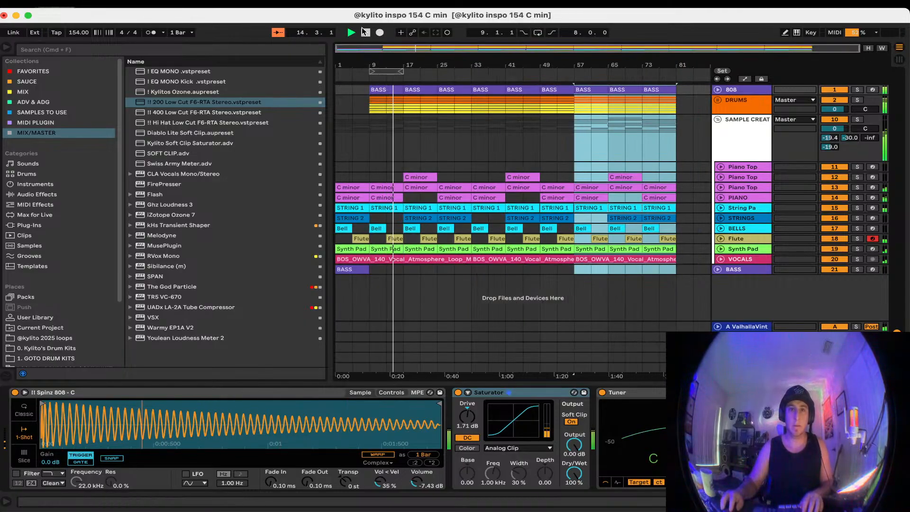
{"action": "double_click", "coordinate": [363, 31]}
{"action": "left_click", "coordinate": [354, 32]}
Rename all clips on the 808 track as 808 and save the set
{"action": "left_click", "coordinate": [406, 270]}
{"action": "left_click", "coordinate": [421, 269]}
{"action": "left_click", "coordinate": [340, 88]}
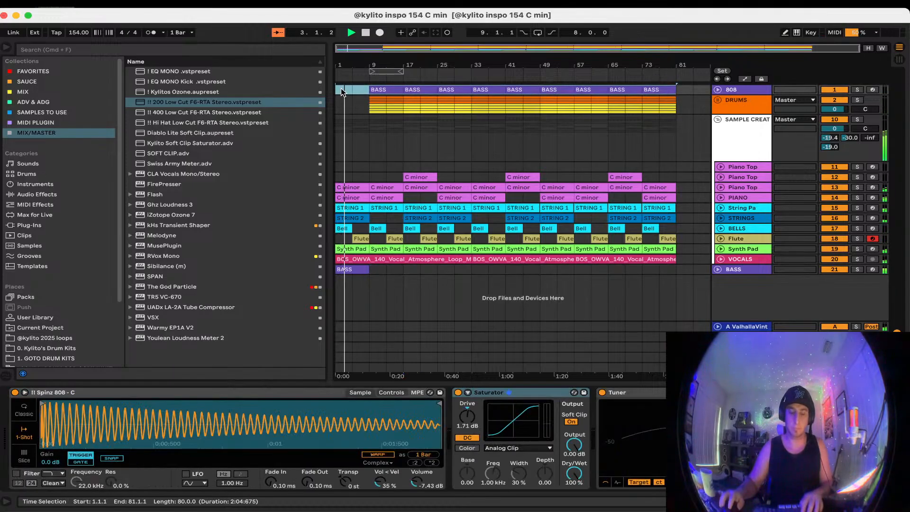
{"action": "type", "text": "808"}
{"action": "key", "text": "Return"}
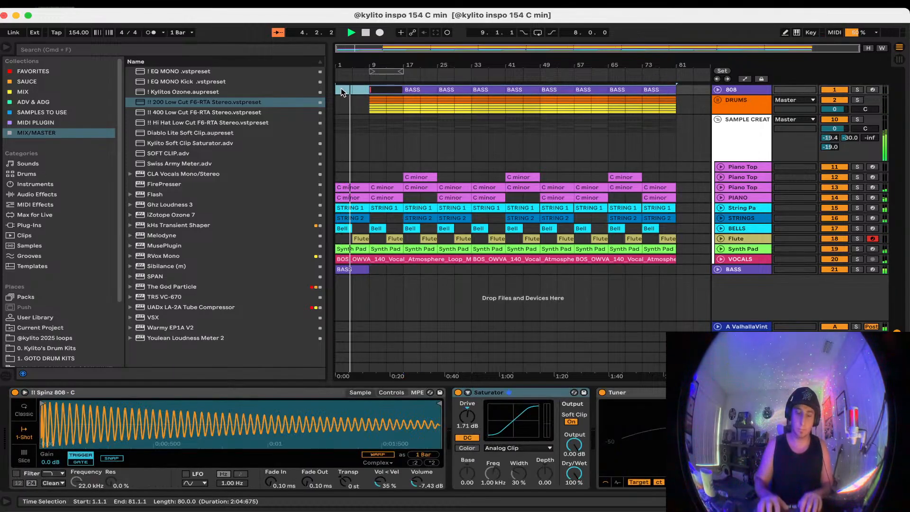
{"action": "key", "text": "super+s"}
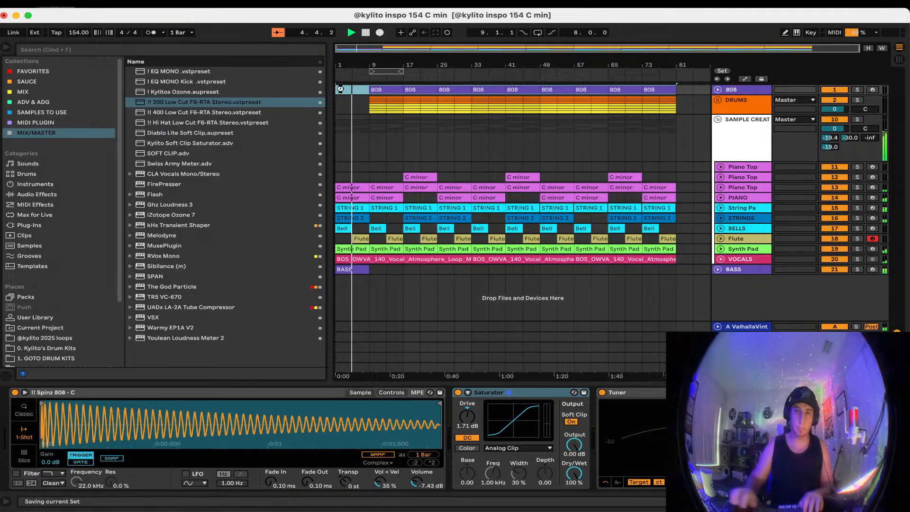
Load CLAP - DNA.wav from the Kylito Studio Sessions Drum Kit onto the CLAP track
{"action": "left_click", "coordinate": [716, 99]}
{"action": "left_click", "coordinate": [387, 148]}
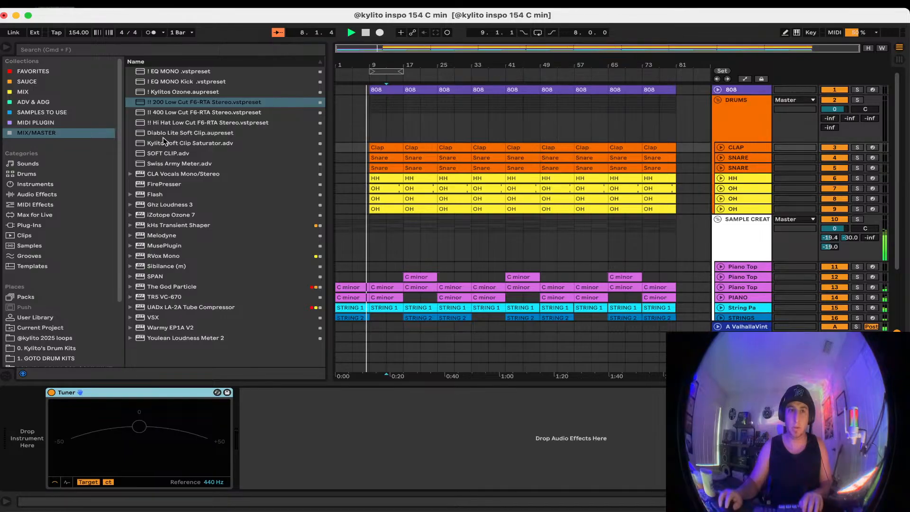
{"action": "left_click", "coordinate": [52, 337]}
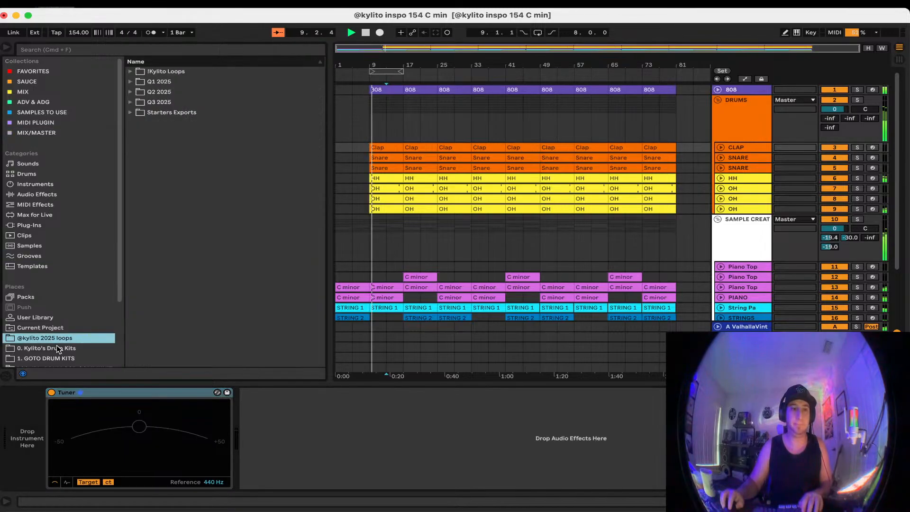
{"action": "left_click", "coordinate": [54, 347]}
{"action": "left_click", "coordinate": [136, 133]}
{"action": "left_click", "coordinate": [138, 112]}
{"action": "left_click", "coordinate": [180, 133]}
{"action": "left_click", "coordinate": [173, 154]}
{"action": "double_click", "coordinate": [184, 133]}
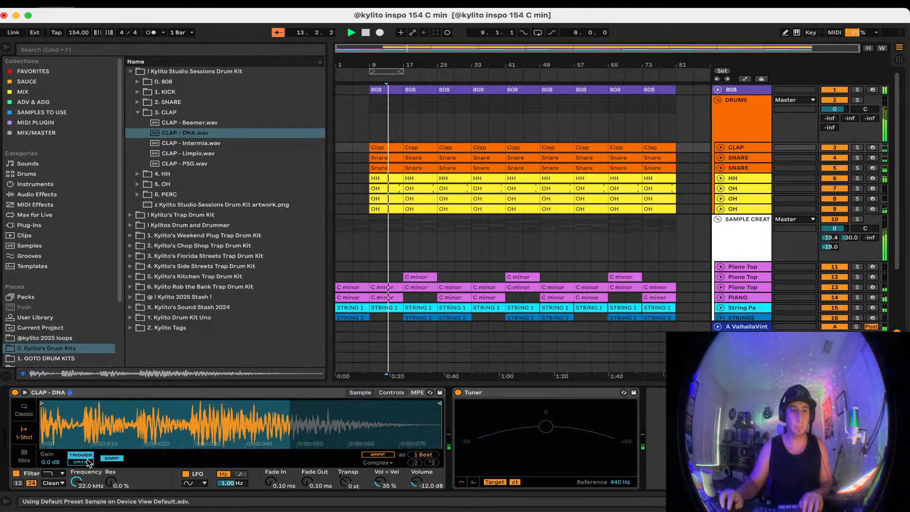
Turn off Snap, the filter and the LFO for CLAP - DNA and turn its Warp on
{"action": "left_click", "coordinate": [111, 458]}
{"action": "left_click", "coordinate": [16, 473]}
{"action": "left_click", "coordinate": [373, 456]}
{"action": "left_click", "coordinate": [185, 473]}
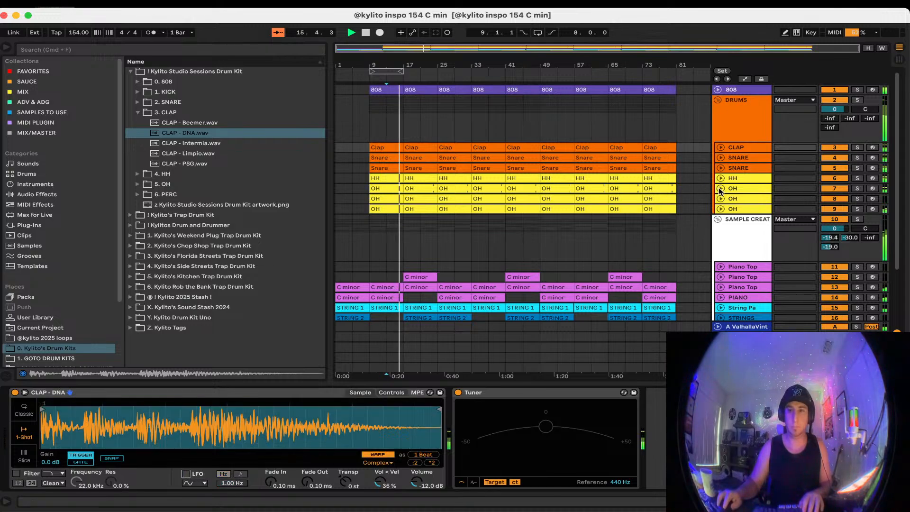
{"action": "left_click", "coordinate": [655, 188]}
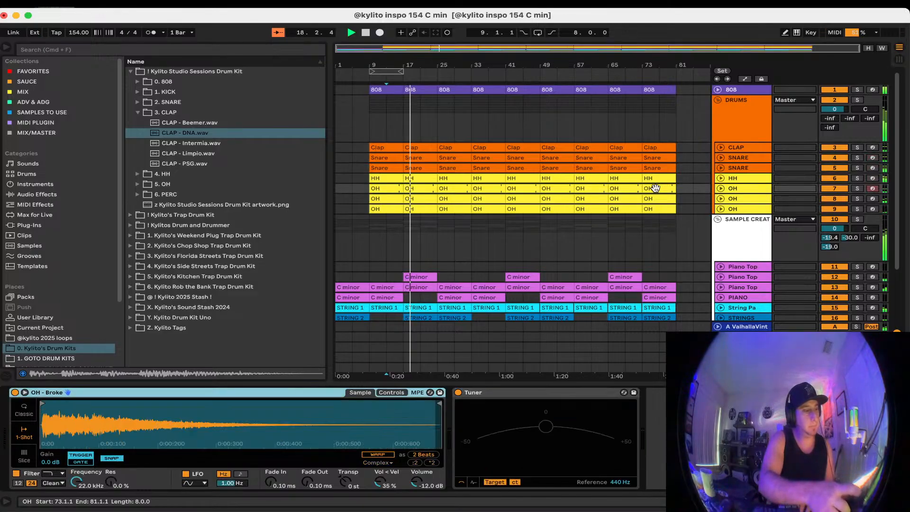
{"action": "key", "text": "Down"}
{"action": "key", "text": "Down"}
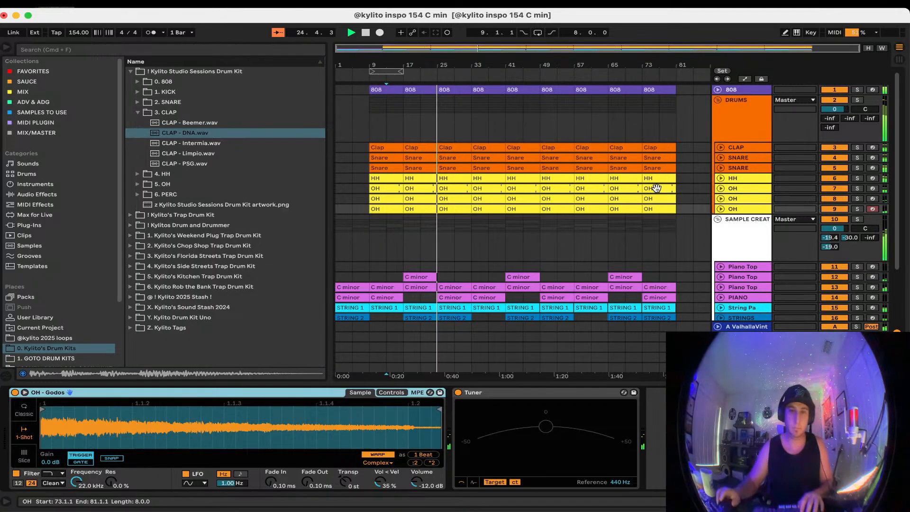
In the HH clip starting at bar 33, divide the C3 note at 1.2.3 into two shorter hits
{"action": "left_click", "coordinate": [473, 178]}
{"action": "left_click", "coordinate": [302, 446]}
{"action": "key", "text": "plus"}
{"action": "key", "text": "plus"}
{"action": "key", "text": "plus"}
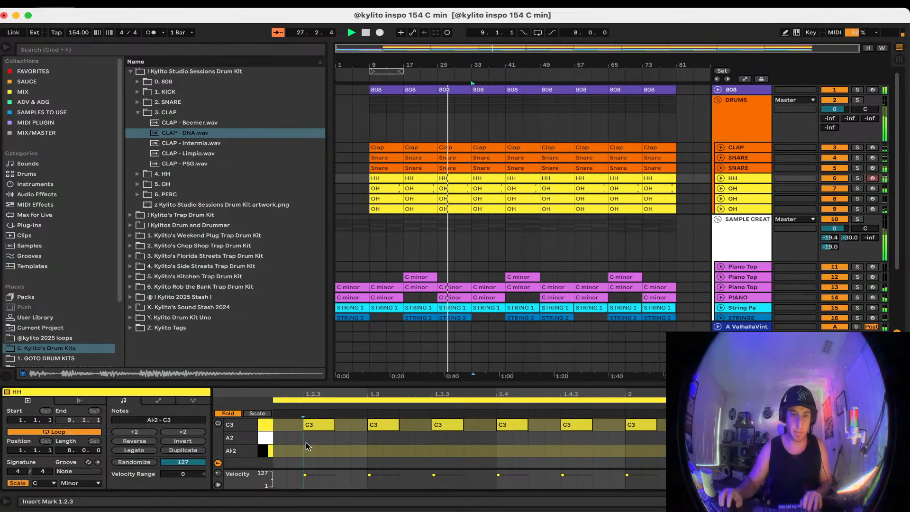
{"action": "mouse_move", "coordinate": [333, 426]}
{"action": "left_mouse_down"}
{"action": "mouse_move", "coordinate": [319, 426]}
{"action": "mouse_move", "coordinate": [327, 428]}
{"action": "left_mouse_up"}
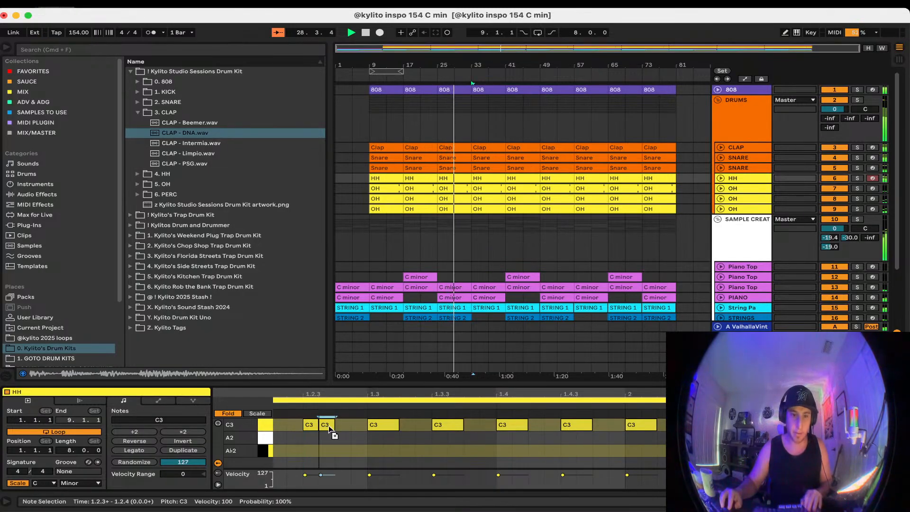
{"action": "left_click", "coordinate": [354, 443]}
{"action": "key", "text": "minus"}
{"action": "key", "text": "minus"}
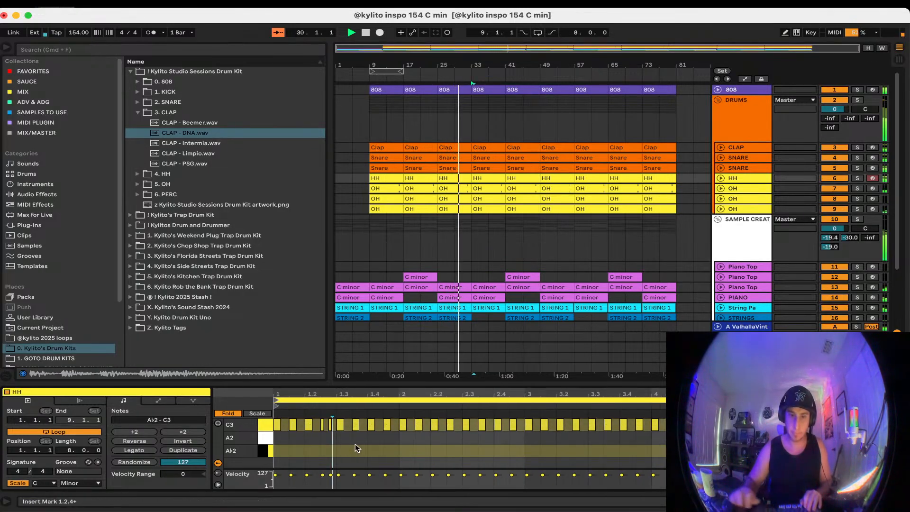
Create a quick hi-hat roll just before bar 3 of the same clip, with its last hits lowered to A2
{"action": "left_click", "coordinate": [514, 442]}
{"action": "key", "text": "plus"}
{"action": "key", "text": "plus"}
{"action": "mouse_move", "coordinate": [540, 426]}
{"action": "left_mouse_down"}
{"action": "mouse_move", "coordinate": [525, 426]}
{"action": "mouse_move", "coordinate": [562, 428]}
{"action": "mouse_move", "coordinate": [531, 437]}
{"action": "left_mouse_up"}
{"action": "right_click", "coordinate": [554, 427]}
{"action": "left_click", "coordinate": [550, 429]}
{"action": "left_click", "coordinate": [563, 428]}
{"action": "scroll", "coordinate": [557, 453], "scroll_direction": "down", "scroll_amount": 8}
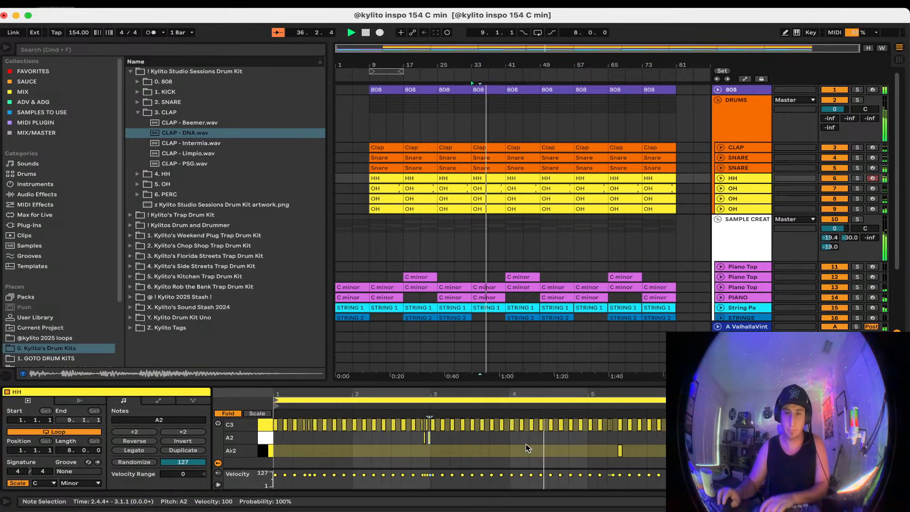
Add a quick extra C3 hit at bar 3 of the HH clip starting at bar 17 and close the note editor
{"action": "left_click", "coordinate": [414, 187]}
{"action": "left_click", "coordinate": [412, 178]}
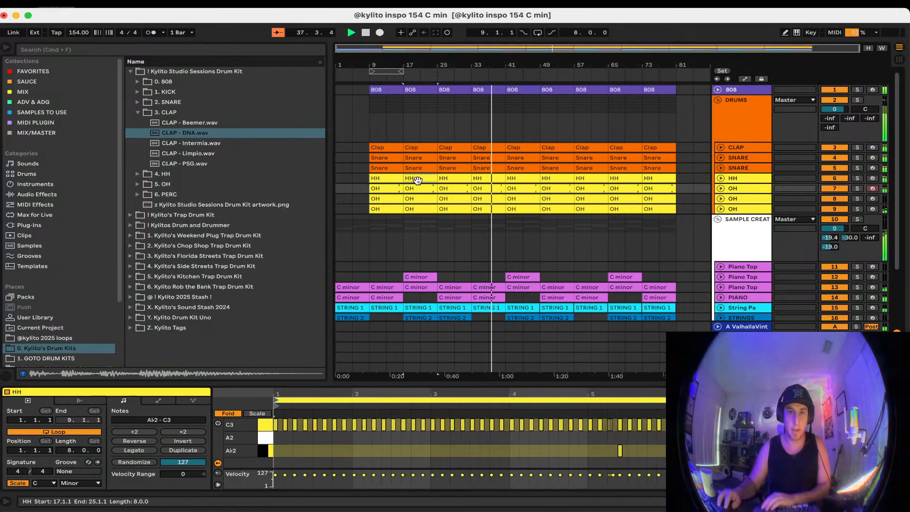
{"action": "left_click", "coordinate": [435, 455]}
{"action": "scroll", "coordinate": [434, 454], "scroll_direction": "up", "scroll_amount": 8}
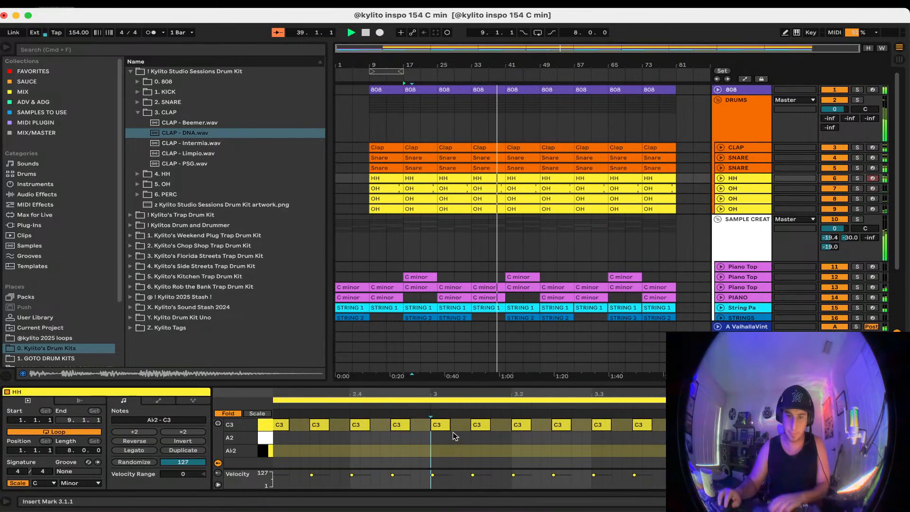
{"action": "left_click", "coordinate": [436, 425]}
{"action": "left_click_drag", "start_coordinate": [438, 426], "coordinate": [458, 428]}
{"action": "left_click", "coordinate": [501, 456]}
{"action": "left_click_drag", "start_coordinate": [537, 382], "coordinate": [544, 455]}
{"action": "left_click", "coordinate": [551, 388]}
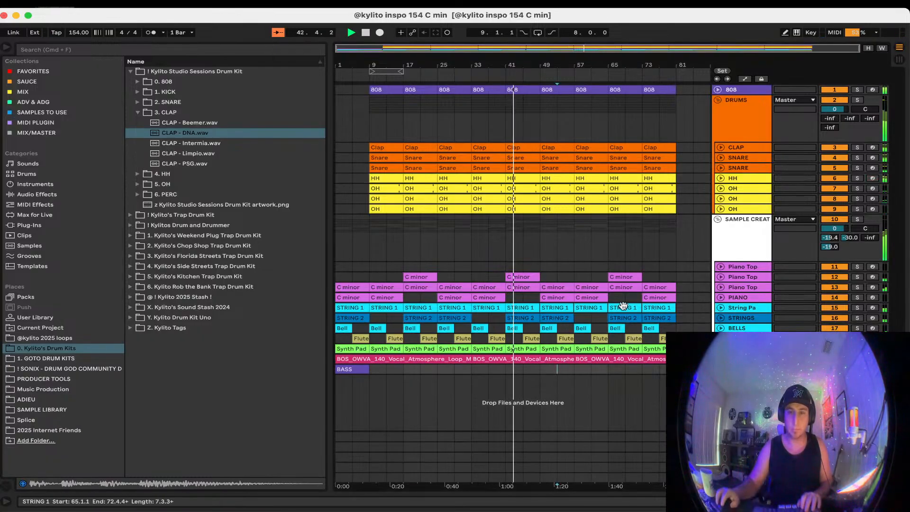
{"action": "double_click", "coordinate": [529, 360]}
{"action": "left_click", "coordinate": [433, 313]}
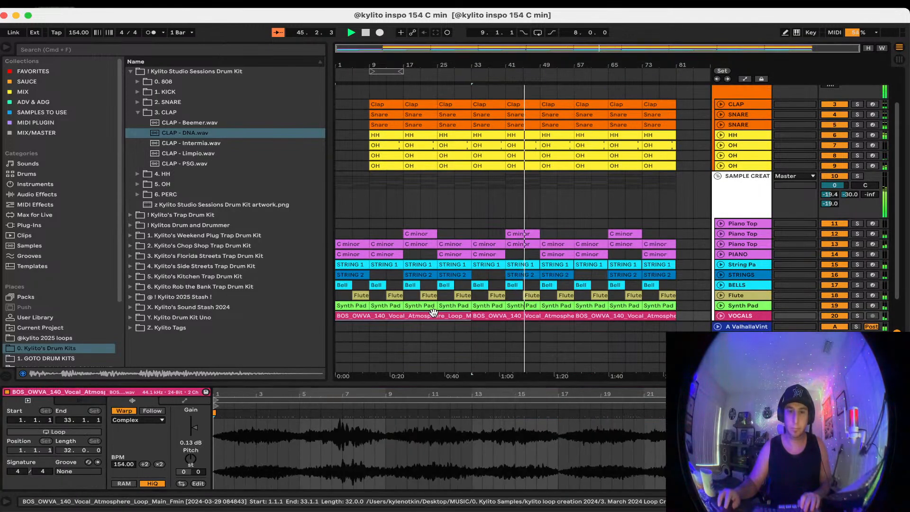
{"action": "left_click_drag", "start_coordinate": [461, 383], "coordinate": [464, 417]}
{"action": "left_click", "coordinate": [466, 381]}
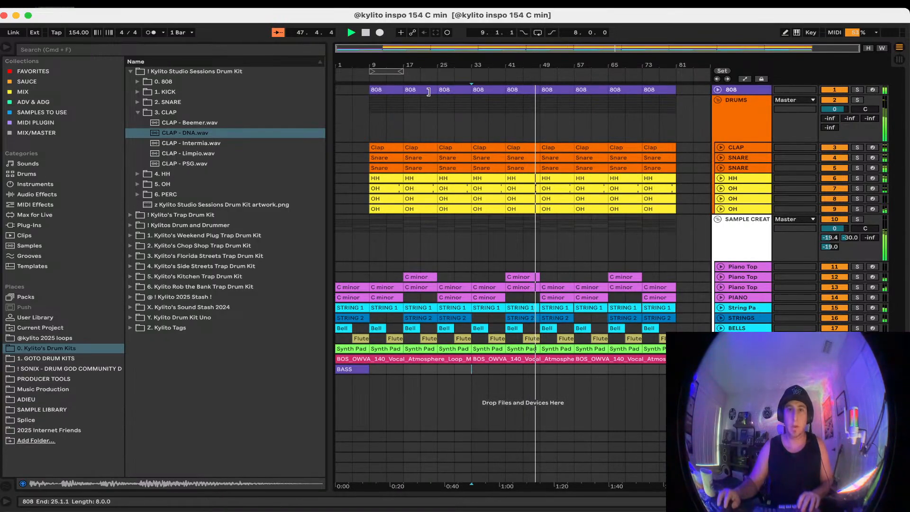
Delete the 808 clip and the lowest OH track's clip between bars 49 and 57
{"action": "left_click", "coordinate": [554, 90]}
{"action": "key", "text": "Delete"}
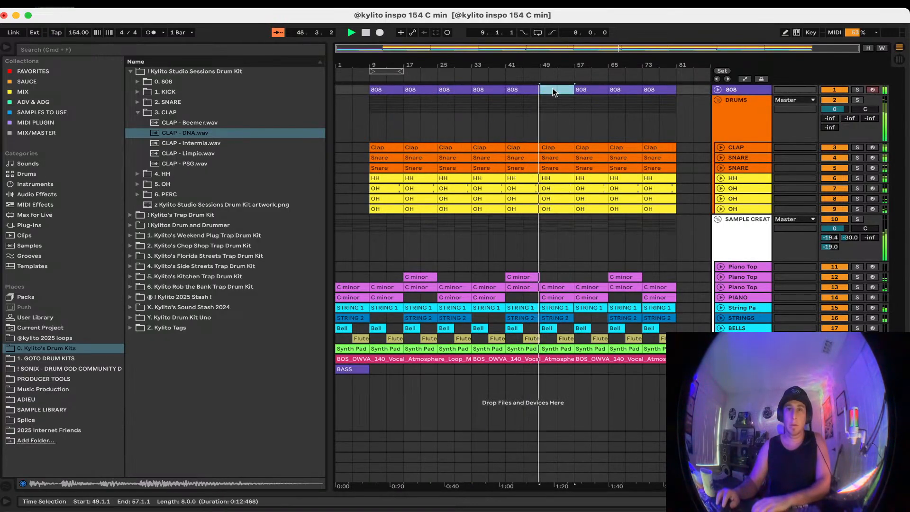
{"action": "left_click", "coordinate": [561, 208]}
{"action": "key", "text": "Delete"}
{"action": "left_click", "coordinate": [563, 166]}
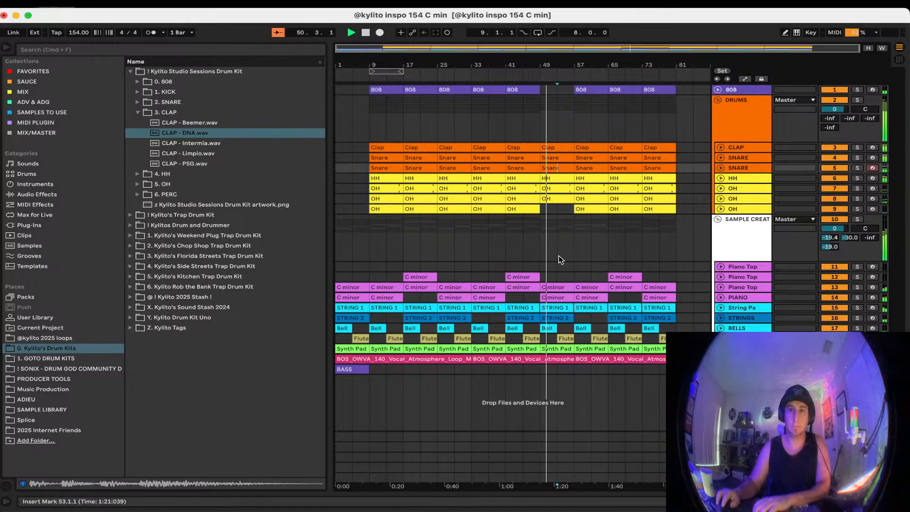
Duplicate the clips of all tracks between bars 65 and 81 so the arrangement extends to bar 97
{"action": "left_click_drag", "start_coordinate": [692, 369], "coordinate": [609, 90]}
{"action": "key", "text": "super+d"}
{"action": "left_click", "coordinate": [575, 228]}
{"action": "key", "text": "w"}
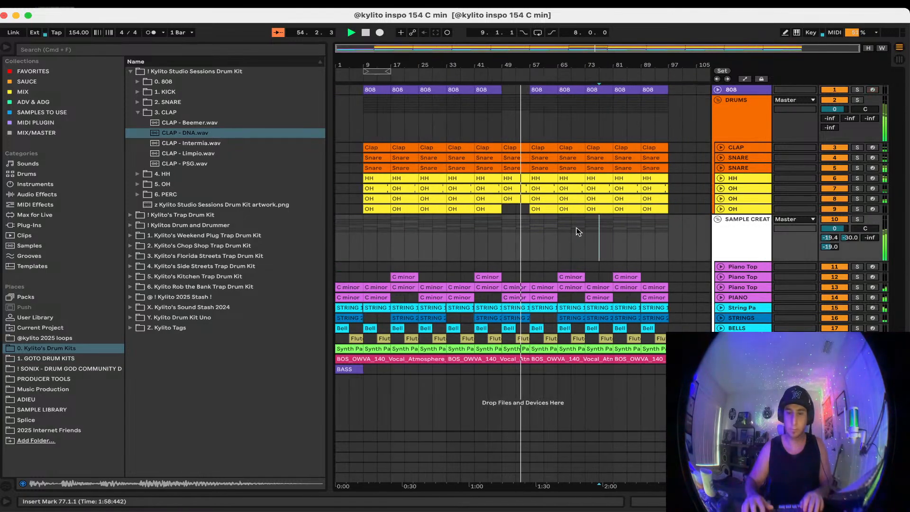
Delete the lower SNARE track's clips at bars 9, 25, 41, 57 and 73
{"action": "double_click", "coordinate": [518, 167]}
{"action": "left_click", "coordinate": [864, 447]}
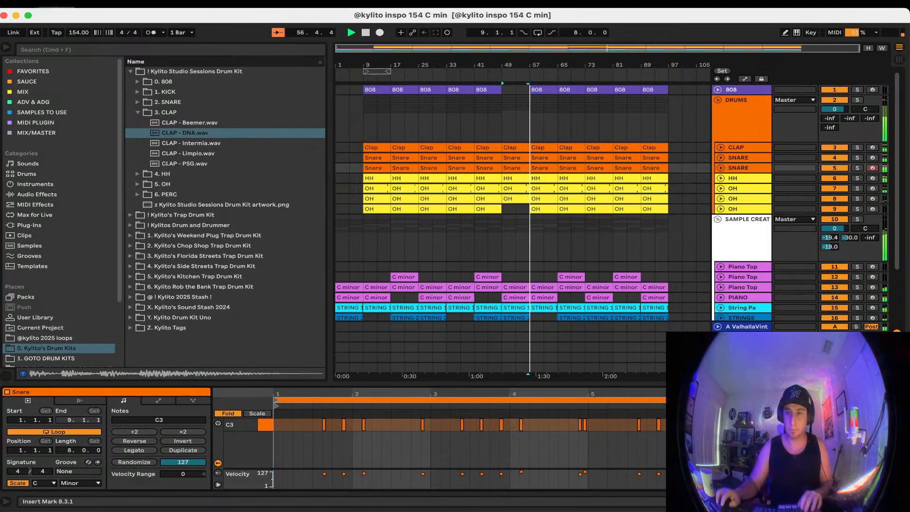
{"action": "left_click", "coordinate": [377, 168]}
{"action": "left_click", "coordinate": [432, 167]}
{"action": "key", "text": "Delete"}
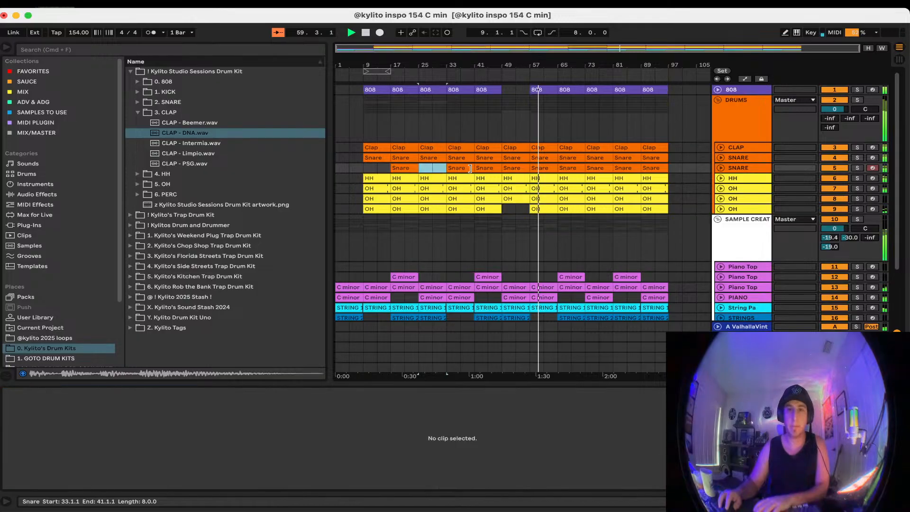
{"action": "left_click", "coordinate": [549, 169]}
{"action": "key", "text": "Delete"}
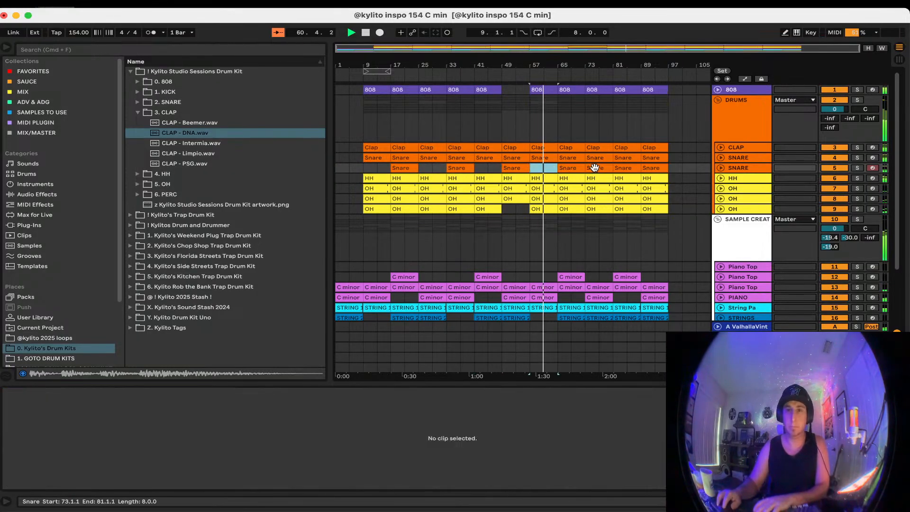
Delete the middle OH track's clip at bar 9, the upper OH track's at bar 25, and the lowest OH track's at bar 33
{"action": "left_click", "coordinate": [618, 276]}
{"action": "left_click", "coordinate": [398, 124]}
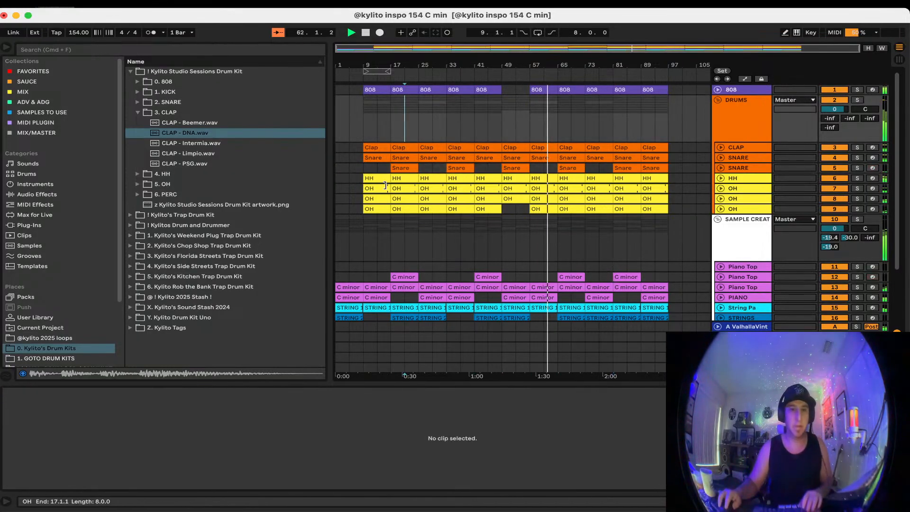
{"action": "left_click", "coordinate": [382, 196]}
{"action": "key", "text": "Delete"}
{"action": "left_click", "coordinate": [436, 188]}
{"action": "key", "text": "Delete"}
{"action": "left_click", "coordinate": [457, 208]}
{"action": "key", "text": "Delete"}
Delete the upper OH clips at bars 49 and 73, the lowest at bar 65, the middle at bar 89, and the HH clip at bar 89
{"action": "left_click", "coordinate": [516, 188]}
{"action": "key", "text": "Delete"}
{"action": "left_click", "coordinate": [598, 188]}
{"action": "key", "text": "Delete"}
{"action": "left_click", "coordinate": [647, 199]}
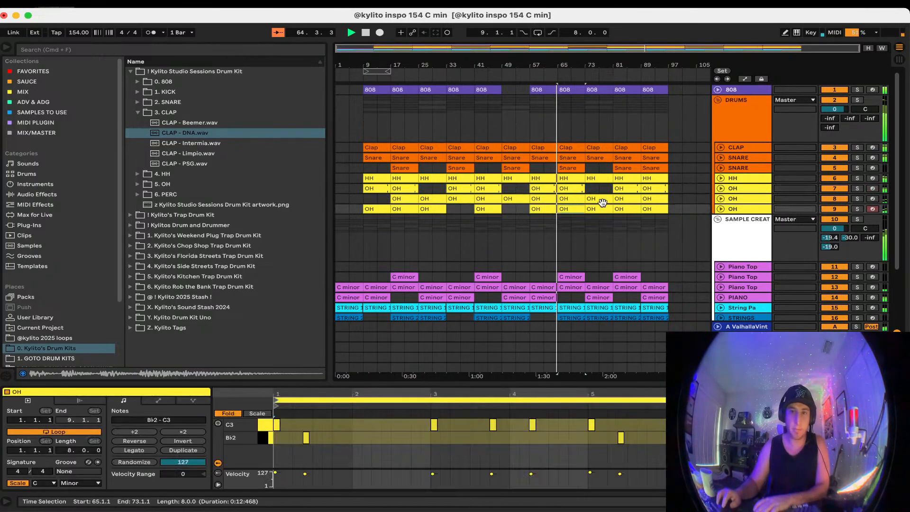
{"action": "key", "text": "Delete"}
{"action": "left_click", "coordinate": [647, 178]}
{"action": "key", "text": "Delete"}
Set the BELLS track's volume to -12.4 dB
{"action": "scroll", "coordinate": [539, 268], "scroll_direction": "down", "scroll_amount": 4}
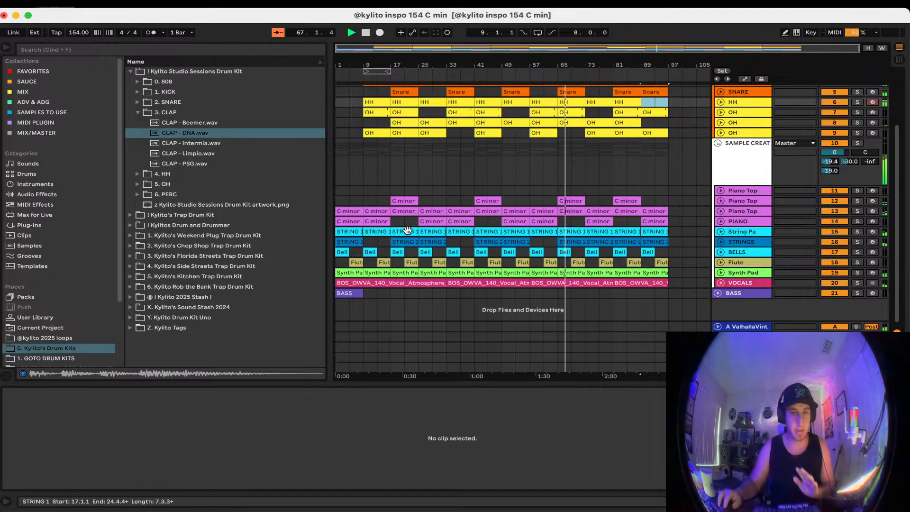
{"action": "left_click", "coordinate": [751, 255]}
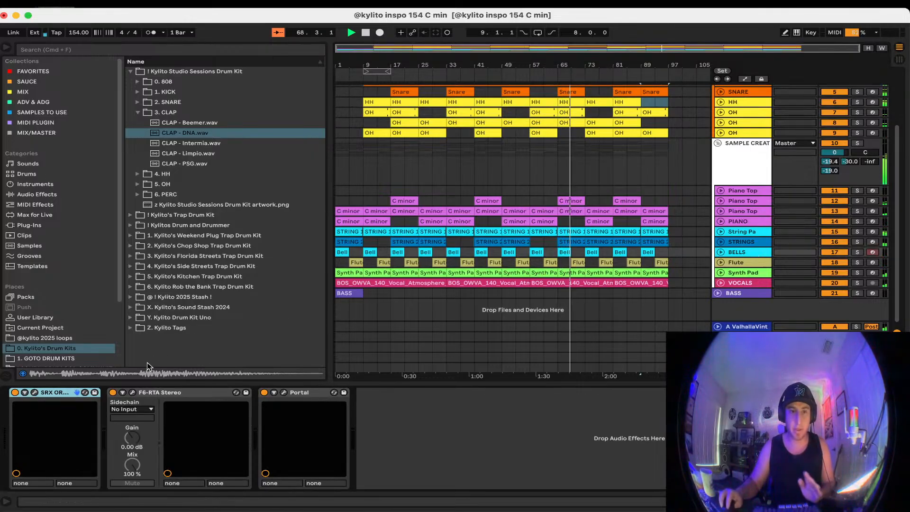
{"action": "left_click", "coordinate": [721, 250]}
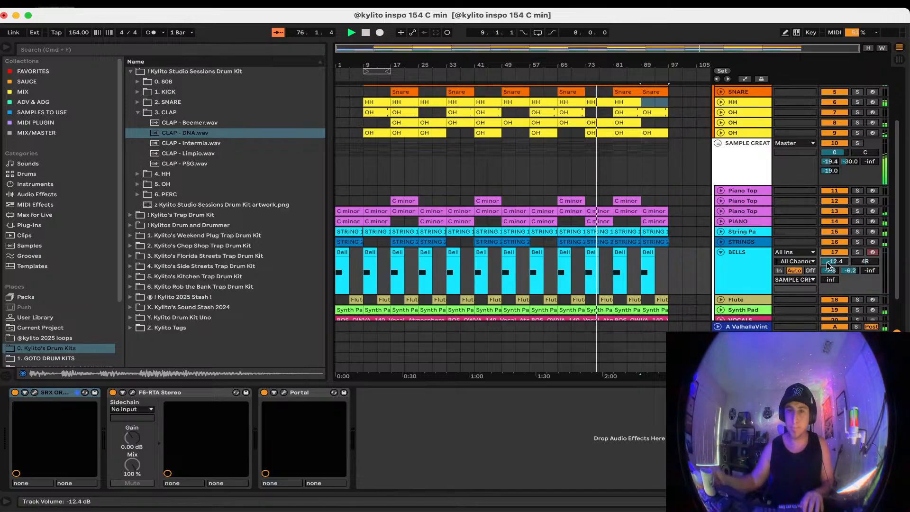
{"action": "left_click", "coordinate": [721, 252]}
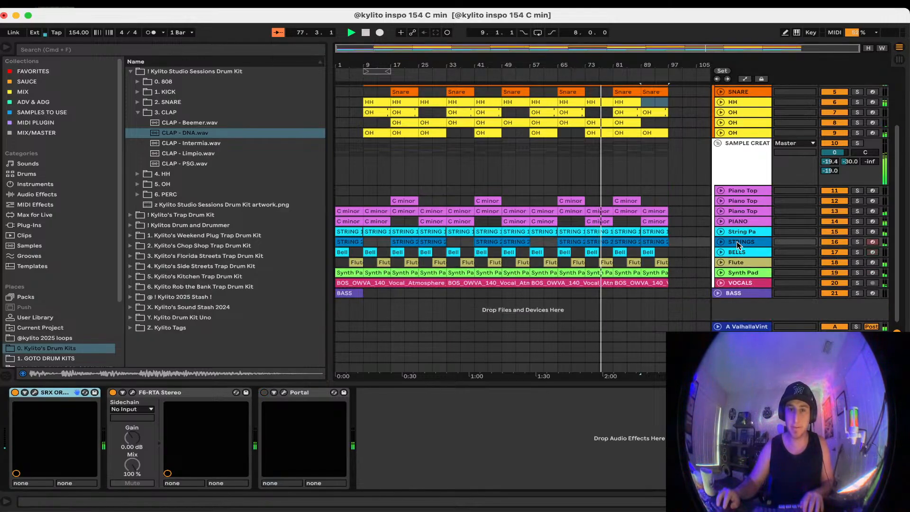
Move the 8-bar loop to bars 65–73, enable looping, and save the set
{"action": "left_click", "coordinate": [374, 70]}
{"action": "left_click_drag", "start_coordinate": [375, 71], "coordinate": [573, 72]}
{"action": "key", "text": "super+s"}
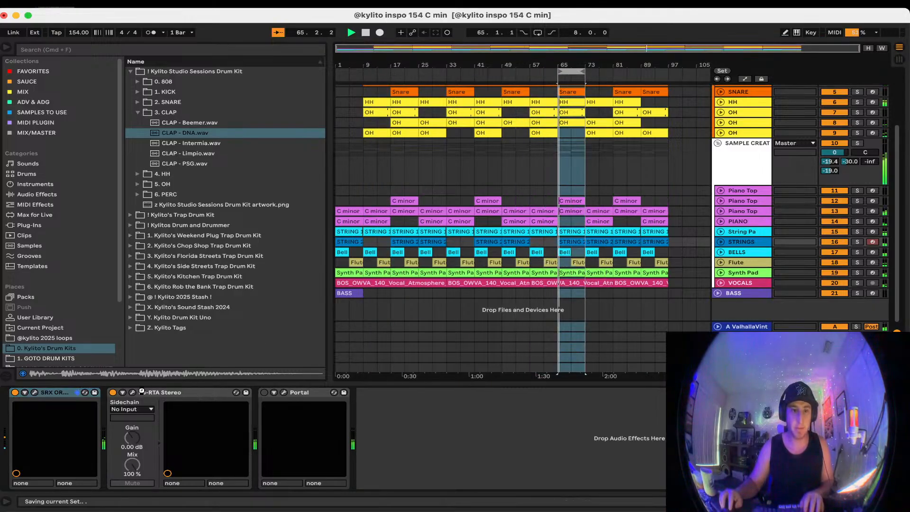
{"action": "left_click", "coordinate": [132, 391]}
{"action": "left_click", "coordinate": [538, 32]}
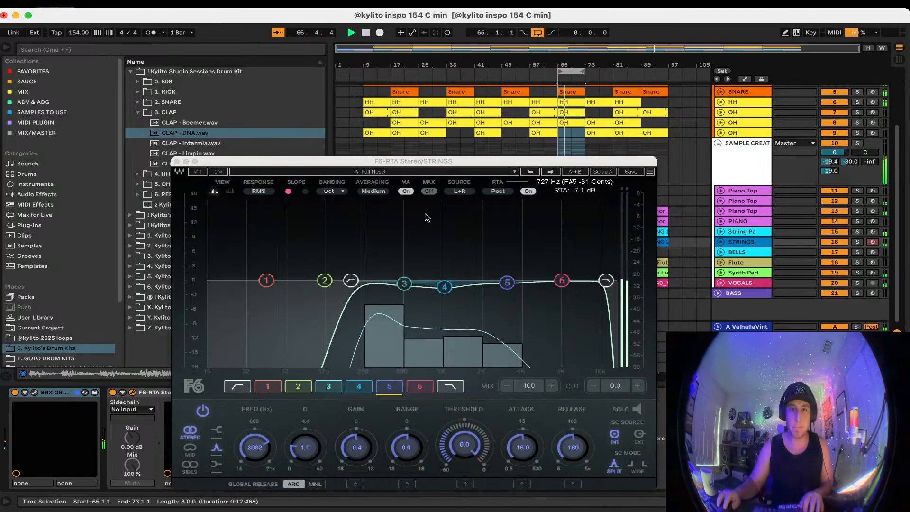
In the STRINGS track's F6-RTA equalizer, set the low cut to 210 Hz and the high cut to 4633 Hz, with band 6 beside band 5
{"action": "left_click_drag", "start_coordinate": [351, 281], "coordinate": [354, 280]}
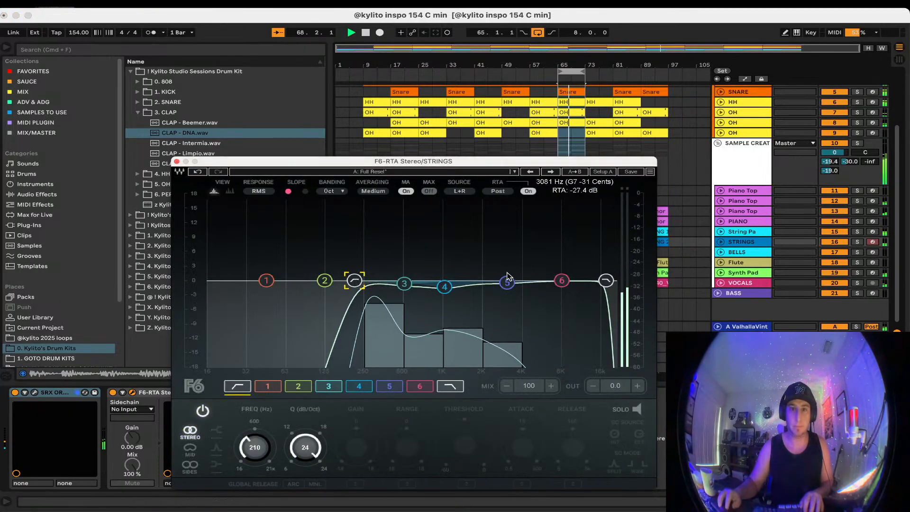
{"action": "left_click_drag", "start_coordinate": [562, 279], "coordinate": [516, 281]}
{"action": "left_click_drag", "start_coordinate": [605, 280], "coordinate": [529, 280]}
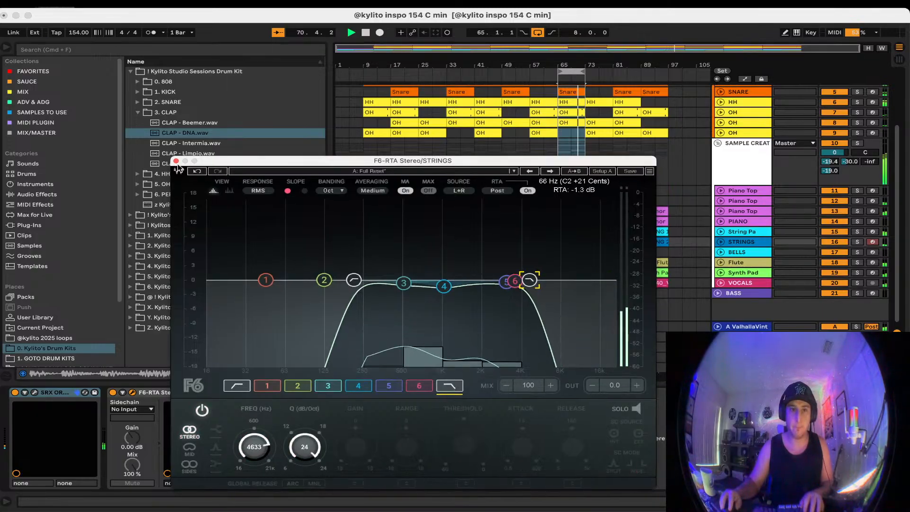
{"action": "left_click", "coordinate": [176, 161]}
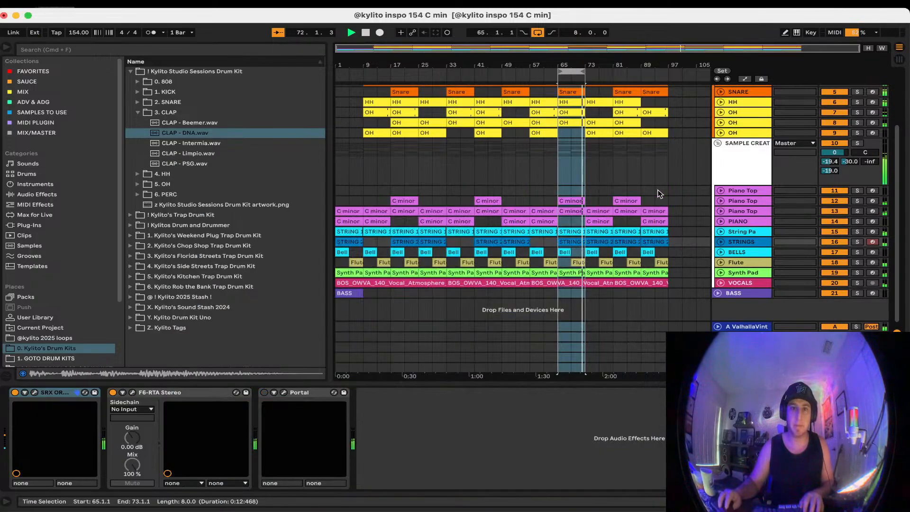
Show the SAMPLE CREATION group's device chain and collapse The God Particle
{"action": "left_click", "coordinate": [721, 162]}
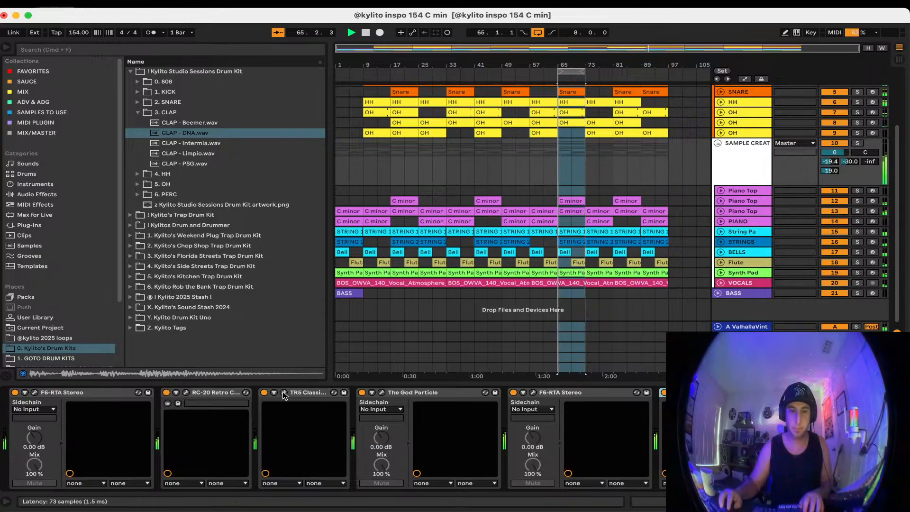
{"action": "double_click", "coordinate": [457, 395]}
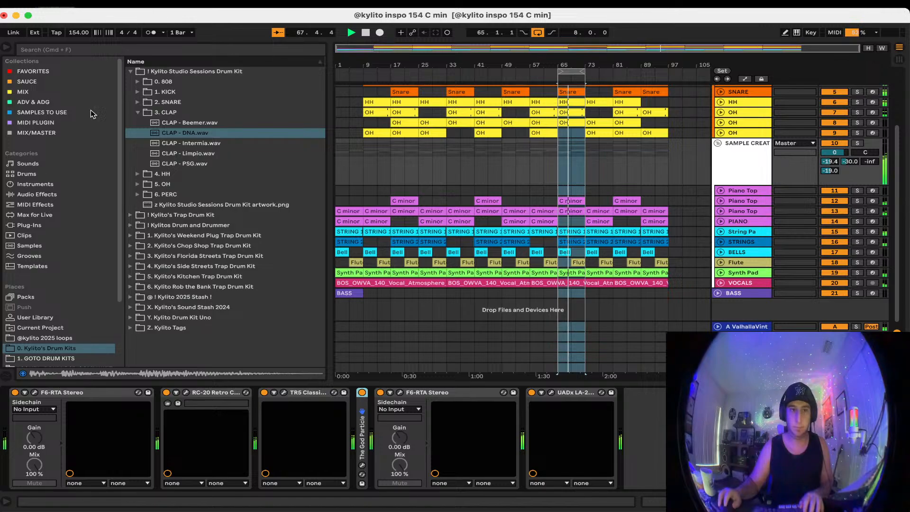
Try the Cymatics Memory effect on the SAMPLE CREATION group, adjusting its depth, filter and input level
{"action": "left_click", "coordinate": [59, 87]}
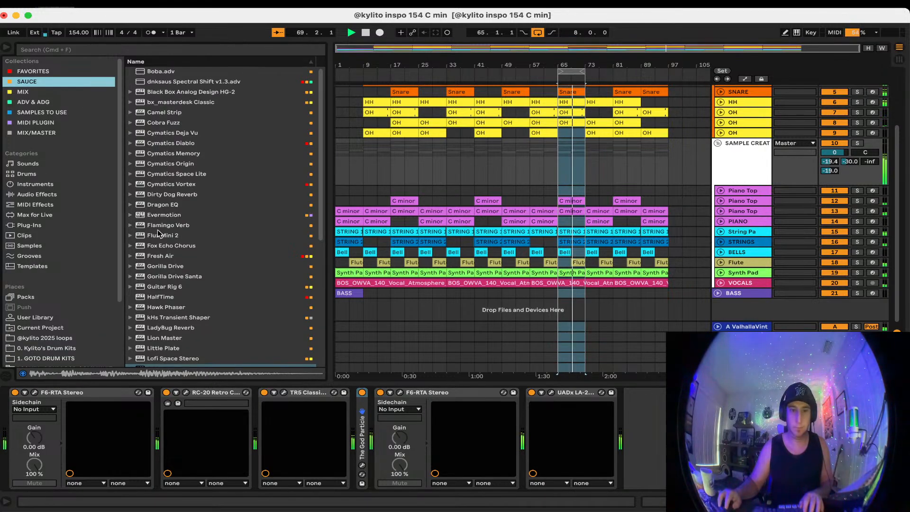
{"action": "double_click", "coordinate": [173, 153]}
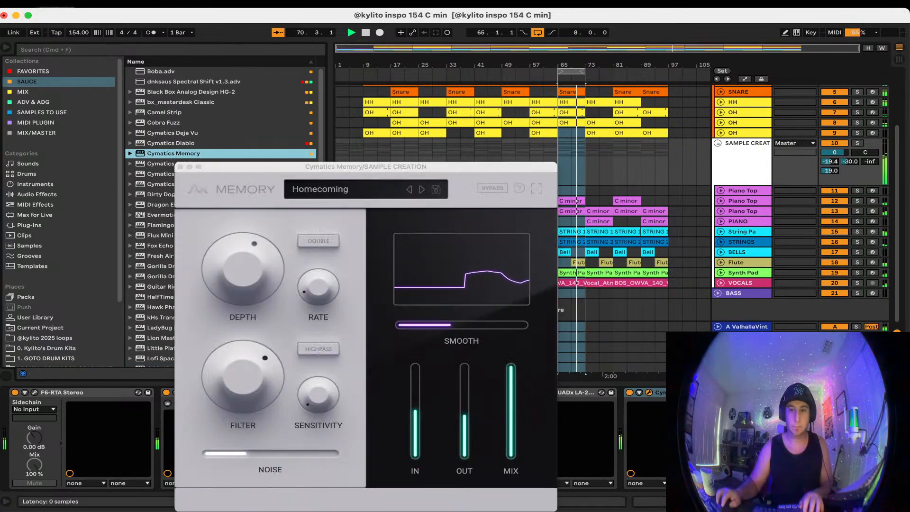
{"action": "left_click_drag", "start_coordinate": [236, 256], "coordinate": [231, 330]}
{"action": "left_click_drag", "start_coordinate": [231, 369], "coordinate": [371, 465]}
{"action": "left_click_drag", "start_coordinate": [415, 410], "coordinate": [420, 282]}
{"action": "left_click_drag", "start_coordinate": [412, 382], "coordinate": [415, 430]}
{"action": "left_click", "coordinate": [181, 166]}
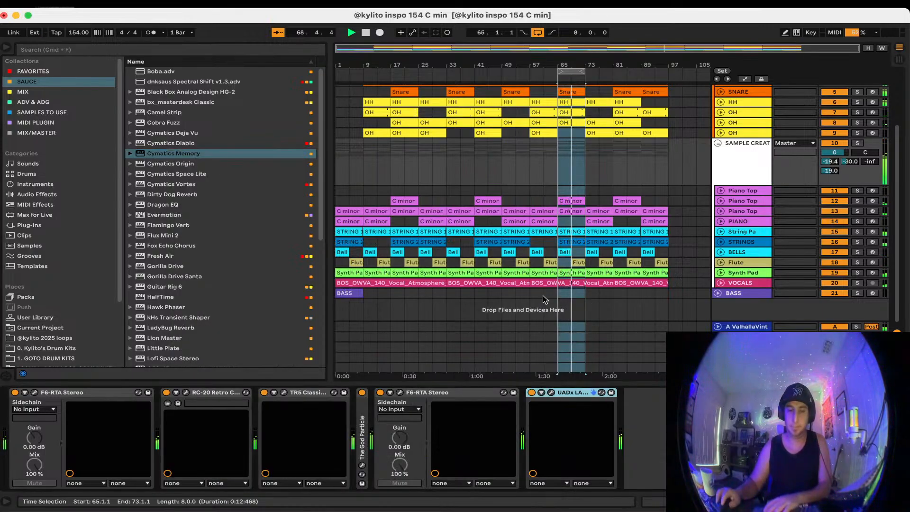
Add Rabbit Tape to the SAMPLE CREATION group and place it before the UADx LA-2A compressor
{"action": "scroll", "coordinate": [241, 253], "scroll_direction": "down", "scroll_amount": 8}
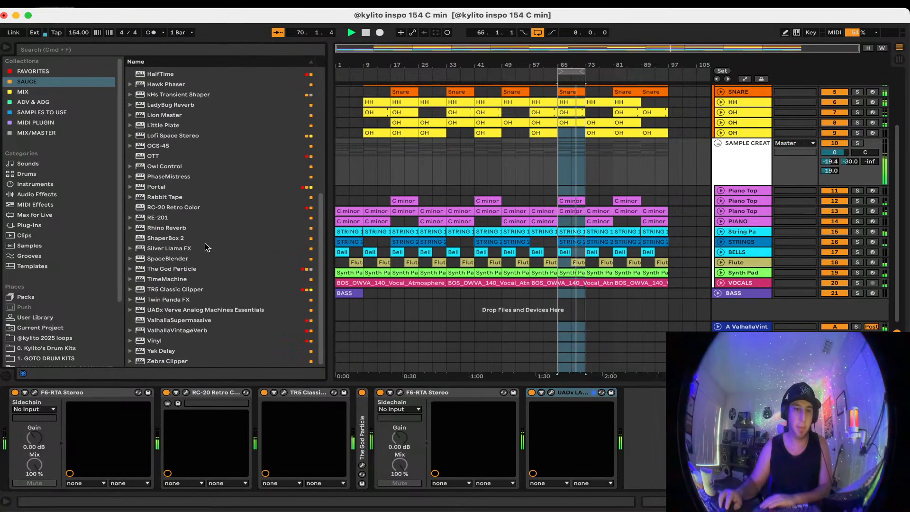
{"action": "double_click", "coordinate": [175, 198]}
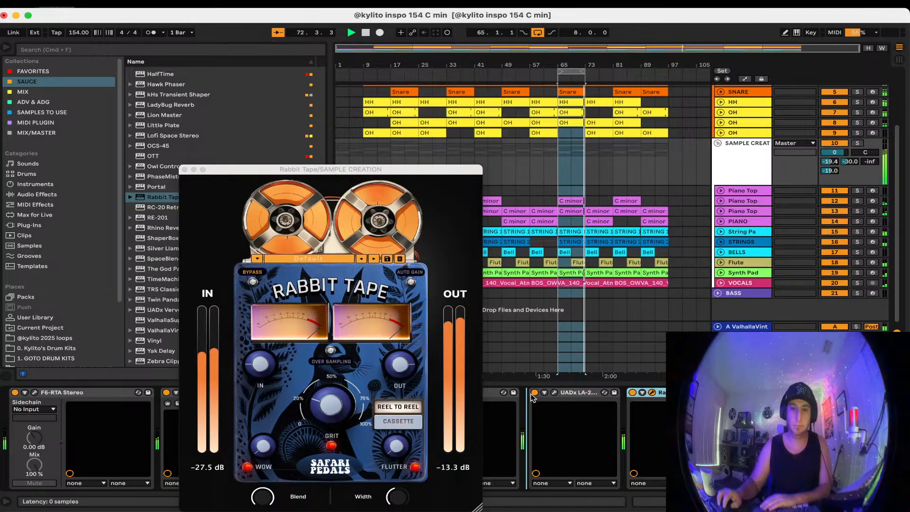
{"action": "left_click_drag", "start_coordinate": [531, 393], "coordinate": [530, 394]}
Set Rabbit Tape's Blend to about 47%, save the set and close the plugin window
{"action": "left_click", "coordinate": [262, 497]}
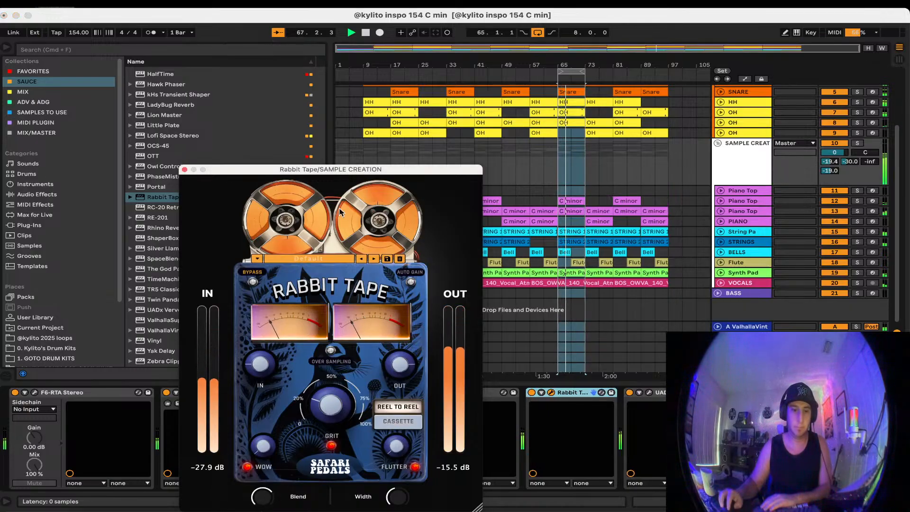
{"action": "left_click_drag", "start_coordinate": [308, 169], "coordinate": [232, 57]}
{"action": "left_click_drag", "start_coordinate": [189, 382], "coordinate": [191, 388]}
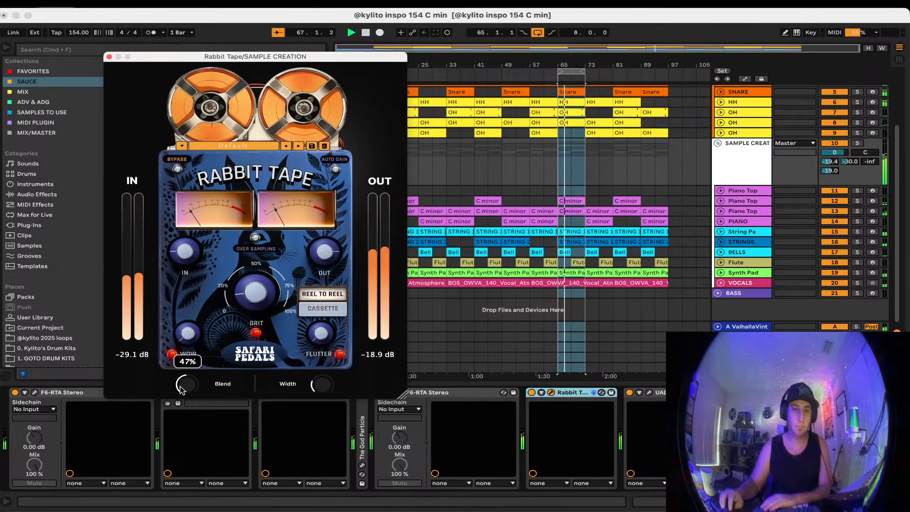
{"action": "mouse_move", "coordinate": [180, 385]}
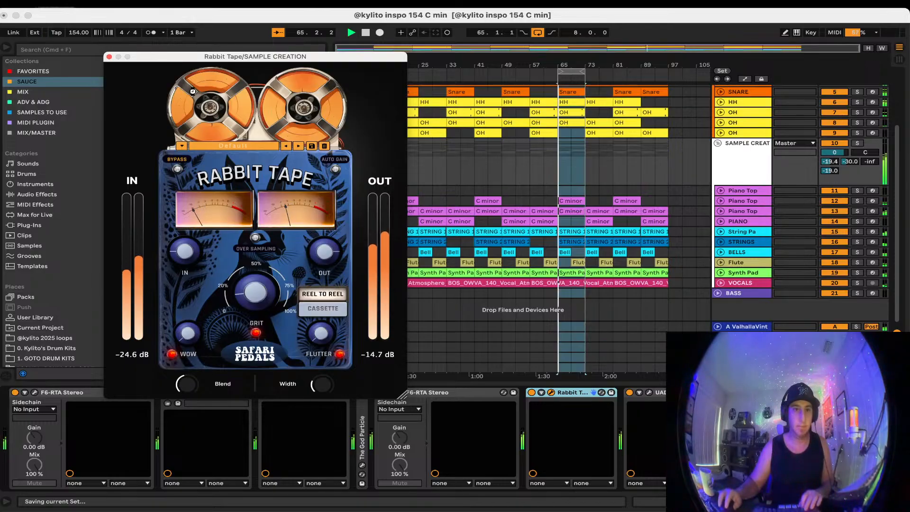
{"action": "left_click", "coordinate": [109, 57]}
Delete the empty Piano Top track directly below the SAMPLE CREATION group
{"action": "scroll", "coordinate": [505, 305], "scroll_direction": "up", "scroll_amount": 3}
{"action": "left_click", "coordinate": [518, 383]}
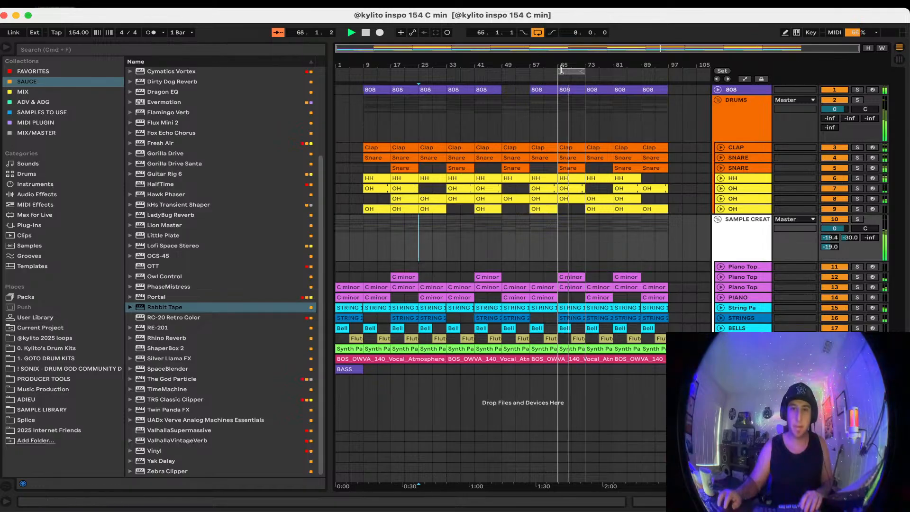
{"action": "left_click", "coordinate": [732, 266]}
{"action": "key", "text": "Delete"}
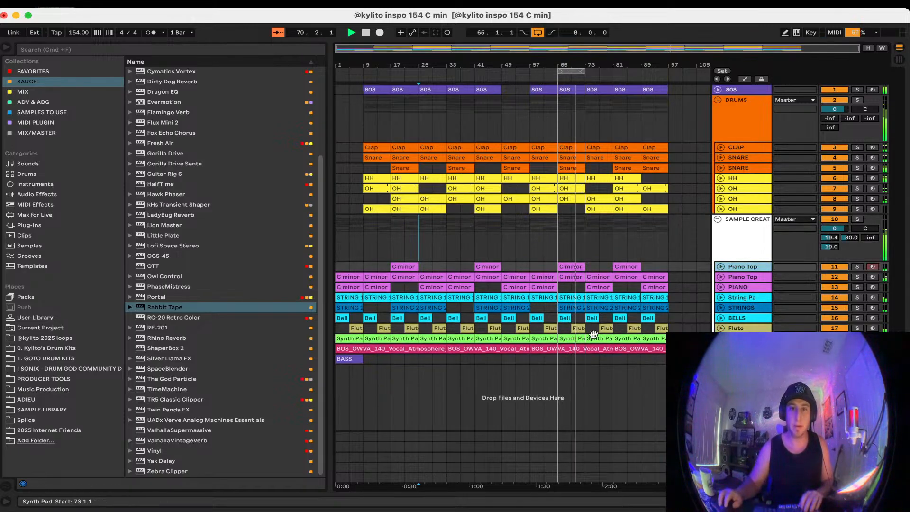
Review the device chains of the lower Piano Top track, the VOCALS track and the SAMPLE CREATION group
{"action": "double_click", "coordinate": [767, 280]}
{"action": "scroll", "coordinate": [746, 288], "scroll_direction": "down", "scroll_amount": 3}
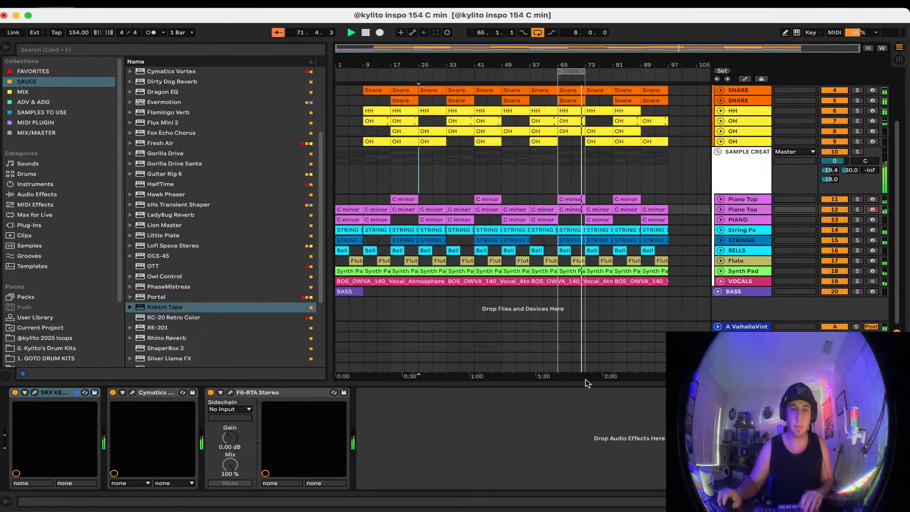
{"action": "left_click", "coordinate": [585, 385]}
{"action": "double_click", "coordinate": [742, 348]}
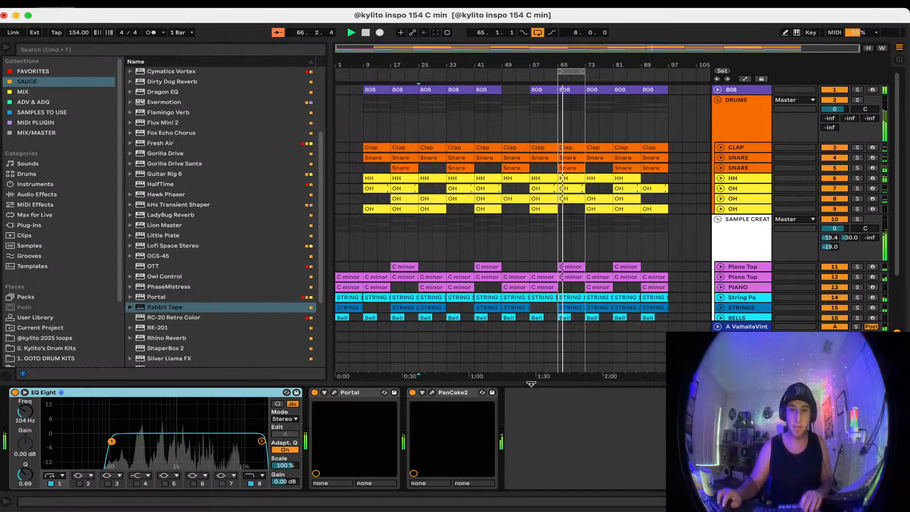
{"action": "left_click_drag", "start_coordinate": [530, 384], "coordinate": [530, 481]}
{"action": "double_click", "coordinate": [741, 243]}
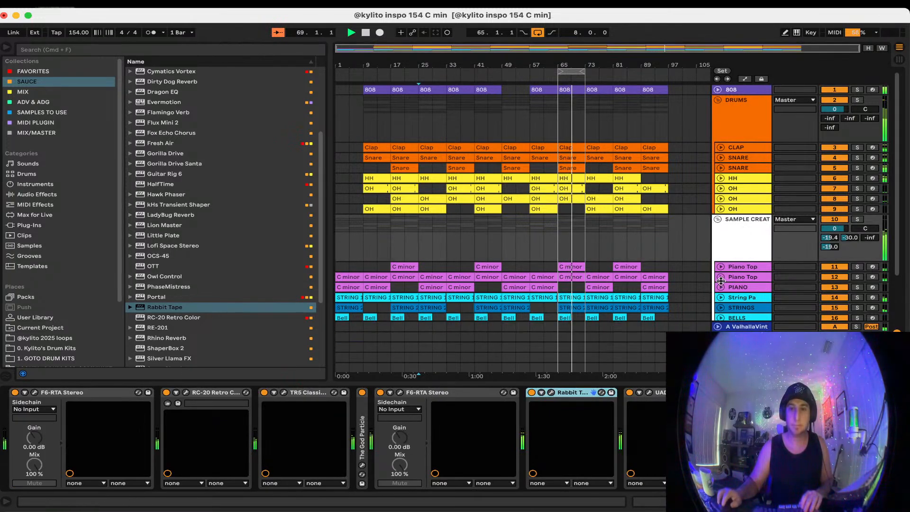
{"action": "scroll", "coordinate": [722, 283], "scroll_direction": "down", "scroll_amount": 4}
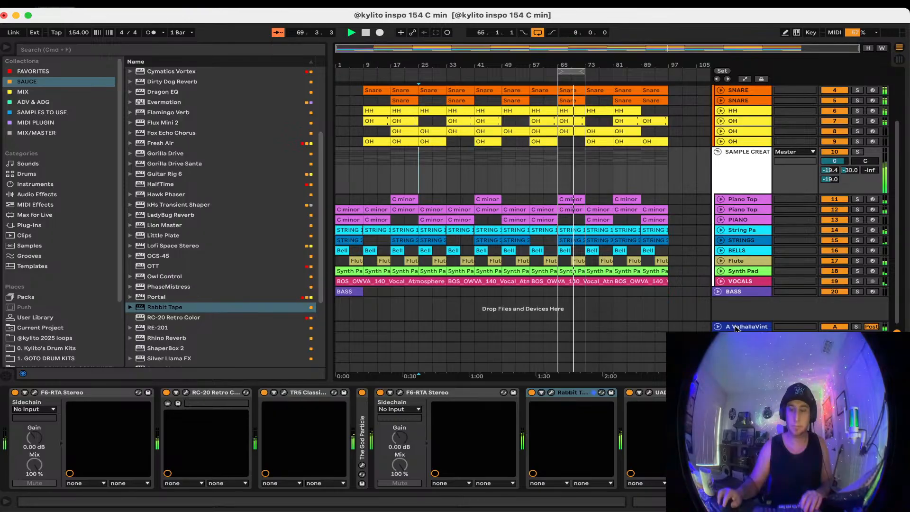
Open the upper Piano Top track's C minor clip at bar 65 in an enlarged note editor and restart playback
{"action": "double_click", "coordinate": [564, 198]}
{"action": "left_click_drag", "start_coordinate": [392, 382], "coordinate": [395, 338]}
{"action": "key", "text": "space"}
{"action": "key", "text": "space"}
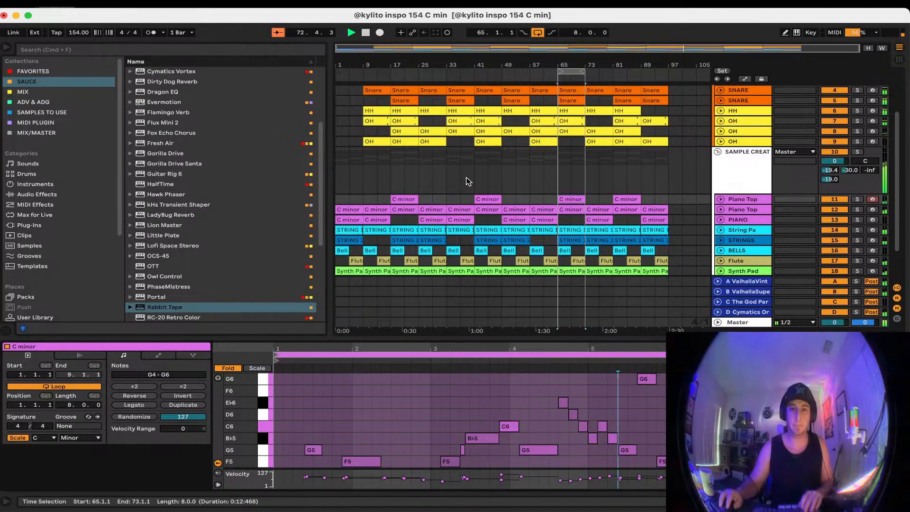
Turn off looping, play the arrangement from bar 1 with the note editor hidden, and save the set
{"action": "double_click", "coordinate": [366, 32]}
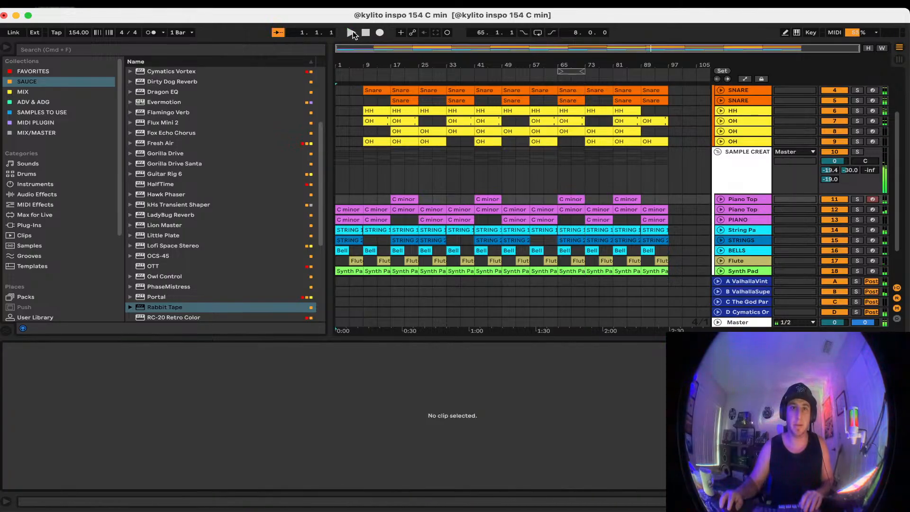
{"action": "left_click_drag", "start_coordinate": [375, 343], "coordinate": [365, 431]}
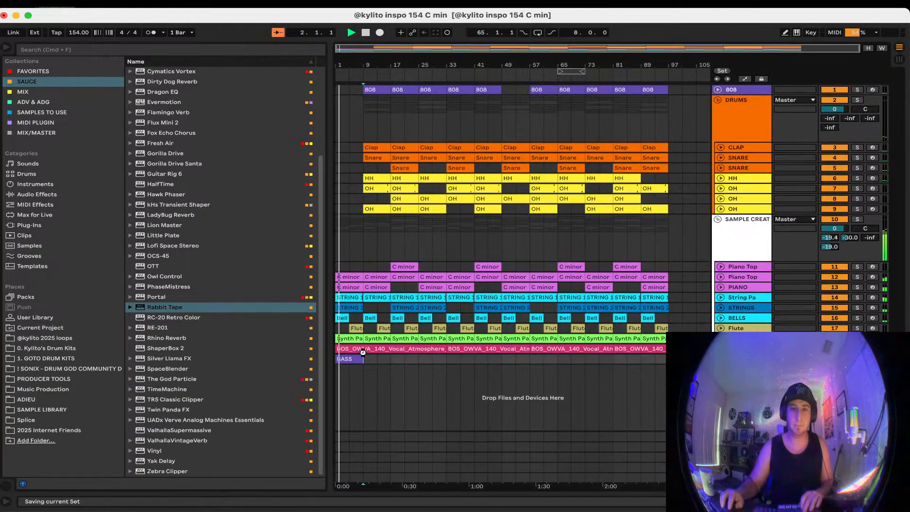
{"action": "left_click", "coordinate": [756, 242]}
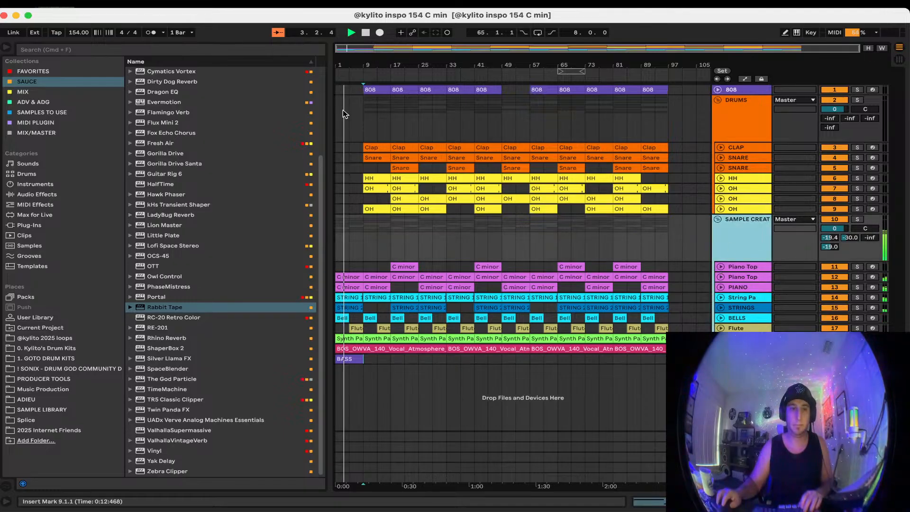
Search the whole library for "riser" and audition several of the Adieu riser samples
{"action": "left_click", "coordinate": [197, 50]}
{"action": "type", "text": "riser"}
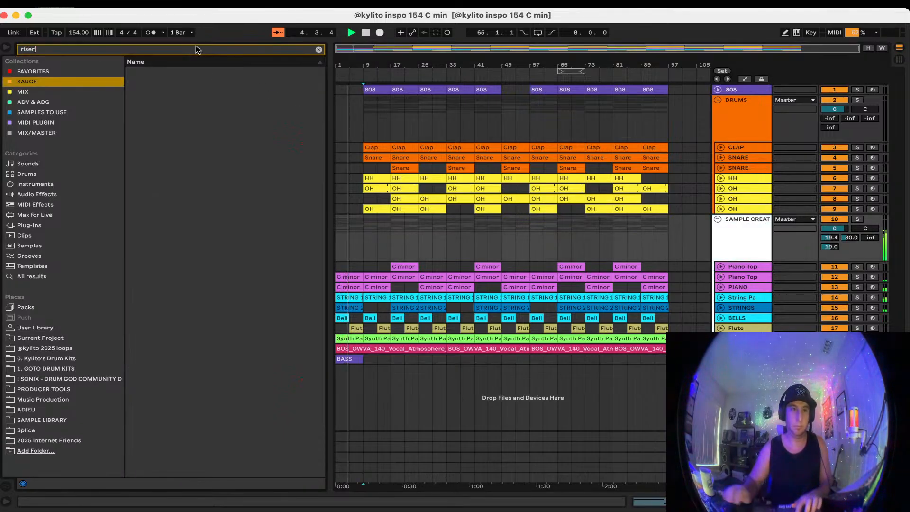
{"action": "left_click", "coordinate": [189, 174]}
{"action": "left_click", "coordinate": [190, 225]}
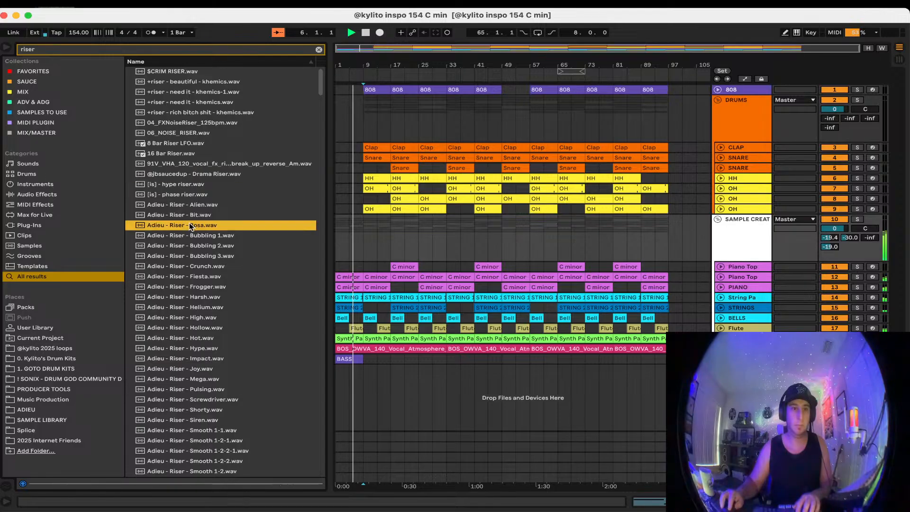
{"action": "left_click", "coordinate": [190, 256]}
{"action": "left_click", "coordinate": [194, 204]}
{"action": "scroll", "coordinate": [199, 284], "scroll_direction": "down", "scroll_amount": 10}
{"action": "left_click", "coordinate": [200, 294]}
{"action": "scroll", "coordinate": [201, 292], "scroll_direction": "down", "scroll_amount": 5}
{"action": "left_click", "coordinate": [203, 287]}
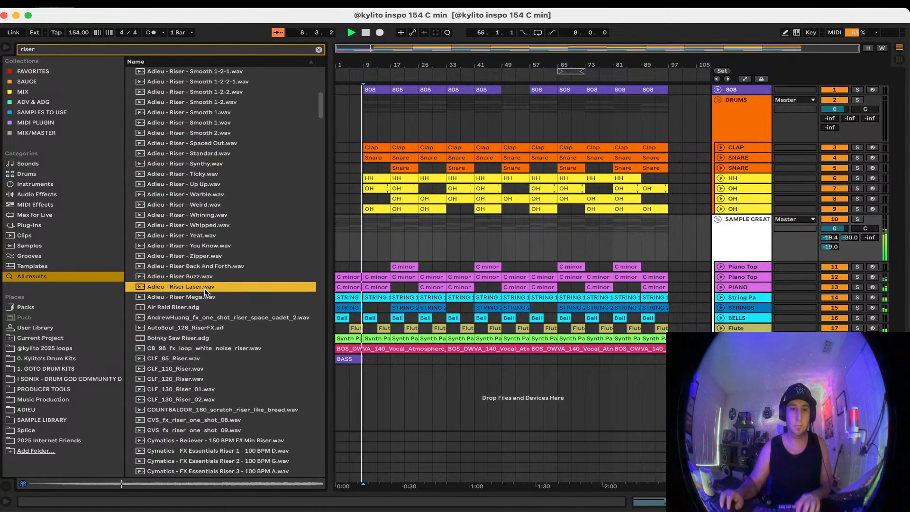
Audition the Cymatics FX Essentials risers and further matches down to Riser Input.wav
{"action": "left_click", "coordinate": [207, 317]}
{"action": "scroll", "coordinate": [208, 317], "scroll_direction": "down", "scroll_amount": 10}
{"action": "left_click", "coordinate": [211, 317]}
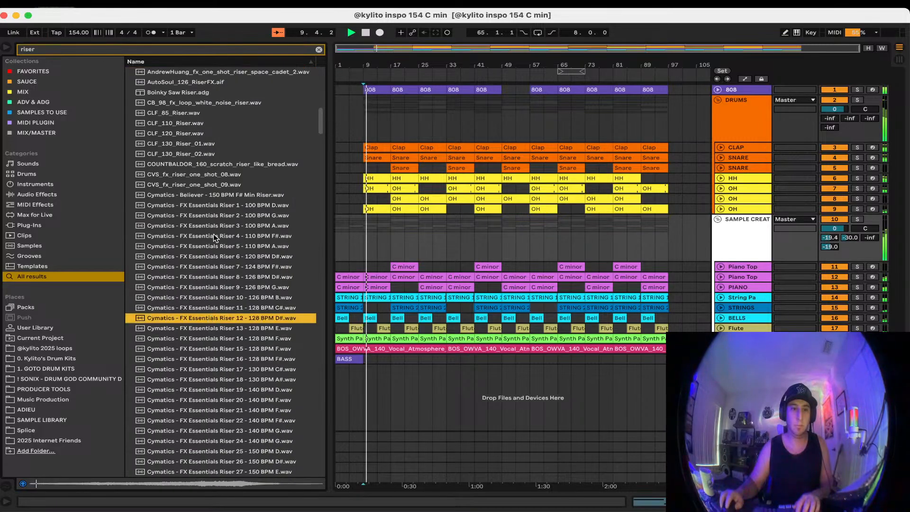
{"action": "left_click", "coordinate": [214, 235]}
{"action": "left_click", "coordinate": [289, 133]}
{"action": "left_click_drag", "start_coordinate": [321, 118], "coordinate": [319, 425]}
{"action": "left_click", "coordinate": [299, 395]}
{"action": "scroll", "coordinate": [293, 399], "scroll_direction": "down", "scroll_amount": 5}
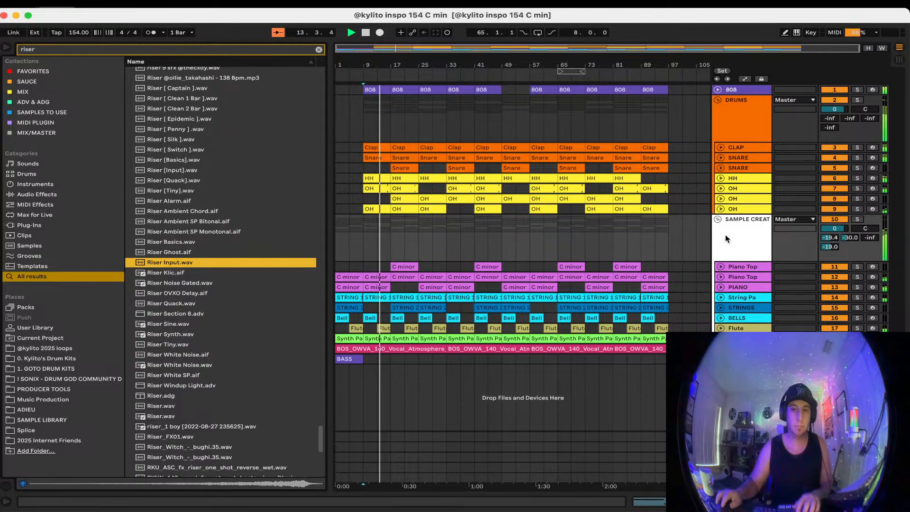
Fold the SAMPLE CREATION group, add an audio track directly above it, and recolor the group blue
{"action": "left_click", "coordinate": [717, 219]}
{"action": "right_click", "coordinate": [757, 323]}
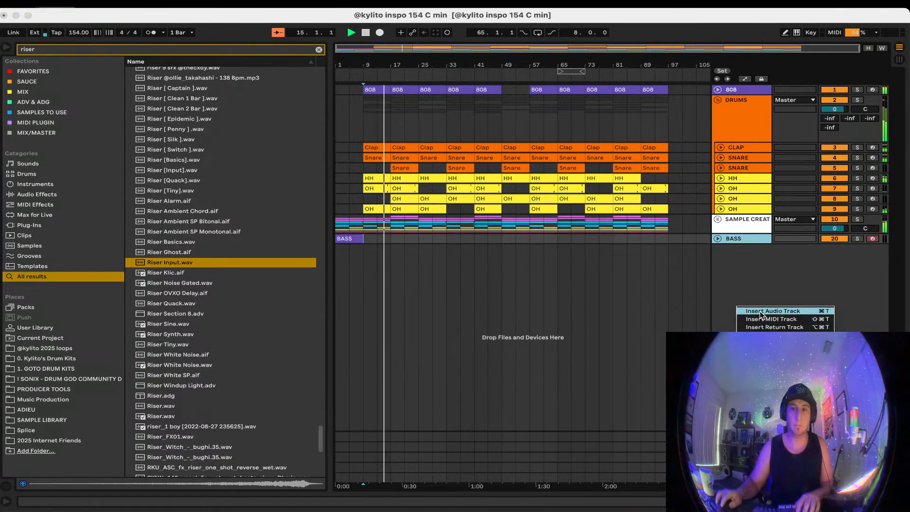
{"action": "left_click", "coordinate": [760, 311]}
{"action": "left_click_drag", "start_coordinate": [748, 201], "coordinate": [747, 221]}
{"action": "right_click", "coordinate": [744, 229]}
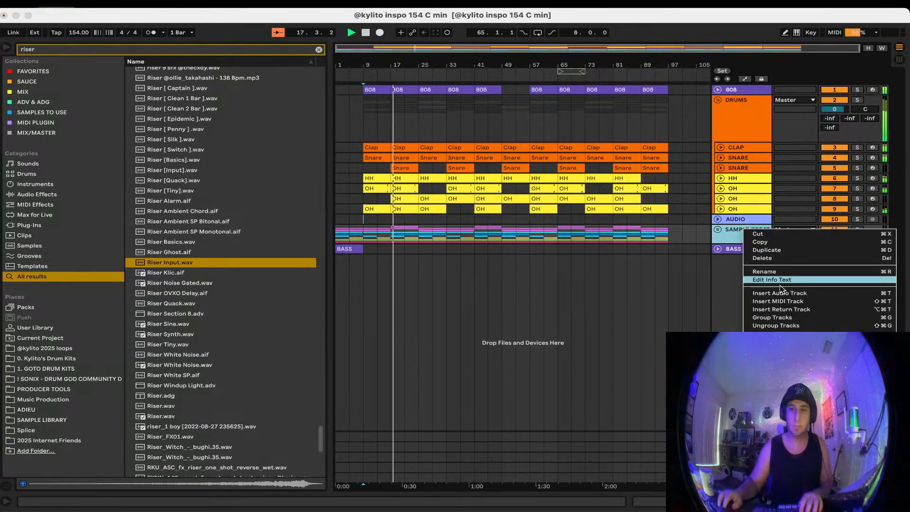
{"action": "left_click", "coordinate": [766, 250]}
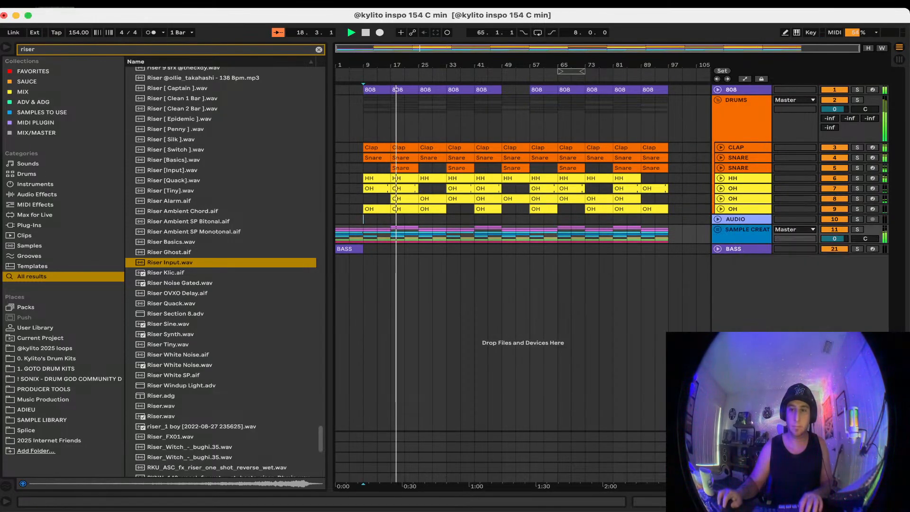
Duplicate the new audio track twice and rename the first of the three RISER
{"action": "key", "text": "super+d"}
{"action": "left_click", "coordinate": [740, 219]}
{"action": "key", "text": "super+r"}
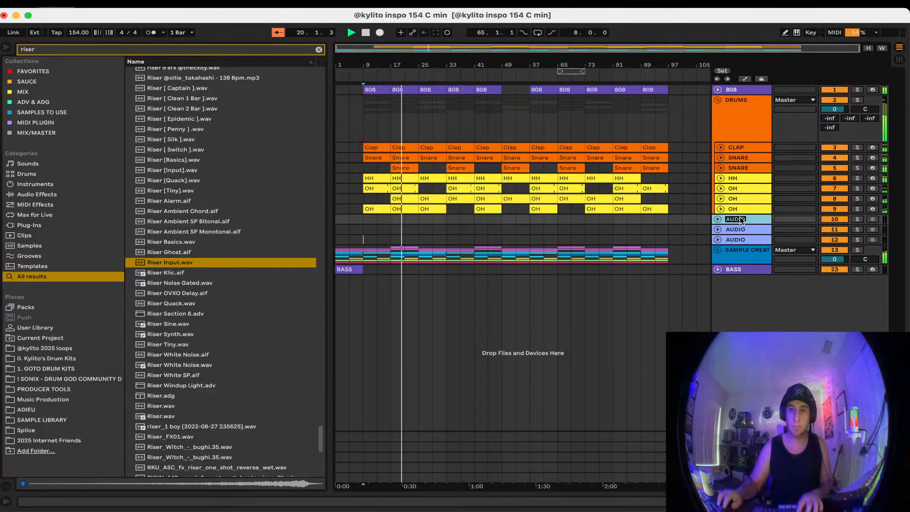
{"action": "type", "text": "RISER"}
Group the RISER track with the two AUDIO tracks and name the group FX
{"action": "left_click", "coordinate": [756, 241], "text": "shift"}
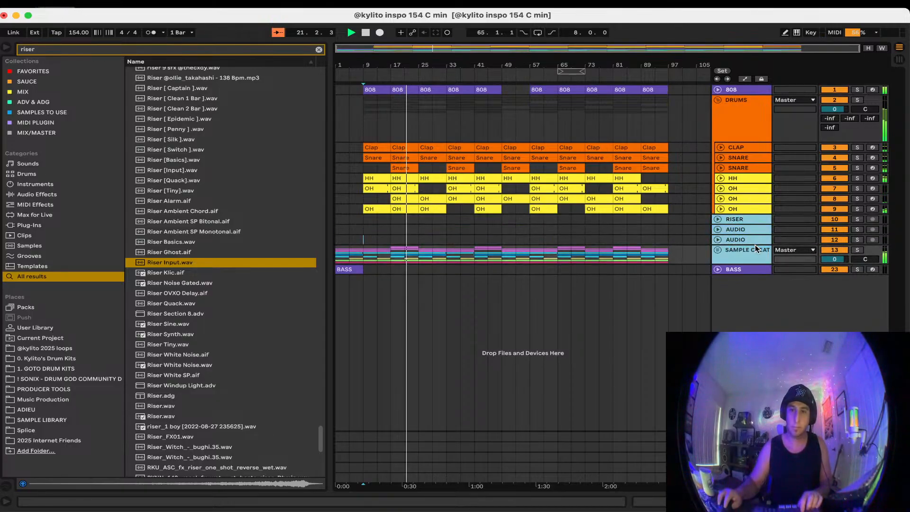
{"action": "left_click", "coordinate": [755, 241]}
{"action": "left_click", "coordinate": [748, 218], "text": "shift"}
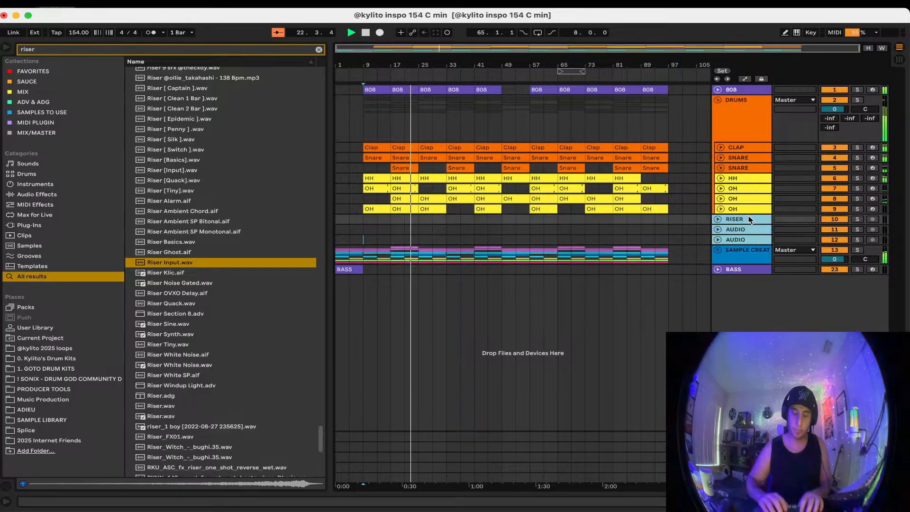
{"action": "key", "text": "super+g"}
{"action": "key", "text": "super+r"}
{"action": "type", "text": "FX"}
{"action": "key", "text": "Return"}
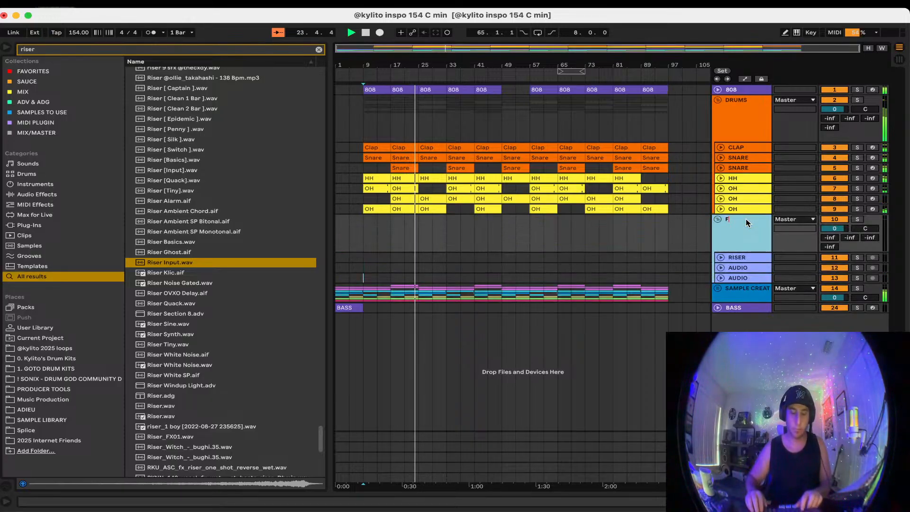
Recolor the FX group and its three tracks white
{"action": "right_click", "coordinate": [746, 221]}
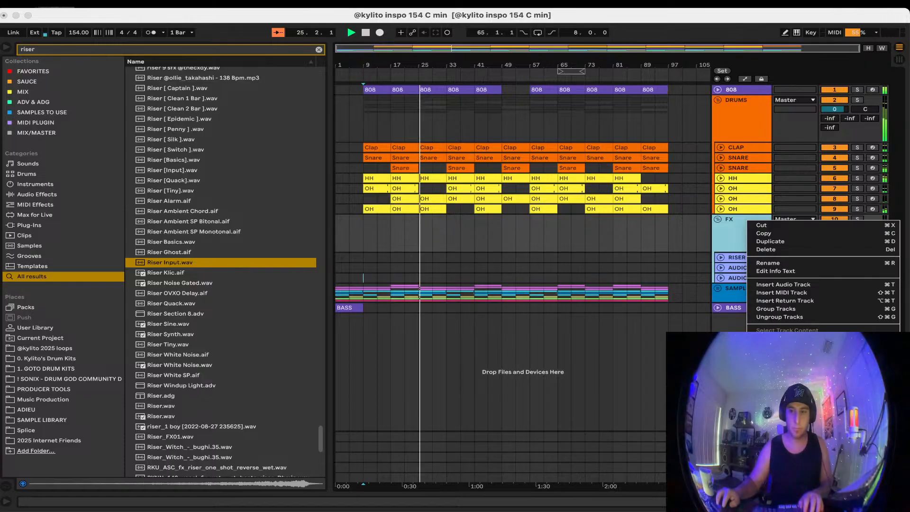
{"action": "left_click", "coordinate": [885, 403]}
{"action": "key", "text": "super+z"}
{"action": "right_click", "coordinate": [751, 244]}
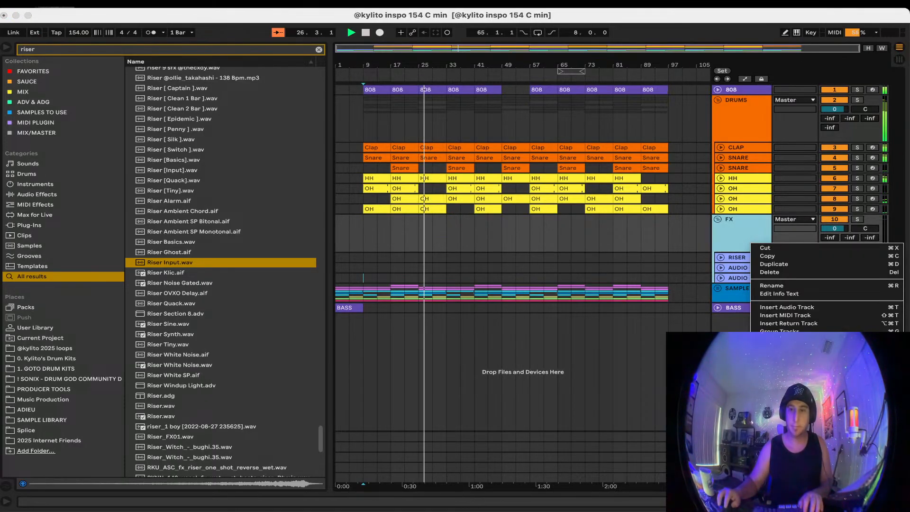
{"action": "left_click", "coordinate": [811, 402]}
Add Riser Input.wav to the RISER track and shift it to just before bar 9 on a 1-bar grid
{"action": "left_click", "coordinate": [503, 257]}
{"action": "left_click_drag", "start_coordinate": [214, 263], "coordinate": [366, 257]}
{"action": "scroll", "coordinate": [352, 255], "scroll_direction": "up", "scroll_amount": 10}
{"action": "right_click", "coordinate": [416, 266]}
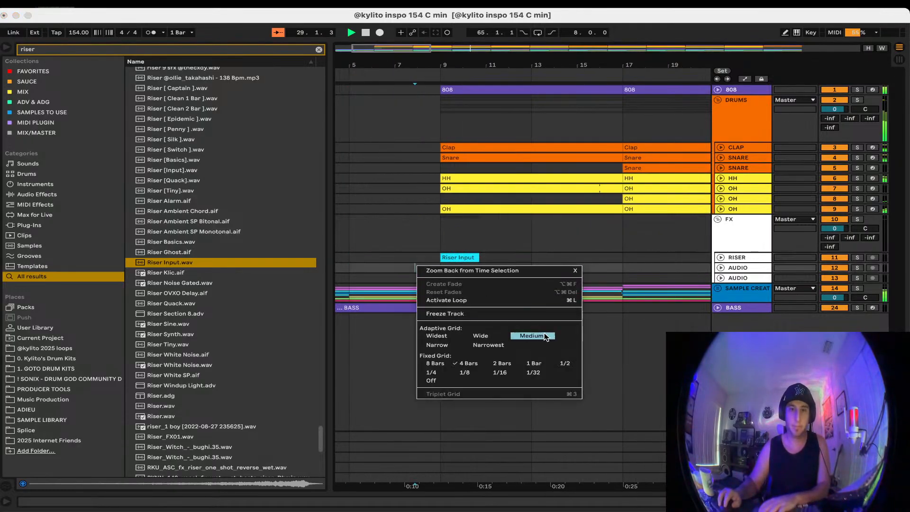
{"action": "left_click", "coordinate": [532, 363]}
{"action": "left_click", "coordinate": [720, 257]}
{"action": "left_click_drag", "start_coordinate": [459, 258], "coordinate": [414, 258]}
Switch to a 1/16 grid and align the riser clip to end exactly at bar 9
{"action": "scroll", "coordinate": [434, 265], "scroll_direction": "up", "scroll_amount": 8}
{"action": "right_click", "coordinate": [464, 263]}
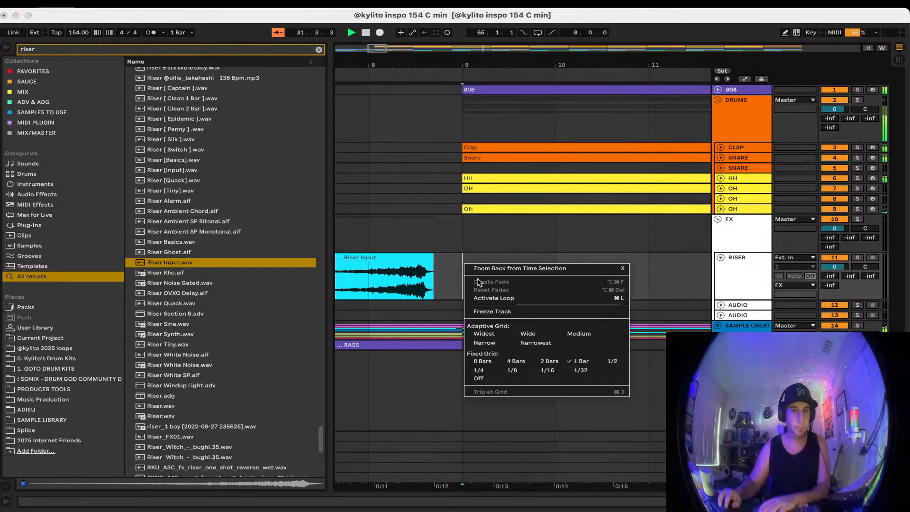
{"action": "left_click", "coordinate": [539, 370]}
{"action": "left_click_drag", "start_coordinate": [448, 271], "coordinate": [442, 265]}
{"action": "scroll", "coordinate": [474, 261], "scroll_direction": "down", "scroll_amount": 8}
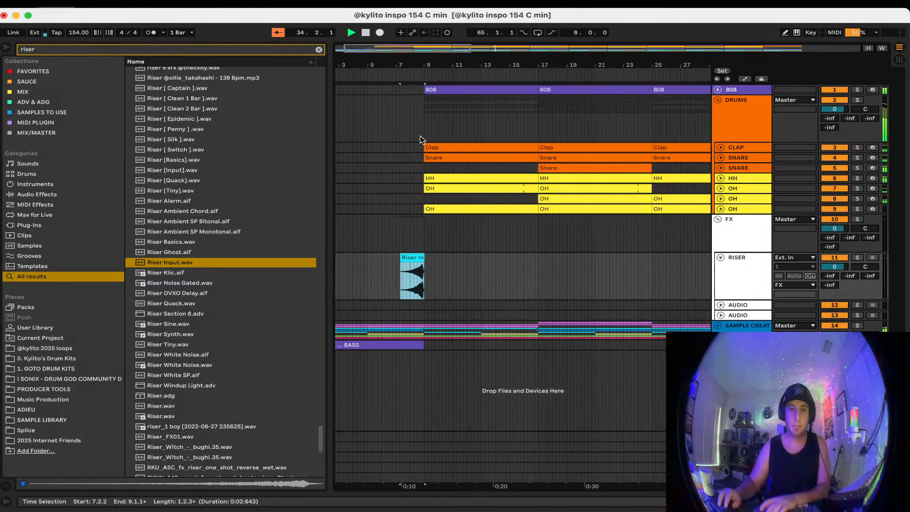
Remove GAIN OUT, Tuner and Glue Compressor from the RISER track and lower its volume to -11.8 dB during playback
{"action": "left_click", "coordinate": [393, 77]}
{"action": "double_click", "coordinate": [739, 273]}
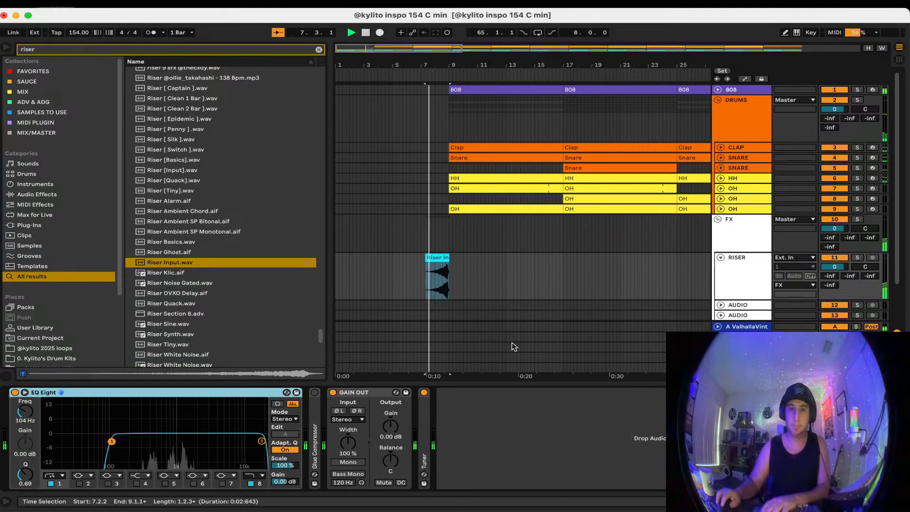
{"action": "left_click", "coordinate": [361, 392]}
{"action": "key", "text": "Delete"}
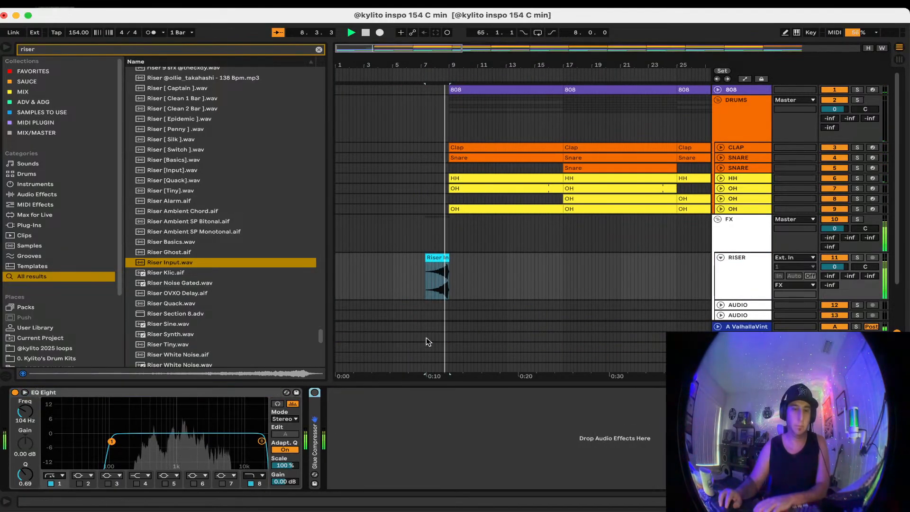
{"action": "left_click_drag", "start_coordinate": [835, 266], "coordinate": [839, 267]}
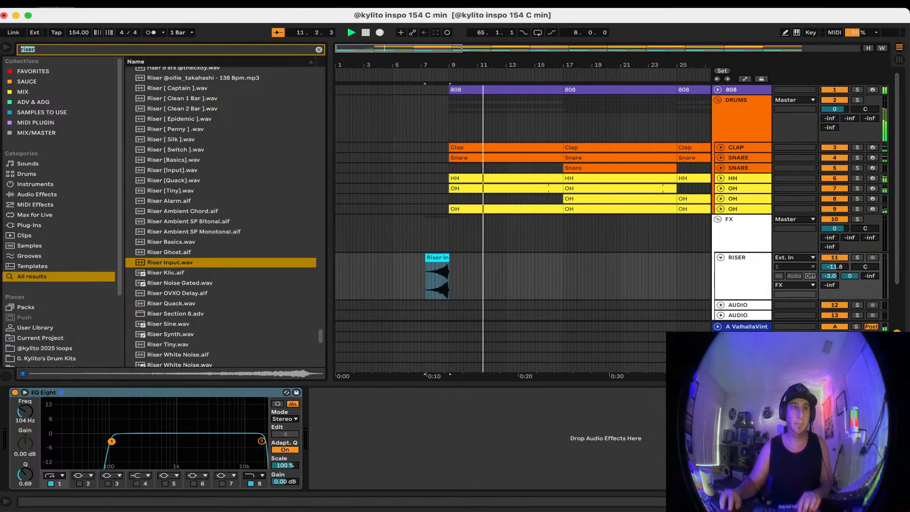
Find Easy Wash.adg in the favorites and load it after EQ Eight on the RISER track
{"action": "key", "text": "super+f"}
{"action": "type", "text": "e"}
{"action": "left_click", "coordinate": [33, 71]}
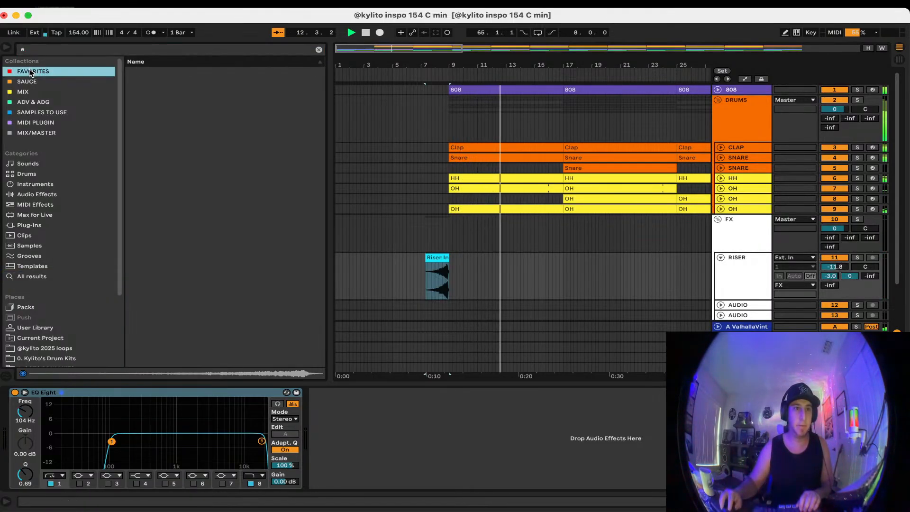
{"action": "type", "text": "as"}
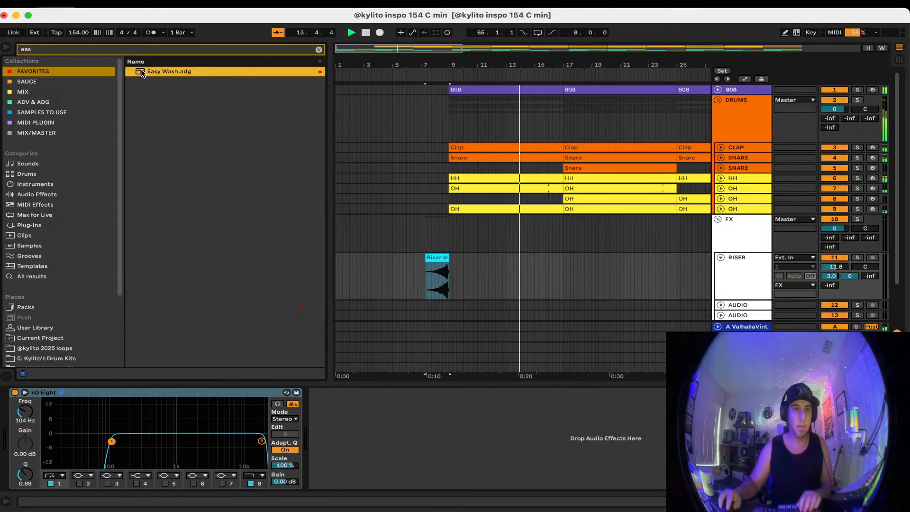
Automate the Wash Out! macro to ramp from 0 to 127 across the riser clip
{"action": "right_click", "coordinate": [354, 442]}
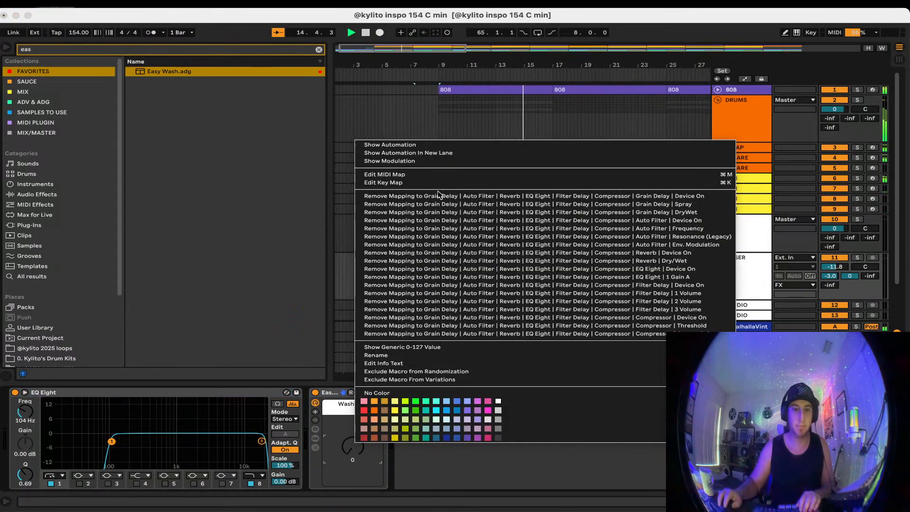
{"action": "left_click", "coordinate": [424, 145]}
{"action": "left_click", "coordinate": [409, 285]}
{"action": "left_click_drag", "start_coordinate": [430, 298], "coordinate": [431, 262]}
Replay the riser transition, lower the RISER track's volume to -20.1 dB, and fold the track
{"action": "left_click", "coordinate": [407, 79]}
{"action": "left_click_drag", "start_coordinate": [837, 266], "coordinate": [836, 274]}
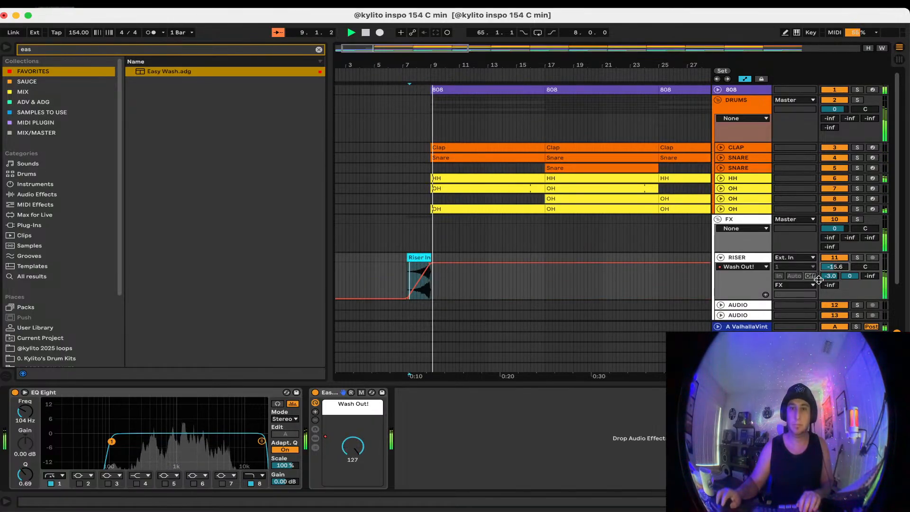
{"action": "left_click_drag", "start_coordinate": [834, 271], "coordinate": [834, 280]}
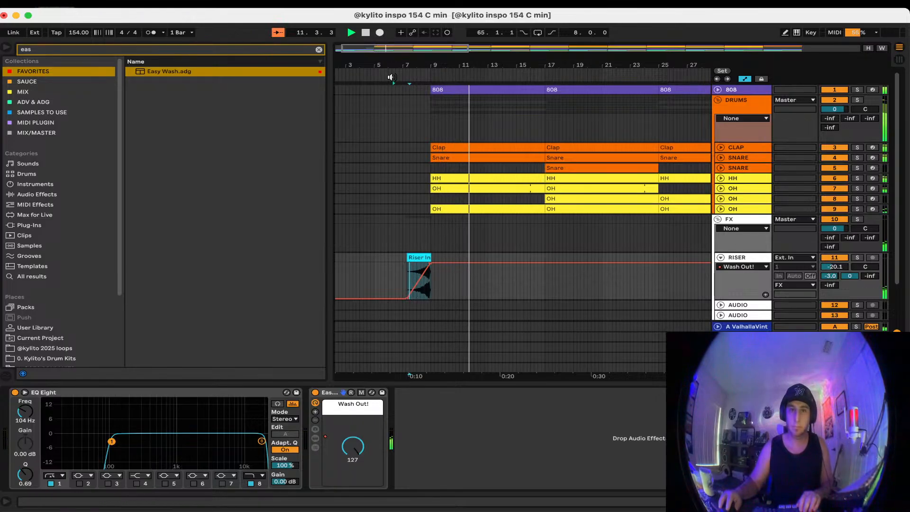
{"action": "left_click", "coordinate": [721, 257]}
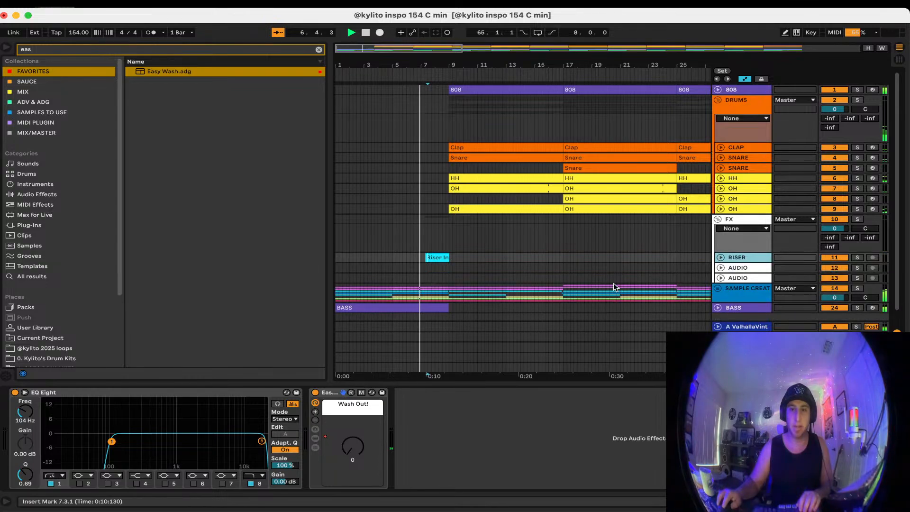
Remove GAIN OUT, Tuner and Glue Compressor from the upper AUDIO track in the FX group
{"action": "left_click", "coordinate": [535, 269]}
{"action": "key", "text": "minus"}
{"action": "key", "text": "minus"}
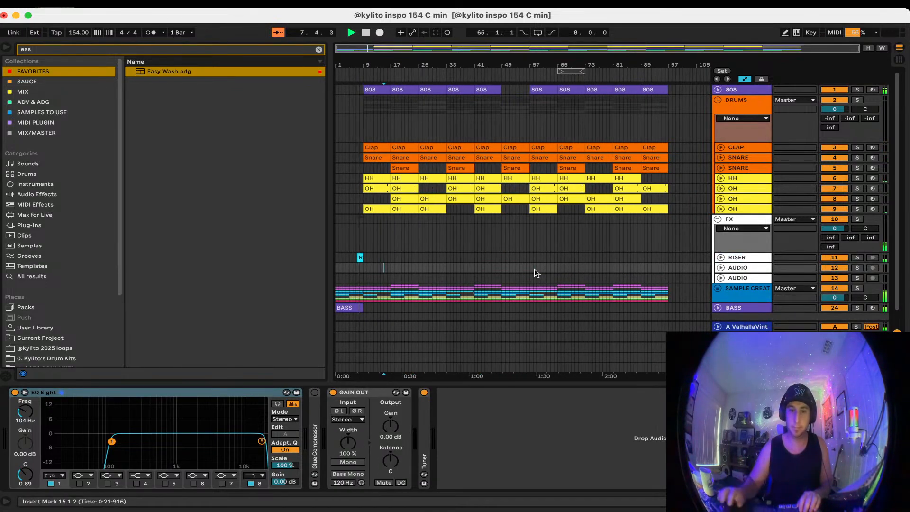
{"action": "left_click", "coordinate": [366, 393]}
{"action": "key", "text": "Delete"}
{"action": "key", "text": "Delete"}
{"action": "key", "text": "Delete"}
With the grid set to 8 bars, copy the riser clip so it ends at bar 57, and save the set
{"action": "right_click", "coordinate": [621, 268]}
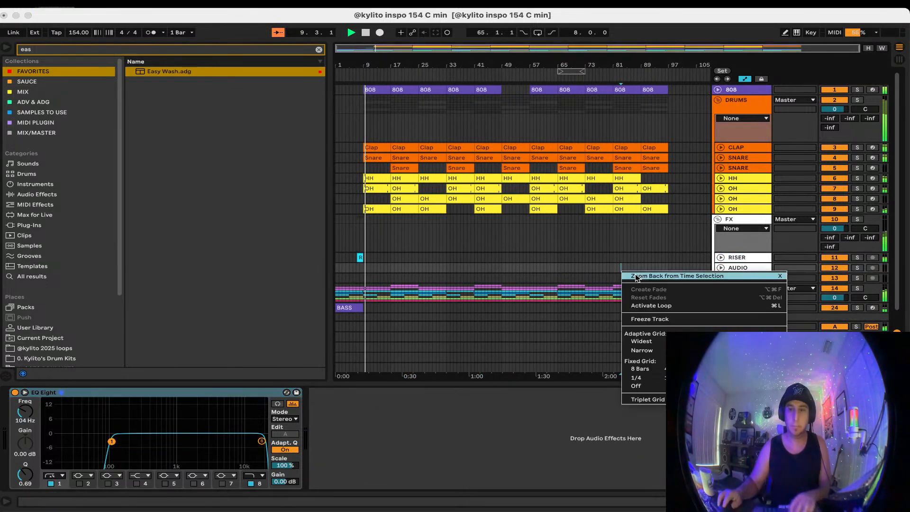
{"action": "left_click", "coordinate": [645, 369]}
{"action": "left_click", "coordinate": [500, 268]}
{"action": "key", "text": "super+d"}
{"action": "left_click_drag", "start_coordinate": [371, 256], "coordinate": [527, 257]}
{"action": "key", "text": "super+s"}
Duplicate the 808 clip from bar 41 into the gap at bar 49 and open the copy's notes
{"action": "left_click", "coordinate": [491, 90]}
{"action": "key", "text": "super+d"}
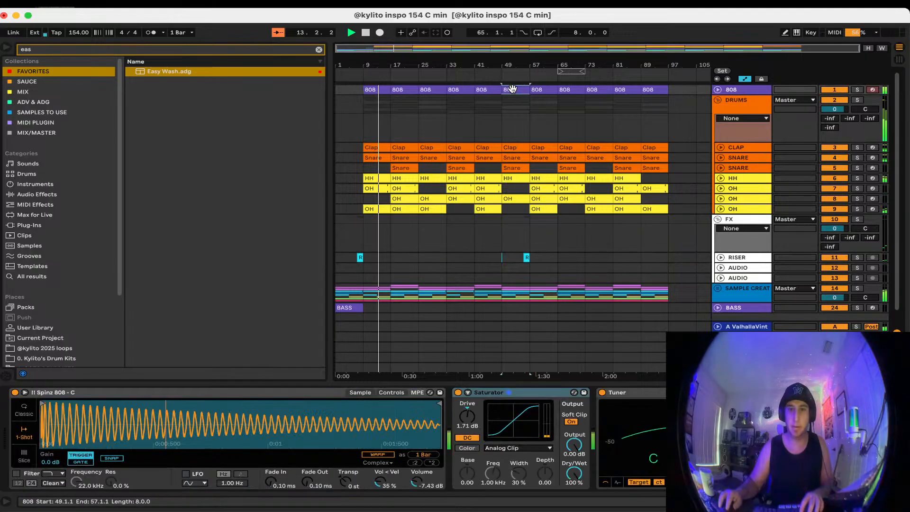
{"action": "double_click", "coordinate": [512, 89]}
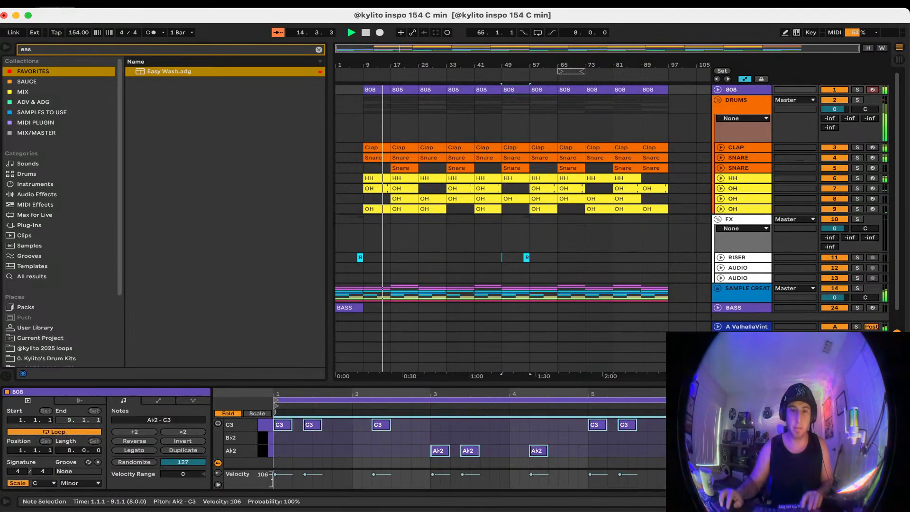
Delete the hits in the third, fifth and seventh bars of the upper SNARE track's clip at bar 49
{"action": "left_click", "coordinate": [503, 251]}
{"action": "left_click", "coordinate": [503, 158]}
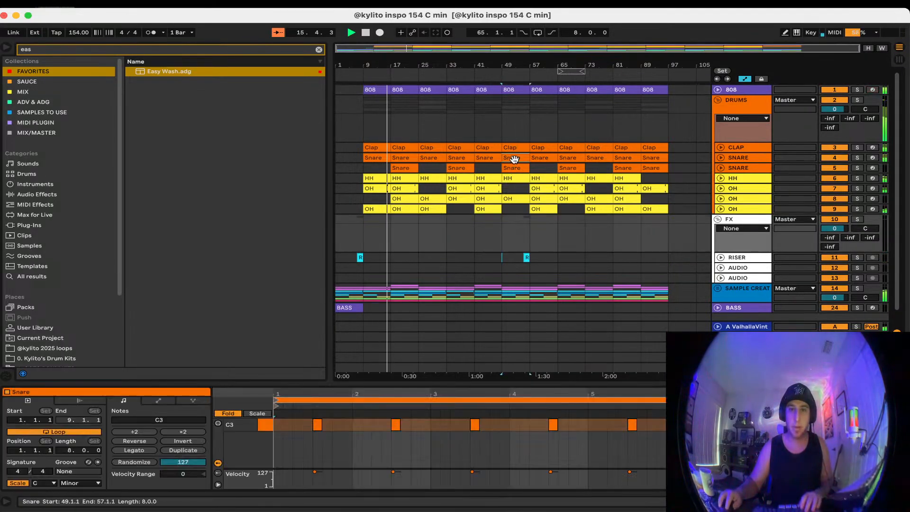
{"action": "left_click_drag", "start_coordinate": [421, 432], "coordinate": [495, 426]}
{"action": "key", "text": "Delete"}
{"action": "left_click_drag", "start_coordinate": [593, 432], "coordinate": [651, 426]}
{"action": "key", "text": "Delete"}
{"action": "left_click_drag", "start_coordinate": [782, 432], "coordinate": [808, 427]}
{"action": "key", "text": "Delete"}
Compare the notes of the Clap and 808 clips at bar 57 with the Snare clips at bar 49
{"action": "left_click", "coordinate": [532, 148]}
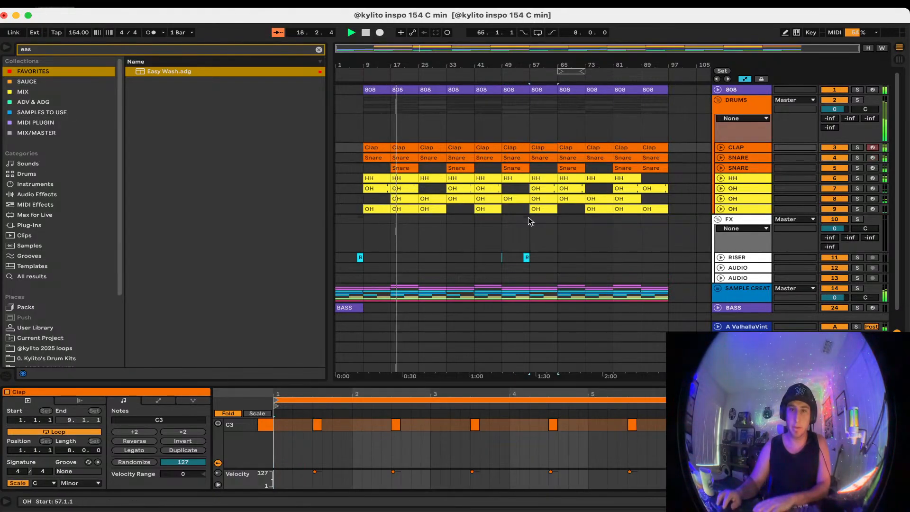
{"action": "left_click", "coordinate": [542, 90]}
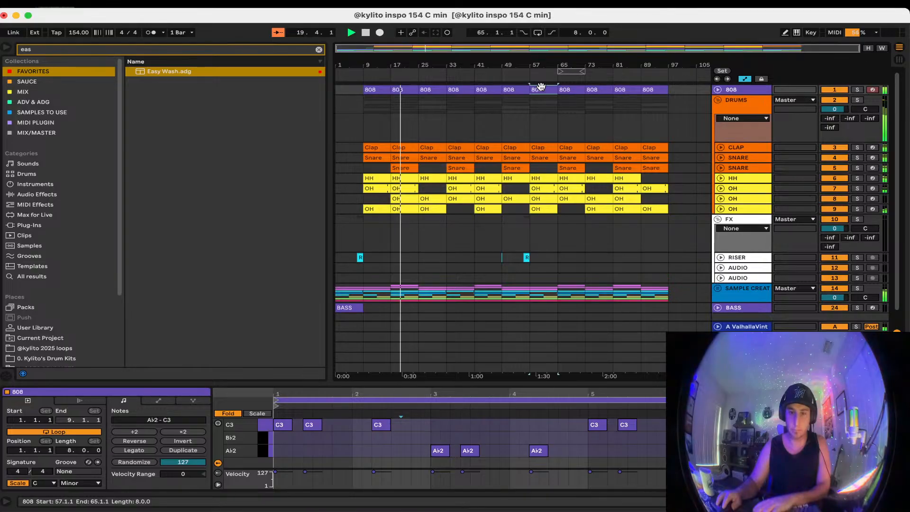
{"action": "left_click", "coordinate": [517, 166]}
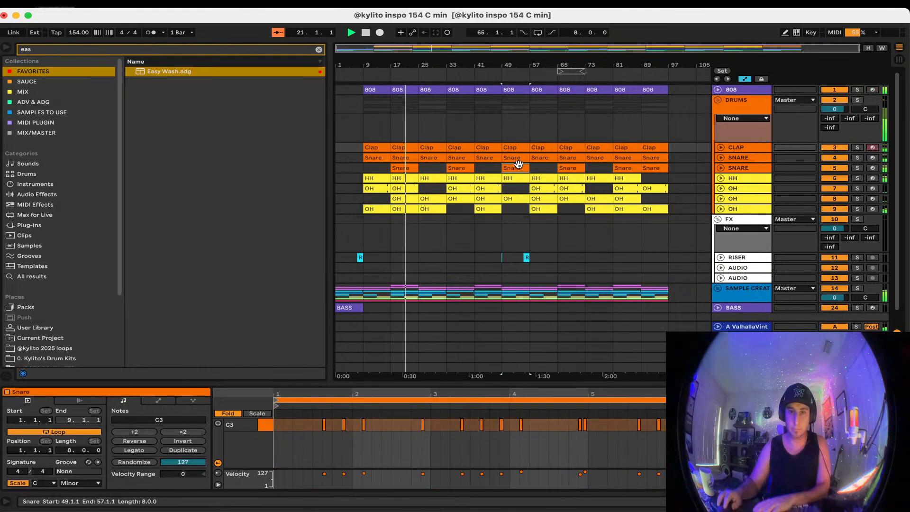
{"action": "left_click", "coordinate": [514, 158]}
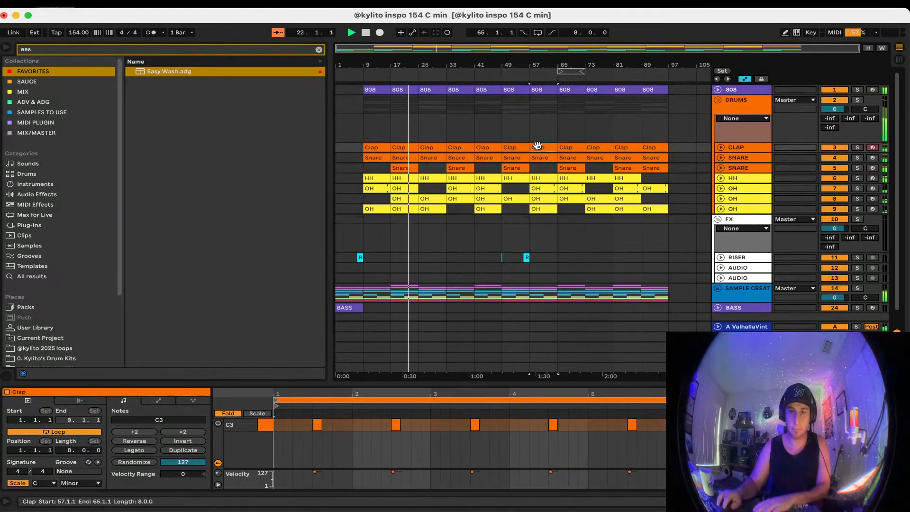
Delete the clap hits in the third, fifth and seventh bars of the Clap clip at bar 49
{"action": "left_click", "coordinate": [511, 147]}
{"action": "left_click_drag", "start_coordinate": [442, 424], "coordinate": [582, 416]}
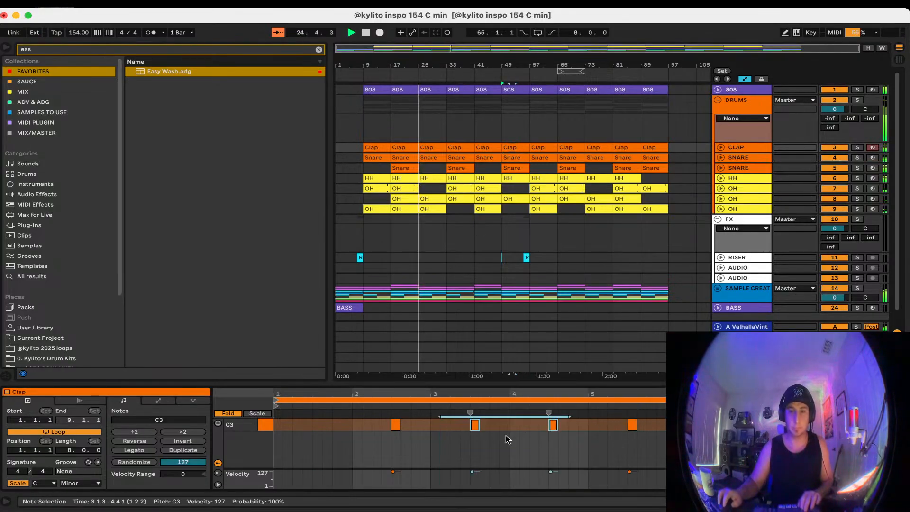
{"action": "left_click", "coordinate": [470, 424]}
{"action": "key", "text": "Delete"}
{"action": "left_click_drag", "start_coordinate": [601, 439], "coordinate": [671, 421]}
{"action": "key", "text": "Delete"}
{"action": "left_click_drag", "start_coordinate": [759, 439], "coordinate": [826, 421]}
{"action": "key", "text": "Delete"}
{"action": "left_click", "coordinate": [468, 243]}
Thin out the HH clip at bar 33 by deleting the hi-hat hits right after the bar downbeats
{"action": "left_click", "coordinate": [457, 179]}
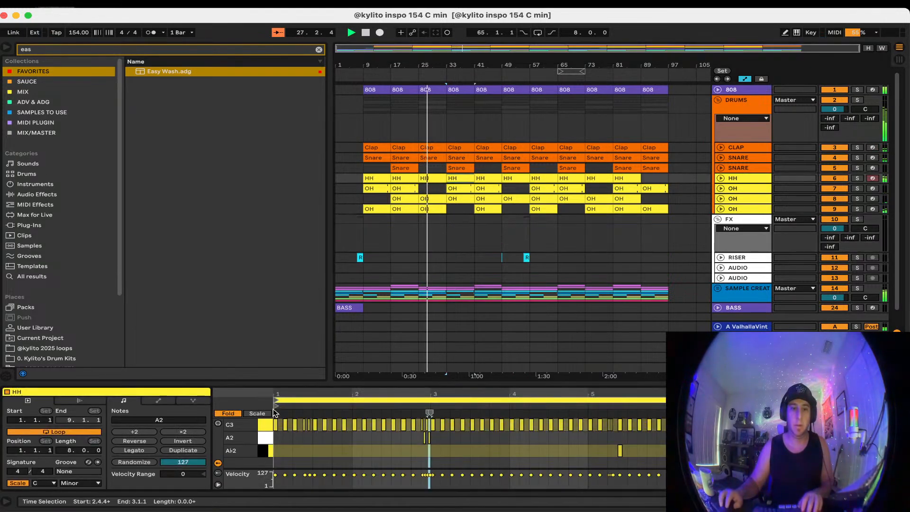
{"action": "left_click", "coordinate": [282, 439]}
{"action": "left_click", "coordinate": [284, 424]}
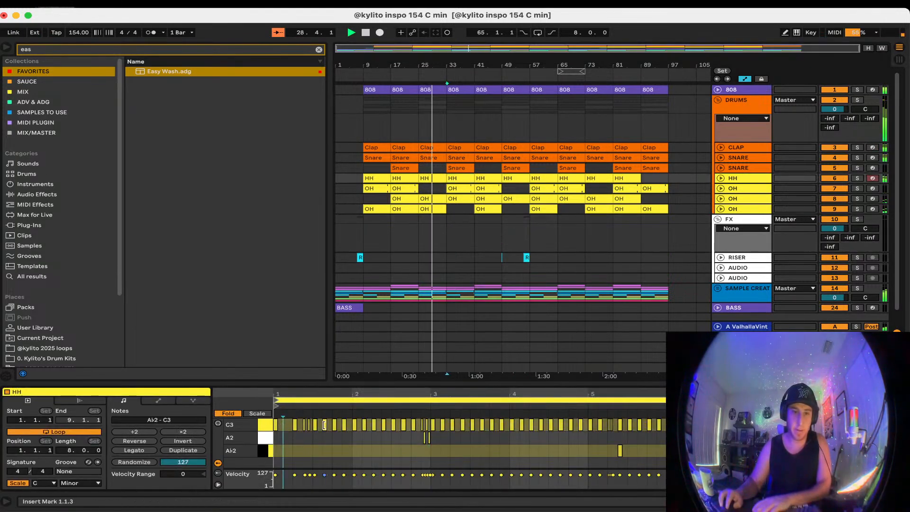
{"action": "left_click", "coordinate": [362, 429]}
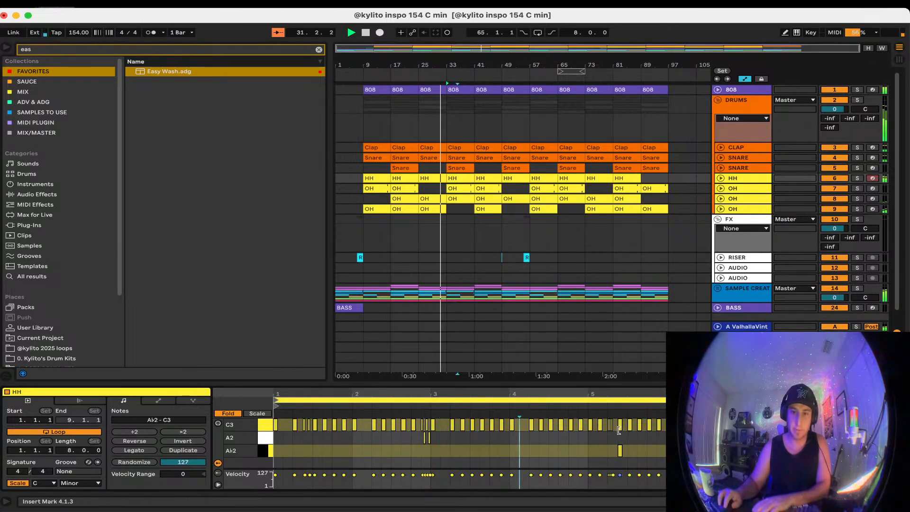
{"action": "left_click", "coordinate": [600, 425]}
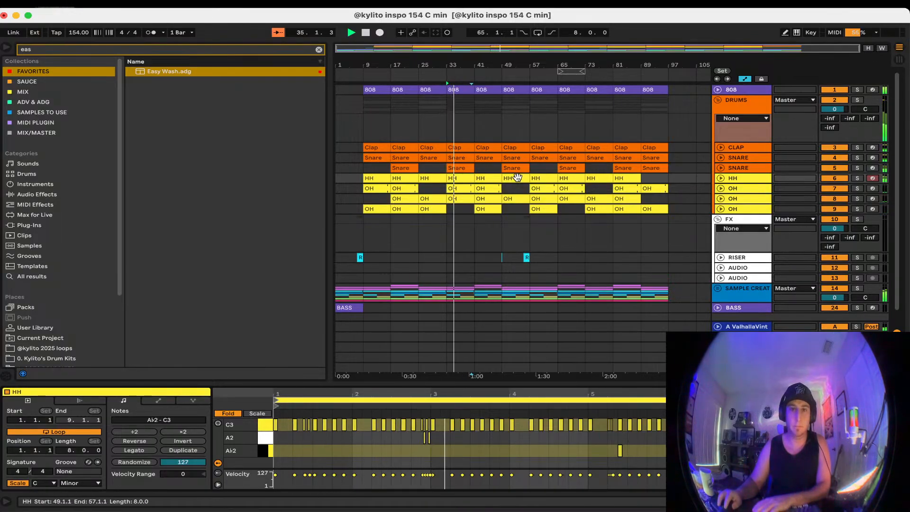
Copy the four HH clips spanning bars 9 to 41 so the copies start at bar 57
{"action": "left_click", "coordinate": [459, 178]}
{"action": "left_click", "coordinate": [372, 178], "text": "shift"}
{"action": "left_click_drag", "start_coordinate": [372, 178], "coordinate": [460, 180]}
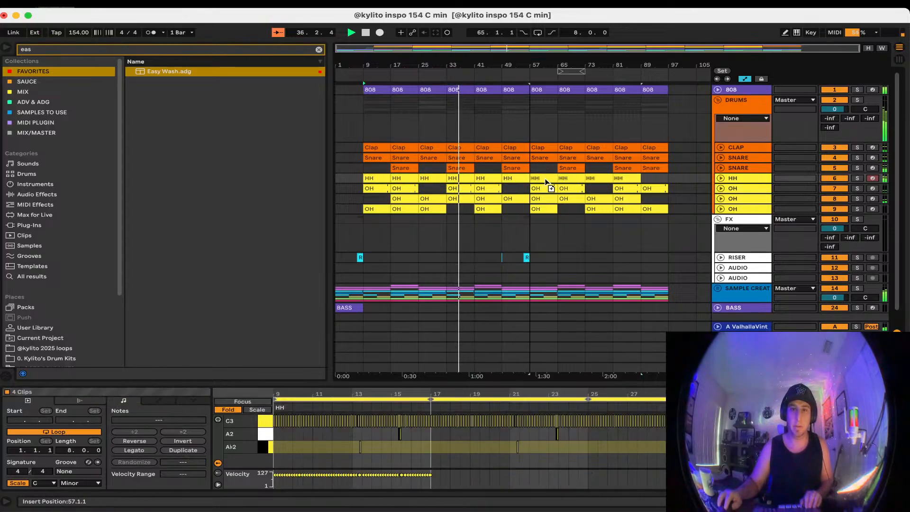
{"action": "left_click", "coordinate": [585, 230]}
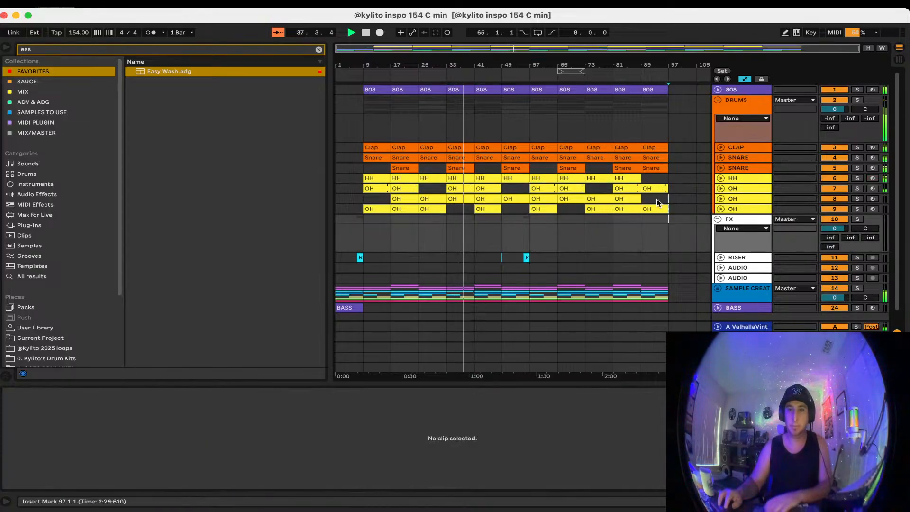
Delete the remaining OH clips at bar 89 on the first and last OH tracks
{"action": "left_click_drag", "start_coordinate": [662, 222], "coordinate": [647, 186]}
{"action": "key", "text": "Delete"}
{"action": "left_click", "coordinate": [655, 169]}
{"action": "left_click", "coordinate": [668, 208]}
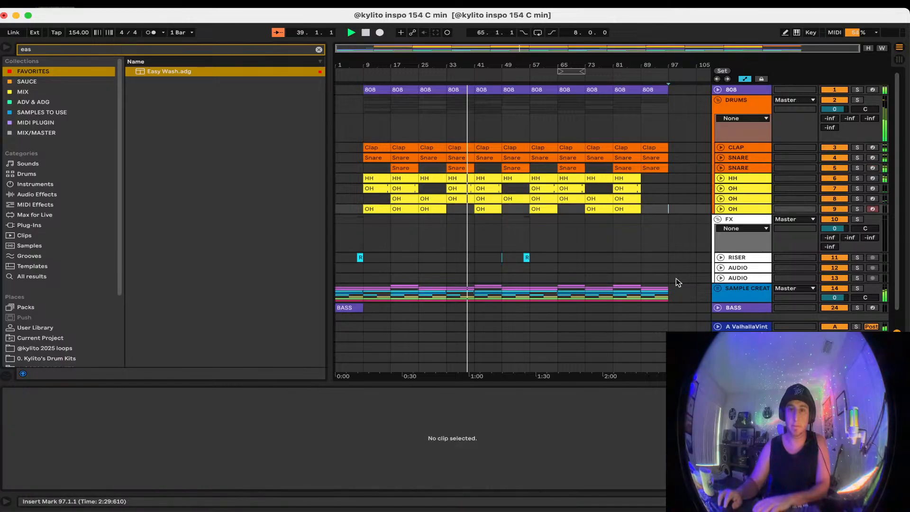
In the sample group, extend the STRING 1 and STRING 2 clips to bar 33, replacing the stray STRINGS fragment just before it
{"action": "left_click", "coordinate": [718, 291]}
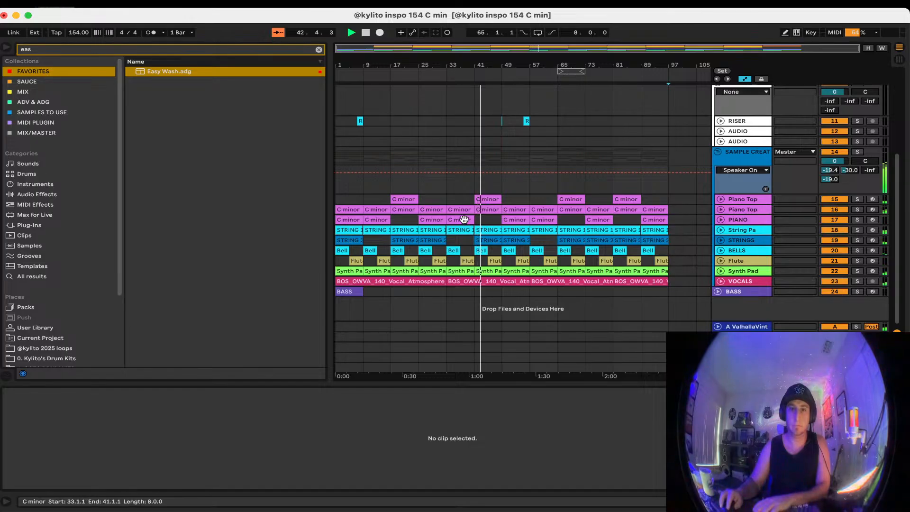
{"action": "left_click", "coordinate": [458, 227]}
{"action": "scroll", "coordinate": [450, 235], "scroll_direction": "up", "scroll_amount": 5}
{"action": "scroll", "coordinate": [447, 232], "scroll_direction": "up", "scroll_amount": 3}
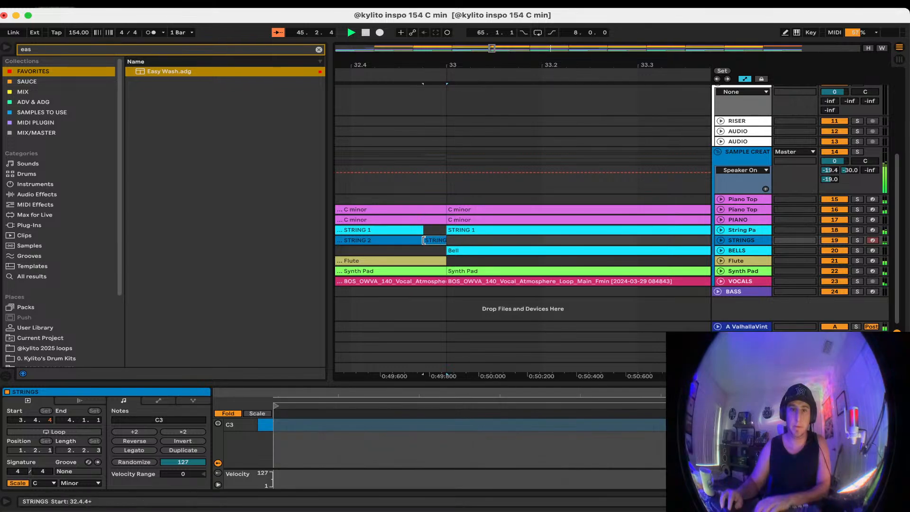
{"action": "left_click", "coordinate": [437, 238]}
{"action": "left_click_drag", "start_coordinate": [420, 230], "coordinate": [446, 230]}
{"action": "left_click", "coordinate": [482, 242]}
{"action": "key", "text": "plus"}
{"action": "key", "text": "plus"}
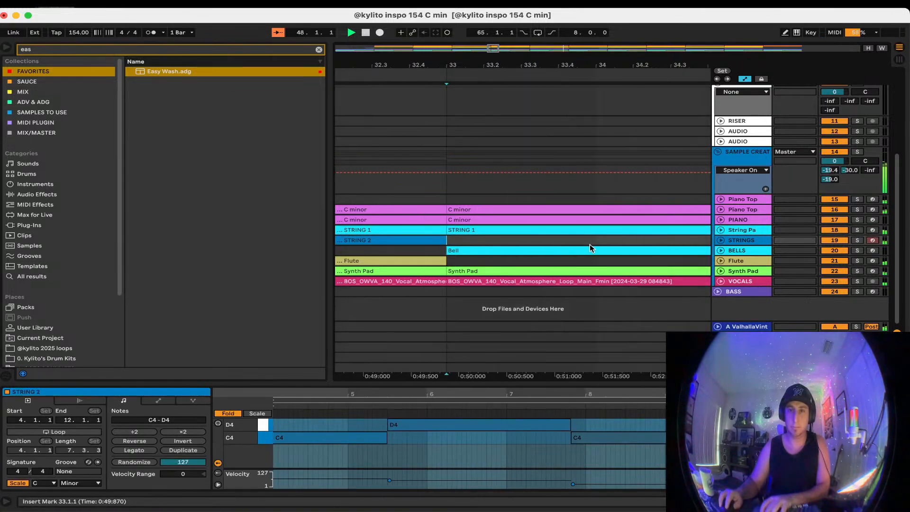
{"action": "scroll", "coordinate": [590, 243], "scroll_direction": "down", "scroll_amount": 15}
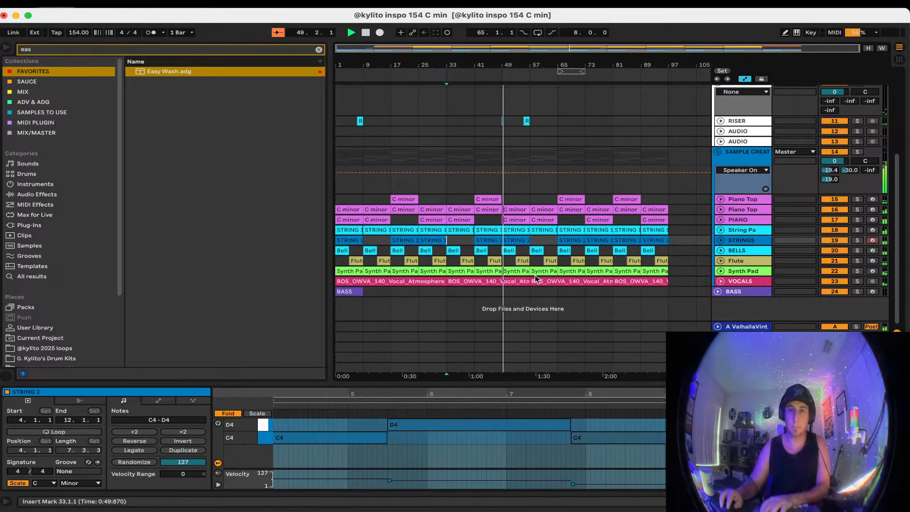
{"action": "left_click", "coordinate": [539, 314]}
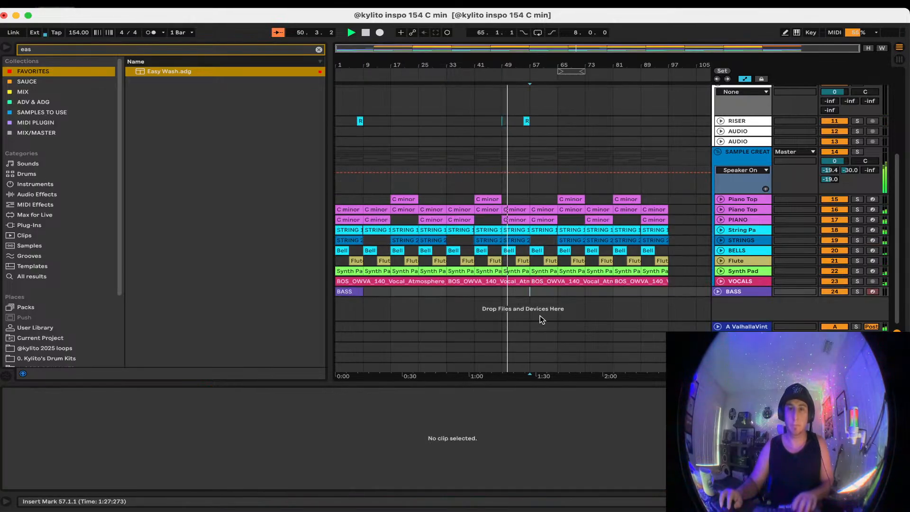
Search the whole browser library for rain and preview Cymatics - LIFE - Fire and Rain 3.wav
{"action": "scroll", "coordinate": [539, 313], "scroll_direction": "up", "scroll_amount": 6}
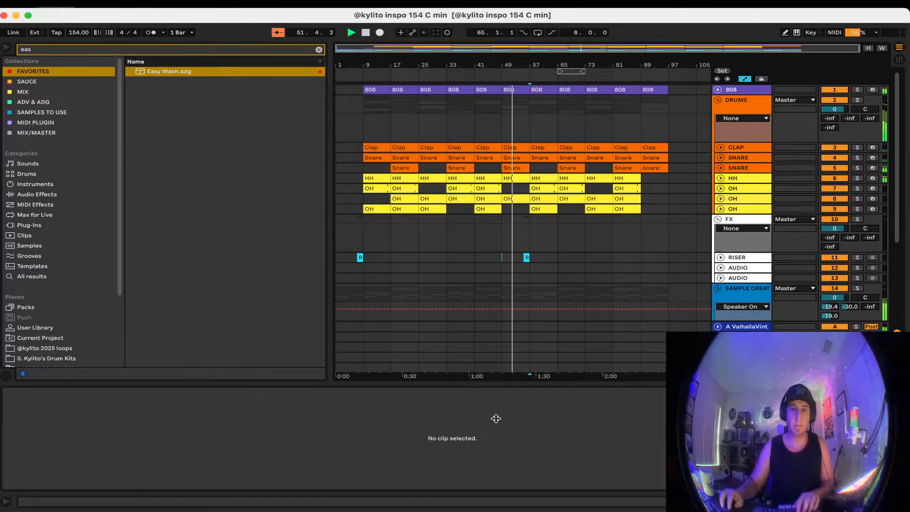
{"action": "key", "text": "super+alt+l"}
{"action": "left_click", "coordinate": [319, 49]}
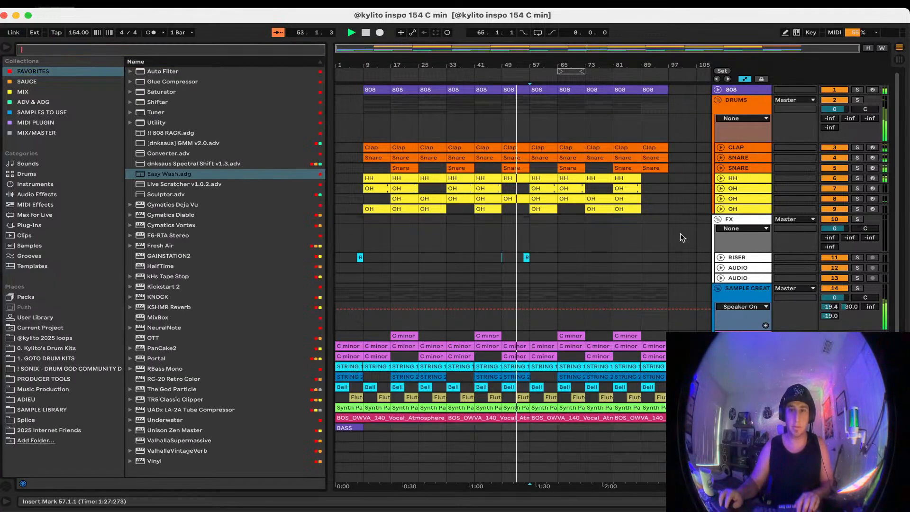
{"action": "type", "text": "rain"}
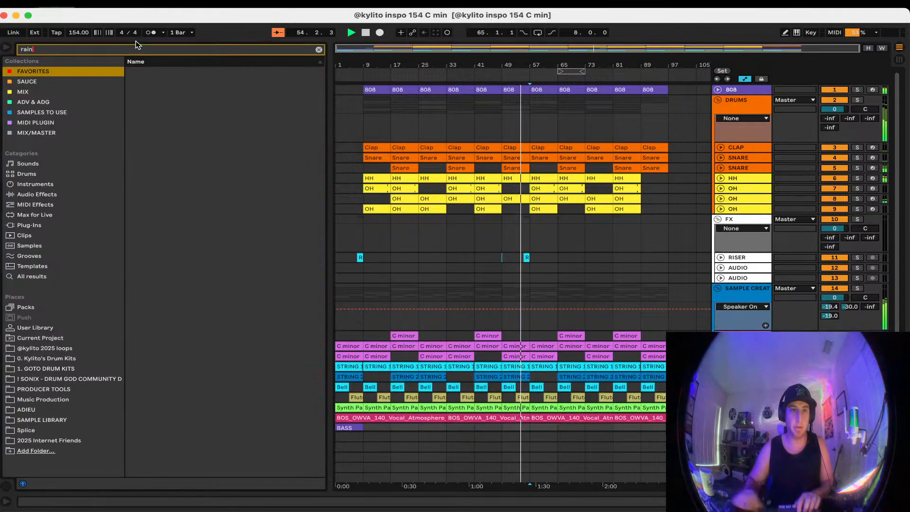
{"action": "left_click", "coordinate": [64, 268]}
{"action": "left_click", "coordinate": [61, 276]}
{"action": "left_click", "coordinate": [245, 225]}
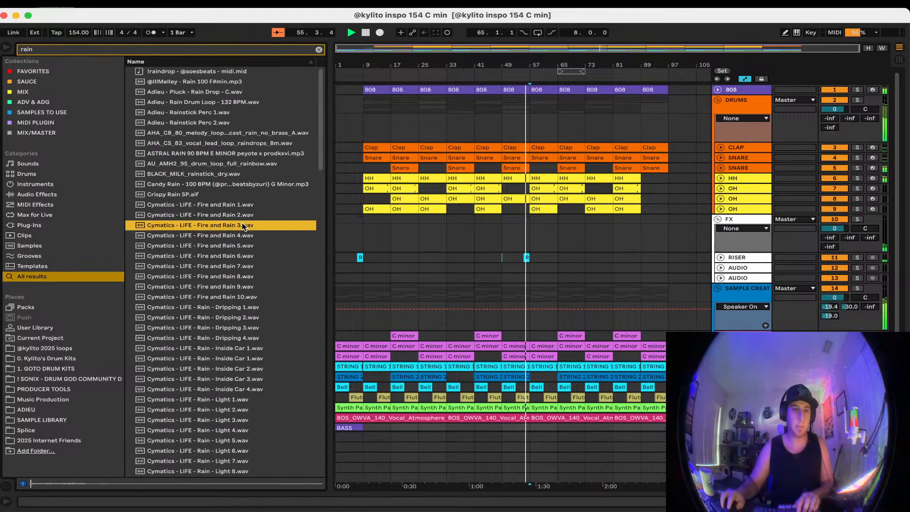
Place the Fire and Rain 3 sample on the lower AUDIO track at bars 1–9 and 49–57, and apply the FX group's color to its contents
{"action": "left_click_drag", "start_coordinate": [245, 225], "coordinate": [538, 282]}
{"action": "left_click_drag", "start_coordinate": [626, 278], "coordinate": [530, 279]}
{"action": "left_click", "coordinate": [672, 278]}
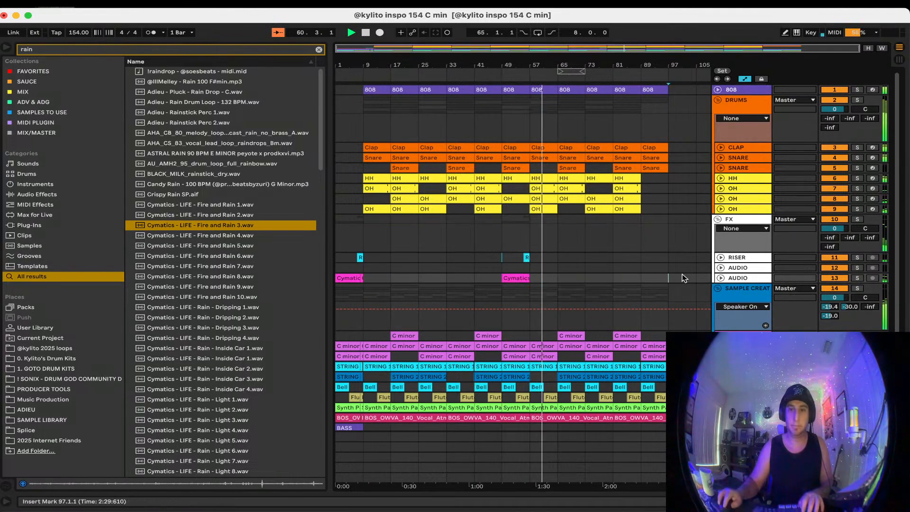
{"action": "right_click", "coordinate": [752, 222]}
{"action": "left_click", "coordinate": [805, 363]}
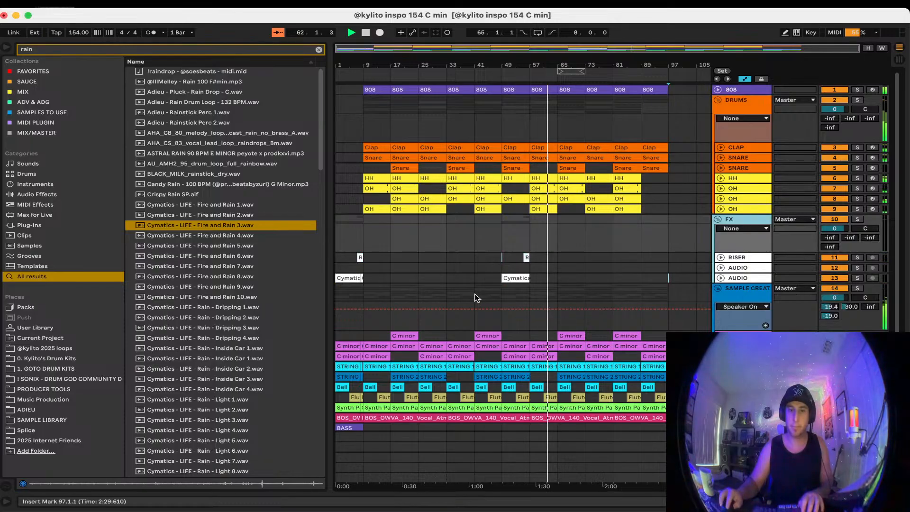
{"action": "left_click", "coordinate": [390, 278]}
{"action": "left_click", "coordinate": [362, 278]}
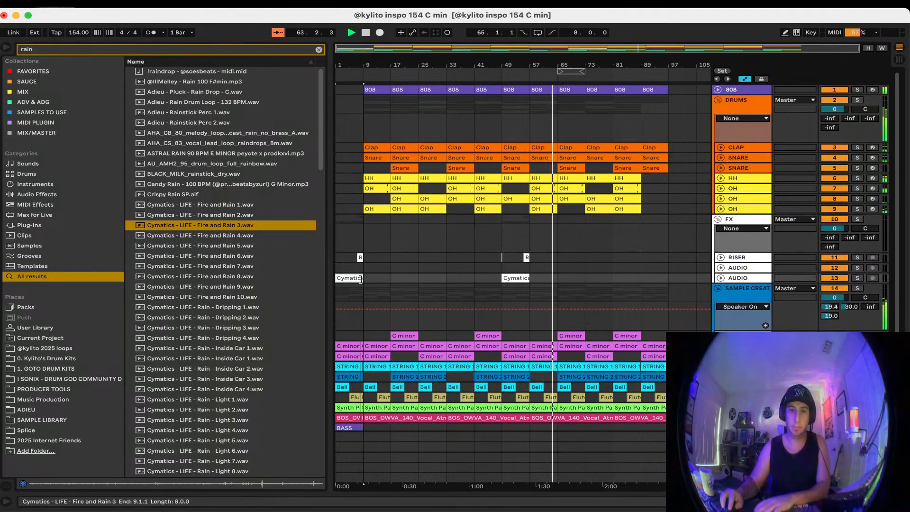
{"action": "key", "text": "super+f"}
{"action": "type", "text": "crash"}
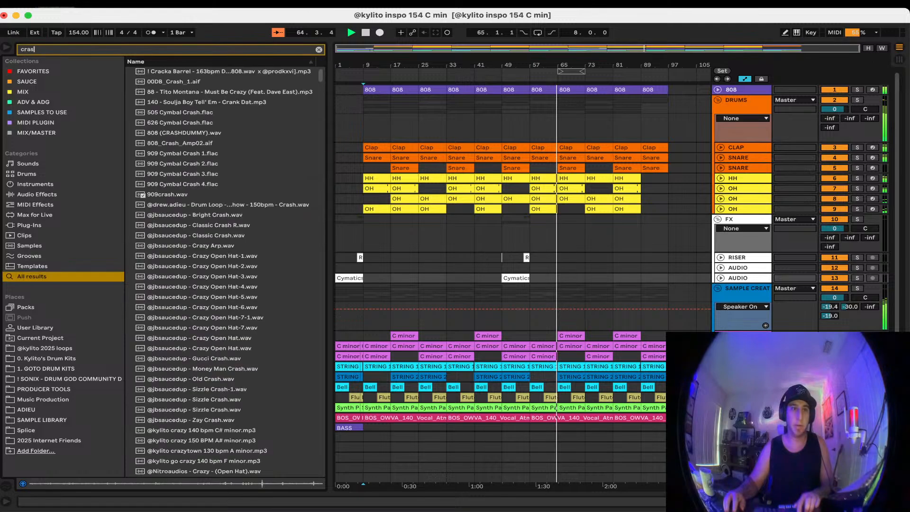
{"action": "left_click", "coordinate": [269, 215]}
{"action": "left_click_drag", "start_coordinate": [253, 215], "coordinate": [541, 269]}
Restart playback from the beginning and apply the FX group's color to the new crash clips
{"action": "left_click", "coordinate": [365, 32]}
{"action": "left_click", "coordinate": [353, 34]}
{"action": "right_click", "coordinate": [730, 219]}
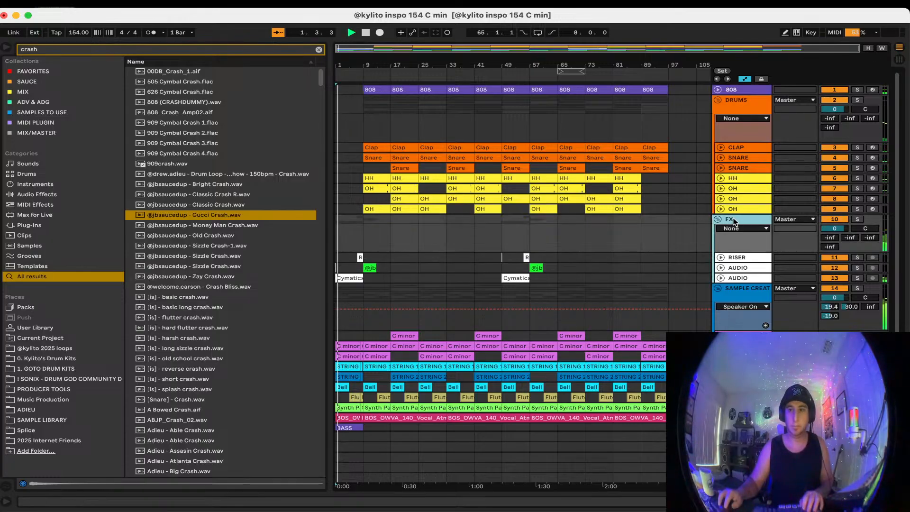
{"action": "left_click", "coordinate": [774, 363]}
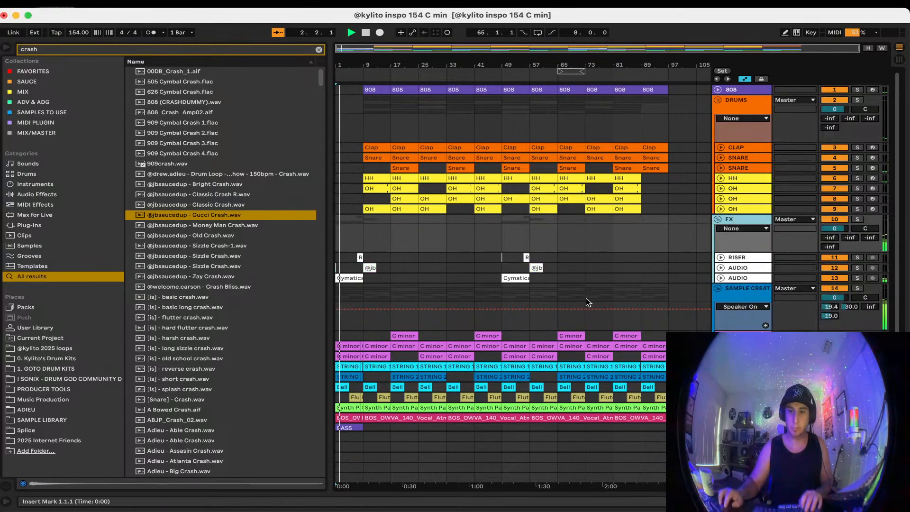
Rename the lower AUDIO track to Rain + Fire and set its volume to -12.5 dB
{"action": "left_click", "coordinate": [720, 278]}
{"action": "left_click", "coordinate": [758, 277]}
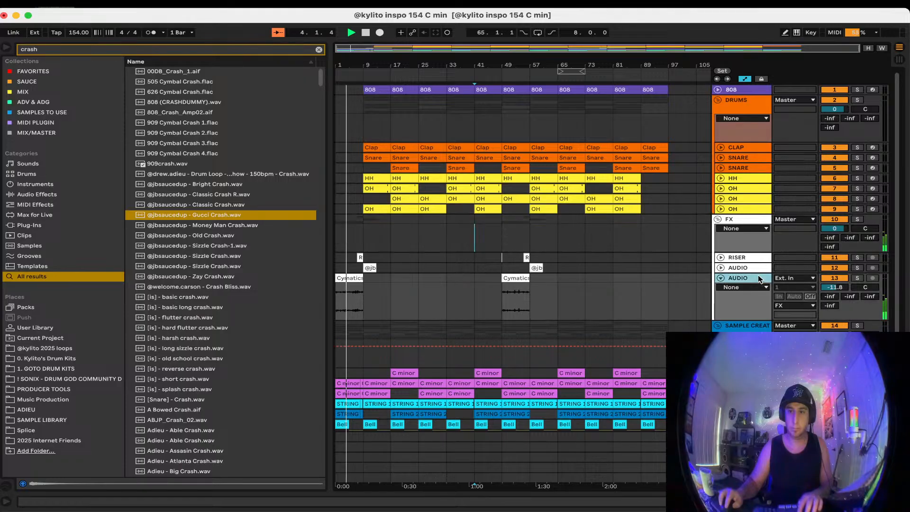
{"action": "key", "text": "super+r"}
{"action": "type", "text": "Rain"}
{"action": "key", "text": "Return"}
{"action": "key", "text": "super+s"}
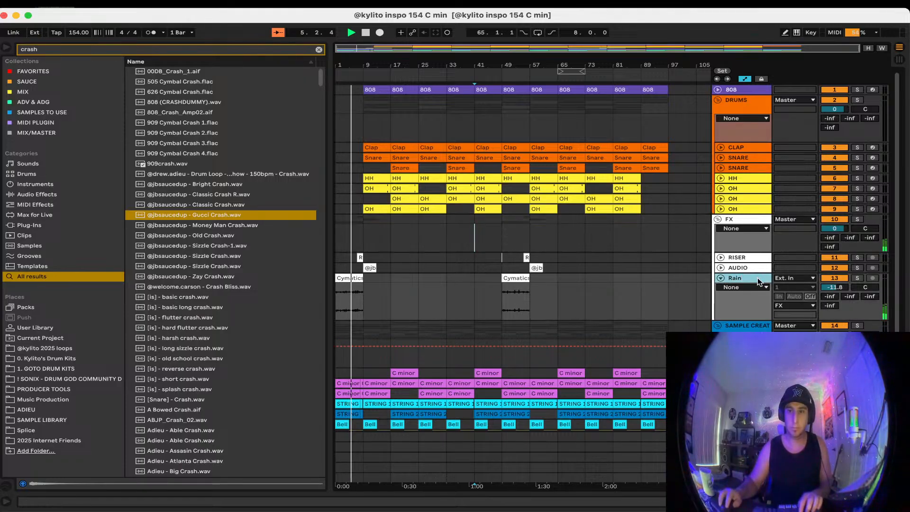
{"action": "type", "text": "+ Fire"}
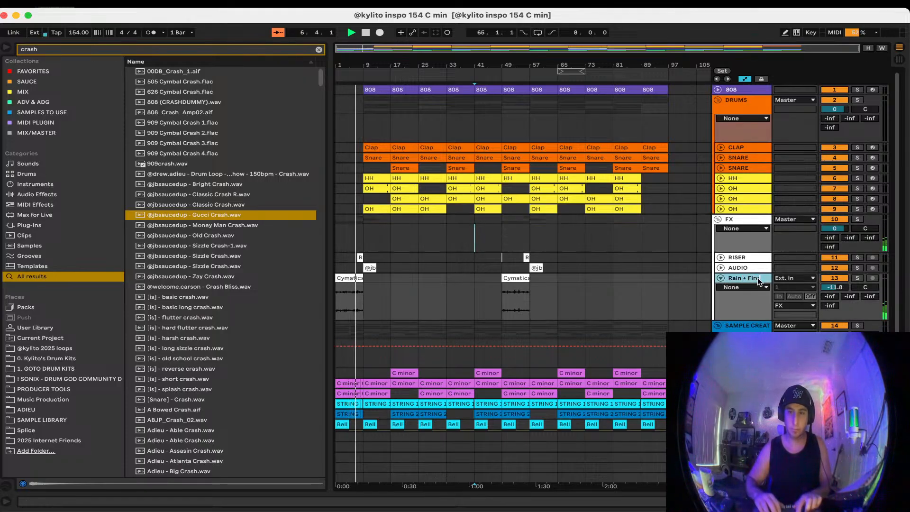
{"action": "left_click_drag", "start_coordinate": [826, 287], "coordinate": [829, 292]}
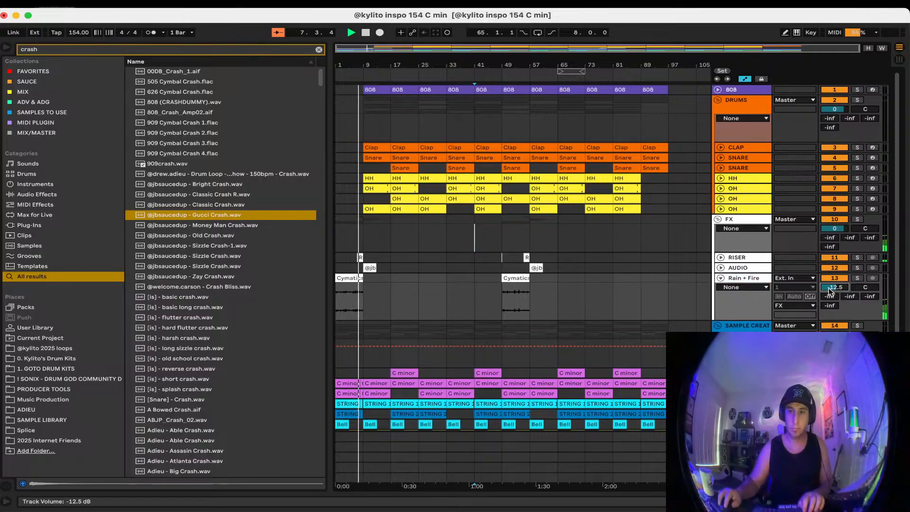
{"action": "left_click", "coordinate": [720, 278]}
Save the set with automation hidden, and set the RISER track's volume to -21.4 dB
{"action": "left_click", "coordinate": [607, 256]}
{"action": "key", "text": "super+s"}
{"action": "key", "text": "a"}
{"action": "left_click", "coordinate": [613, 236]}
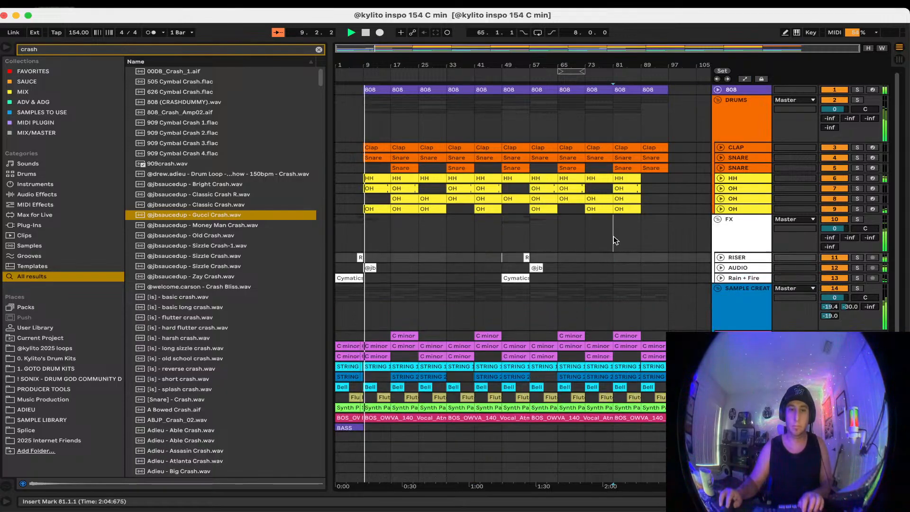
{"action": "left_click", "coordinate": [720, 257]}
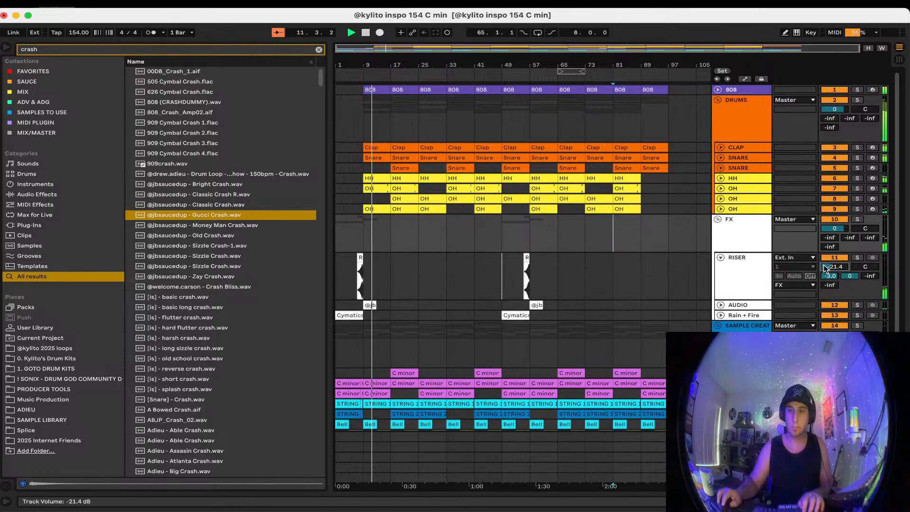
{"action": "left_click", "coordinate": [720, 257]}
Load the !! 400 Low Cut F6-RTA Stereo preset from the MIX/MASTER collection onto the FX group and save the set
{"action": "double_click", "coordinate": [740, 233]}
{"action": "left_click", "coordinate": [58, 70]}
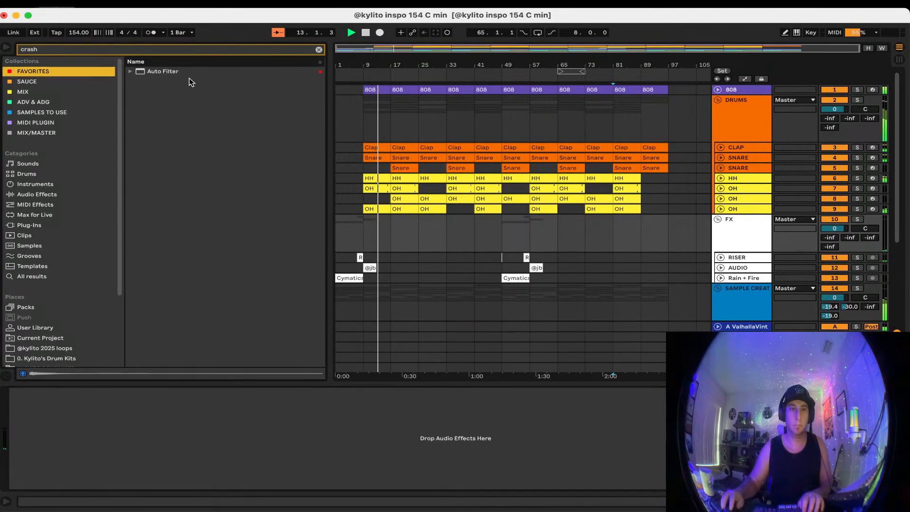
{"action": "left_click", "coordinate": [37, 132]}
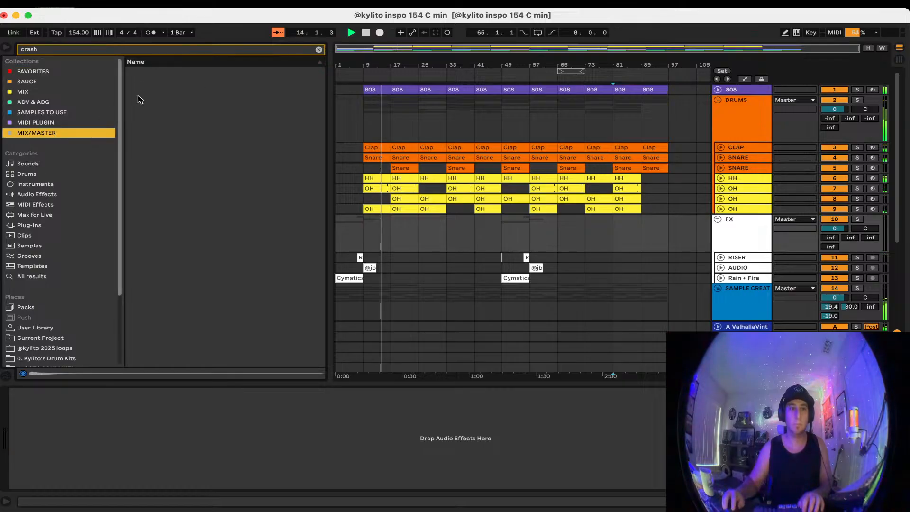
{"action": "left_click", "coordinate": [318, 49]}
{"action": "double_click", "coordinate": [203, 111]}
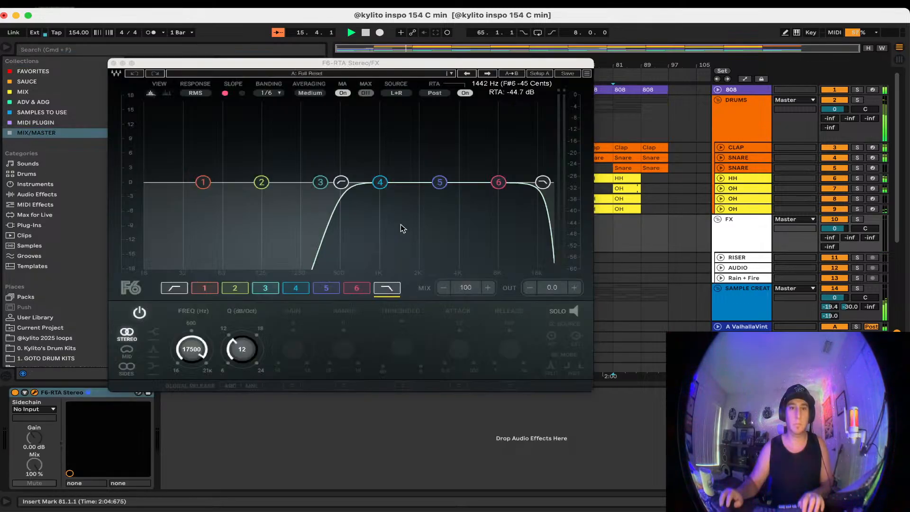
{"action": "left_click", "coordinate": [113, 65]}
{"action": "left_click", "coordinate": [366, 227]}
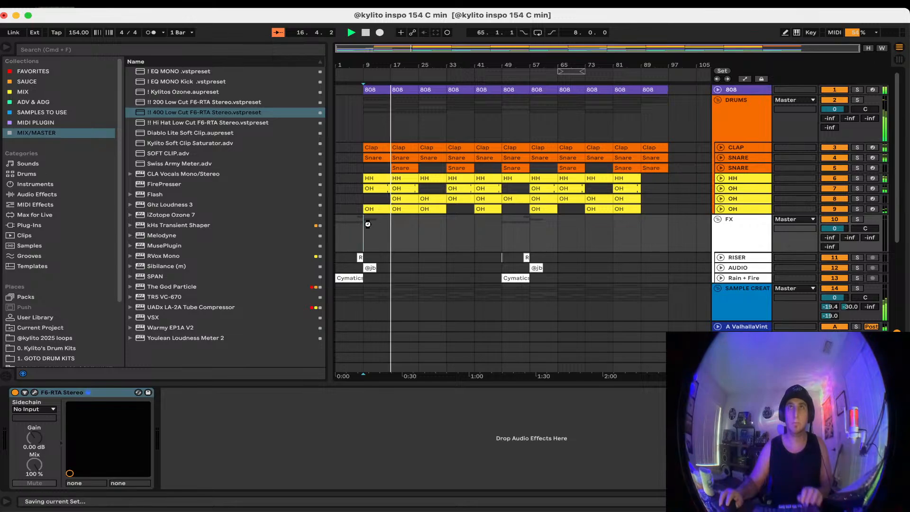
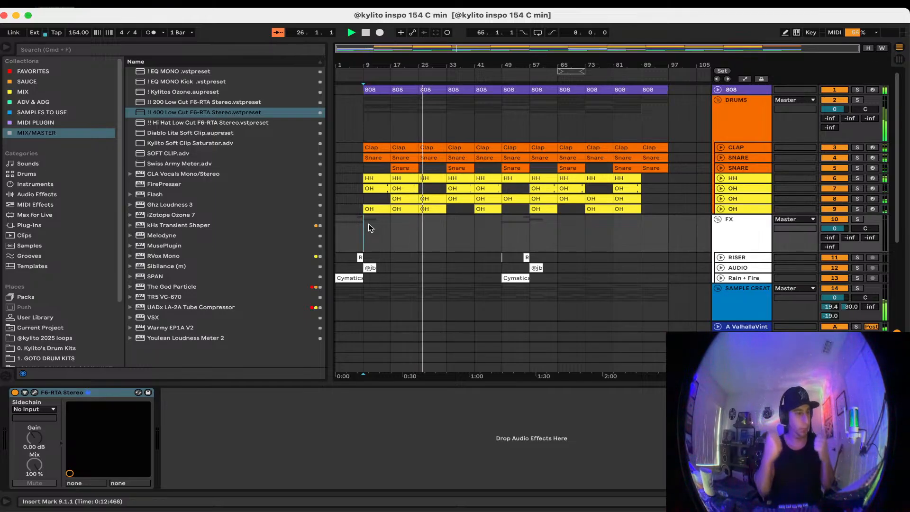
Load the !! Hi Hat Low Cut F6-RTA Stereo preset onto the HH track and remove its Tuner device
{"action": "left_click", "coordinate": [732, 177]}
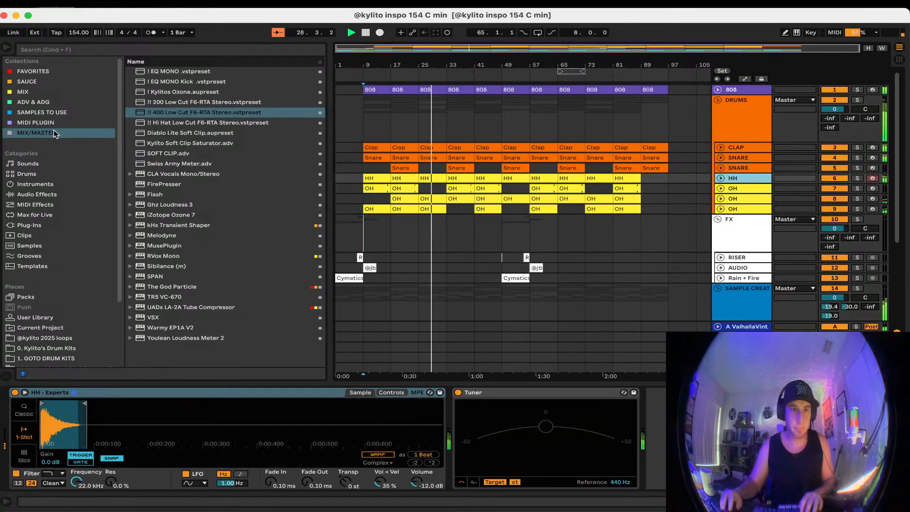
{"action": "double_click", "coordinate": [167, 112]}
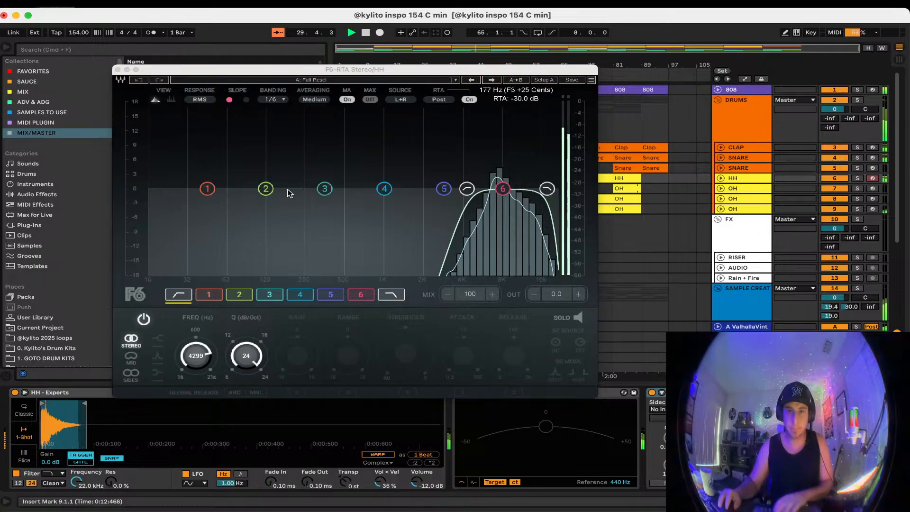
{"action": "left_click", "coordinate": [118, 70]}
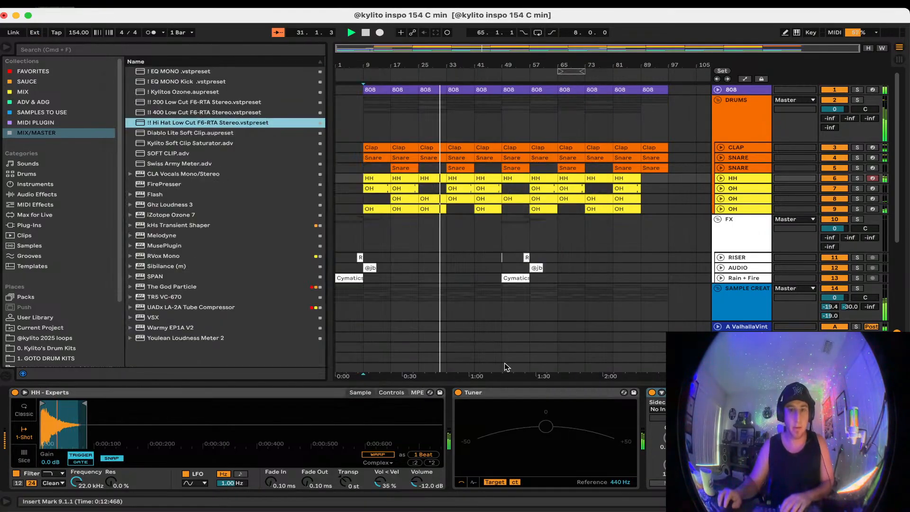
{"action": "left_click", "coordinate": [520, 392]}
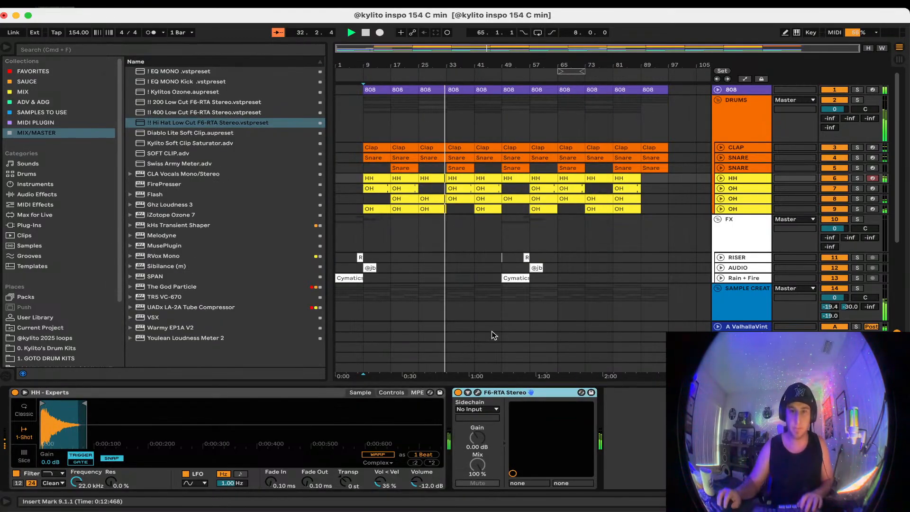
Delete the clip spanning bars 41 to 49 on the uppermost OH track
{"action": "left_click", "coordinate": [495, 327]}
{"action": "scroll", "coordinate": [413, 326], "scroll_direction": "down", "scroll_amount": 5}
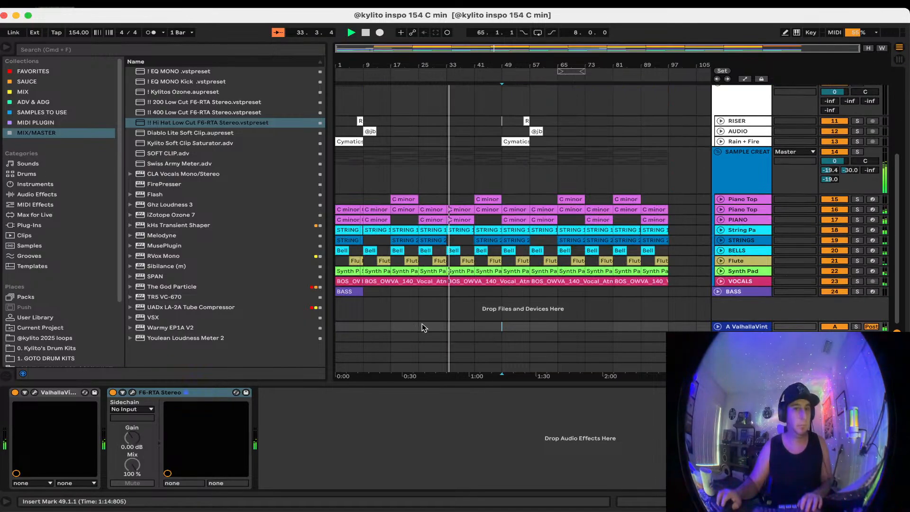
{"action": "scroll", "coordinate": [455, 251], "scroll_direction": "up", "scroll_amount": 5}
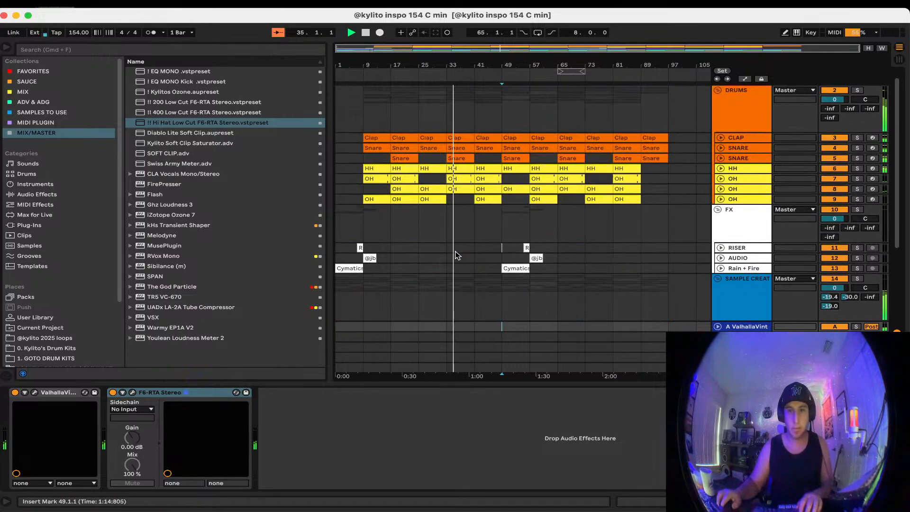
{"action": "left_click", "coordinate": [458, 256]}
{"action": "key", "text": "plus"}
{"action": "key", "text": "plus"}
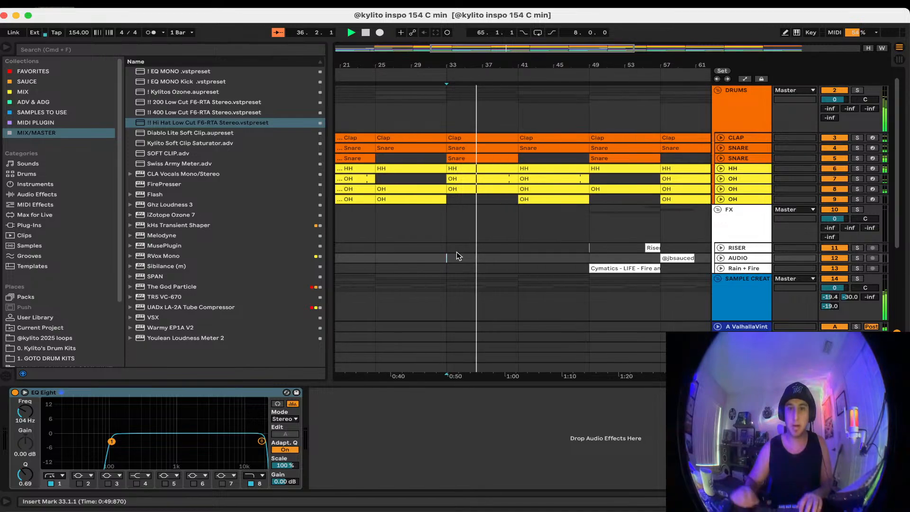
{"action": "left_click", "coordinate": [524, 180]}
{"action": "key", "text": "Delete"}
{"action": "left_click", "coordinate": [545, 231]}
{"action": "scroll", "coordinate": [547, 233], "scroll_direction": "up", "scroll_amount": 1}
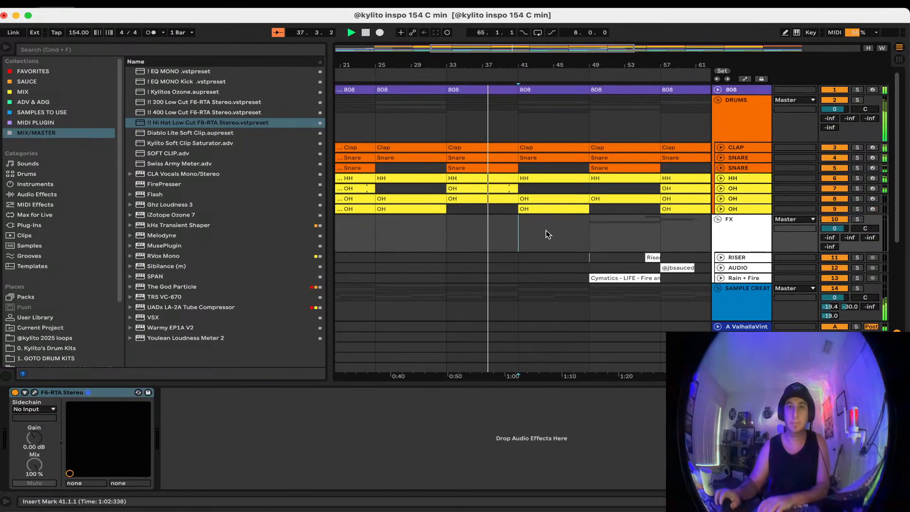
Inspect the 808 clip at bar 41, and hide the clip view to show the full arrangement
{"action": "left_click", "coordinate": [548, 89]}
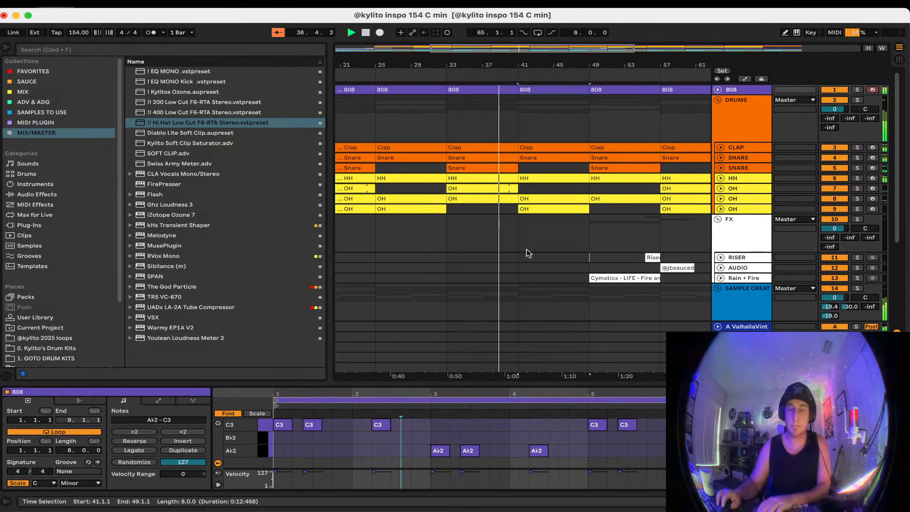
{"action": "left_click", "coordinate": [515, 284]}
{"action": "key", "text": "minus"}
{"action": "key", "text": "minus"}
{"action": "left_click", "coordinate": [558, 284]}
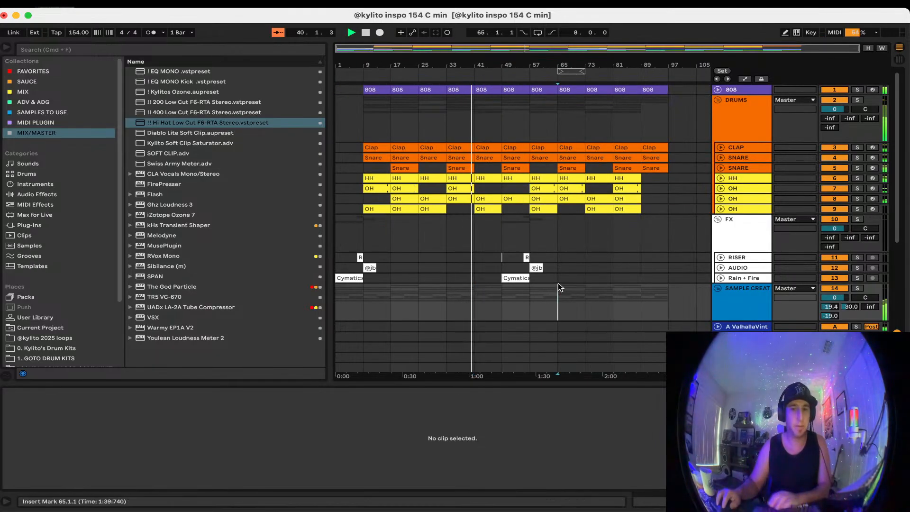
{"action": "double_click", "coordinate": [545, 383]}
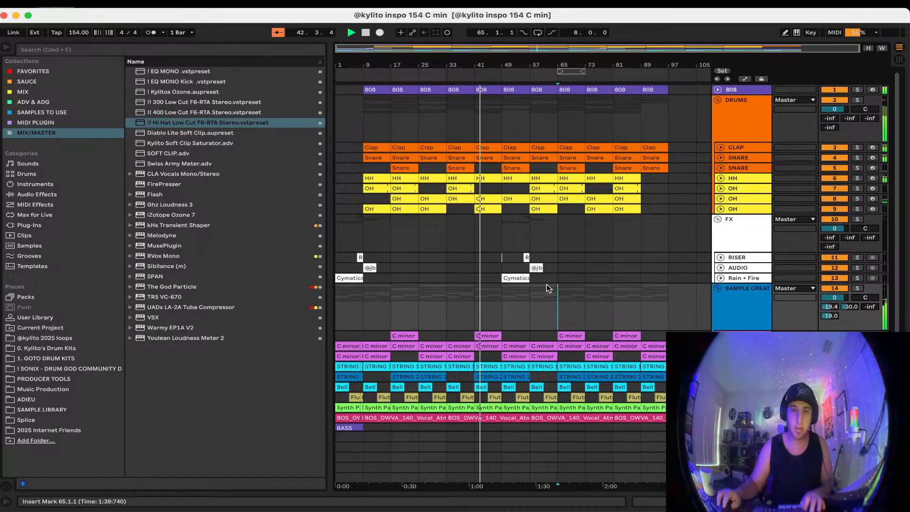
Clear bars 41 to 49 on the RISER track and save the set
{"action": "left_click_drag", "start_coordinate": [503, 259], "coordinate": [485, 256]}
{"action": "key", "text": "Delete"}
{"action": "key", "text": "super+s"}
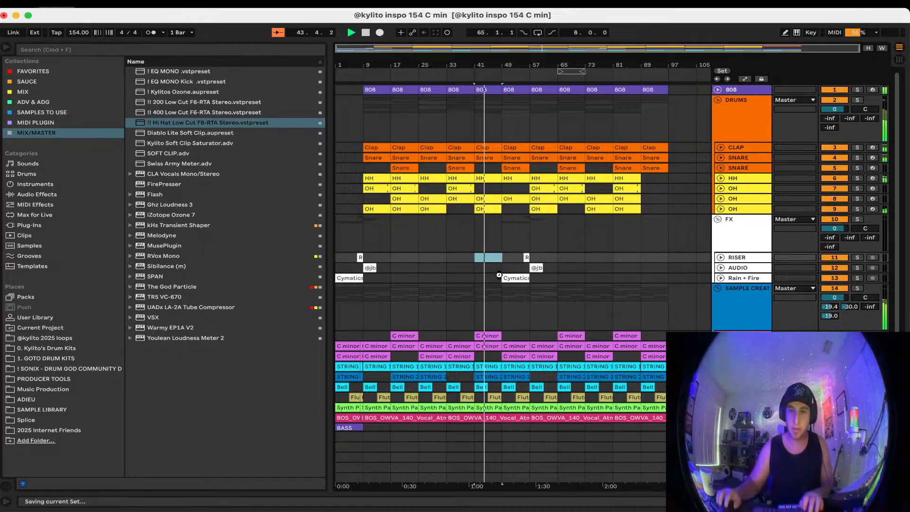
Extend the ends of the STRING 1 and STRING 2 clips to meet the next clips at bar 49
{"action": "left_click", "coordinate": [503, 258]}
{"action": "scroll", "coordinate": [504, 258], "scroll_direction": "up", "scroll_amount": 4}
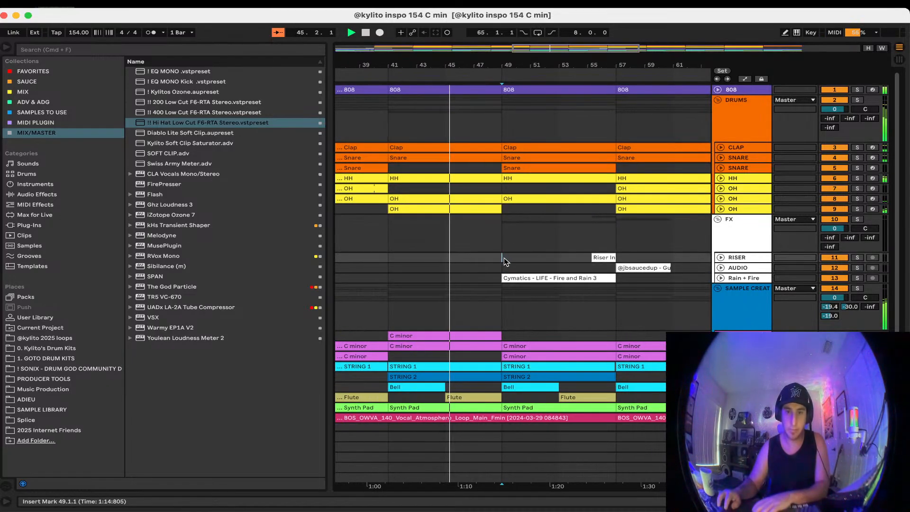
{"action": "scroll", "coordinate": [519, 260], "scroll_direction": "up", "scroll_amount": 5}
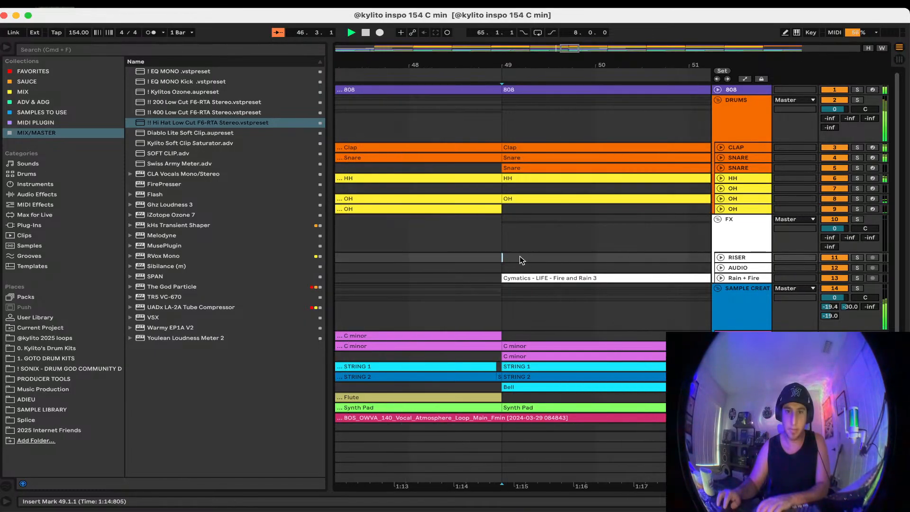
{"action": "left_click_drag", "start_coordinate": [495, 368], "coordinate": [502, 369]}
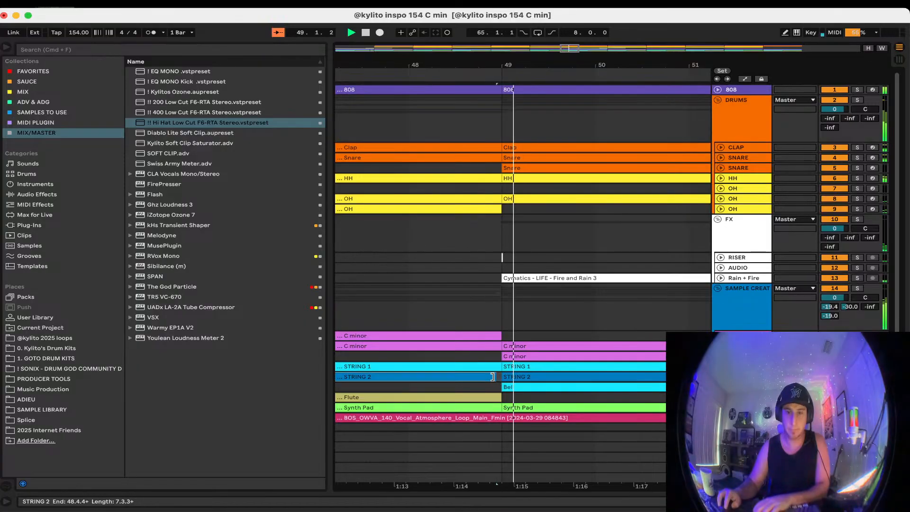
{"action": "left_click", "coordinate": [536, 295]}
Delete the tiny leftover clip at bar 49 on the RISER track and show the whole arrangement
{"action": "left_click", "coordinate": [501, 257]}
{"action": "key", "text": "Delete"}
{"action": "key", "text": "plus"}
{"action": "key", "text": "plus"}
{"action": "key", "text": "plus"}
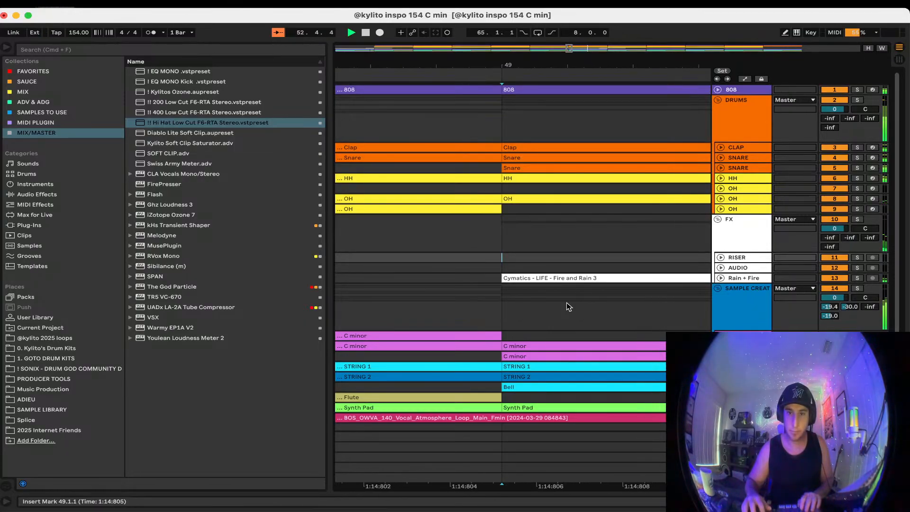
{"action": "key", "text": "w"}
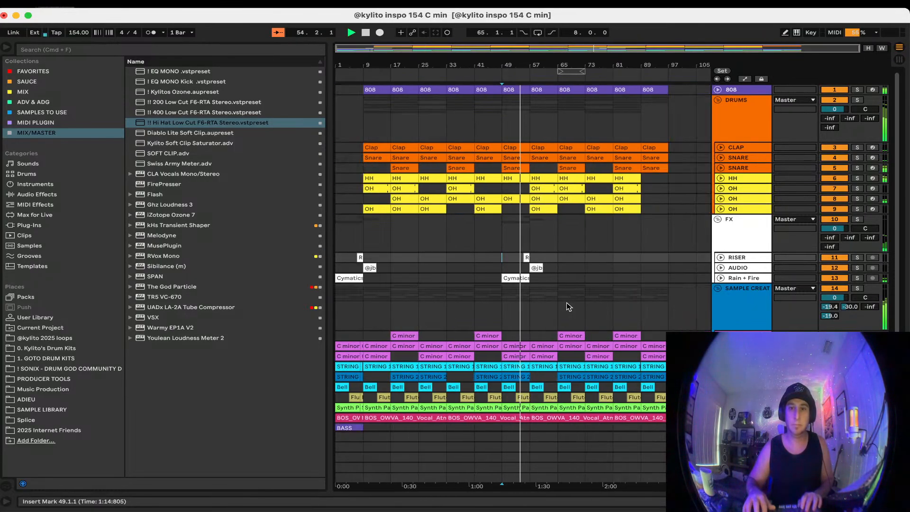
Lower the snare notes from 6.4.3 to 8.1.3 in the lower SNARE track's bar 49 clip to velocities 66–77, and save
{"action": "double_click", "coordinate": [516, 167]}
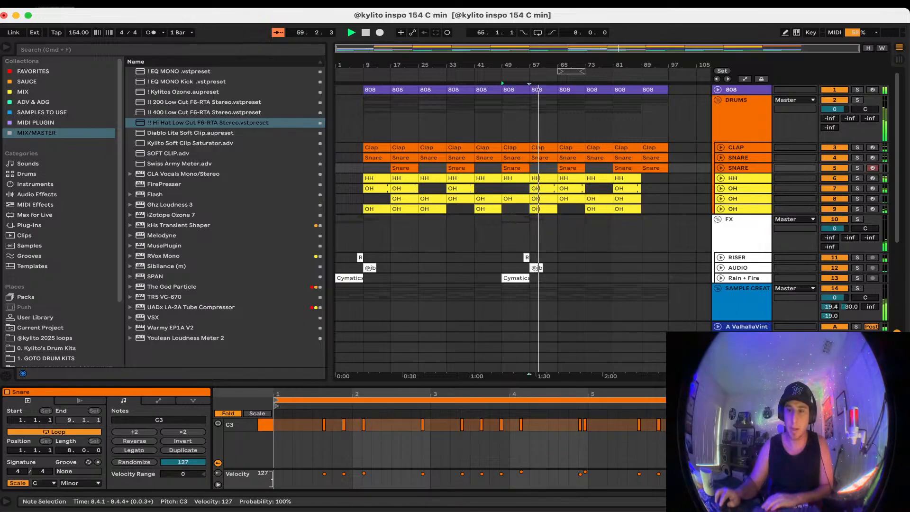
{"action": "left_click_drag", "start_coordinate": [834, 473], "coordinate": [835, 479]}
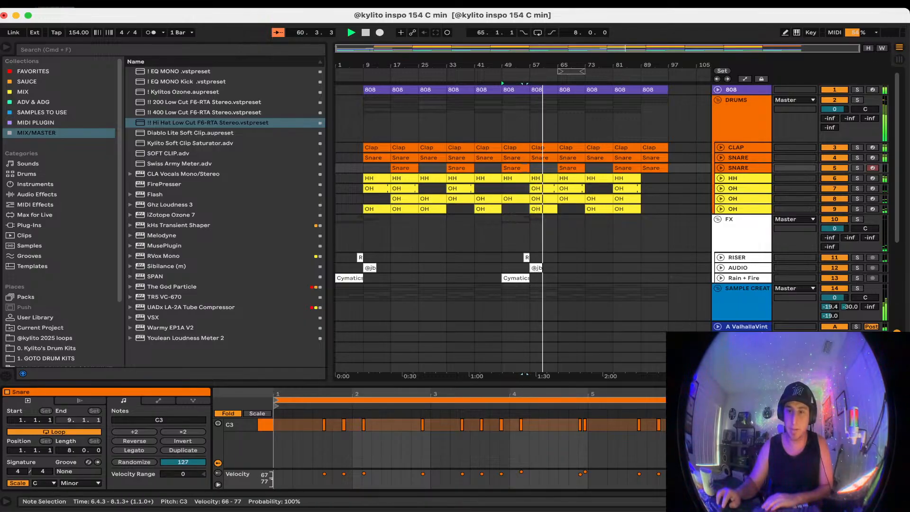
{"action": "left_click", "coordinate": [585, 256]}
{"action": "key", "text": "super+s"}
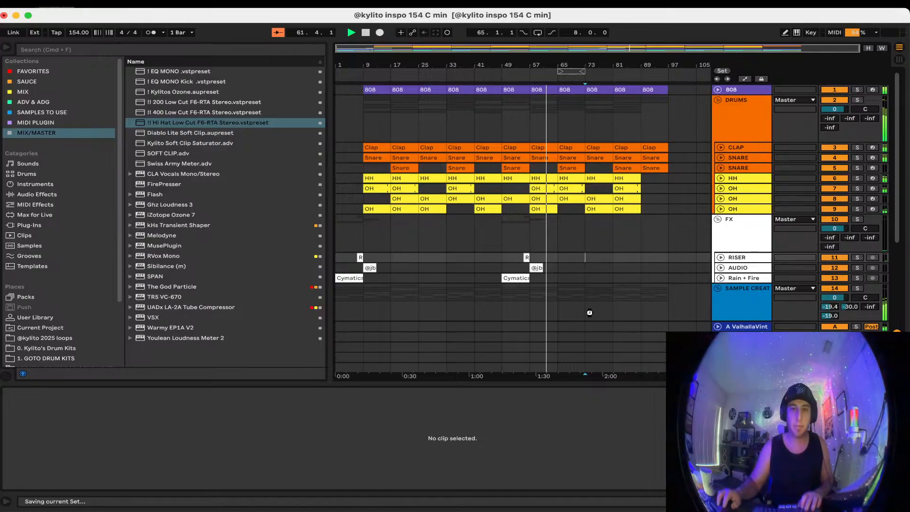
Set the SAMPLE CREATION group's volume to -3.0 dB, fold the group, and save the set
{"action": "left_click_drag", "start_coordinate": [576, 382], "coordinate": [548, 501]}
{"action": "left_click", "coordinate": [596, 319]}
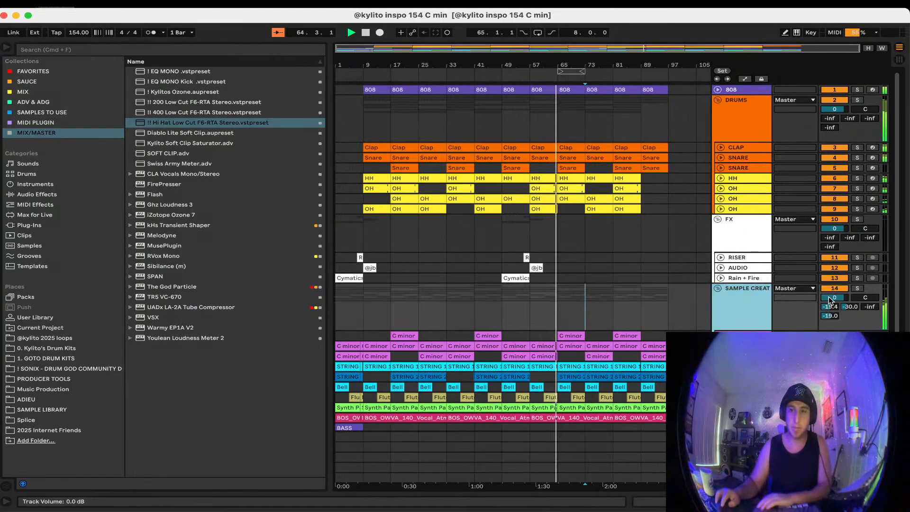
{"action": "left_click_drag", "start_coordinate": [830, 299], "coordinate": [830, 307]}
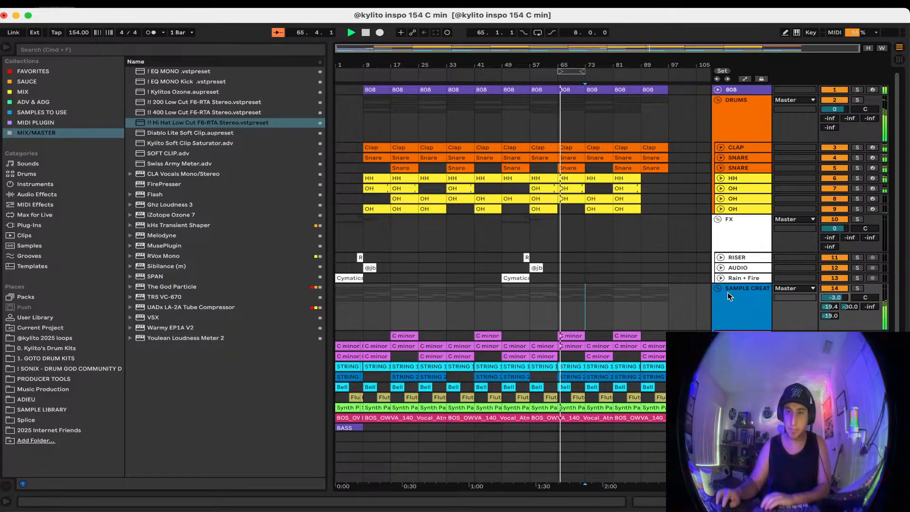
{"action": "left_click", "coordinate": [717, 288]}
{"action": "left_click", "coordinate": [670, 244]}
{"action": "key", "text": "super+s"}
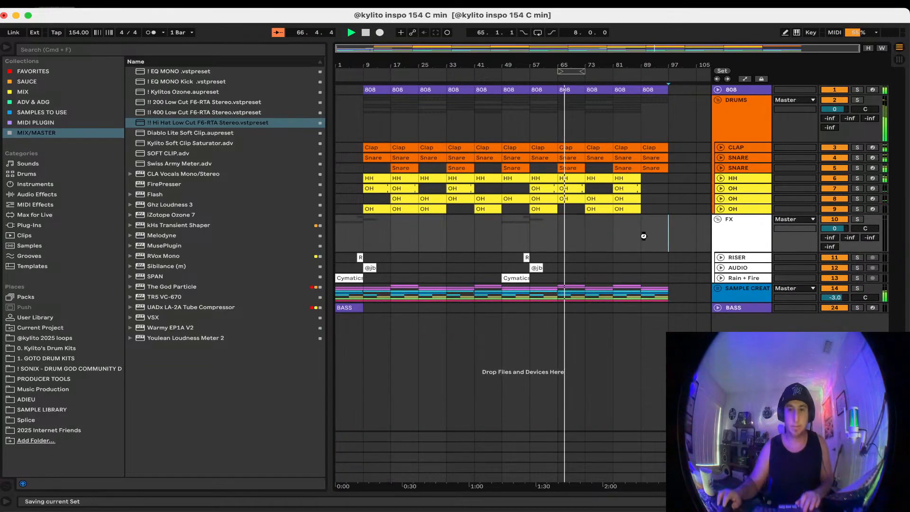
Set the arrangement loop range to span the full beat, from bar 1 to bar 97
{"action": "left_click", "coordinate": [643, 240]}
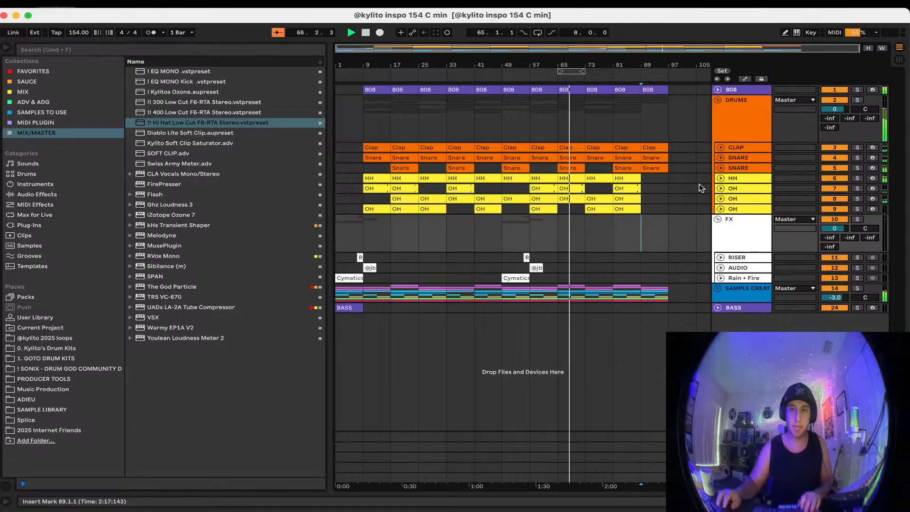
{"action": "left_click", "coordinate": [740, 120]}
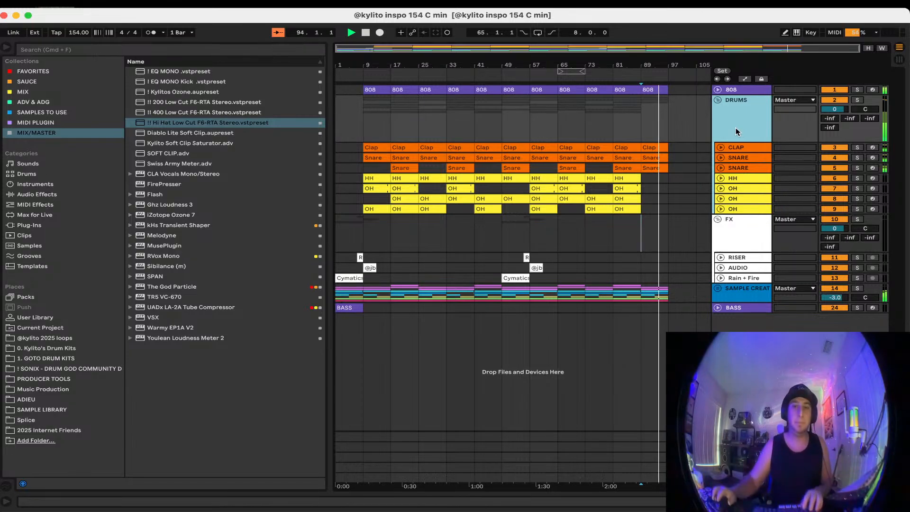
{"action": "left_click_drag", "start_coordinate": [560, 72], "coordinate": [290, 84]}
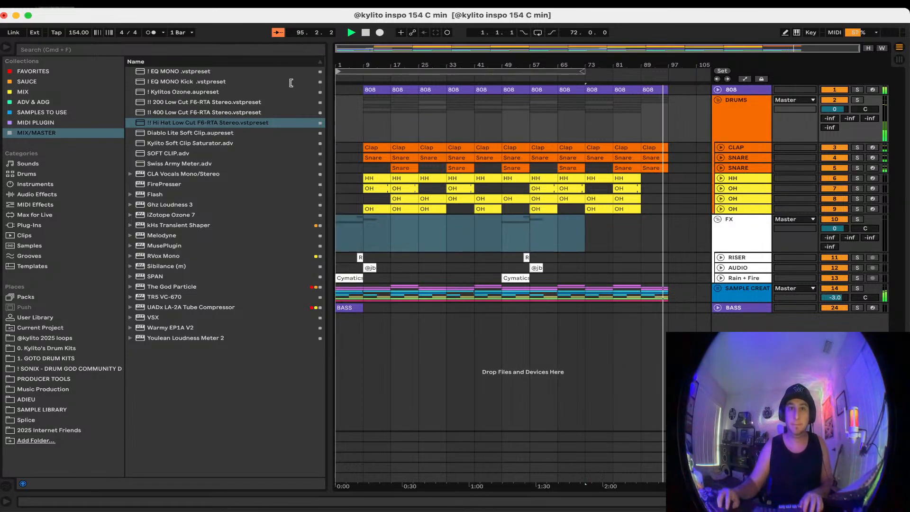
{"action": "left_click_drag", "start_coordinate": [579, 71], "coordinate": [666, 72]}
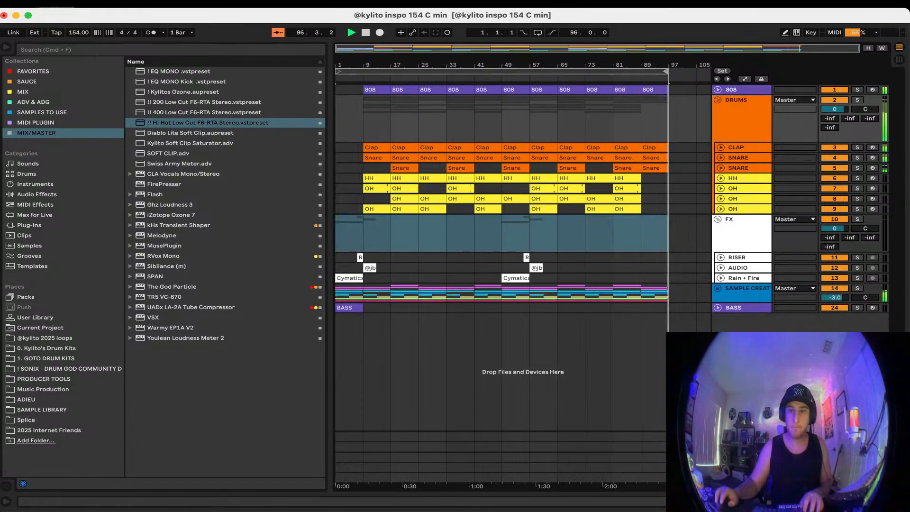
Restart playback from the beginning and add Utility from the FAVORITES collection to the Master chain between SPAN and Swiss Army Meter
{"action": "double_click", "coordinate": [741, 477]}
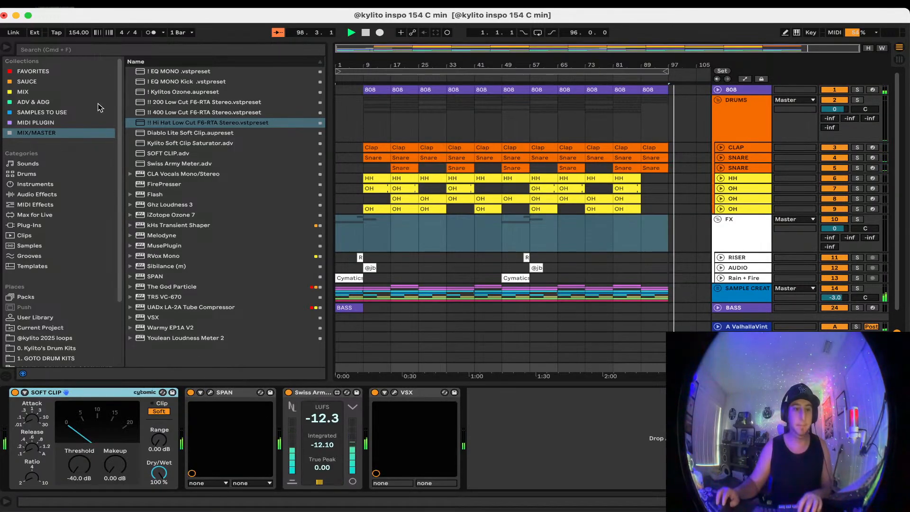
{"action": "double_click", "coordinate": [366, 33]}
{"action": "left_click", "coordinate": [351, 33]}
{"action": "left_click", "coordinate": [85, 71]}
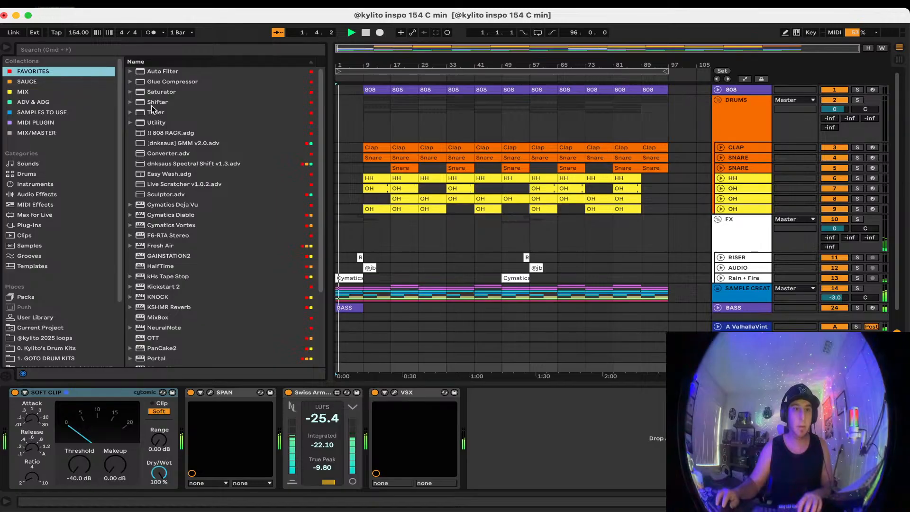
{"action": "left_click", "coordinate": [190, 122]}
{"action": "left_click_drag", "start_coordinate": [203, 165], "coordinate": [308, 419]}
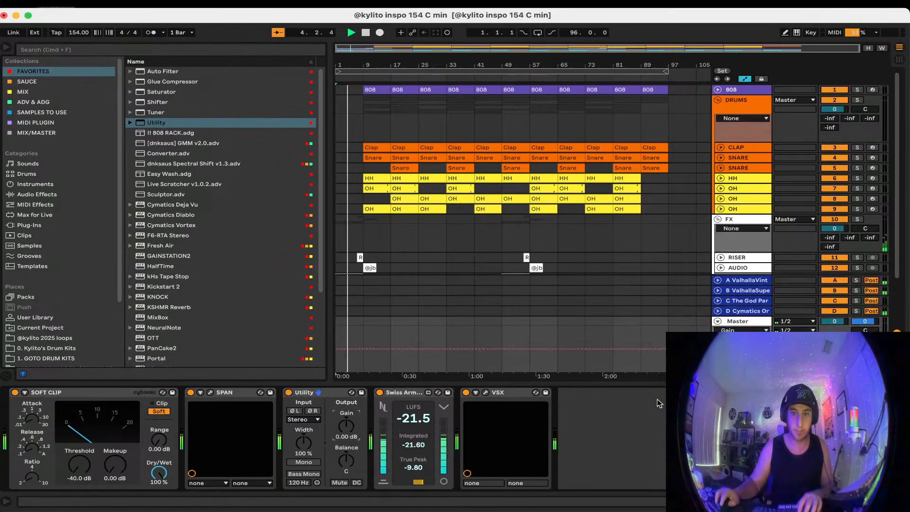
Automate the Master Utility's gain to fade out from bar 89 to bar 97, hide automation, and save the set
{"action": "scroll", "coordinate": [652, 352], "scroll_direction": "down", "scroll_amount": 3}
{"action": "left_click", "coordinate": [640, 349]}
{"action": "left_click_drag", "start_coordinate": [668, 349], "coordinate": [668, 372]}
{"action": "key", "text": "a"}
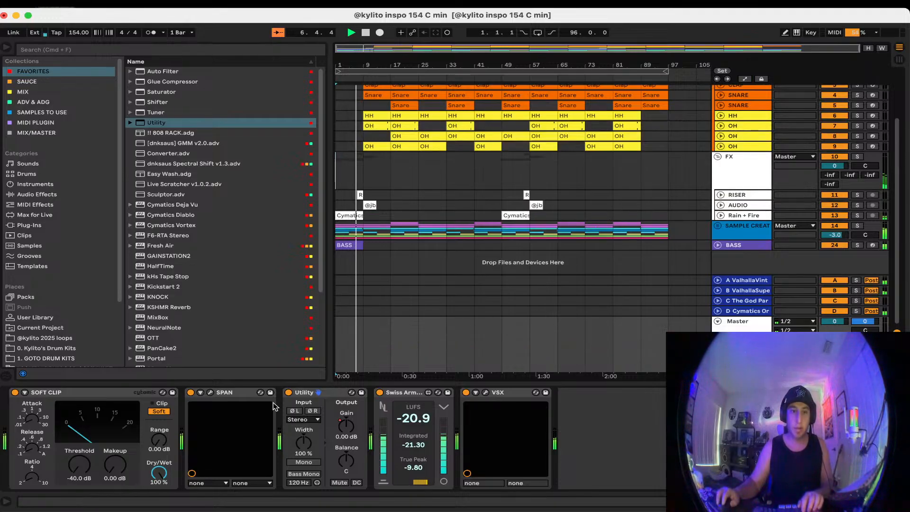
{"action": "key", "text": "super+s"}
Hide the device view to enlarge the arrangement, and turn on looping for bars 1 to 97
{"action": "left_click", "coordinate": [378, 300]}
{"action": "left_click_drag", "start_coordinate": [400, 384], "coordinate": [403, 472]}
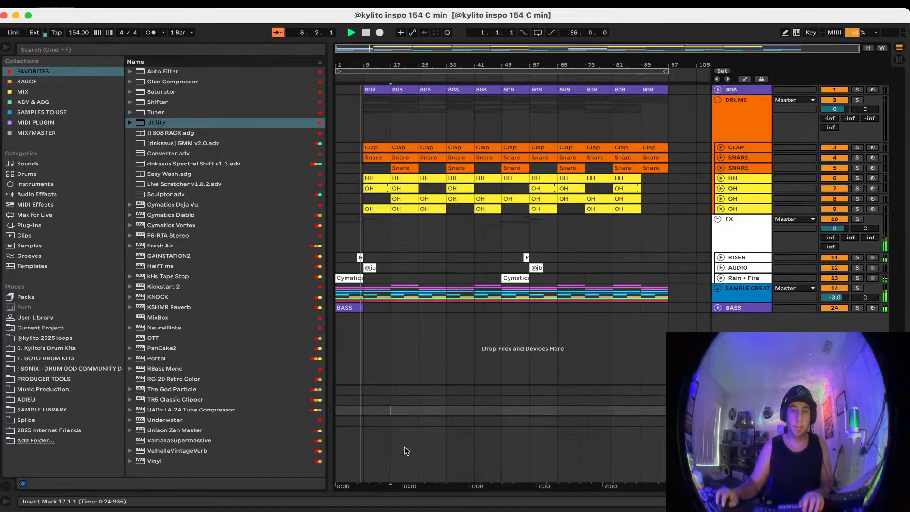
{"action": "left_click", "coordinate": [401, 353]}
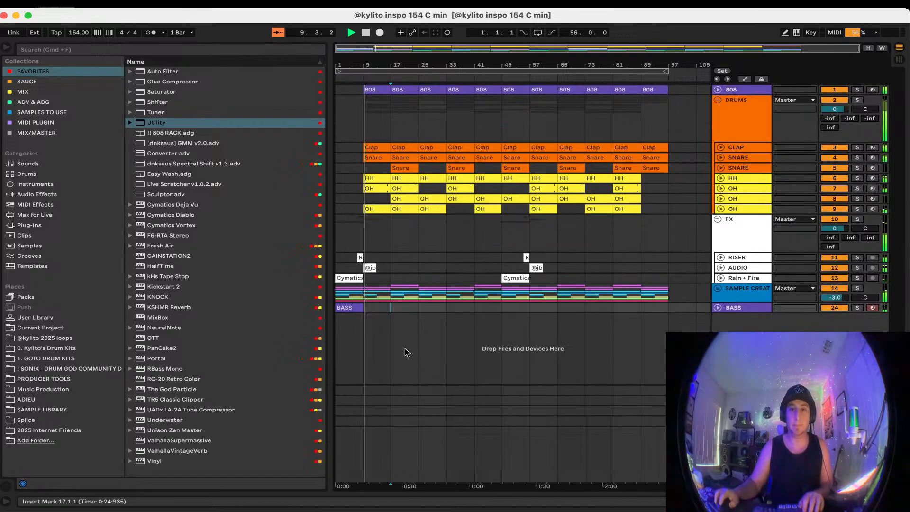
{"action": "key", "text": "super+l"}
Collect all of the finished beat's files into its project and save the set
{"action": "left_click", "coordinate": [449, 236]}
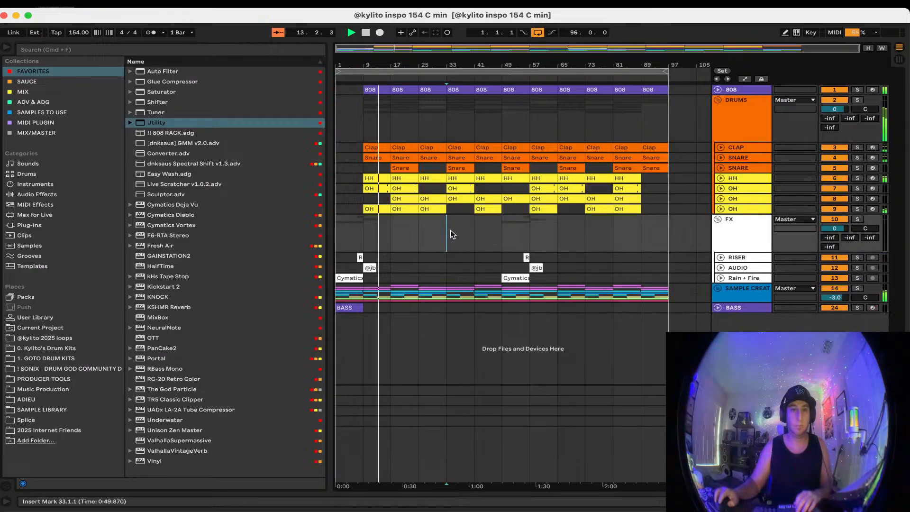
{"action": "left_click", "coordinate": [52, 4]}
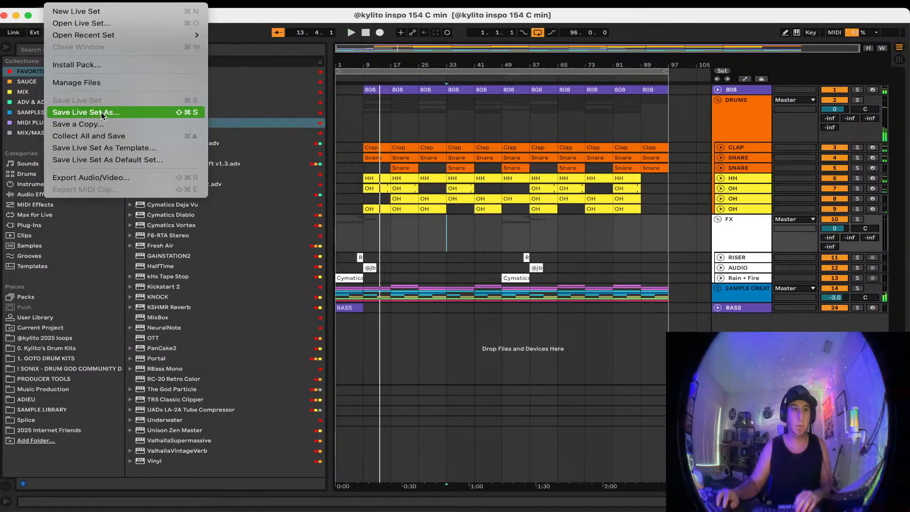
{"action": "left_click", "coordinate": [97, 138]}
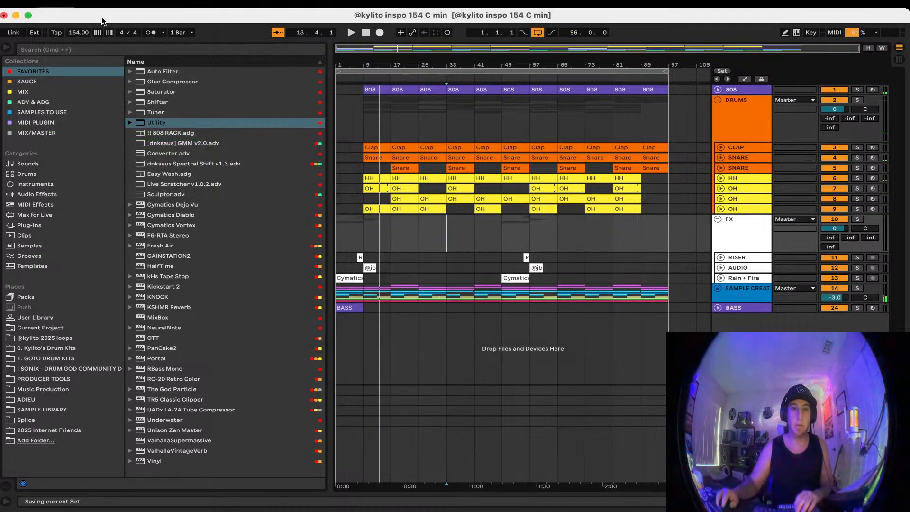
Export the finished beat's Master output as audio with MP3 encoding, keeping the existing export settings
{"action": "left_click", "coordinate": [52, 4]}
{"action": "left_click", "coordinate": [85, 177]}
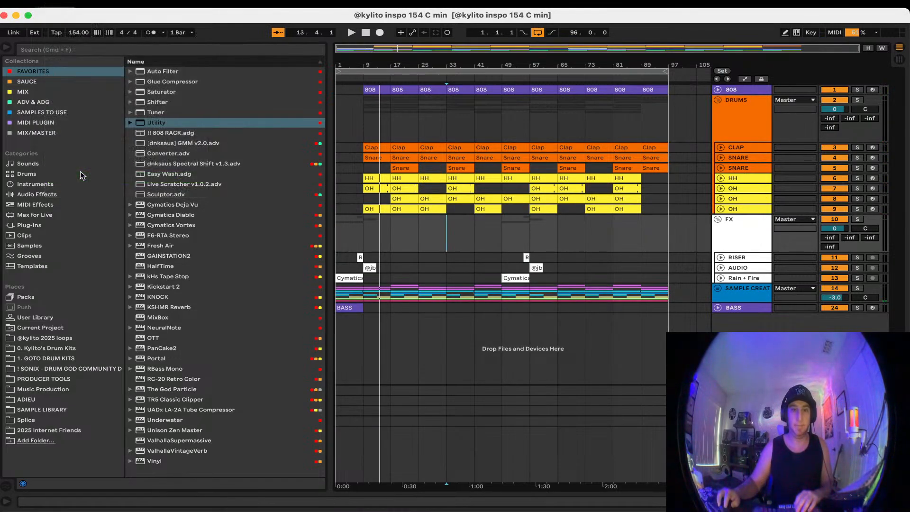
{"action": "key", "text": "Return"}
{"action": "key", "text": "Return"}
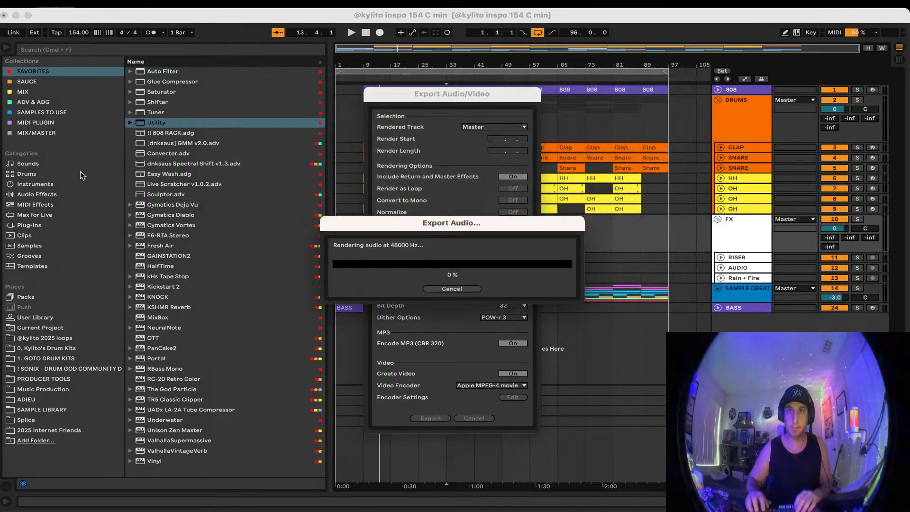
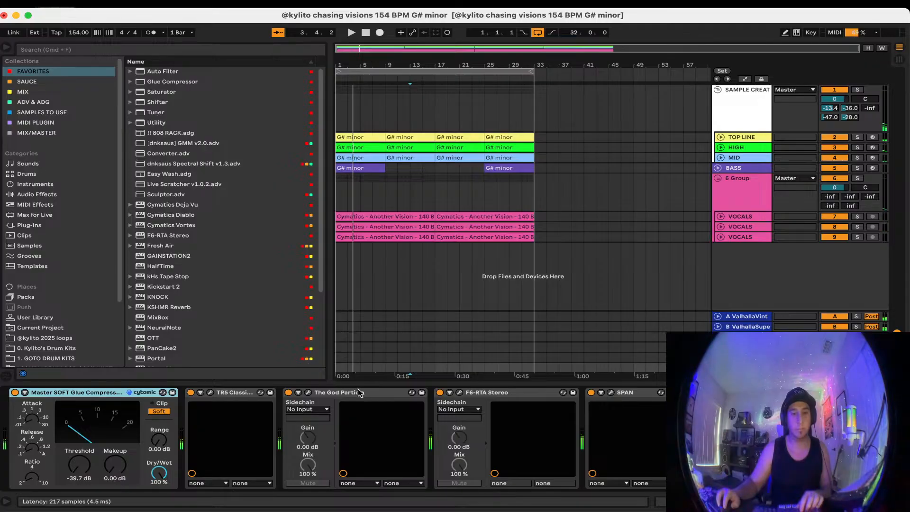
Move the Master's Glue Compressor, TR5 clipper, The God Particle and F6-RTA Stereo to the end of the sample group's device chain
{"action": "left_click", "coordinate": [361, 394]}
{"action": "left_click", "coordinate": [504, 396]}
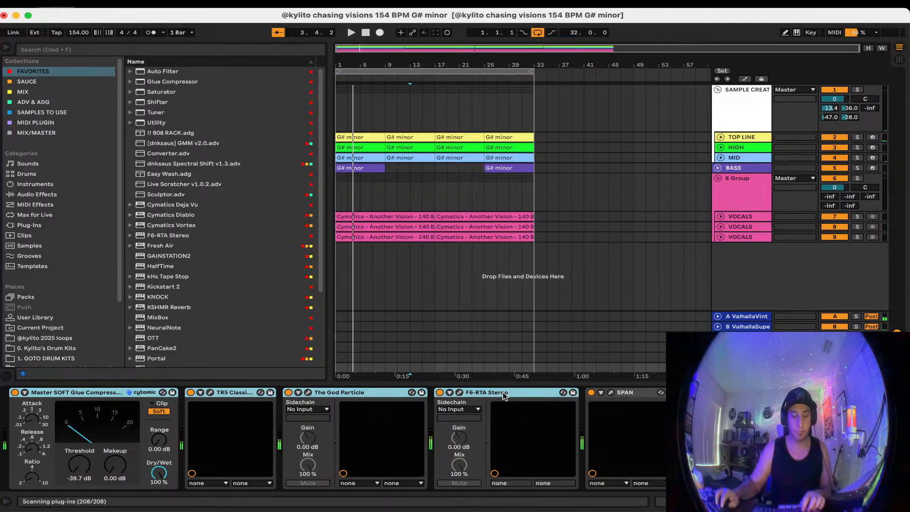
{"action": "left_click", "coordinate": [683, 152]}
{"action": "left_click", "coordinate": [730, 113]}
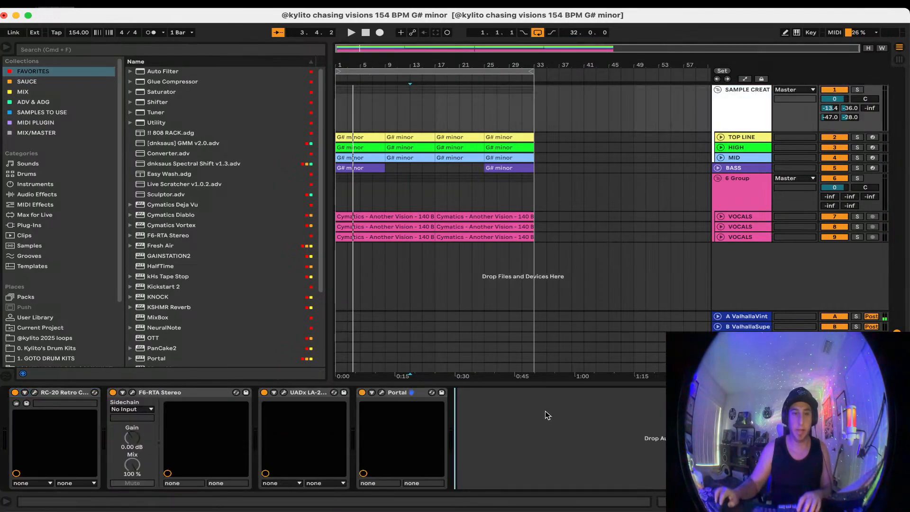
{"action": "scroll", "coordinate": [547, 415], "scroll_direction": "right", "scroll_amount": 3}
Play the sample loop from bar 1 and toggle bypass in the Master's VSX plug-in
{"action": "left_click", "coordinate": [415, 73]}
{"action": "key", "text": "space"}
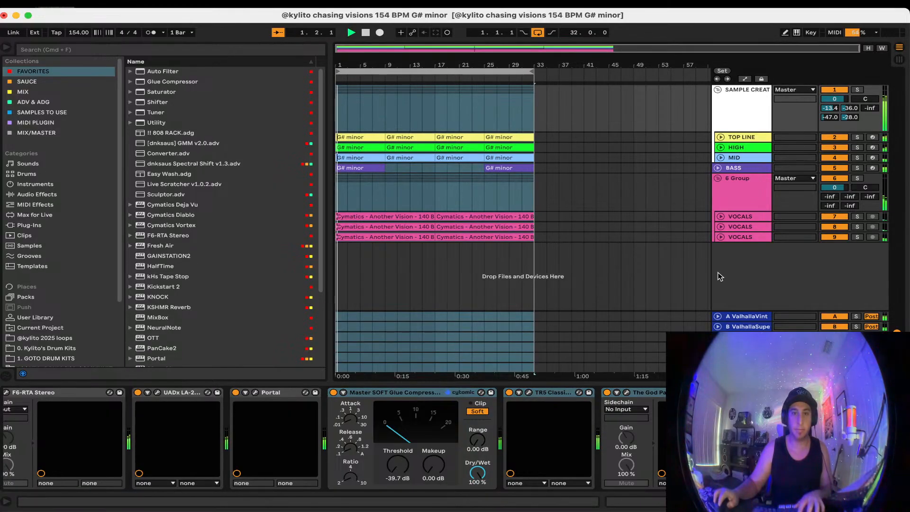
{"action": "left_click", "coordinate": [742, 367]}
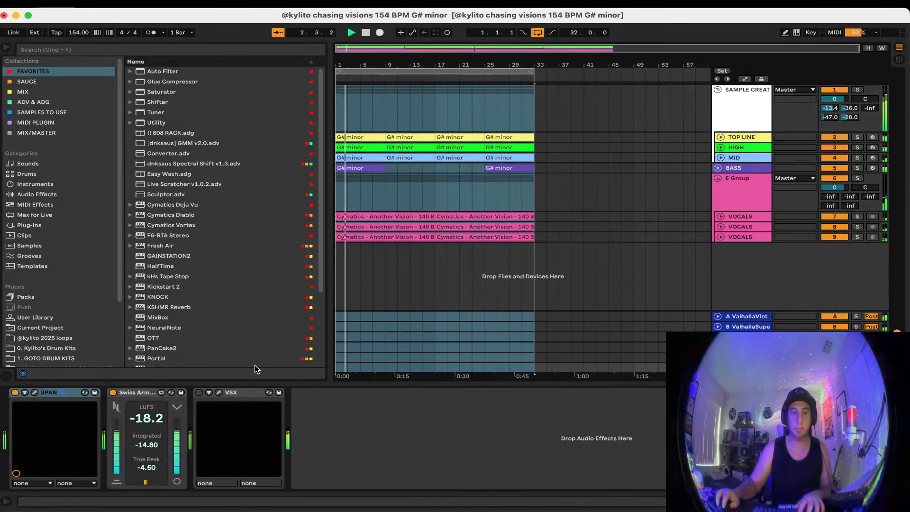
{"action": "left_click", "coordinate": [219, 393]}
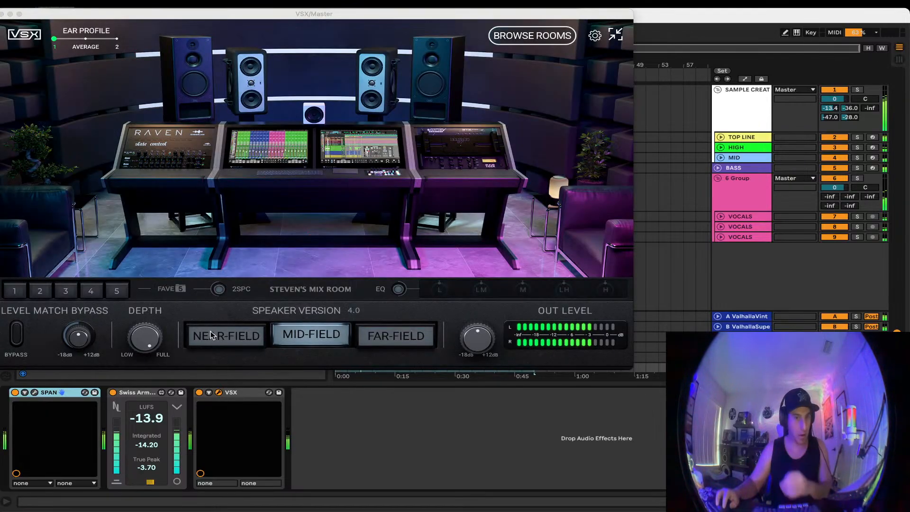
{"action": "left_click", "coordinate": [17, 333]}
{"action": "left_click", "coordinate": [3, 14]}
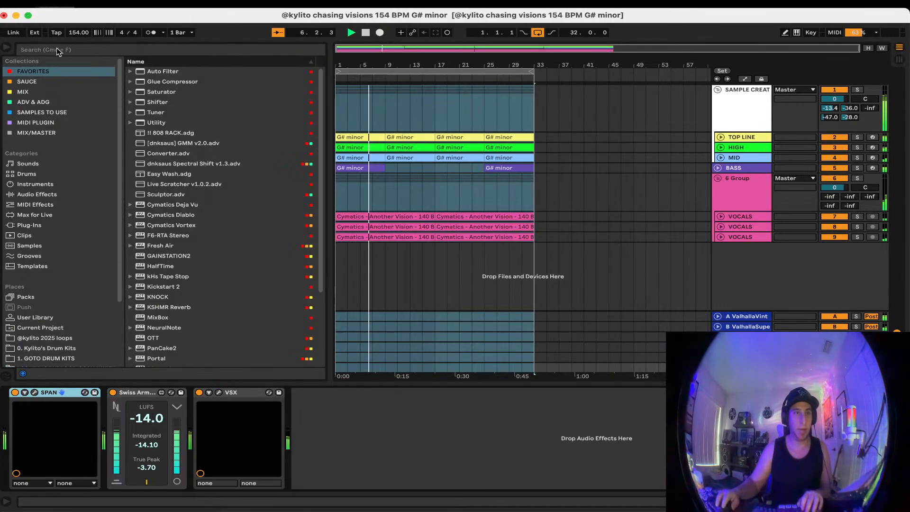
Listen to the loop with the last VOCALS track's effect chain shown, and stop playback
{"action": "left_click", "coordinate": [450, 246]}
{"action": "right_click", "coordinate": [452, 250]}
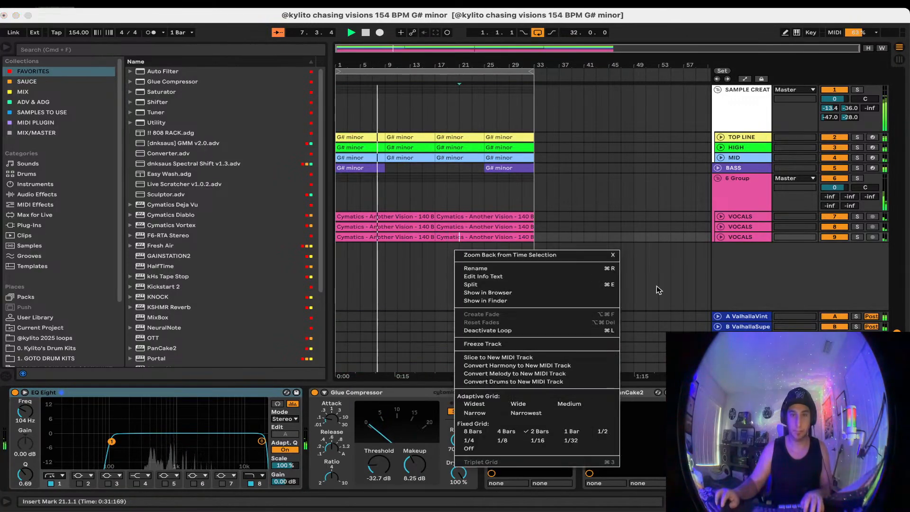
{"action": "left_click", "coordinate": [428, 300]}
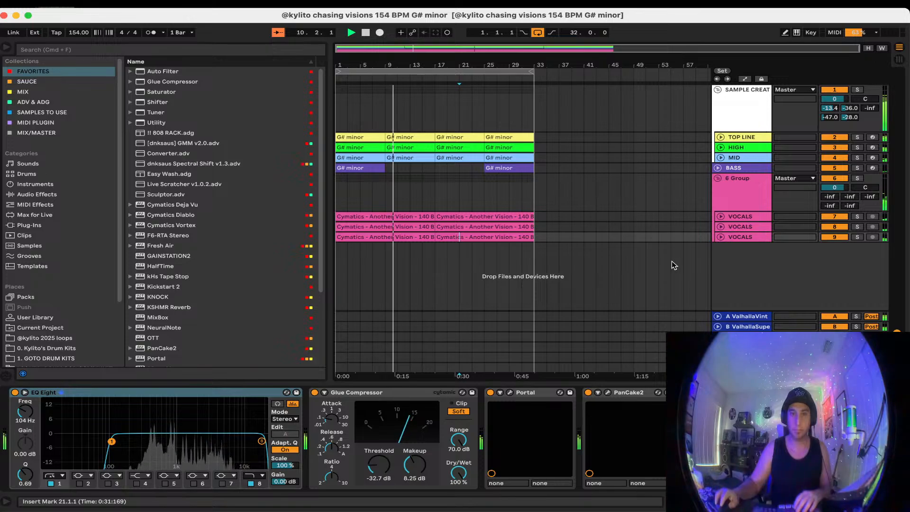
{"action": "key", "text": "space"}
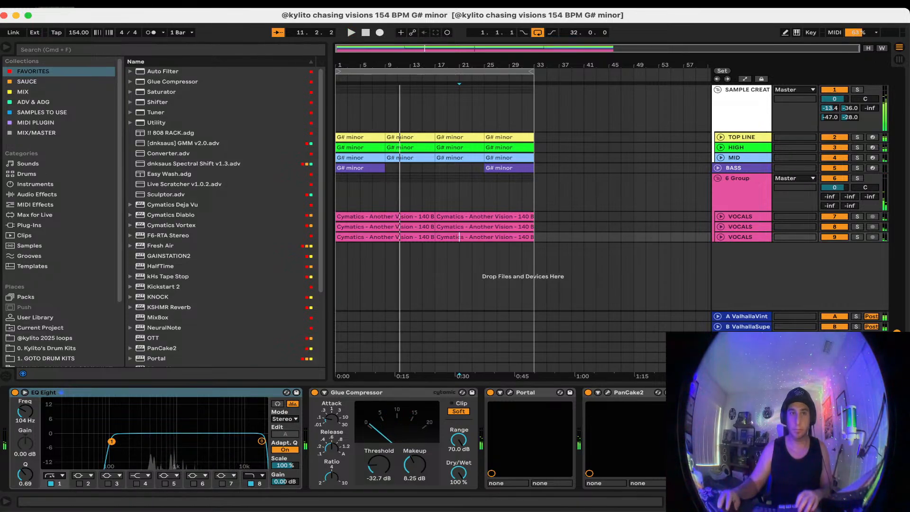
{"action": "left_click", "coordinate": [49, 3]}
{"action": "left_click", "coordinate": [95, 112]}
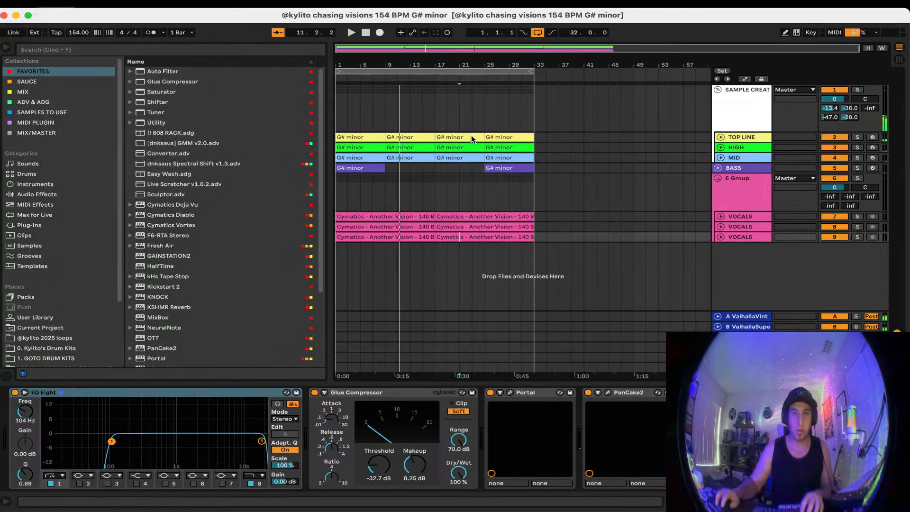
{"action": "key", "text": "super+d"}
{"action": "left_click", "coordinate": [544, 115]}
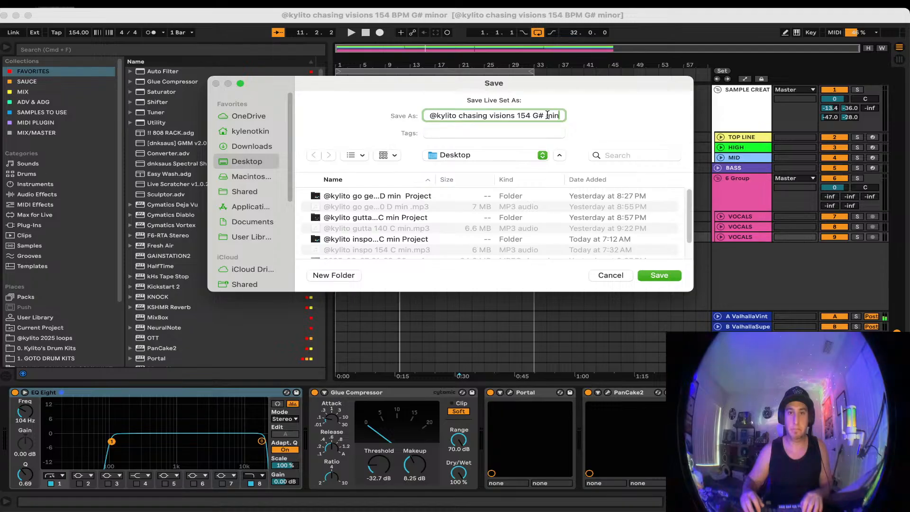
{"action": "key", "text": "Return"}
Collect all files of the renamed G# minor set into its new project and save
{"action": "left_click", "coordinate": [491, 158]}
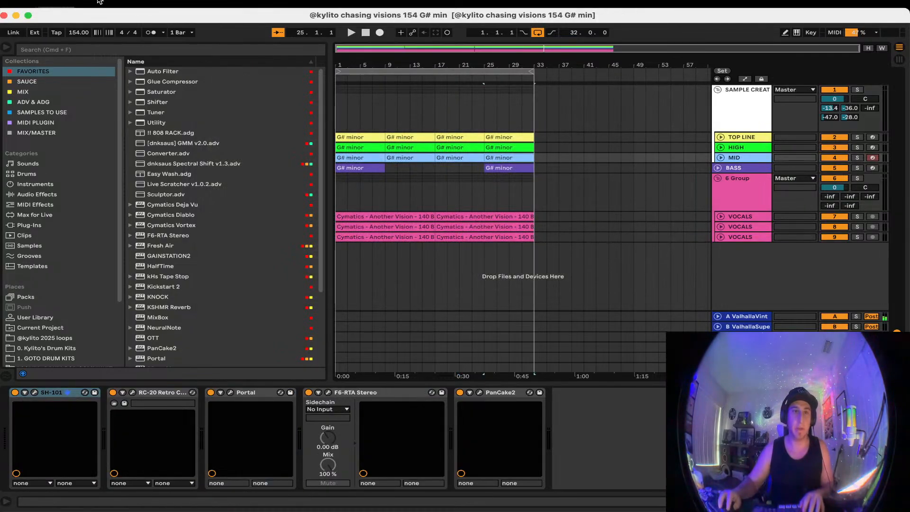
{"action": "left_click", "coordinate": [47, 4]}
{"action": "left_click", "coordinate": [81, 138]}
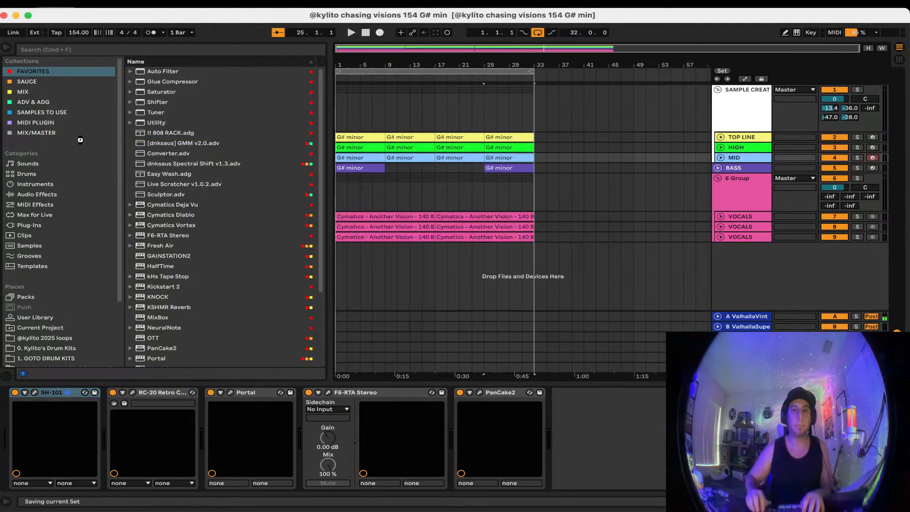
Collapse the group holding the VOCALS tracks and insert a new MIDI track above the sample group
{"action": "left_click", "coordinate": [434, 193]}
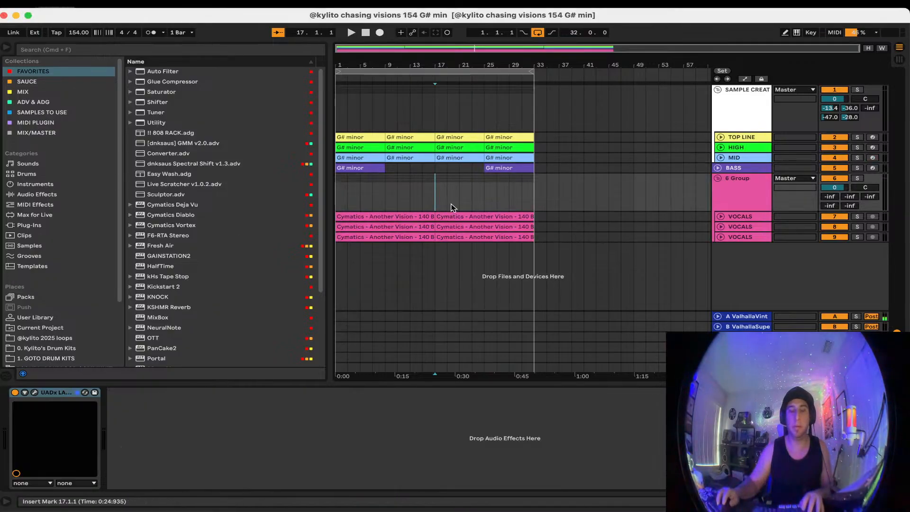
{"action": "left_click", "coordinate": [447, 237]}
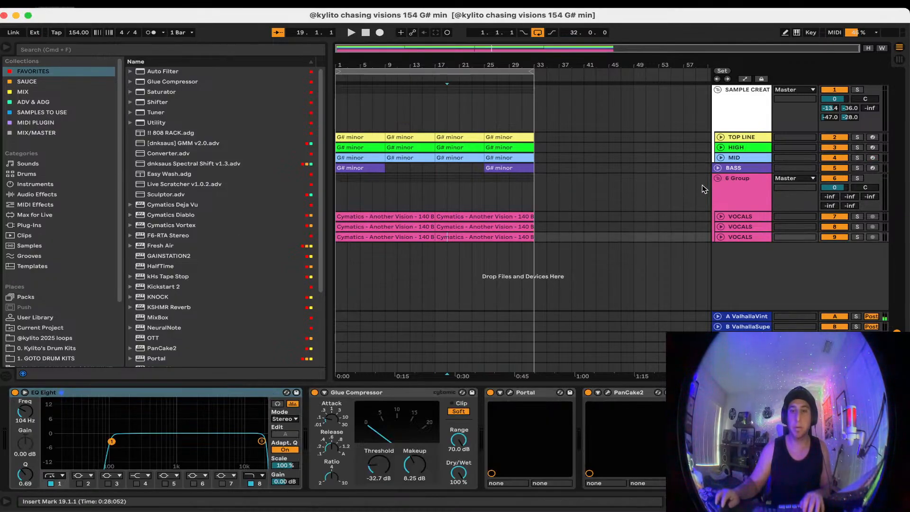
{"action": "left_click", "coordinate": [718, 179]}
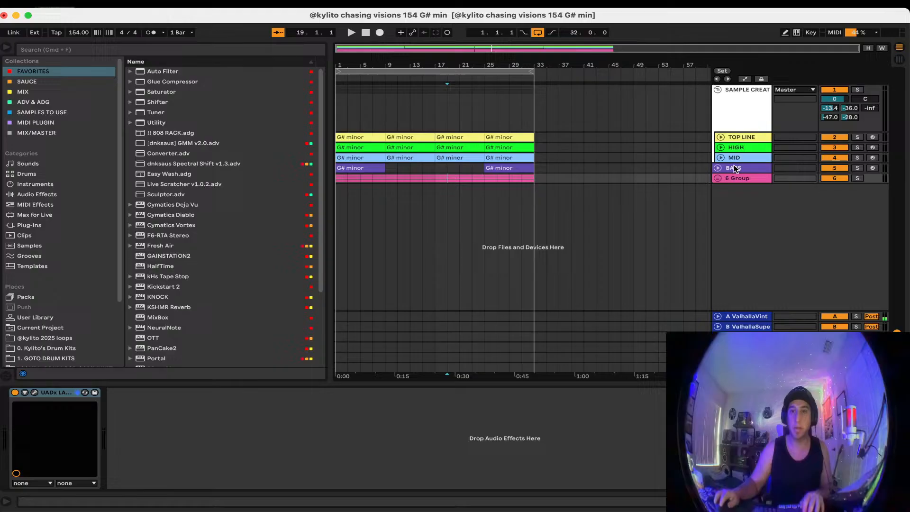
{"action": "right_click", "coordinate": [729, 227]}
{"action": "left_click", "coordinate": [754, 241]}
{"action": "left_click_drag", "start_coordinate": [752, 192], "coordinate": [741, 94]}
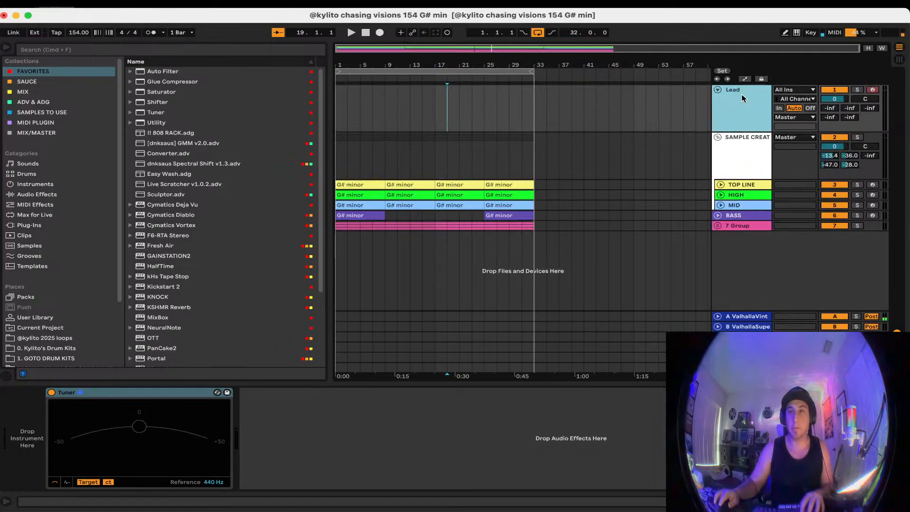
Duplicate the new Lead track until there are six Lead tracks, and fold them all to compact height
{"action": "key", "text": "super+d"}
{"action": "key", "text": "super+d"}
{"action": "key", "text": "super+d"}
{"action": "left_click", "coordinate": [717, 89]}
{"action": "left_click", "coordinate": [716, 99]}
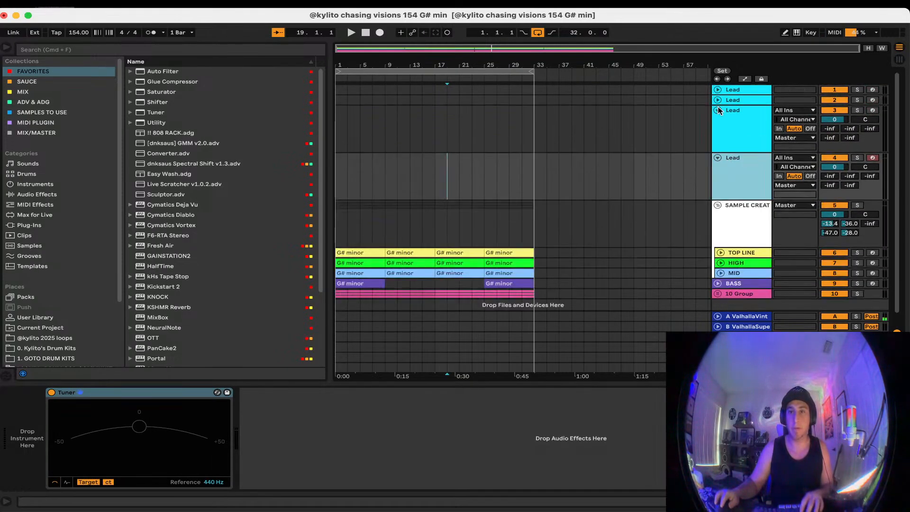
{"action": "left_click", "coordinate": [718, 109]}
{"action": "left_click", "coordinate": [718, 120]}
{"action": "left_click", "coordinate": [733, 89]}
{"action": "key", "text": "super+d"}
{"action": "key", "text": "super+d"}
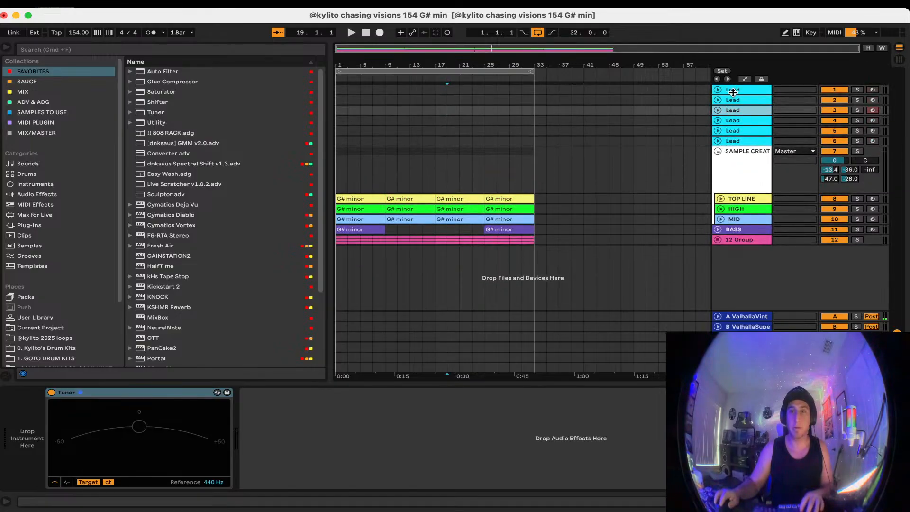
Rename the first Lead track 808 and colour it purple
{"action": "left_click", "coordinate": [733, 89]}
{"action": "key", "text": "super+r"}
{"action": "type", "text": "808"}
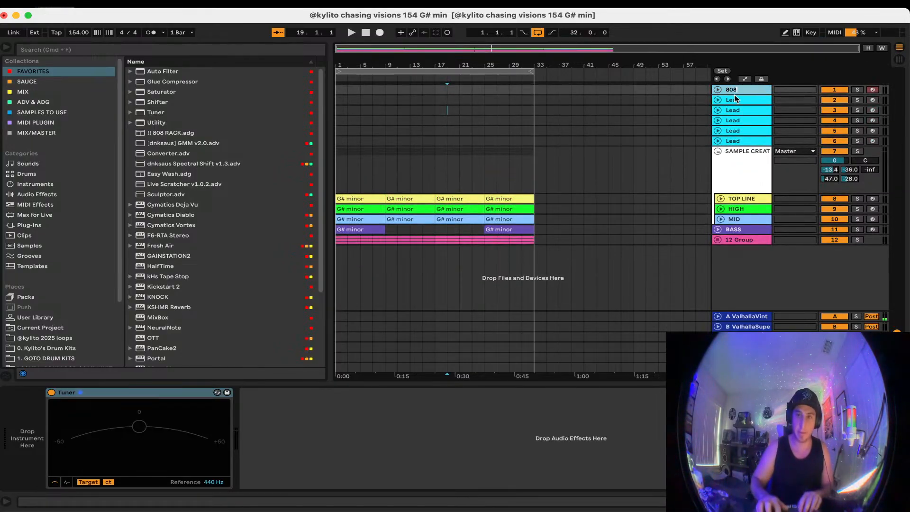
{"action": "key", "text": "Return"}
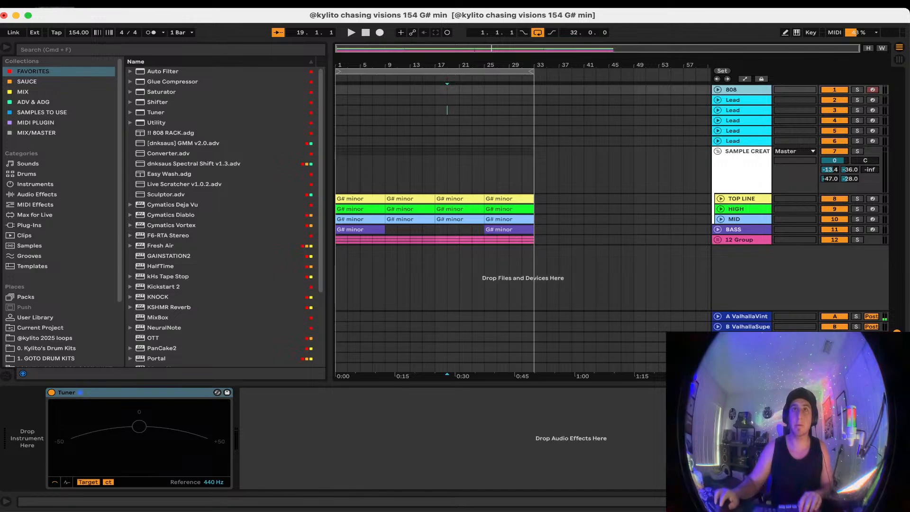
{"action": "left_click", "coordinate": [575, 118]}
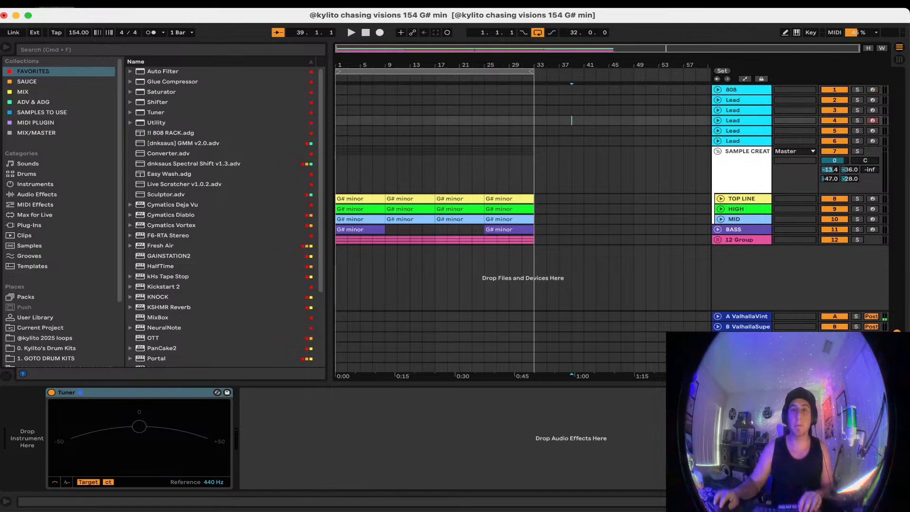
{"action": "key", "text": "super+Tab"}
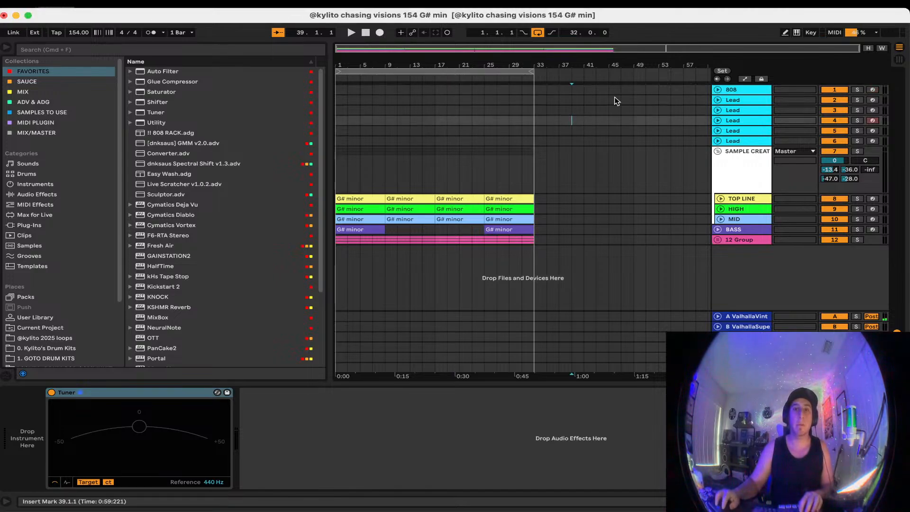
{"action": "right_click", "coordinate": [741, 87]}
{"action": "left_click", "coordinate": [856, 295]}
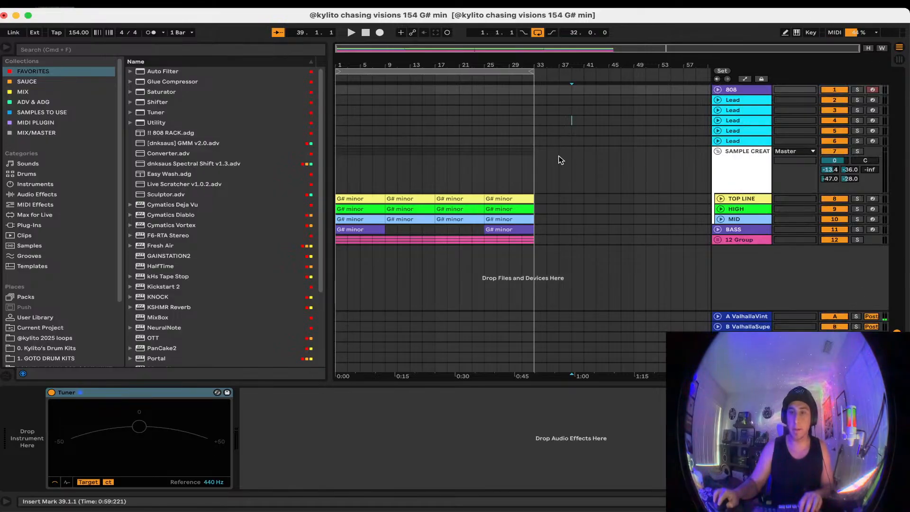
Set the arrangement loop to bars 9 to 17 using a wider grid, stop playback, and save the set
{"action": "left_click", "coordinate": [558, 157]}
{"action": "left_click", "coordinate": [410, 71]}
{"action": "key", "text": "space"}
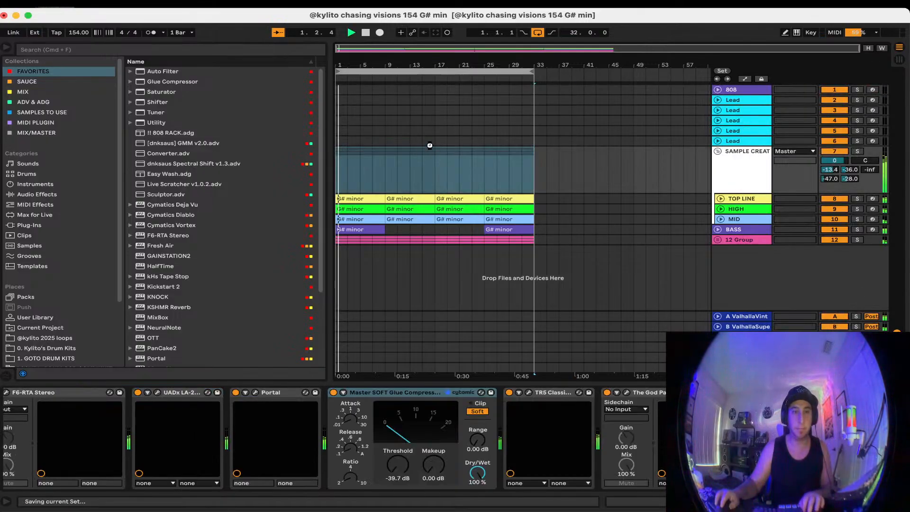
{"action": "right_click", "coordinate": [635, 149]}
{"action": "left_click", "coordinate": [652, 217]}
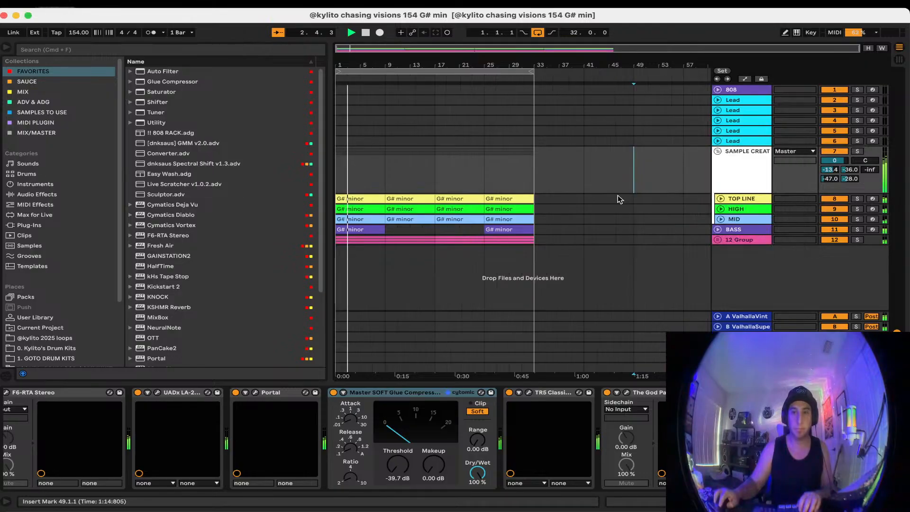
{"action": "left_click", "coordinate": [484, 140]}
{"action": "left_click_drag", "start_coordinate": [339, 71], "coordinate": [391, 73]}
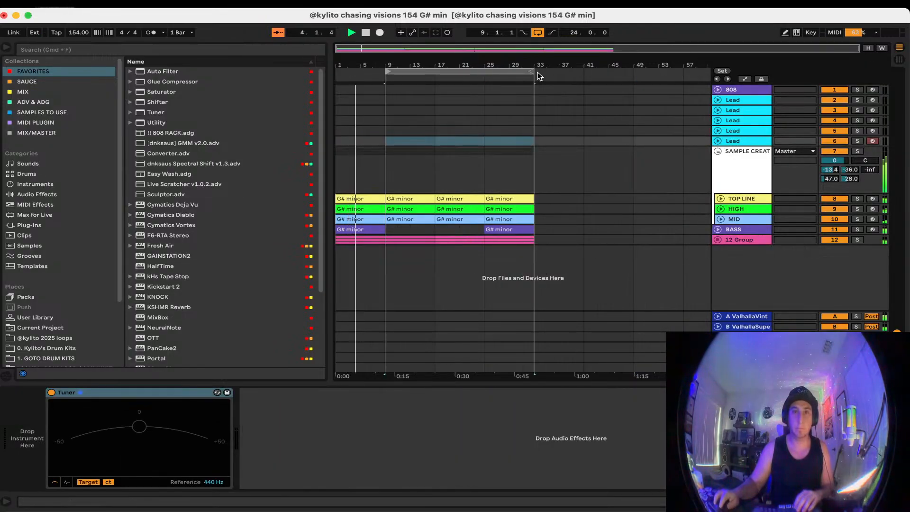
{"action": "left_click_drag", "start_coordinate": [533, 71], "coordinate": [435, 71]}
{"action": "key", "text": "space"}
{"action": "key", "text": "super+s"}
Rename the two tracks below the 808 SNARE and CLAP, and move CLAP above SNARE
{"action": "double_click", "coordinate": [731, 91]}
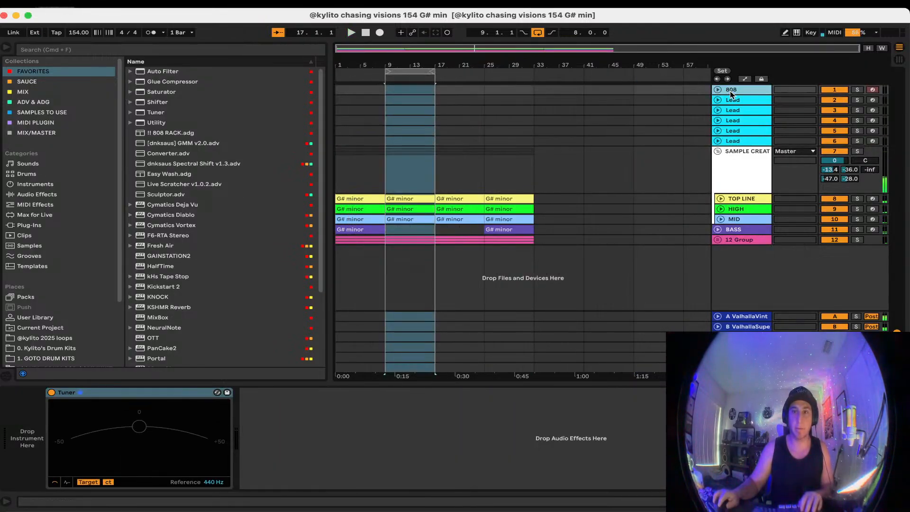
{"action": "left_click", "coordinate": [737, 101]}
{"action": "key", "text": "super+r"}
{"action": "type", "text": "S"}
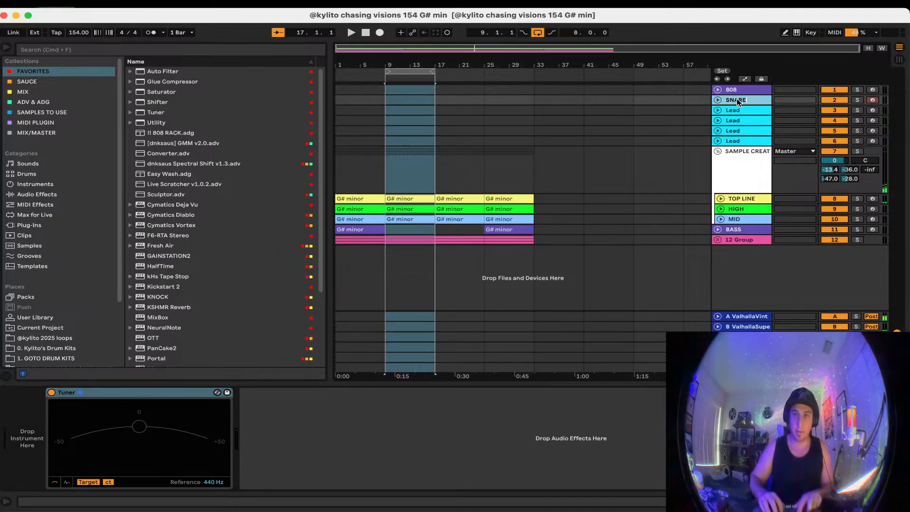
{"action": "left_click", "coordinate": [738, 112]}
{"action": "key", "text": "super+r"}
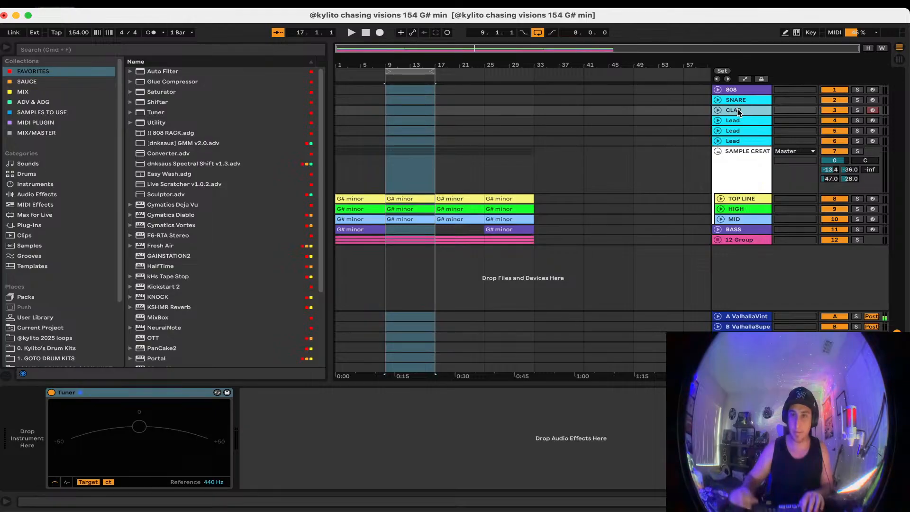
{"action": "left_click_drag", "start_coordinate": [737, 112], "coordinate": [747, 96]}
Rename the next two Lead tracks below SNARE as SNARE and HH
{"action": "left_click", "coordinate": [744, 119]}
{"action": "key", "text": "super+r"}
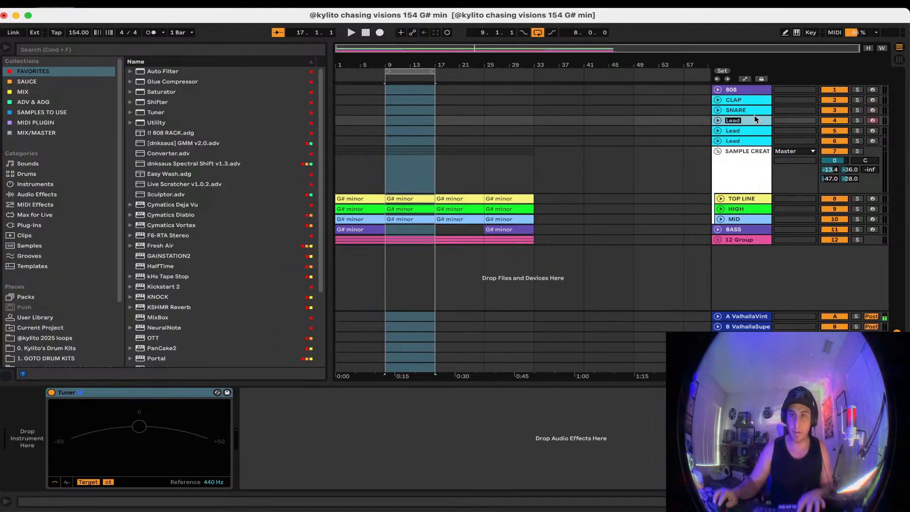
{"action": "left_click", "coordinate": [741, 131]}
{"action": "key", "text": "super+r"}
{"action": "type", "text": "HH"}
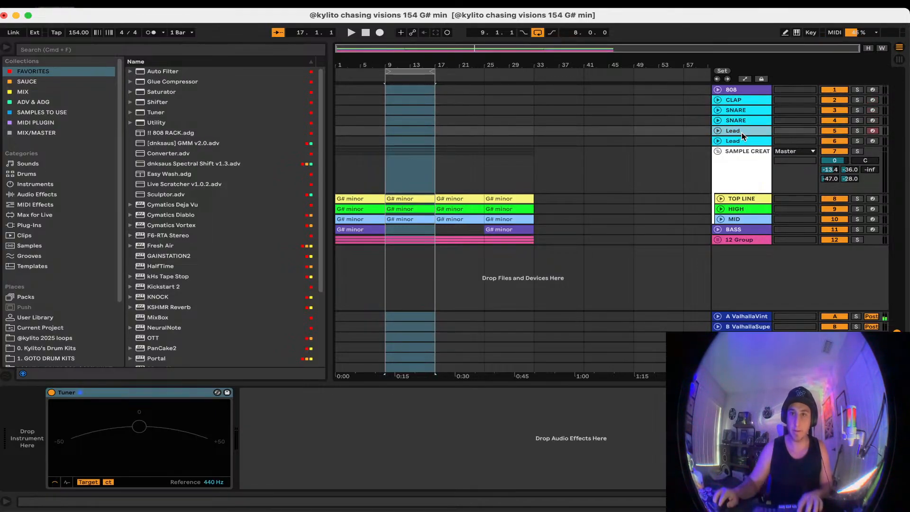
Rename the last Lead track OH and duplicate it twice
{"action": "left_click", "coordinate": [742, 140]}
{"action": "key", "text": "super+r"}
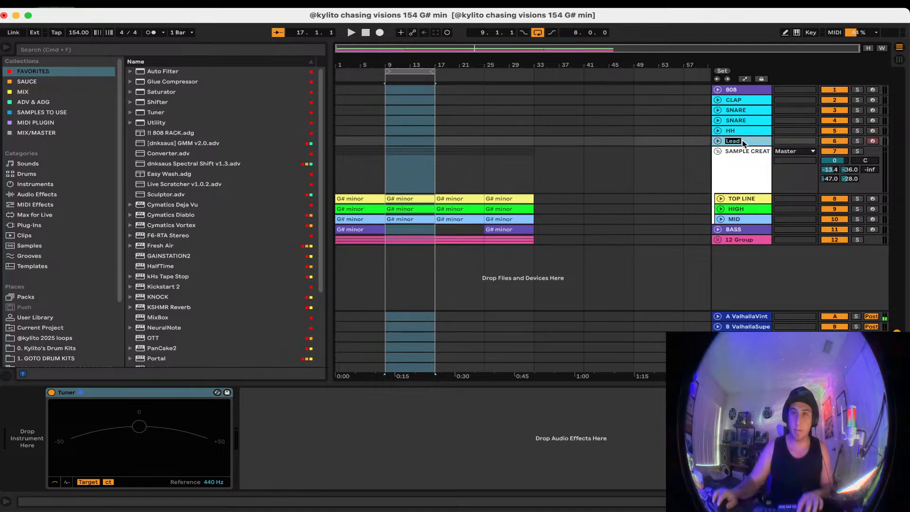
{"action": "key", "text": "super+d"}
{"action": "key", "text": "super+d"}
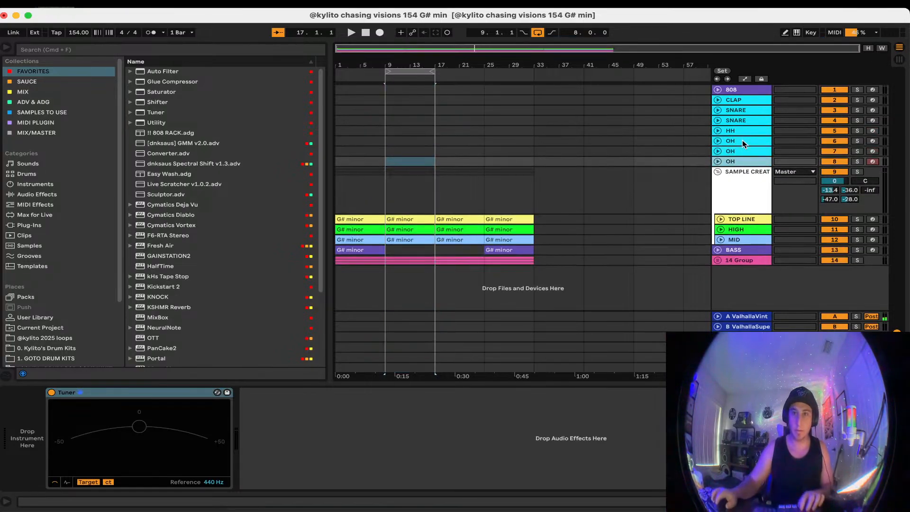
Group the tracks from CLAP through the last OH, name the group DRUMS, and save the set
{"action": "left_click", "coordinate": [750, 101]}
{"action": "left_click", "coordinate": [749, 159], "text": "shift"}
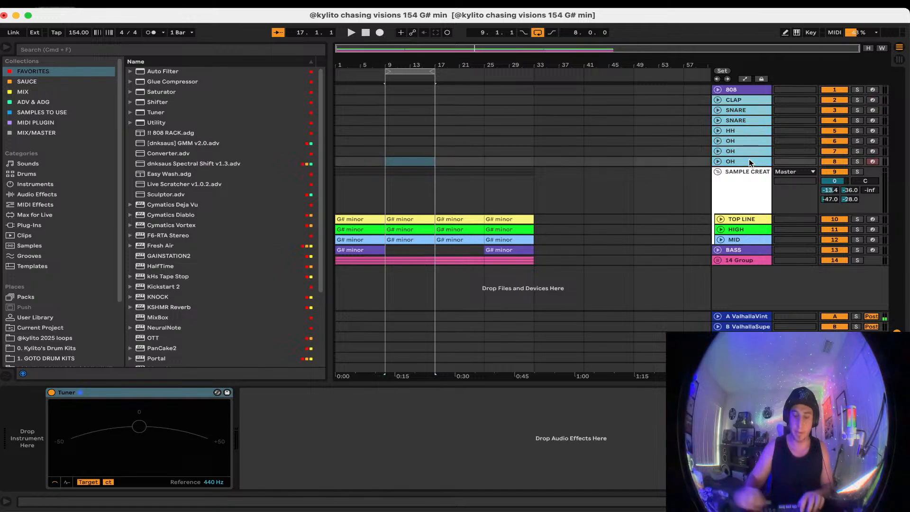
{"action": "key", "text": "super+g"}
{"action": "left_click", "coordinate": [729, 131]}
{"action": "key", "text": "super+r"}
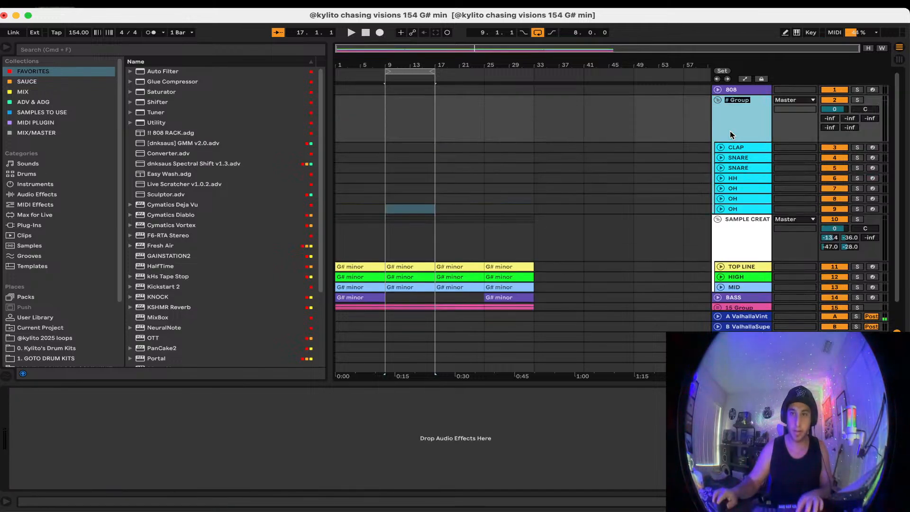
{"action": "type", "text": "DRUMS"}
{"action": "left_click", "coordinate": [585, 146]}
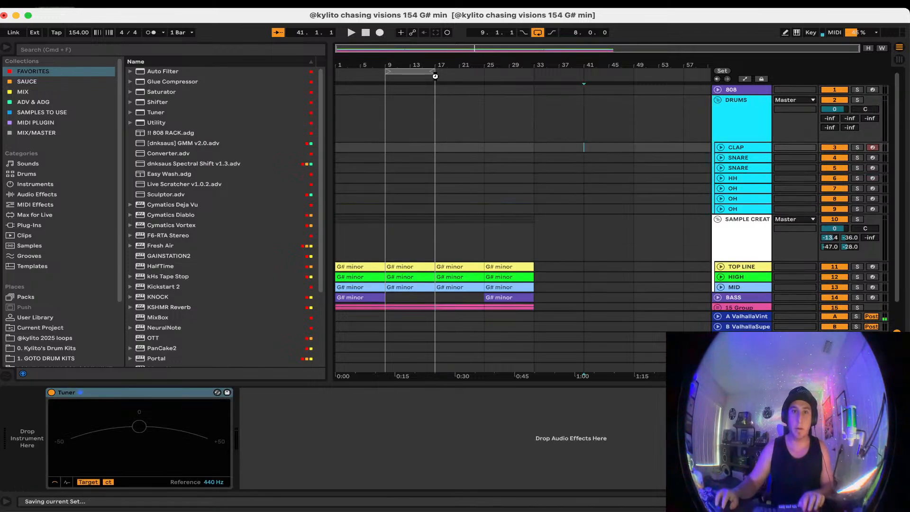
Play the loop from bar 9 to 17 to hear the sample while stepping down through the tracks
{"action": "left_click", "coordinate": [420, 72]}
{"action": "key", "text": "space"}
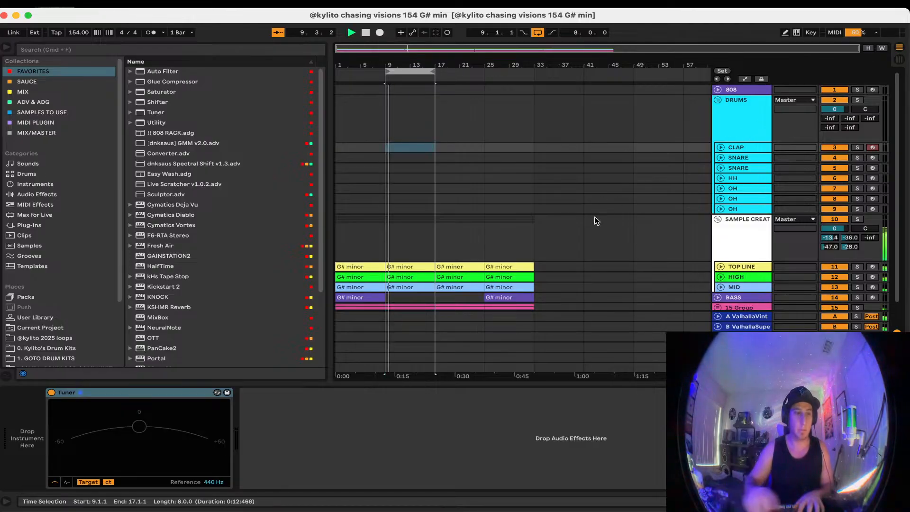
{"action": "key", "text": "Down"}
{"action": "key", "text": "Down"}
{"action": "key", "text": "Down"}
{"action": "key", "text": "Down"}
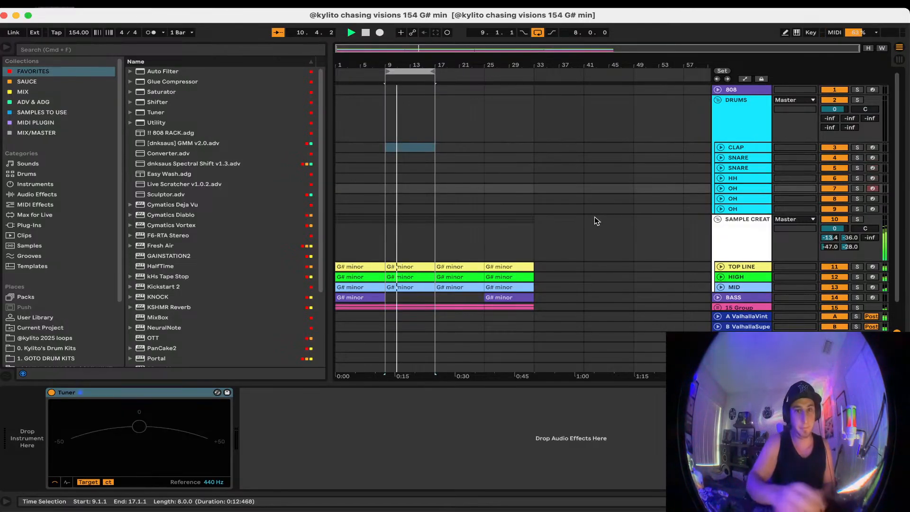
{"action": "key", "text": "Down"}
{"action": "key", "text": "Down"}
{"action": "key", "text": "Down"}
{"action": "key", "text": "Down"}
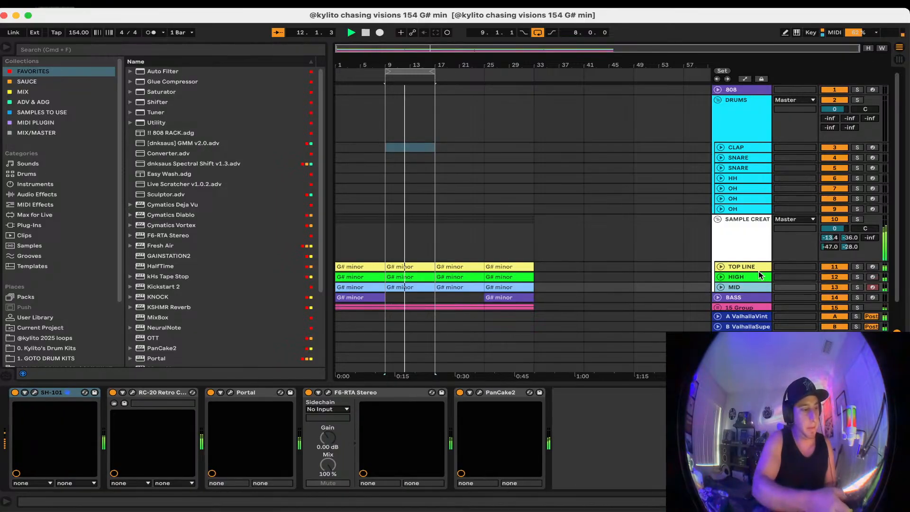
{"action": "key", "text": "Down"}
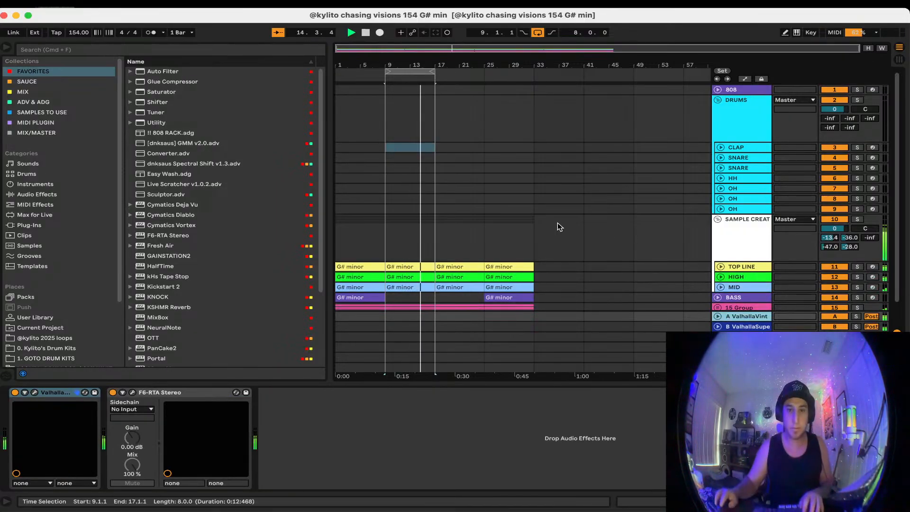
{"action": "left_click", "coordinate": [415, 187]}
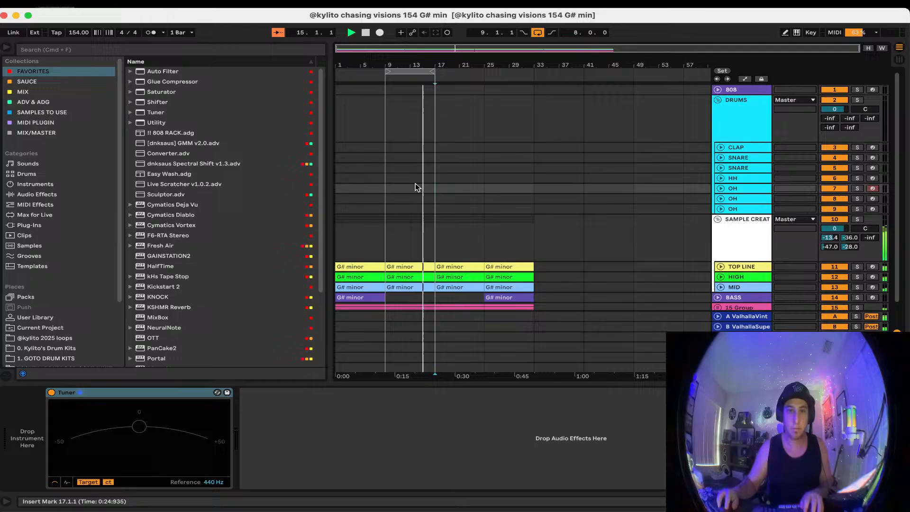
Load SNARE - 24.wav from the Drum and Drummer kit's snare folder as a one-shot sampler on the CLAP track
{"action": "left_click", "coordinate": [47, 337]}
{"action": "scroll", "coordinate": [46, 339], "scroll_direction": "down", "scroll_amount": 3}
{"action": "left_click", "coordinate": [53, 275]}
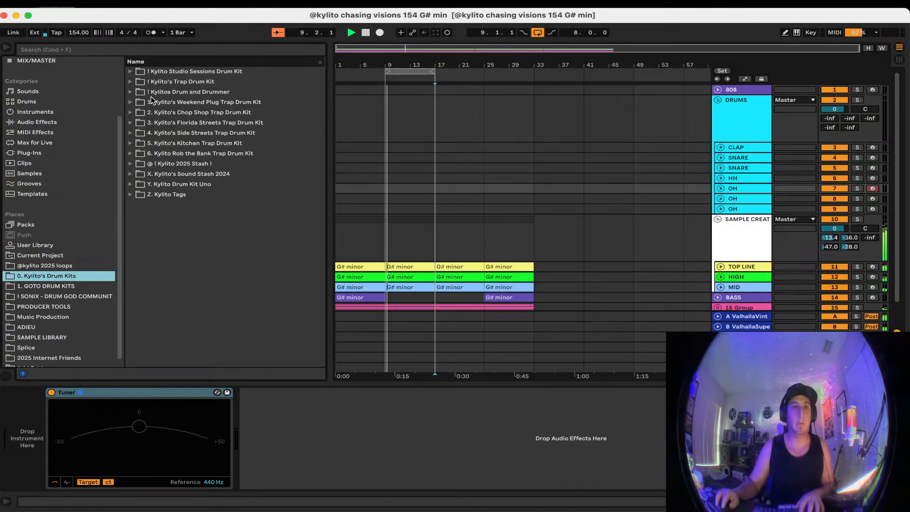
{"action": "left_click", "coordinate": [130, 82]}
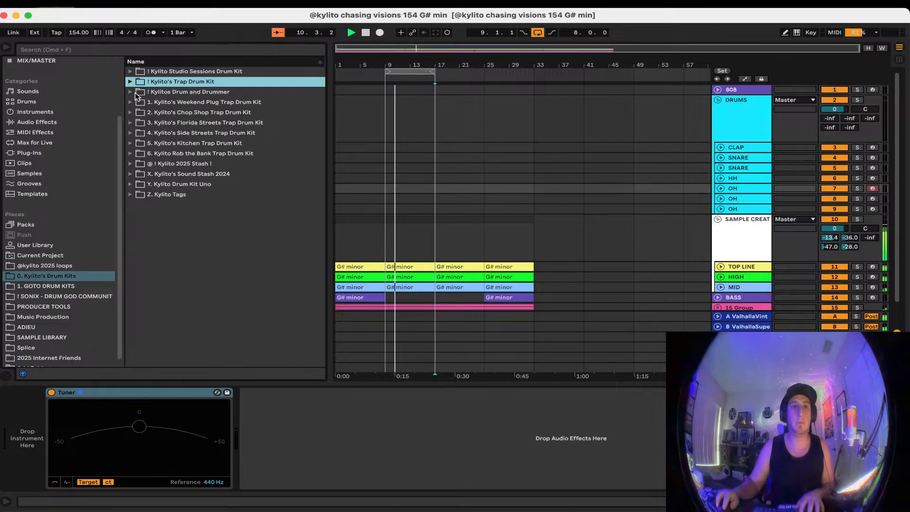
{"action": "left_click", "coordinate": [130, 81]}
{"action": "left_click", "coordinate": [130, 91]}
{"action": "left_click", "coordinate": [138, 133]}
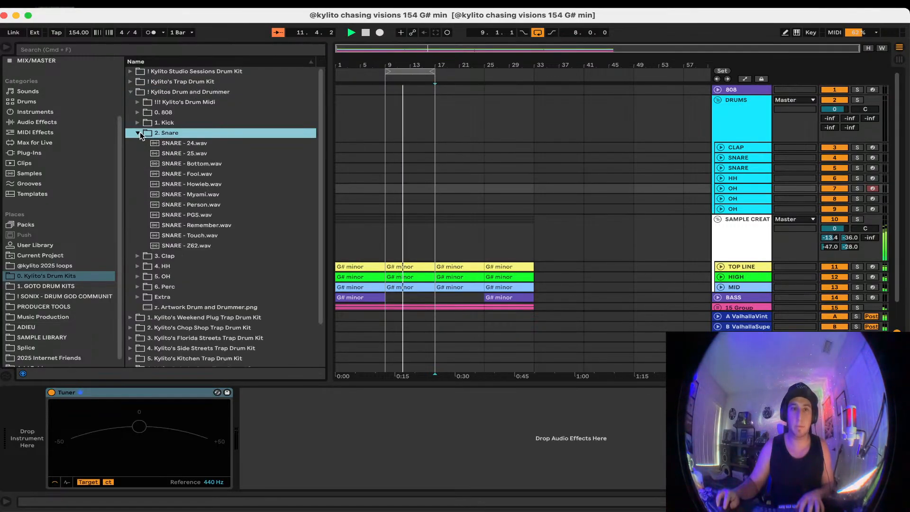
{"action": "left_click", "coordinate": [247, 143]}
{"action": "left_click_drag", "start_coordinate": [247, 143], "coordinate": [21, 439]}
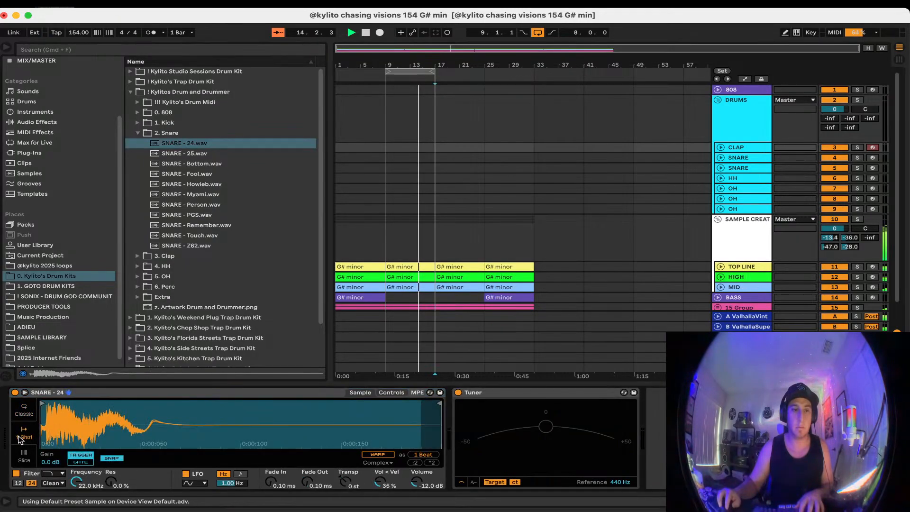
Place !CLAP.mid from the kit's starter midi folder on the CLAP track at bar 9
{"action": "left_click", "coordinate": [138, 133]}
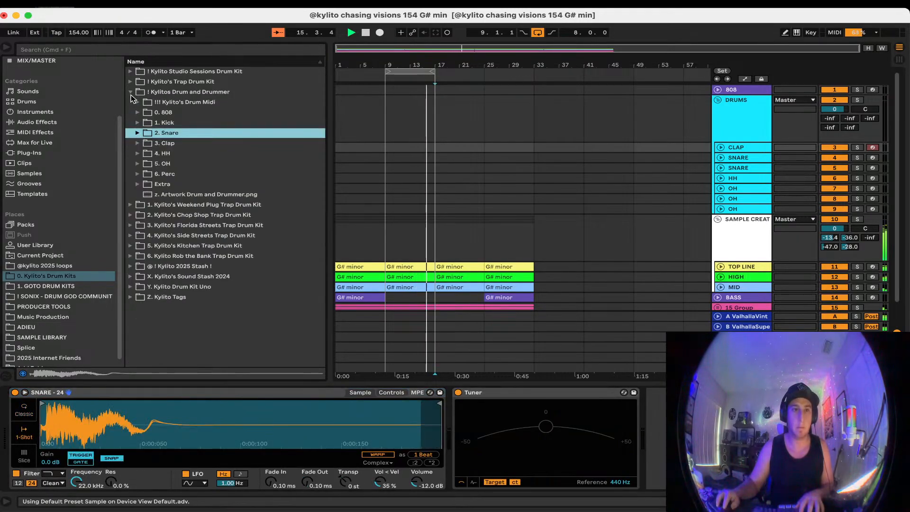
{"action": "left_click", "coordinate": [137, 102]}
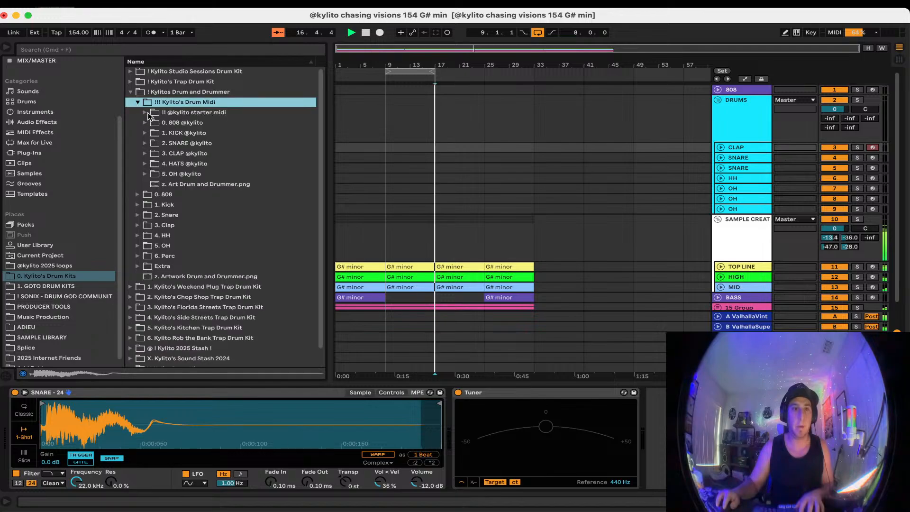
{"action": "left_click", "coordinate": [145, 113]}
{"action": "left_click", "coordinate": [182, 125]}
{"action": "left_click_drag", "start_coordinate": [386, 151], "coordinate": [387, 148]}
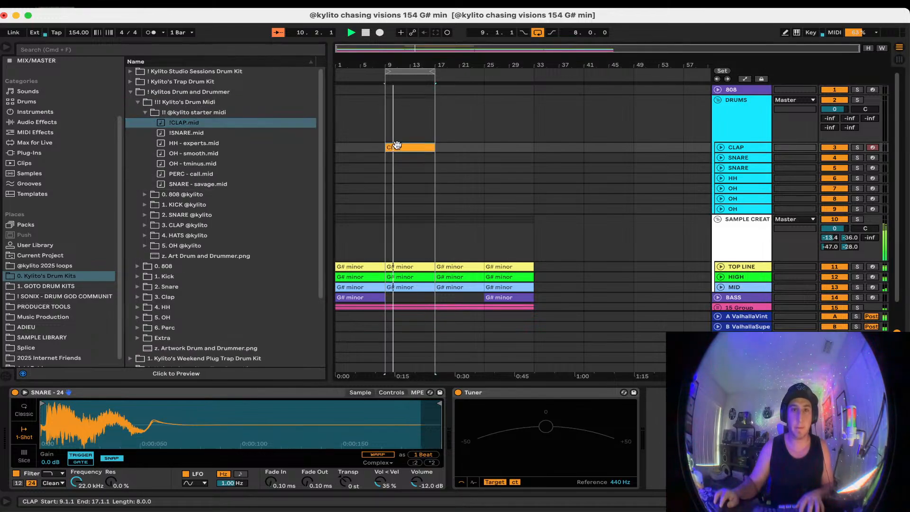
Place !SNARE.mid, SNARE - savage.mid and HH - experts.mid at bar 9 on the first SNARE, second SNARE and HH tracks
{"action": "left_click_drag", "start_coordinate": [186, 132], "coordinate": [403, 156]}
{"action": "left_click_drag", "start_coordinate": [216, 144], "coordinate": [390, 175]}
{"action": "left_click_drag", "start_coordinate": [204, 184], "coordinate": [400, 169]}
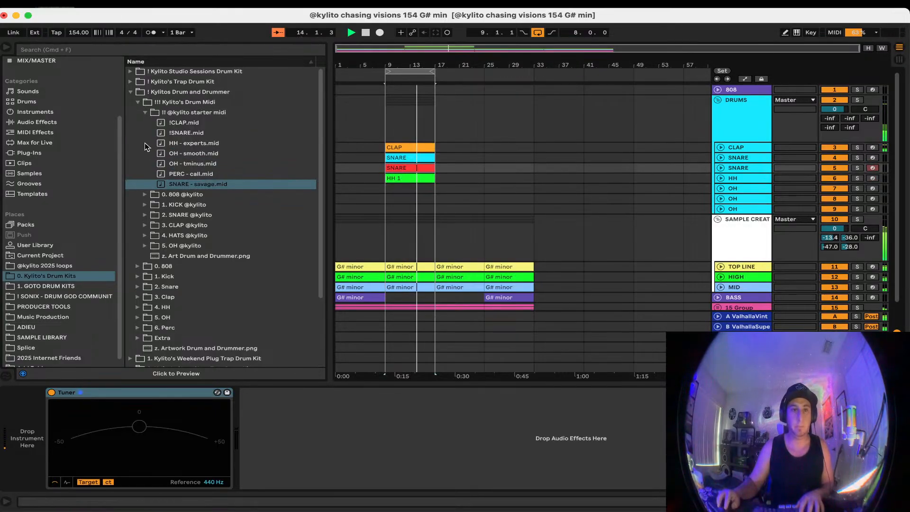
Place the dos, lazy and too open-hat MIDI files at bar 9 on the first, second and third OH tracks
{"action": "left_click", "coordinate": [146, 113]}
{"action": "left_click", "coordinate": [145, 173]}
{"action": "left_click", "coordinate": [212, 203]}
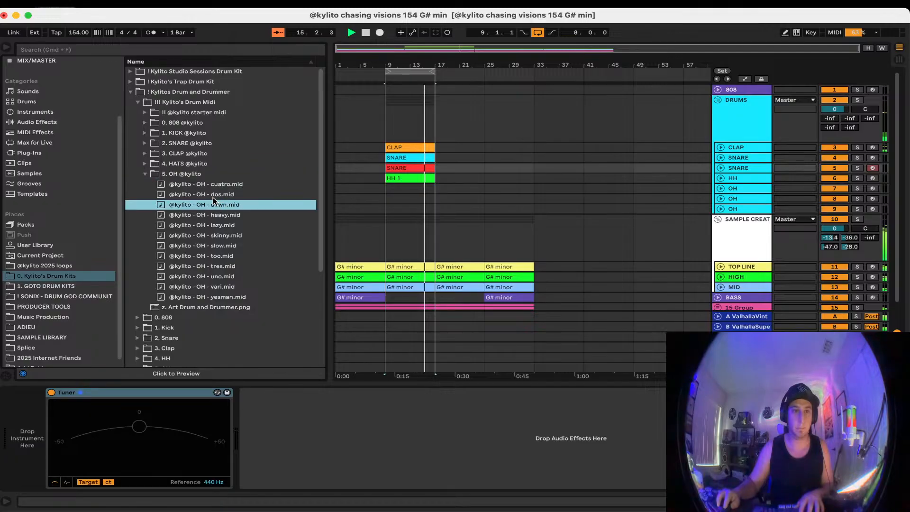
{"action": "left_click", "coordinate": [213, 195]}
{"action": "left_click_drag", "start_coordinate": [212, 195], "coordinate": [401, 188]}
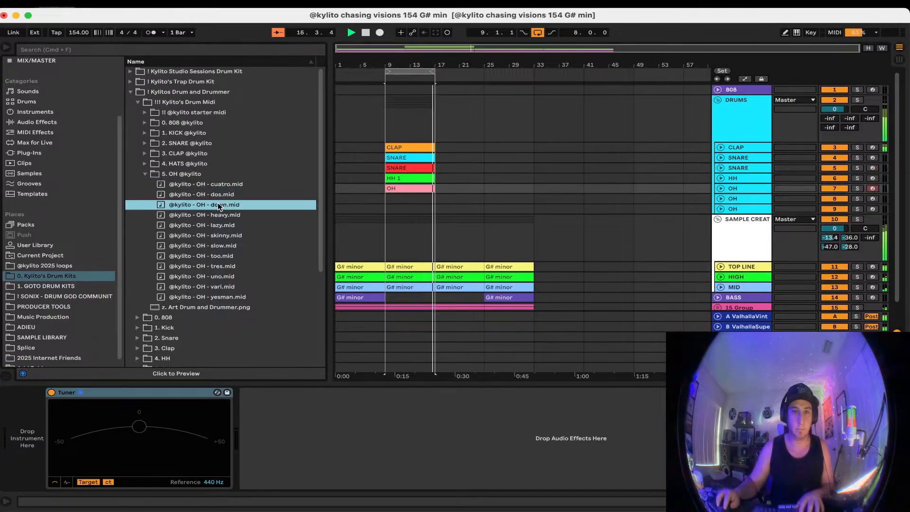
{"action": "left_click", "coordinate": [211, 225]}
{"action": "left_click_drag", "start_coordinate": [211, 228], "coordinate": [379, 199]}
{"action": "left_click_drag", "start_coordinate": [208, 255], "coordinate": [393, 205]}
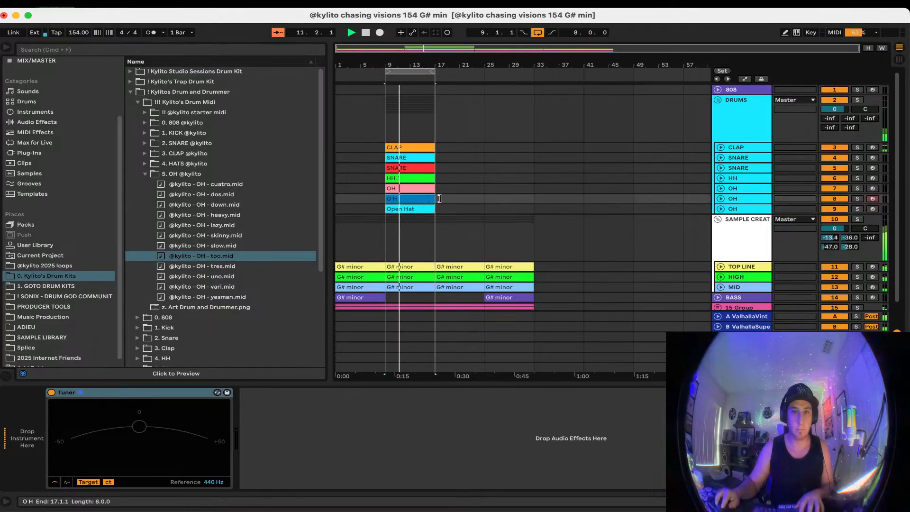
Rename the first SNARE track, track 4, as CLAP
{"action": "left_click", "coordinate": [765, 157]}
{"action": "left_click", "coordinate": [757, 150]}
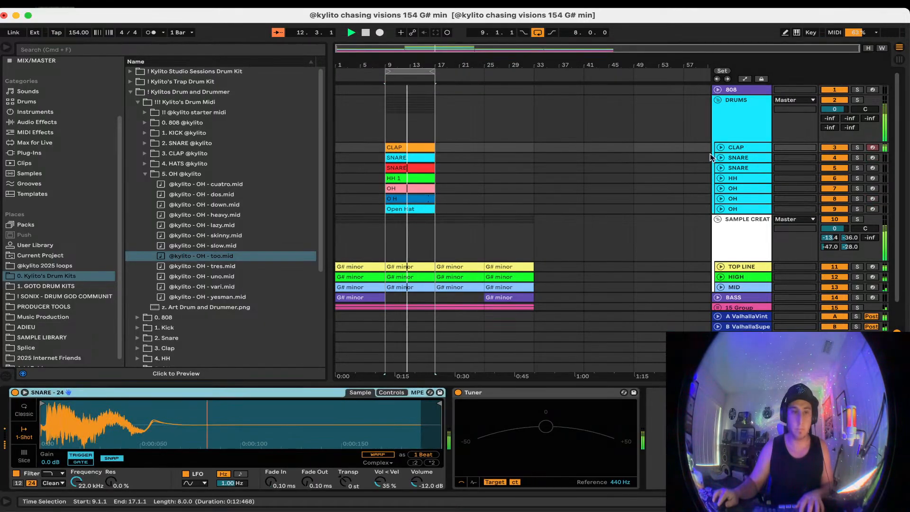
{"action": "left_click", "coordinate": [743, 157]}
{"action": "key", "text": "super+r"}
{"action": "type", "text": "CLAP"}
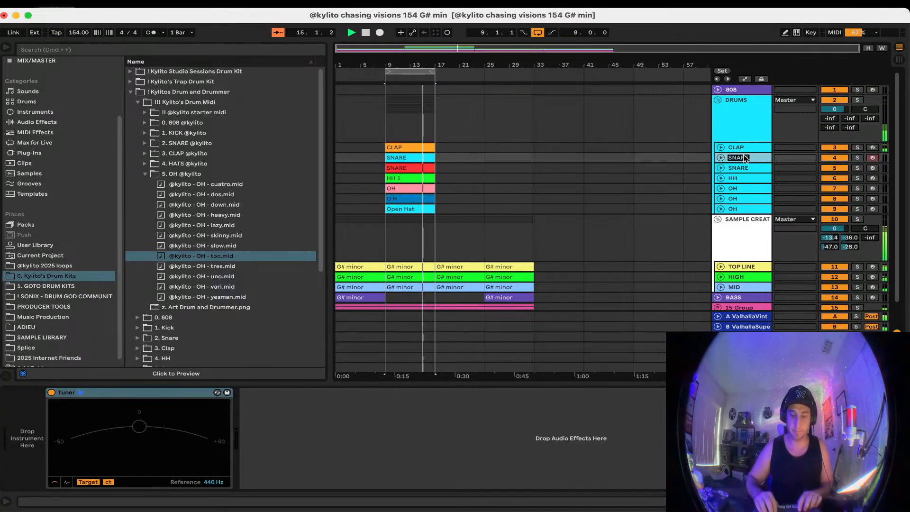
{"action": "key", "text": "Return"}
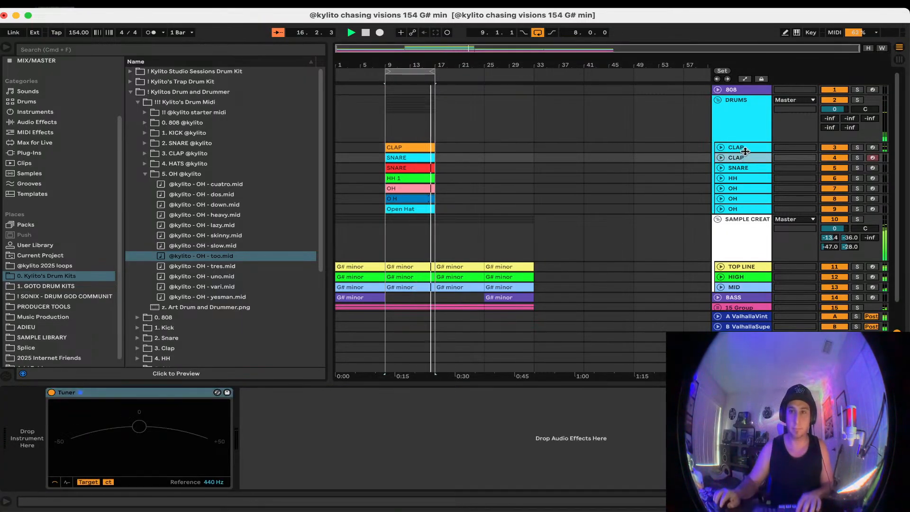
Rename track 3, holding the SNARE - 24 sample, as SNARE and move it below the other CLAP track
{"action": "left_click", "coordinate": [750, 149]}
{"action": "key", "text": "super+r"}
{"action": "type", "text": "SNARE"}
{"action": "key", "text": "Return"}
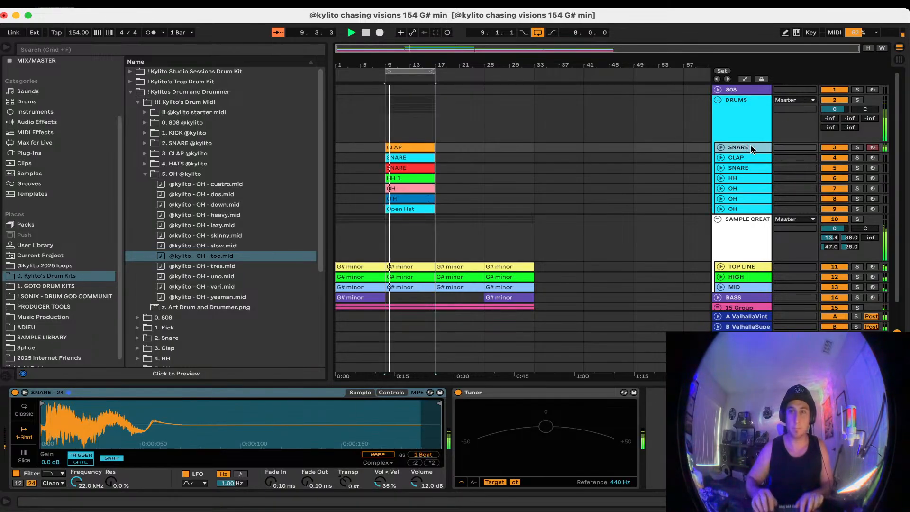
{"action": "left_click_drag", "start_coordinate": [749, 147], "coordinate": [747, 161]}
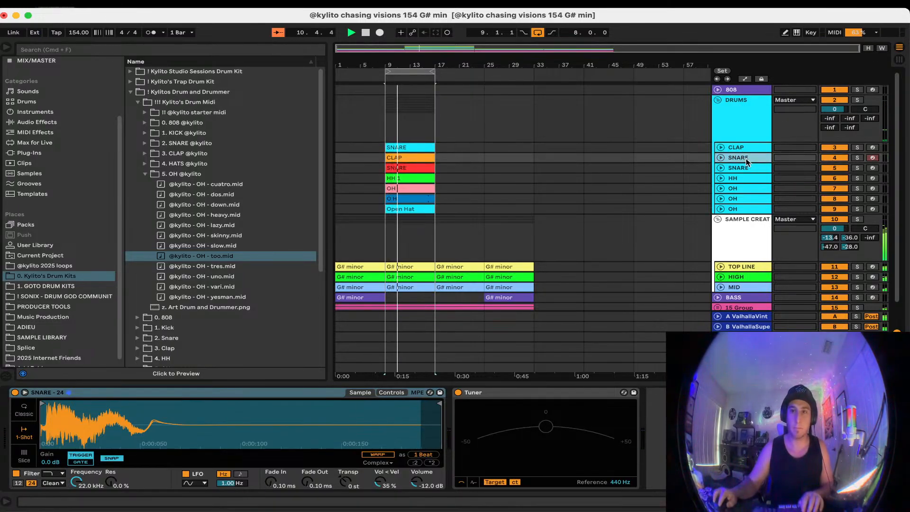
Load CLAP - Gen 1.wav from the kit's clap folder onto the CLAP track and start playback
{"action": "left_click", "coordinate": [748, 150]}
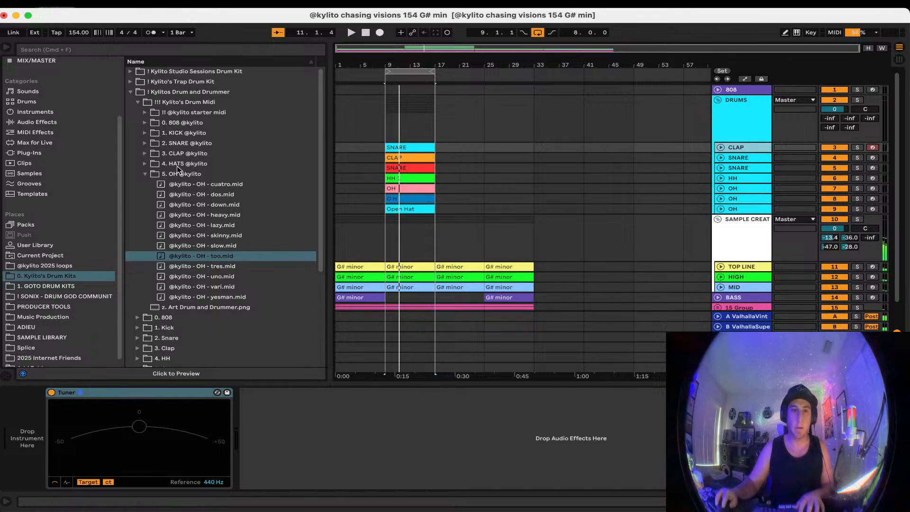
{"action": "left_click", "coordinate": [146, 173]}
{"action": "left_click", "coordinate": [138, 102]}
{"action": "left_click", "coordinate": [138, 143]}
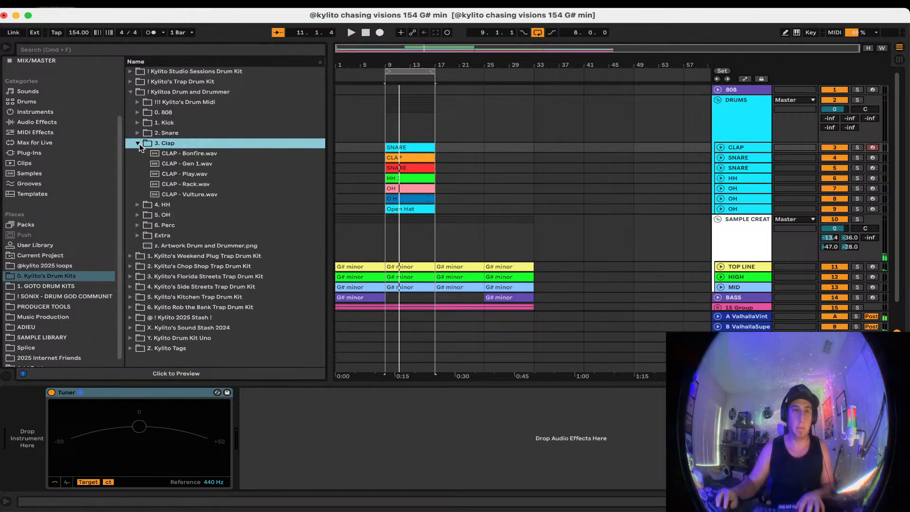
{"action": "left_click", "coordinate": [198, 164]}
{"action": "left_click", "coordinate": [755, 146]}
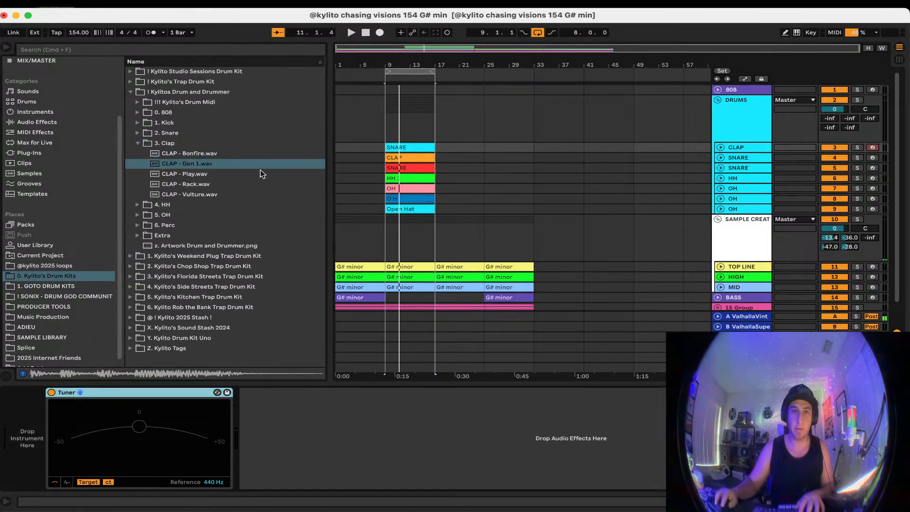
{"action": "left_click_drag", "start_coordinate": [249, 165], "coordinate": [26, 435]}
{"action": "key", "text": "space"}
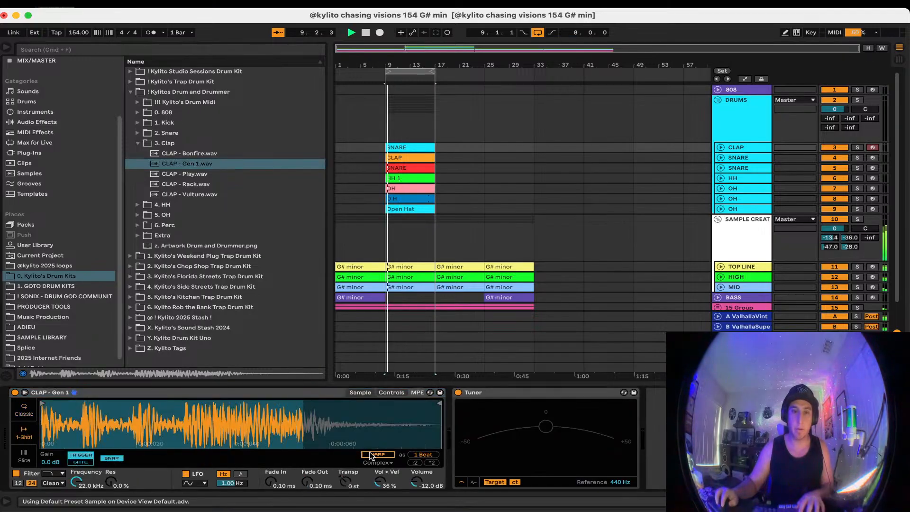
Enable Warp and disable Snap, the filter and the LFO in the clap's sampler
{"action": "left_click", "coordinate": [23, 432]}
{"action": "left_click", "coordinate": [16, 473]}
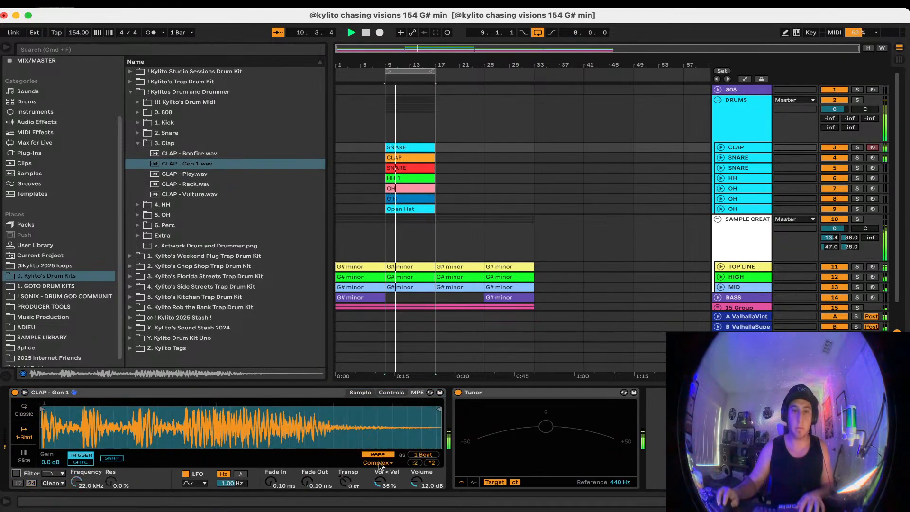
{"action": "left_click", "coordinate": [186, 473]}
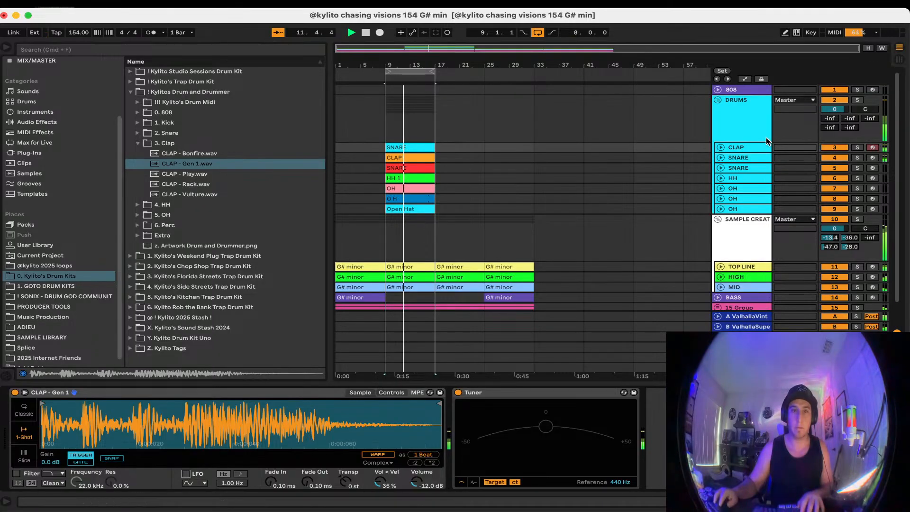
Load SNARE - Touch.wav from the kit's snare folder onto the second SNARE track
{"action": "left_click", "coordinate": [755, 156]}
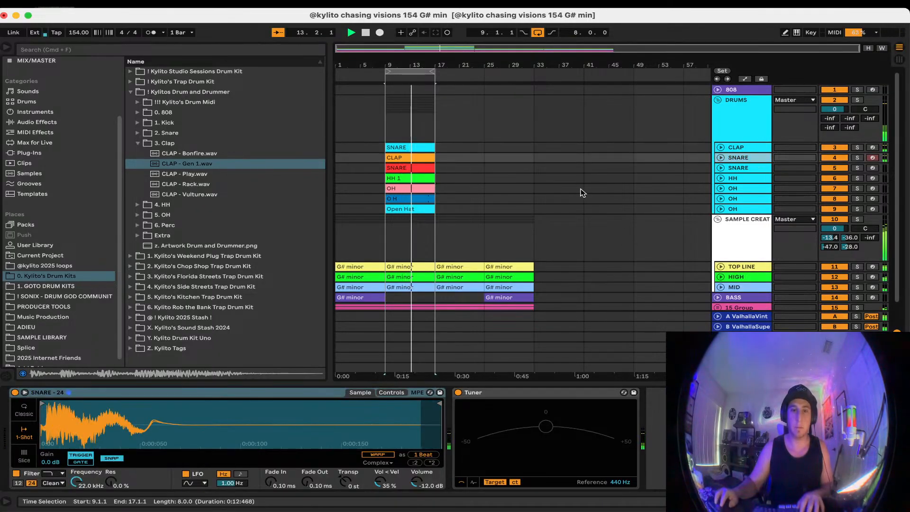
{"action": "left_click", "coordinate": [745, 168]}
{"action": "left_click", "coordinate": [137, 144]}
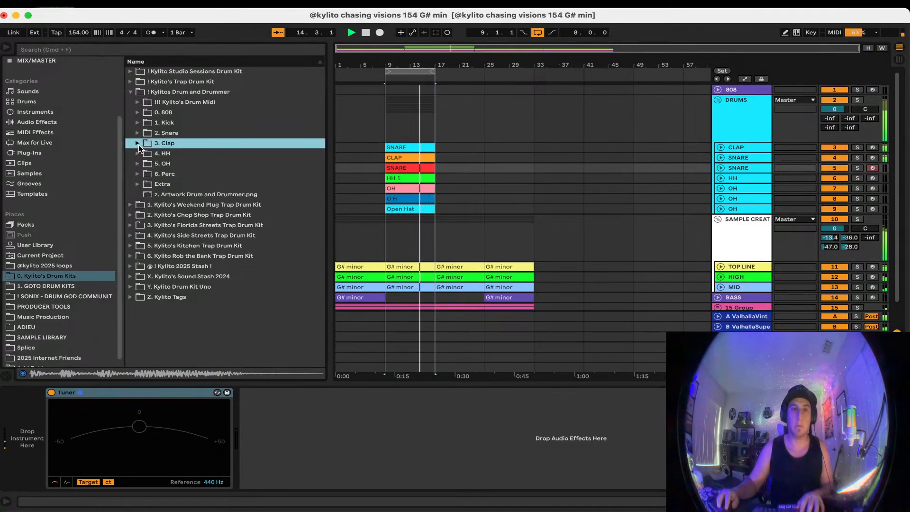
{"action": "left_click", "coordinate": [138, 133]}
{"action": "left_click", "coordinate": [180, 245]}
{"action": "left_click", "coordinate": [171, 235]}
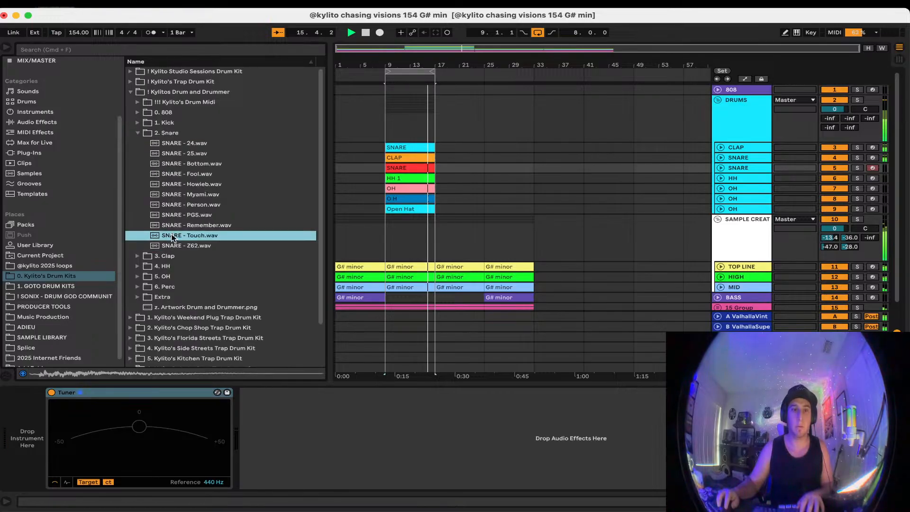
{"action": "double_click", "coordinate": [171, 235]}
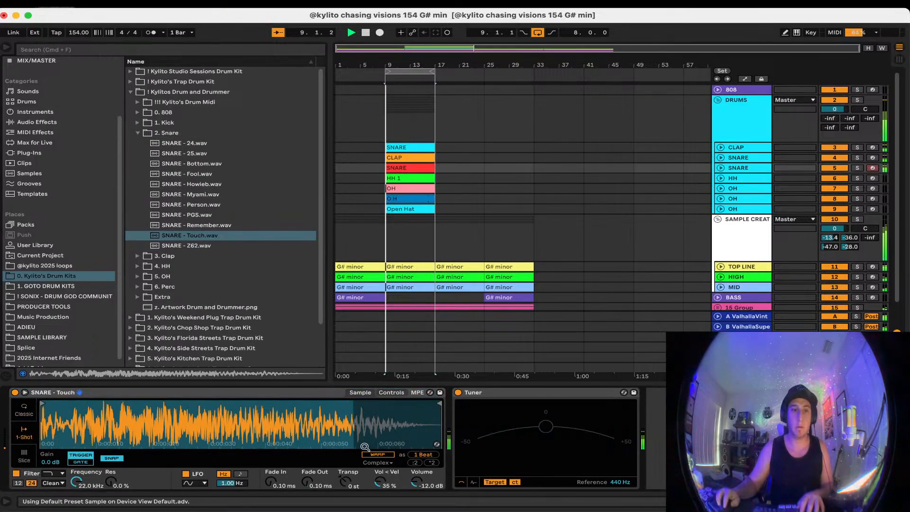
Enable Warp and disable Snap, the filter and the LFO for the Touch snare, and open the track's clip notes
{"action": "left_click", "coordinate": [378, 454]}
{"action": "left_click", "coordinate": [112, 458]}
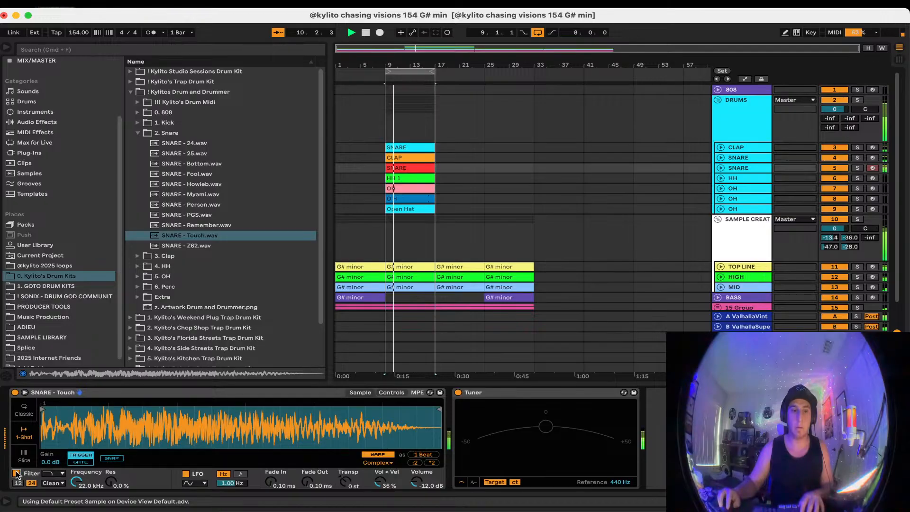
{"action": "left_click", "coordinate": [16, 473]}
{"action": "left_click", "coordinate": [186, 474]}
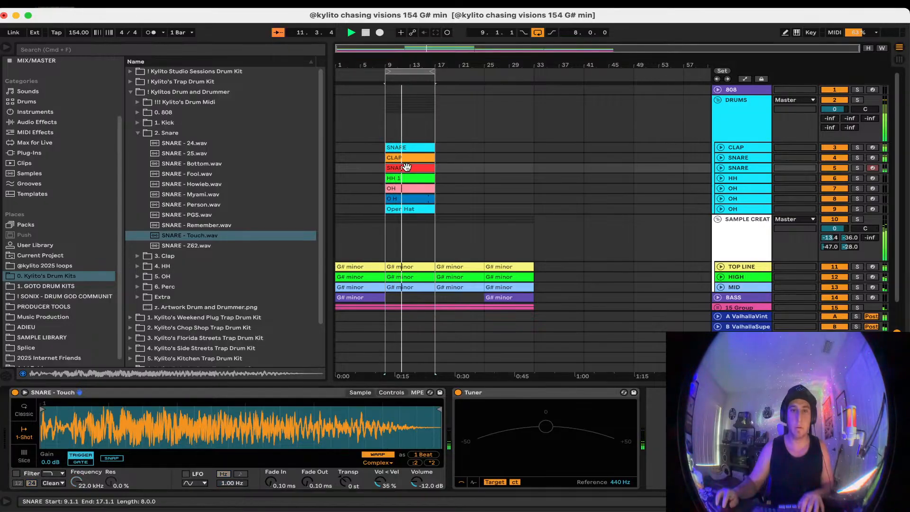
{"action": "double_click", "coordinate": [407, 167]}
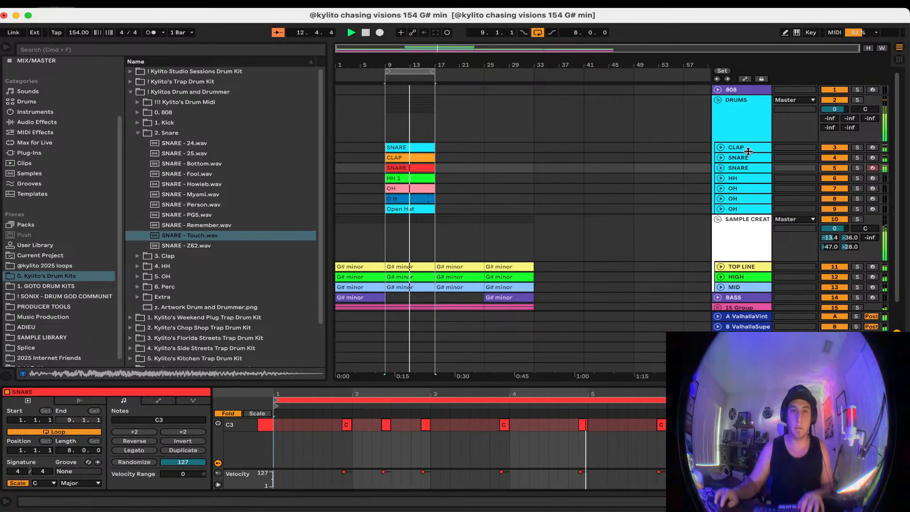
Load HH - Experts.wav onto the HH track and trim the sample's silent tail, with Warp on and Snap and filter off
{"action": "left_click", "coordinate": [737, 178]}
{"action": "left_click", "coordinate": [138, 133]}
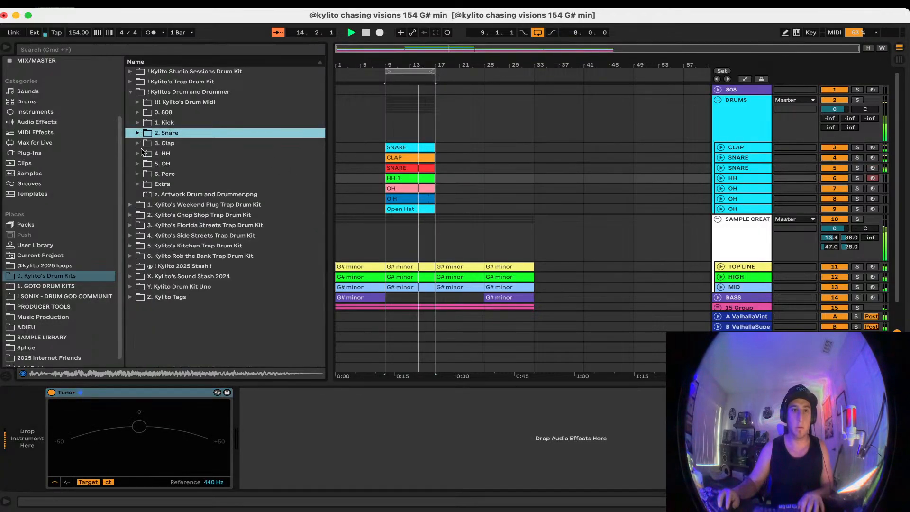
{"action": "left_click", "coordinate": [137, 153]}
{"action": "left_click", "coordinate": [183, 185]}
{"action": "left_click", "coordinate": [184, 195]}
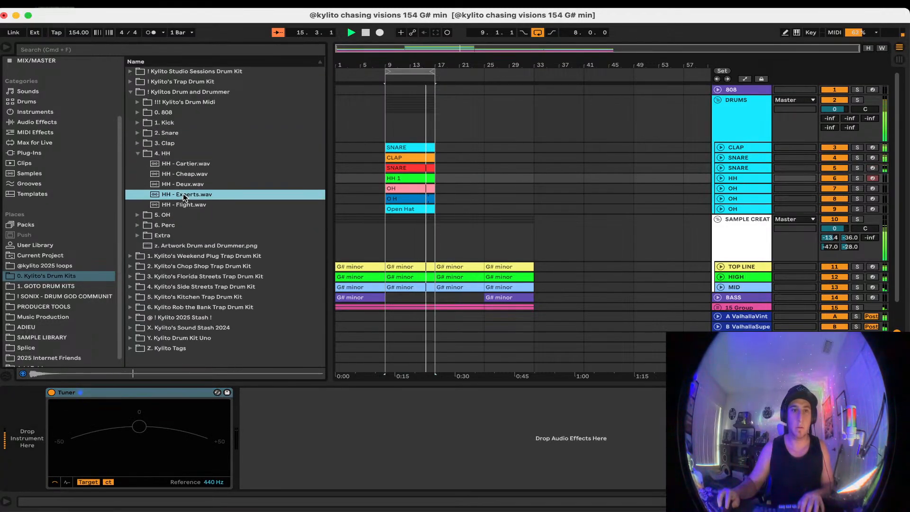
{"action": "key", "text": "Return"}
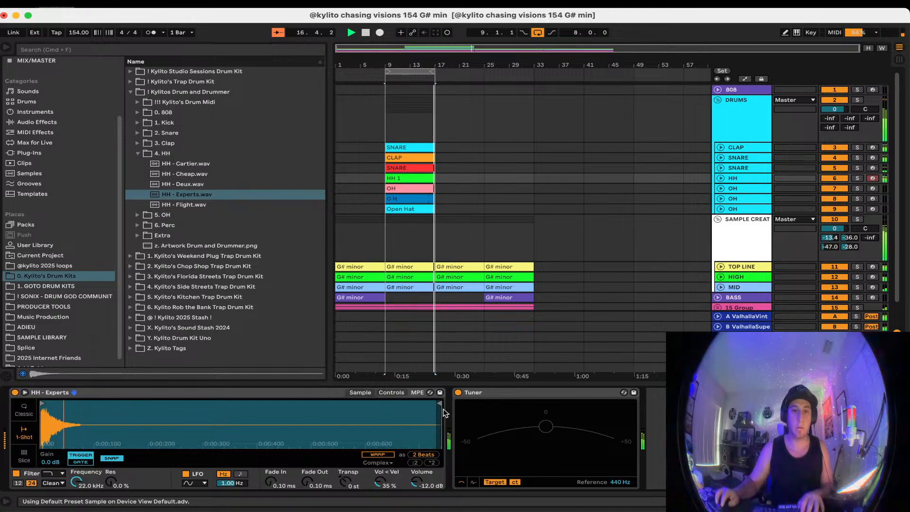
{"action": "left_click_drag", "start_coordinate": [206, 415], "coordinate": [96, 412]}
{"action": "left_click", "coordinate": [377, 455]}
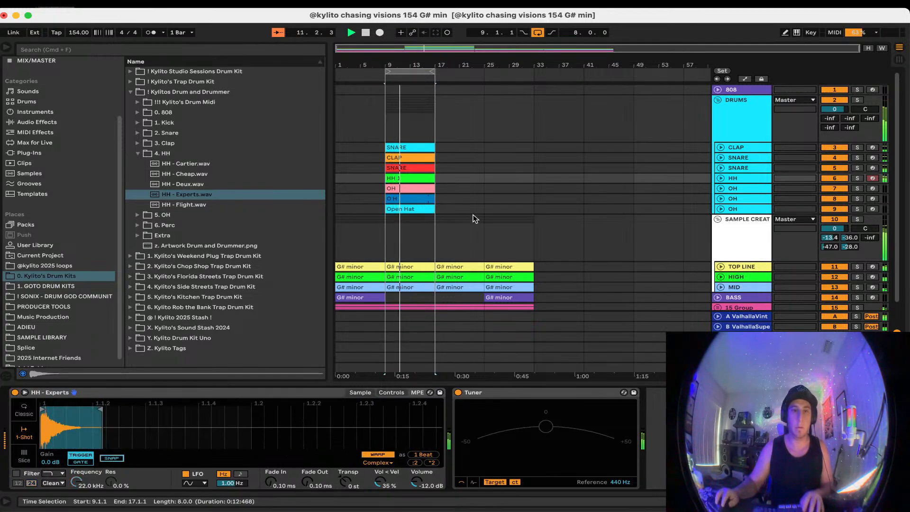
Audition OH - Mafia.wav from the Kylitos Drum and Drummer kit's OH folder for the first OH track
{"action": "left_click", "coordinate": [740, 188]}
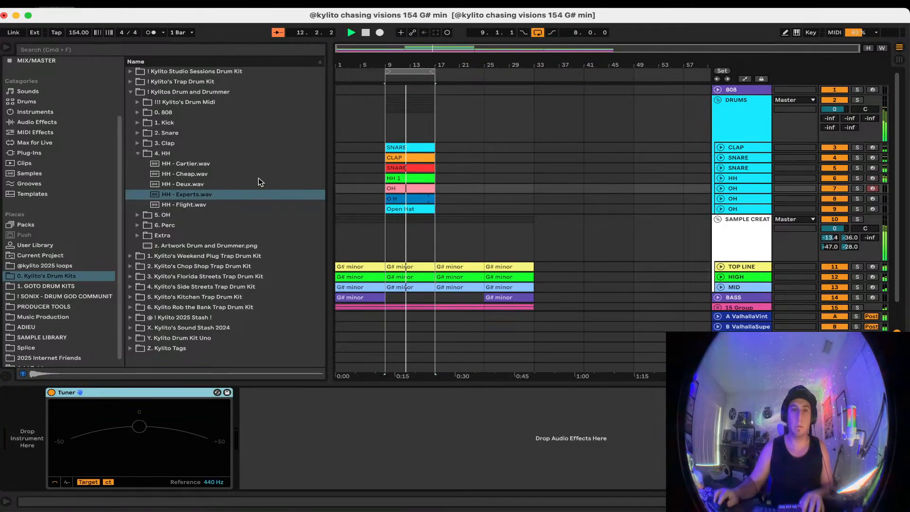
{"action": "left_click", "coordinate": [137, 153]}
{"action": "left_click", "coordinate": [138, 163]}
{"action": "left_click", "coordinate": [179, 194]}
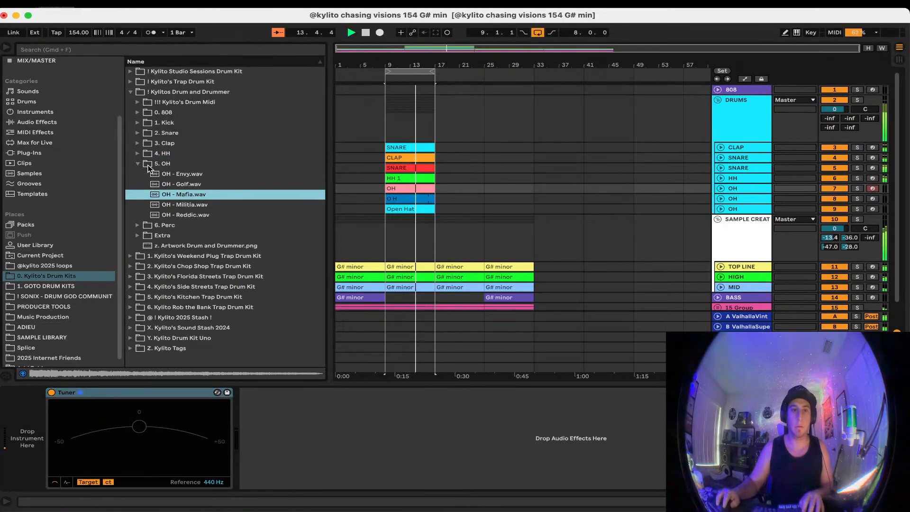
{"action": "left_click", "coordinate": [138, 163]}
Load OH - Metro.wav from Kylito's Trap Drum Kit onto the second OH track
{"action": "left_click", "coordinate": [131, 91]}
{"action": "left_click", "coordinate": [130, 82]}
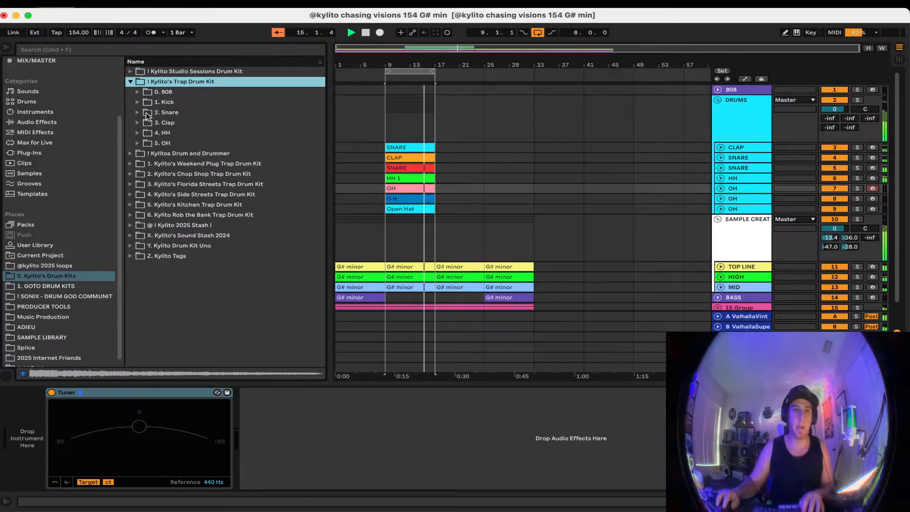
{"action": "left_click", "coordinate": [137, 142]}
{"action": "left_click", "coordinate": [159, 153]}
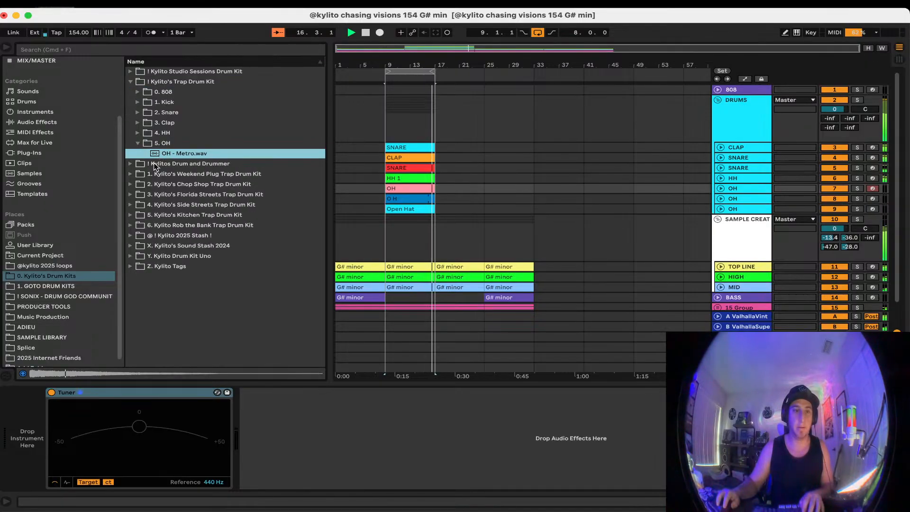
{"action": "left_click", "coordinate": [754, 199]}
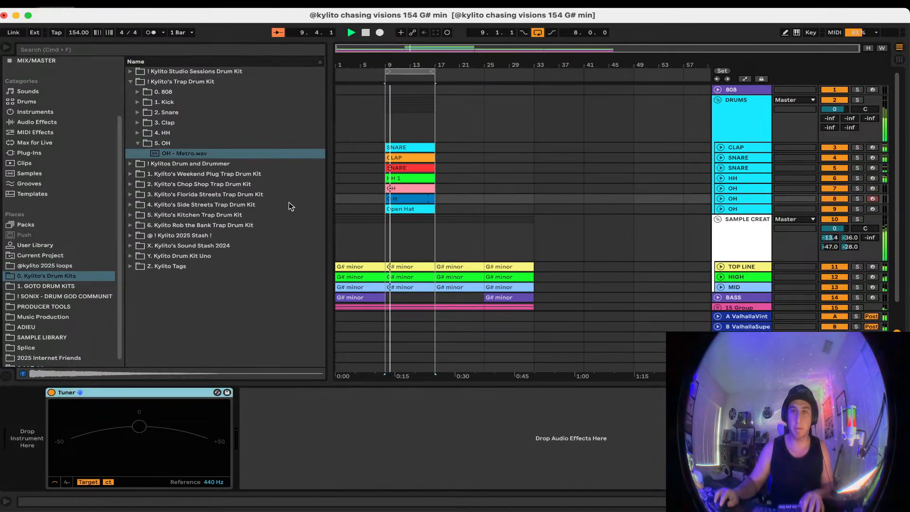
{"action": "left_click_drag", "start_coordinate": [173, 153], "coordinate": [27, 438]}
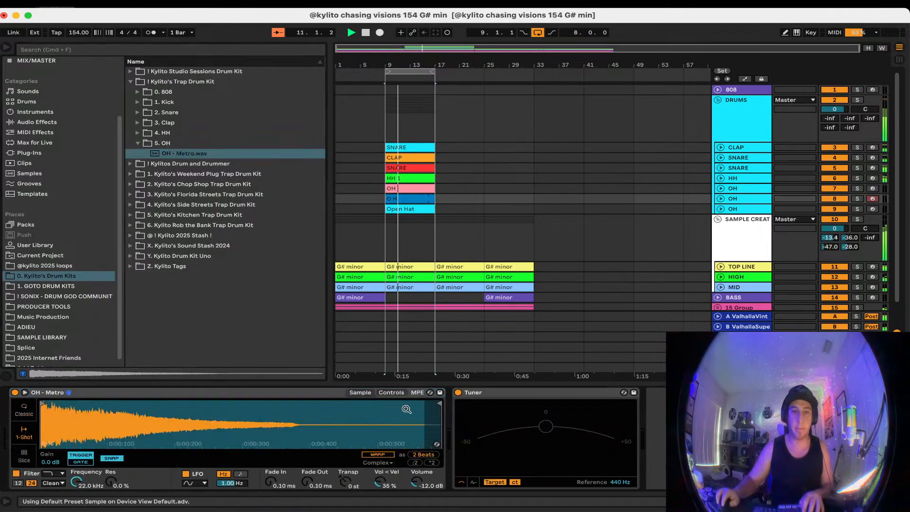
Audition the Earfquake, Juicy, SwnGhato and Subway open hats in Kylito's Side Streets Trap Drum Kit for the first OH track
{"action": "left_click", "coordinate": [735, 189]}
{"action": "left_click", "coordinate": [131, 82]}
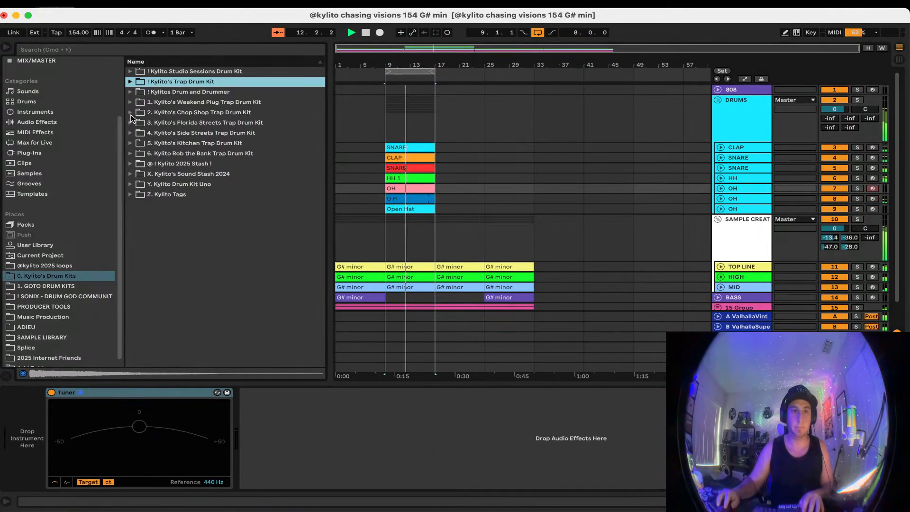
{"action": "left_click", "coordinate": [130, 133]}
{"action": "left_click", "coordinate": [138, 184]}
{"action": "left_click", "coordinate": [185, 216]}
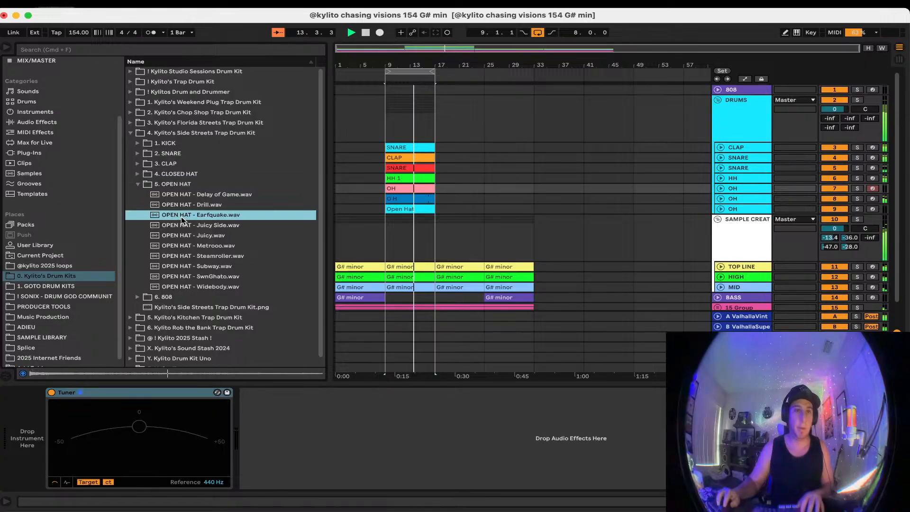
{"action": "left_click", "coordinate": [188, 237]}
{"action": "left_click", "coordinate": [192, 278]}
{"action": "left_click", "coordinate": [211, 266]}
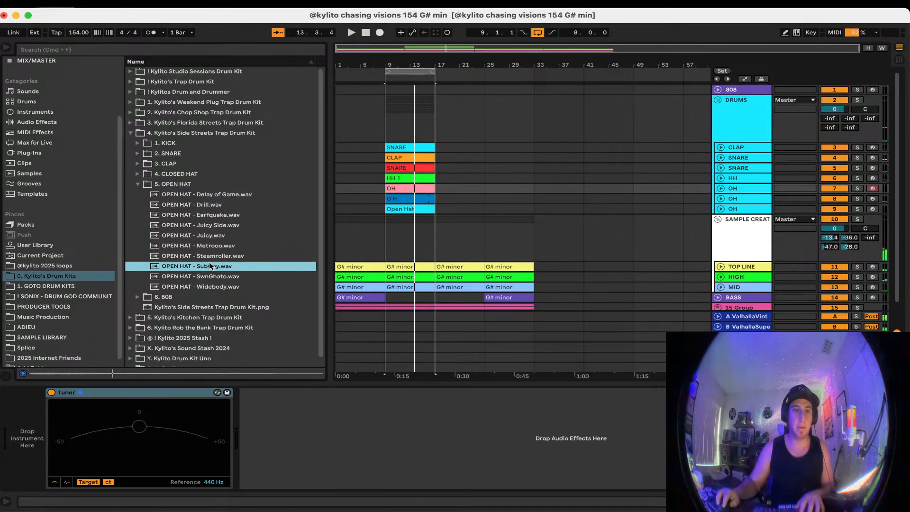
Load OPEN HAT - Juicy.wav from the Side Streets kit onto the first OH track
{"action": "left_click", "coordinate": [761, 197]}
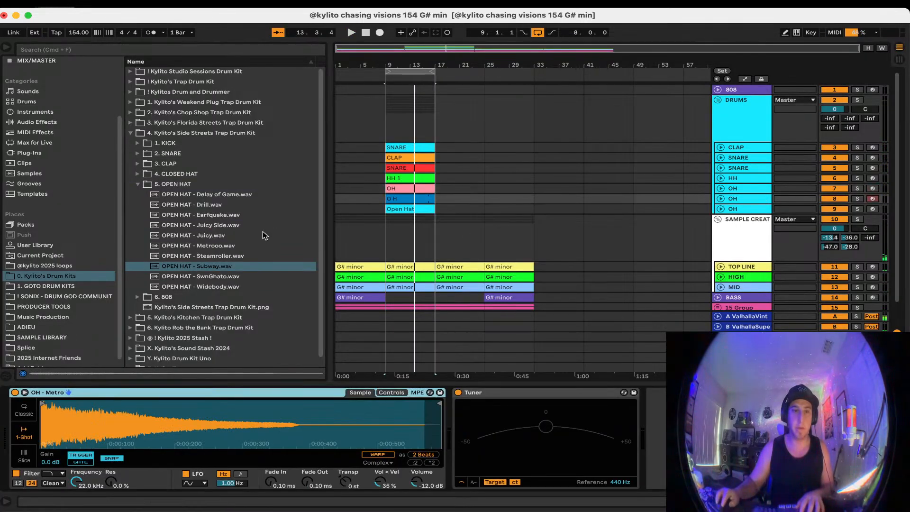
{"action": "left_click", "coordinate": [251, 235]}
{"action": "left_click", "coordinate": [753, 189]}
{"action": "double_click", "coordinate": [219, 236]}
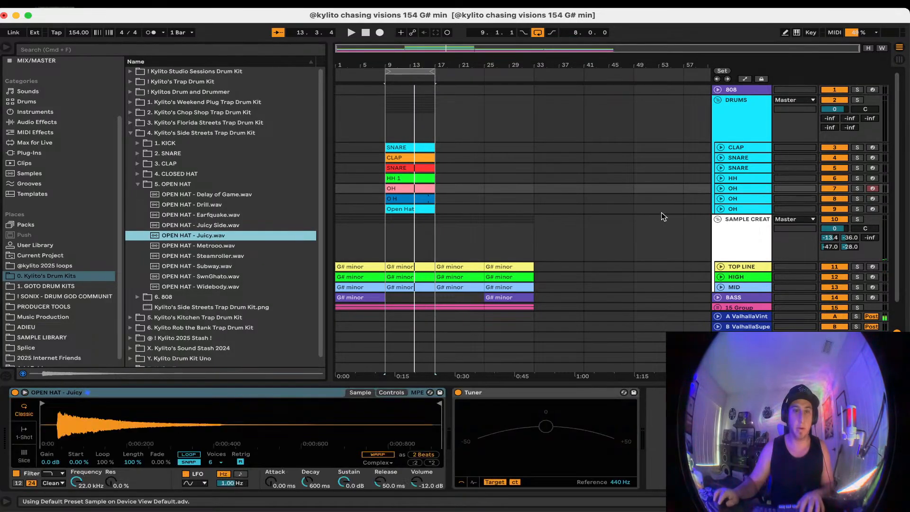
Load OPEN HAT - SwnGhato.wav onto the third OH track in 1-Shot mode and play the loop from bar 9
{"action": "left_click", "coordinate": [734, 200]}
{"action": "left_click", "coordinate": [730, 210]}
{"action": "left_click", "coordinate": [137, 184]}
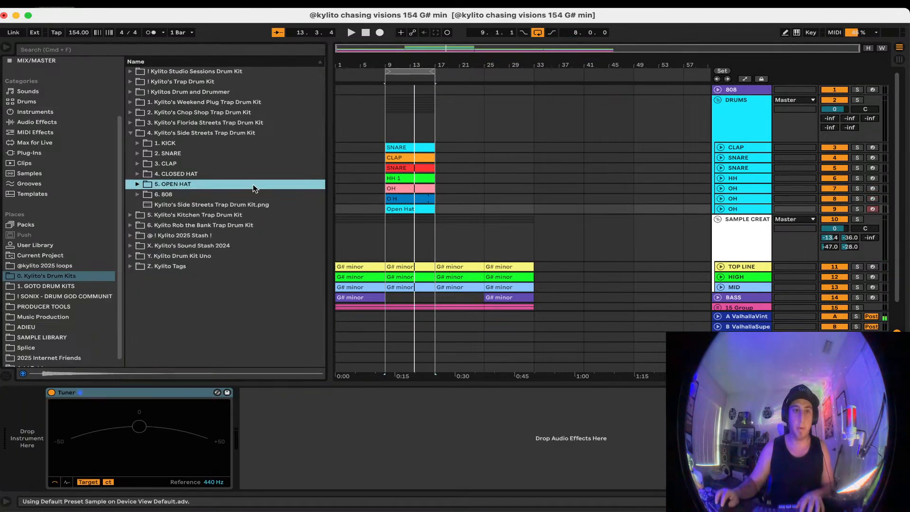
{"action": "left_click", "coordinate": [461, 203]}
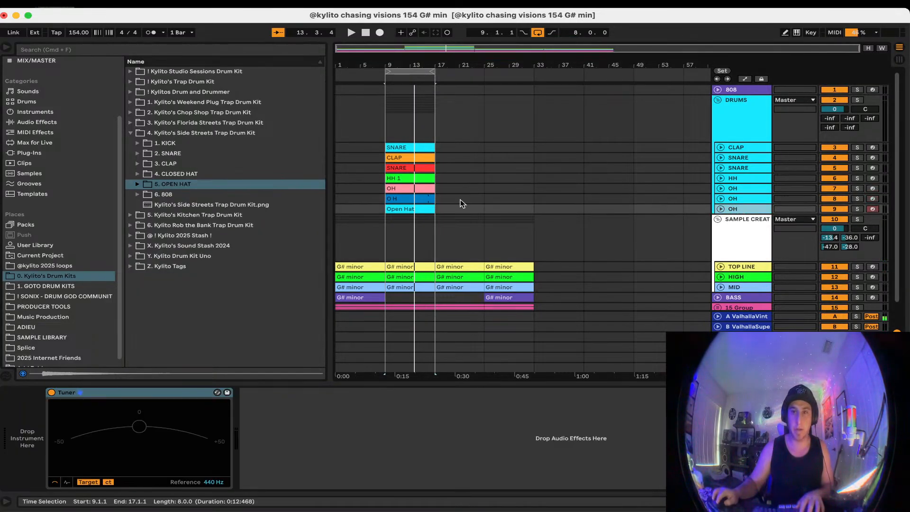
{"action": "left_click", "coordinate": [138, 185]}
{"action": "left_click", "coordinate": [184, 235]}
{"action": "left_click", "coordinate": [199, 286]}
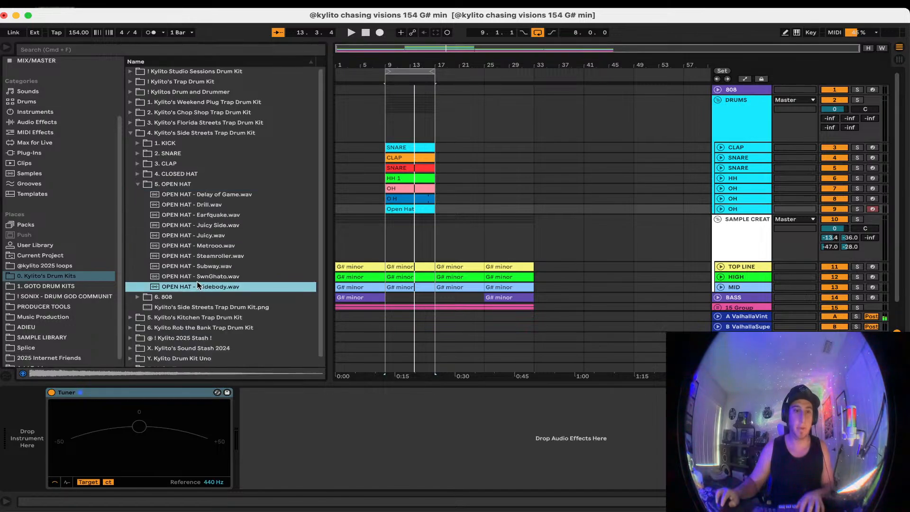
{"action": "left_click", "coordinate": [198, 278]}
{"action": "double_click", "coordinate": [198, 276]}
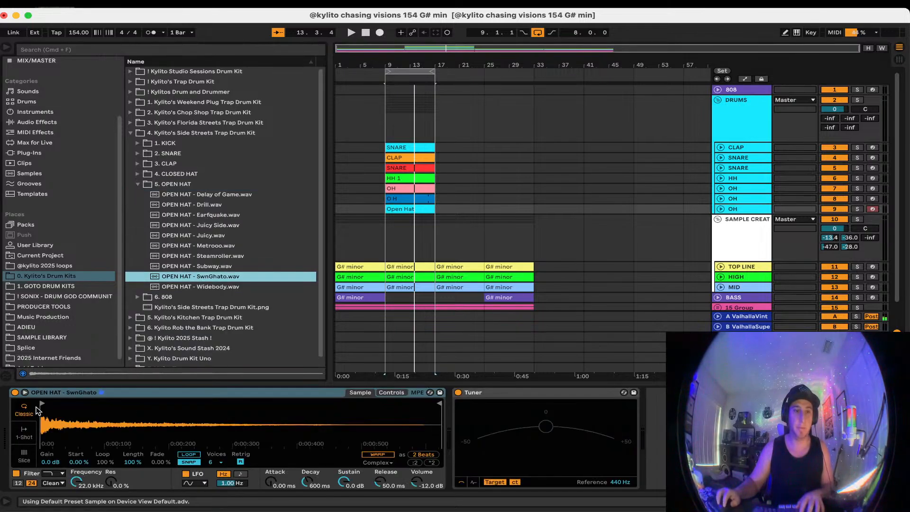
{"action": "left_click", "coordinate": [408, 71]}
{"action": "key", "text": "space"}
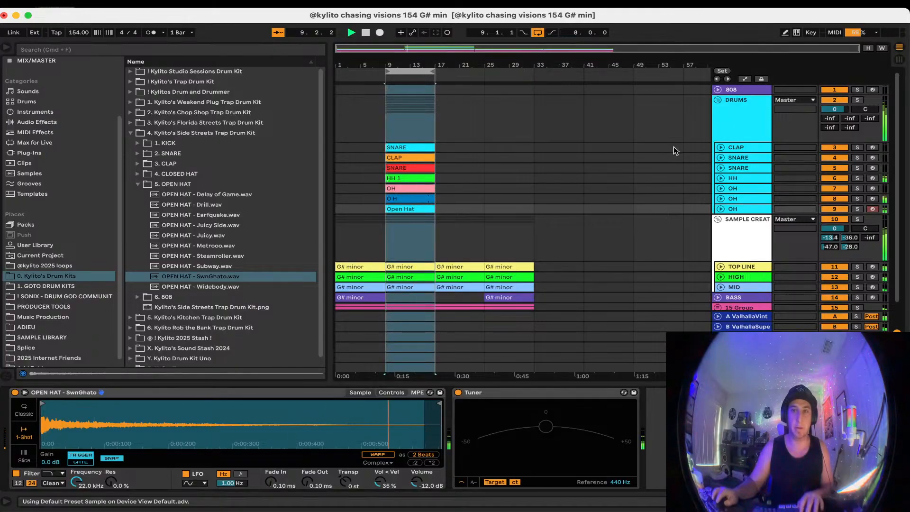
Colour the CLAP and both SNARE tracks orange and assign that track colour to their clips
{"action": "left_click", "coordinate": [747, 147]}
{"action": "left_click", "coordinate": [757, 169]}
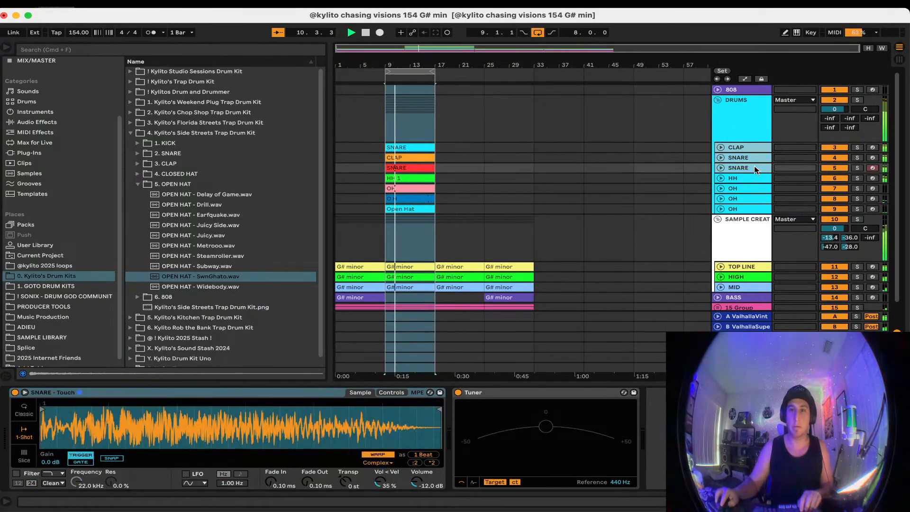
{"action": "right_click", "coordinate": [756, 169]}
{"action": "key", "text": "Escape"}
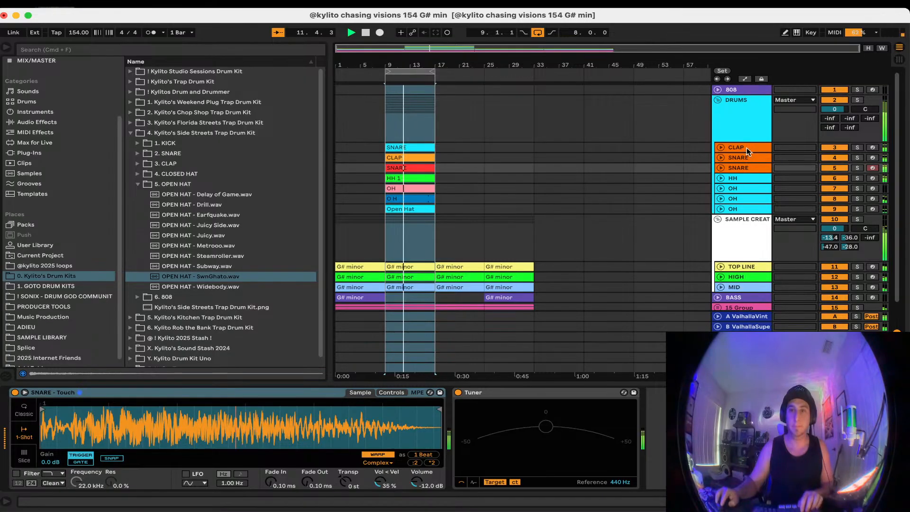
{"action": "right_click", "coordinate": [746, 168]}
{"action": "left_click", "coordinate": [777, 380]}
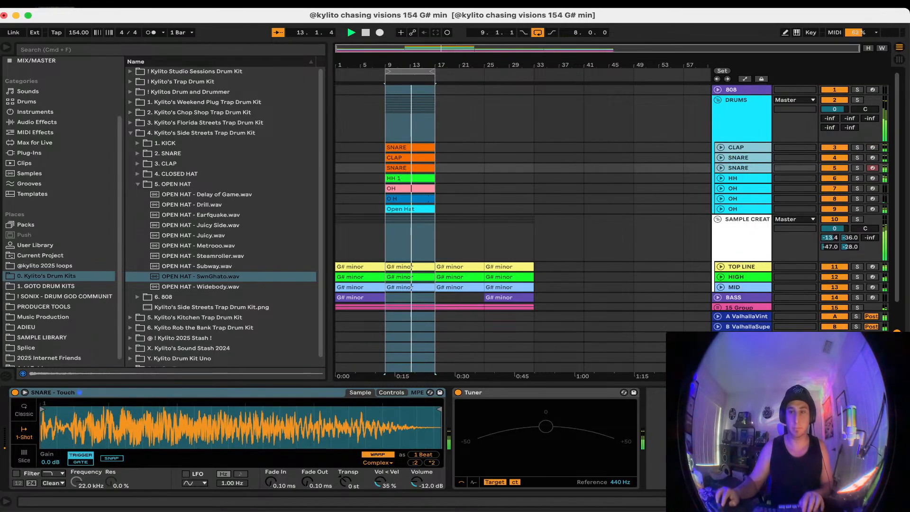
Colour the HH and three OH tracks yellow and assign that track colour to their clips
{"action": "left_click", "coordinate": [747, 178]}
{"action": "left_click", "coordinate": [744, 208]}
{"action": "right_click", "coordinate": [745, 208]}
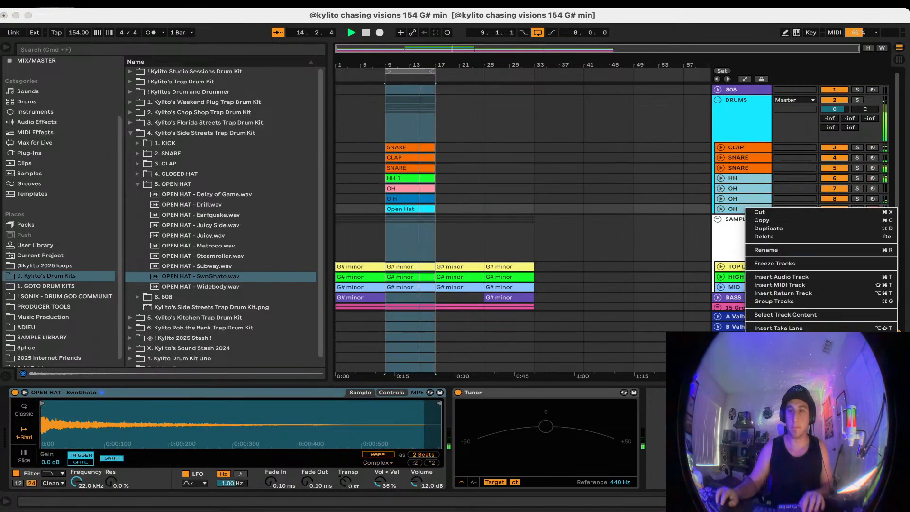
{"action": "key", "text": "Escape"}
{"action": "left_click", "coordinate": [741, 176]}
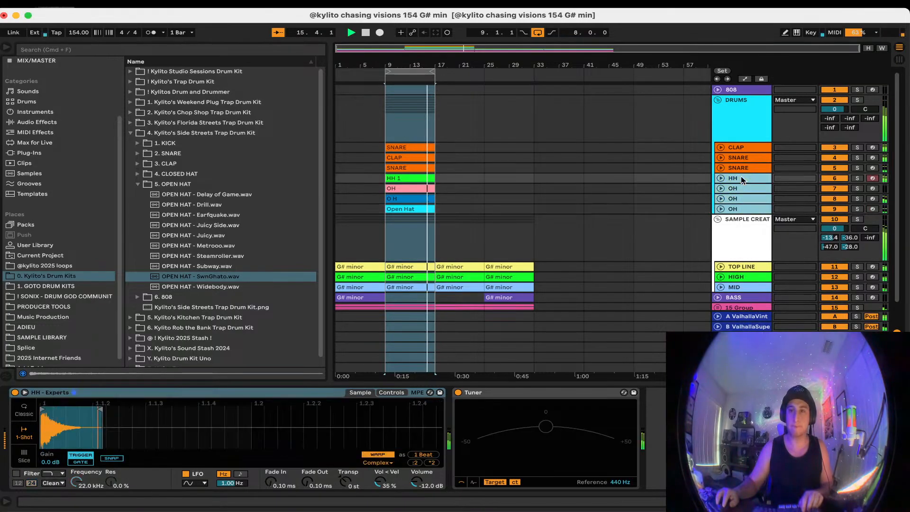
{"action": "right_click", "coordinate": [740, 176]}
{"action": "left_click", "coordinate": [776, 382]}
{"action": "left_click", "coordinate": [611, 260]}
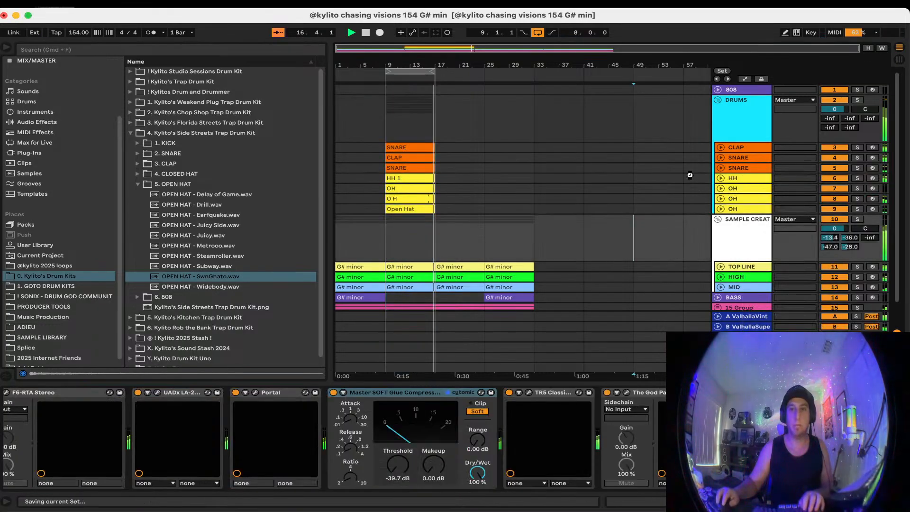
Colour the DRUMS group track orange without recolouring its grouped tracks
{"action": "left_click", "coordinate": [742, 114]}
{"action": "right_click", "coordinate": [743, 115]}
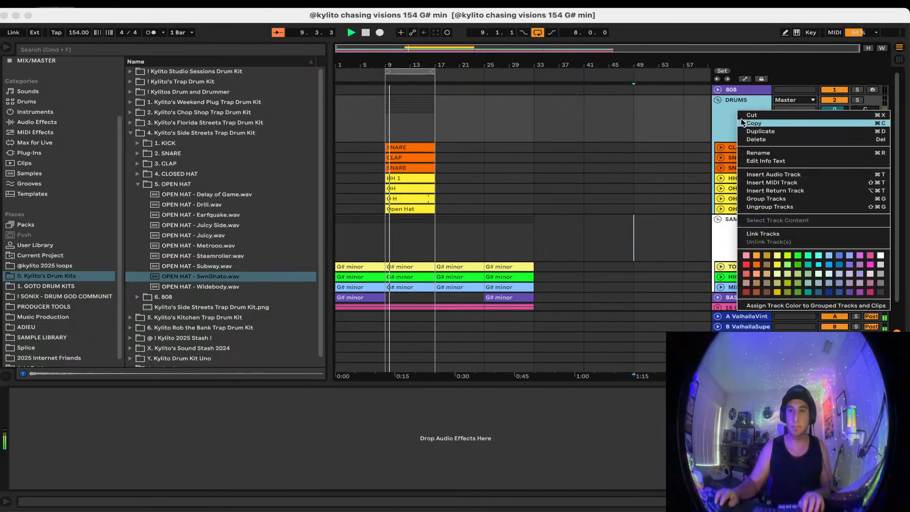
{"action": "left_click", "coordinate": [757, 268]}
Load !! Spinz 808 - C.wav from the Kylitos Drum and Drummer kit's 808 folder onto the 808 track
{"action": "left_click", "coordinate": [734, 89]}
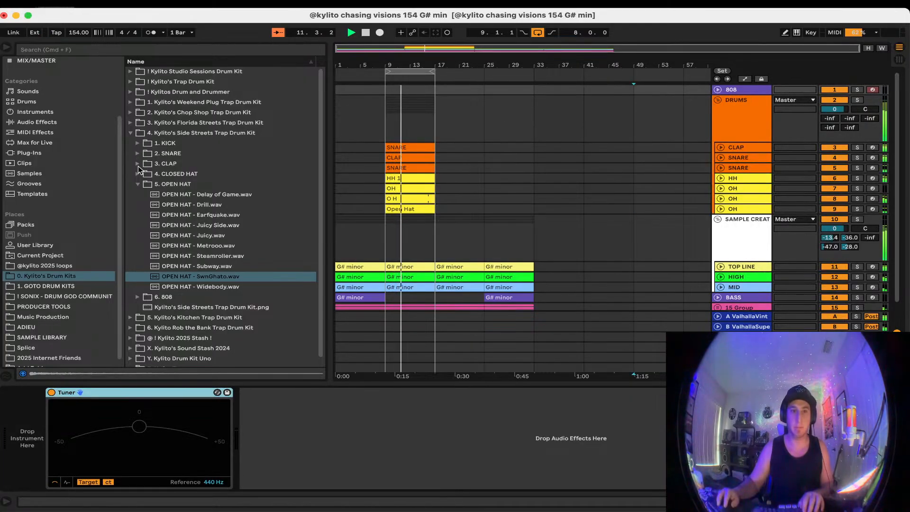
{"action": "key", "text": "Left"}
{"action": "left_click", "coordinate": [130, 133]}
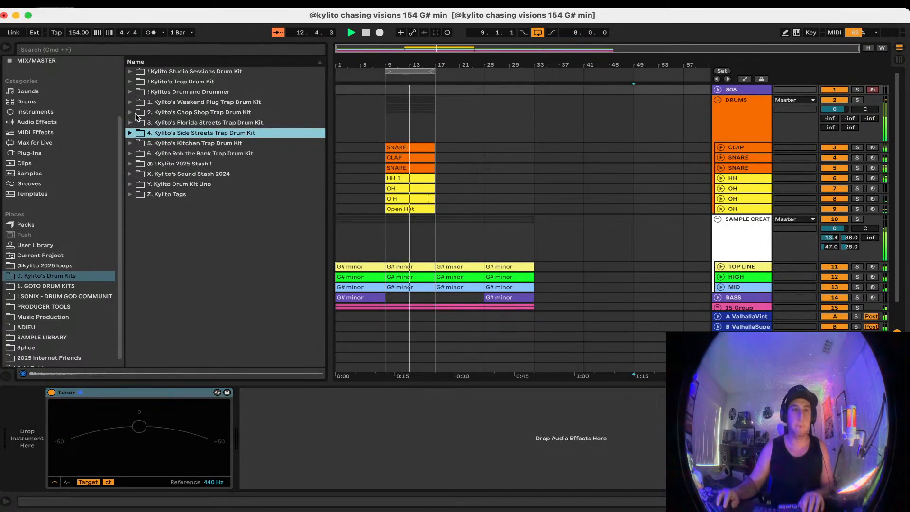
{"action": "left_click", "coordinate": [130, 92]}
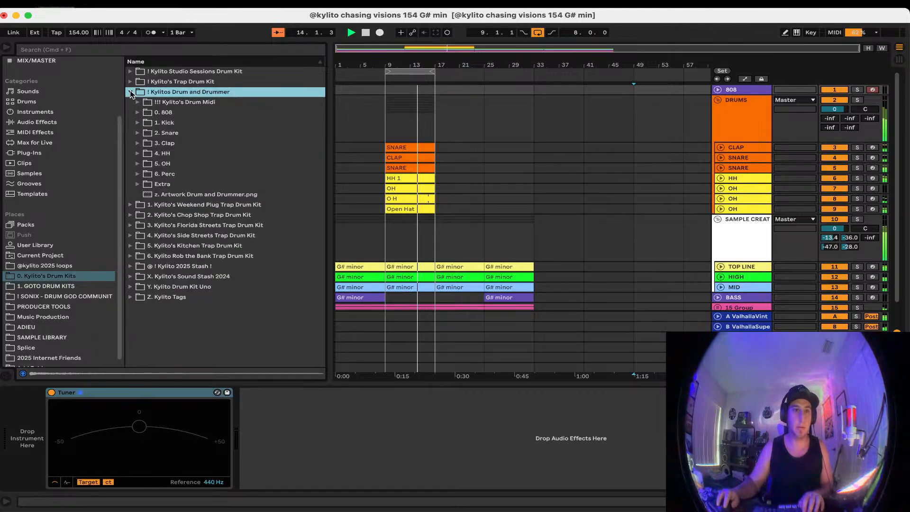
{"action": "left_click", "coordinate": [137, 112]}
{"action": "left_click", "coordinate": [758, 92]}
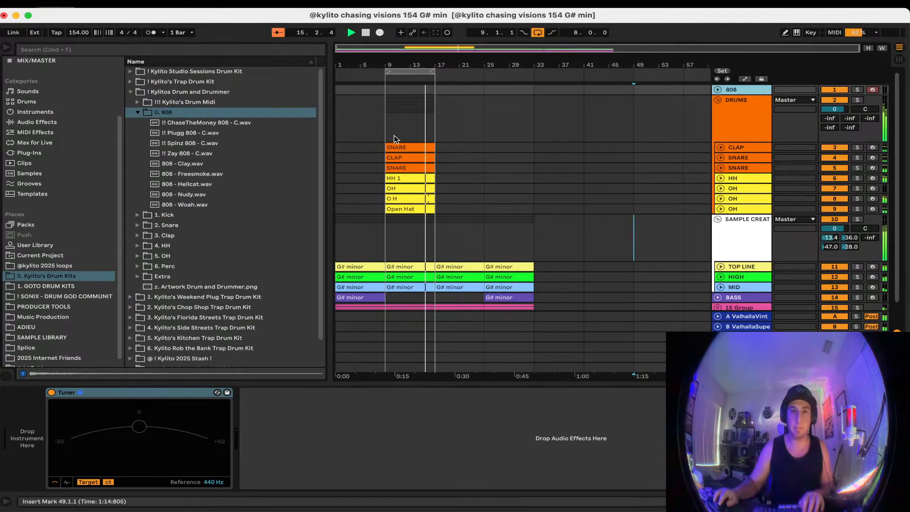
{"action": "double_click", "coordinate": [191, 144]}
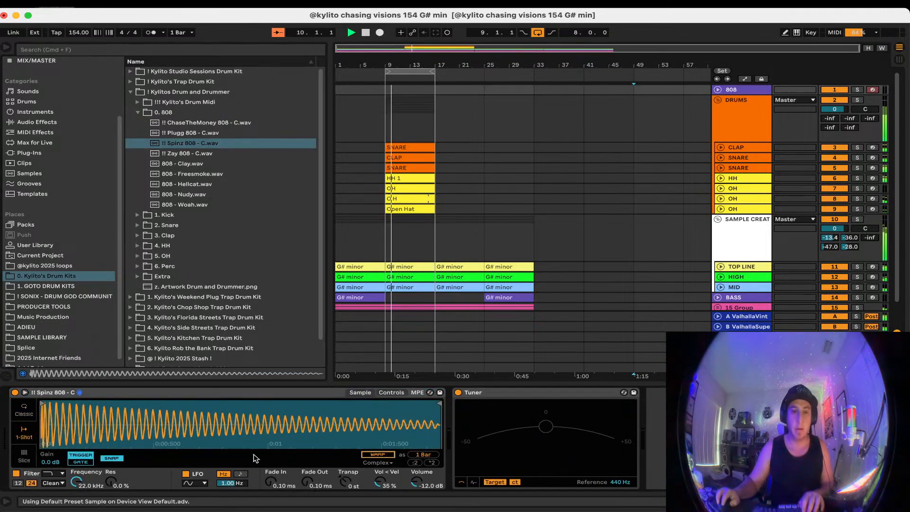
Turn off the LFO, filter, Snap and Warp in the Spinz 808's sampler
{"action": "left_click", "coordinate": [393, 456]}
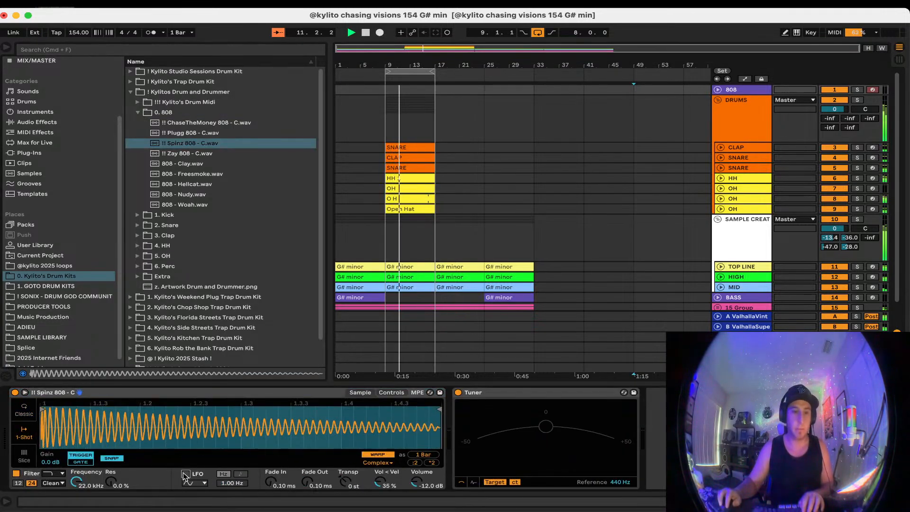
{"action": "left_click", "coordinate": [16, 473]}
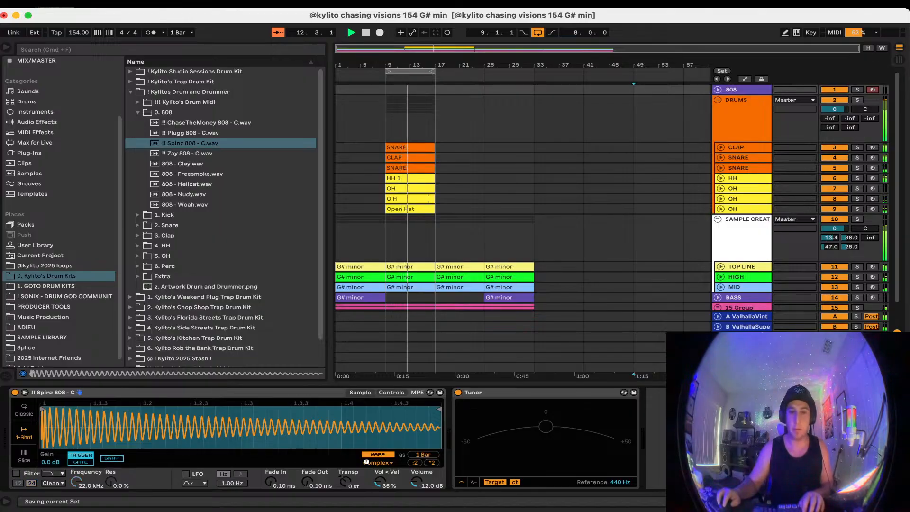
{"action": "left_click", "coordinate": [378, 454]}
Move the BASS track's G# minor clip at bar 25 to bar 9 on the 808 track and open its notes
{"action": "scroll", "coordinate": [498, 201], "scroll_direction": "down", "scroll_amount": 2}
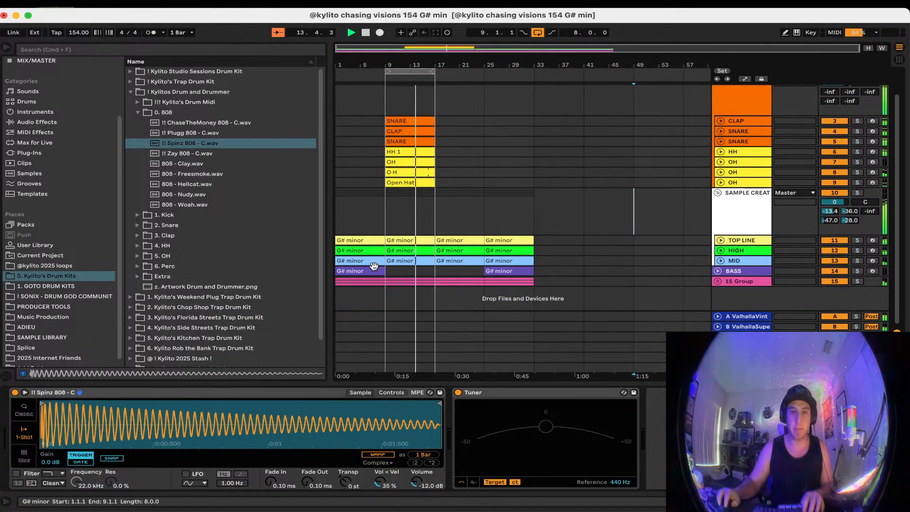
{"action": "left_click_drag", "start_coordinate": [498, 271], "coordinate": [419, 88]}
{"action": "double_click", "coordinate": [419, 89]}
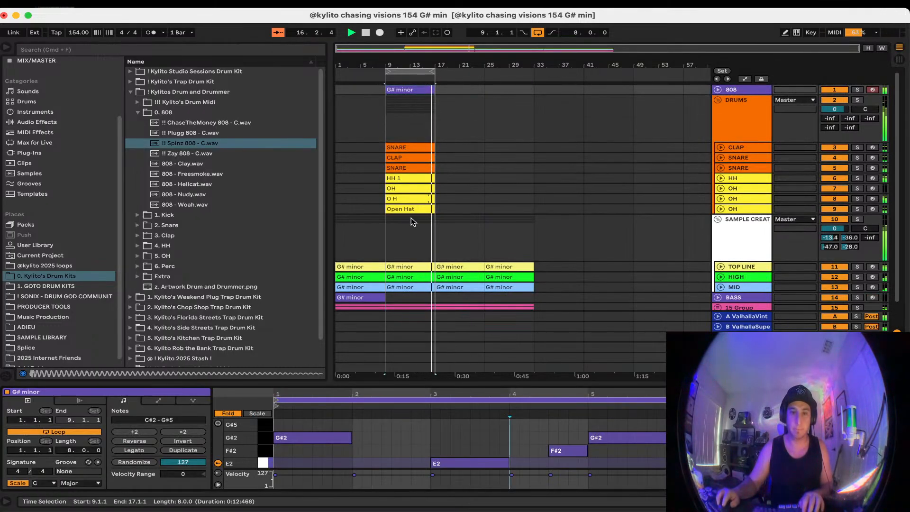
Transpose all notes of the 808 clip up one octave and return to the track's sampler
{"action": "left_click", "coordinate": [384, 423]}
{"action": "key", "text": "super+a"}
{"action": "key", "text": "shift+Up"}
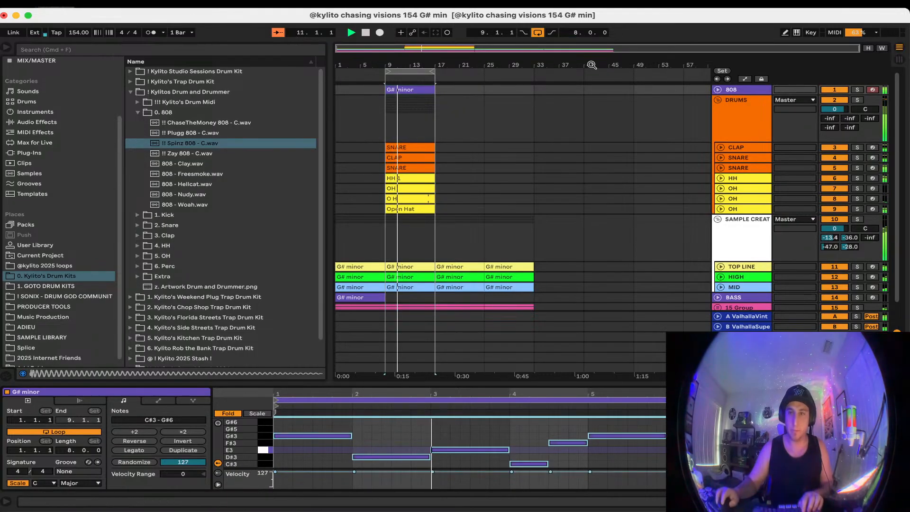
{"action": "key", "text": "shift+Tab"}
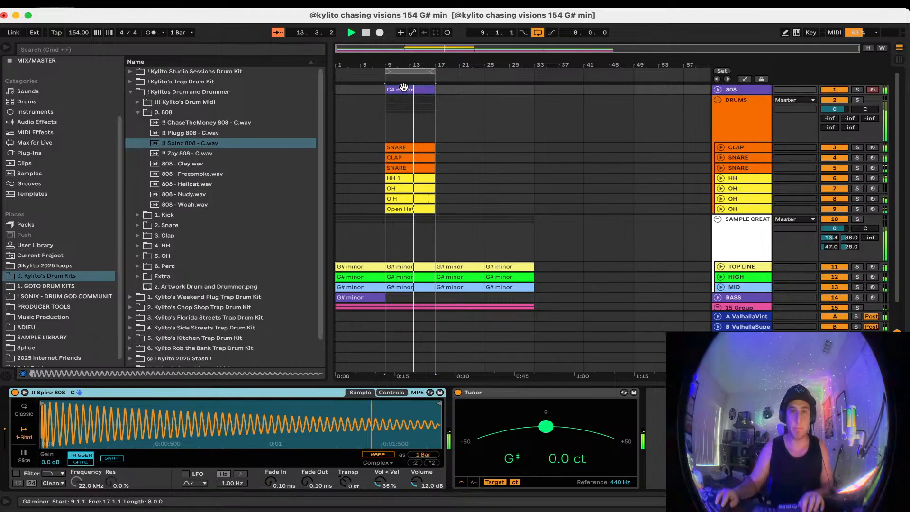
Lower the volume of the sample group track to -3.0 dB
{"action": "scroll", "coordinate": [734, 242], "scroll_direction": "down", "scroll_amount": 2}
{"action": "left_click_drag", "start_coordinate": [834, 201], "coordinate": [835, 209]}
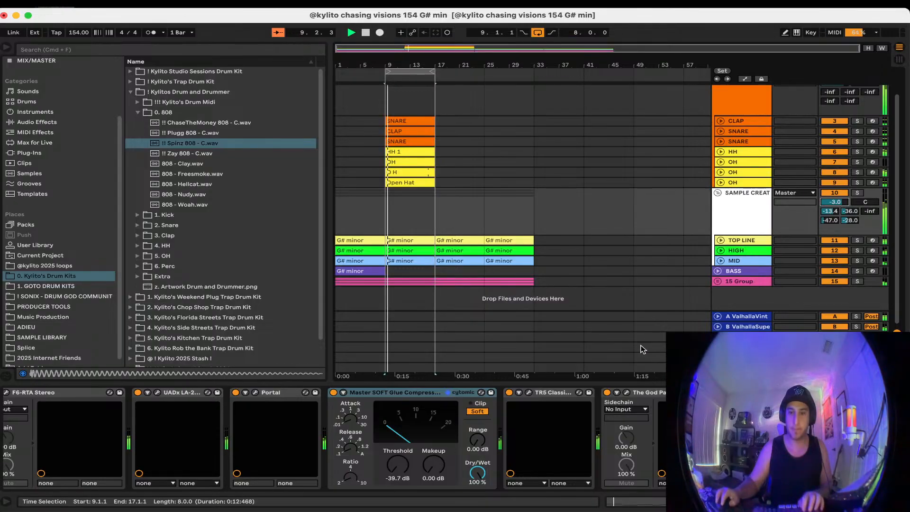
Move the Glue Compressor from the sample group to the start of the Master chain and set its Dry/Wet to 0%
{"action": "left_click", "coordinate": [626, 392]}
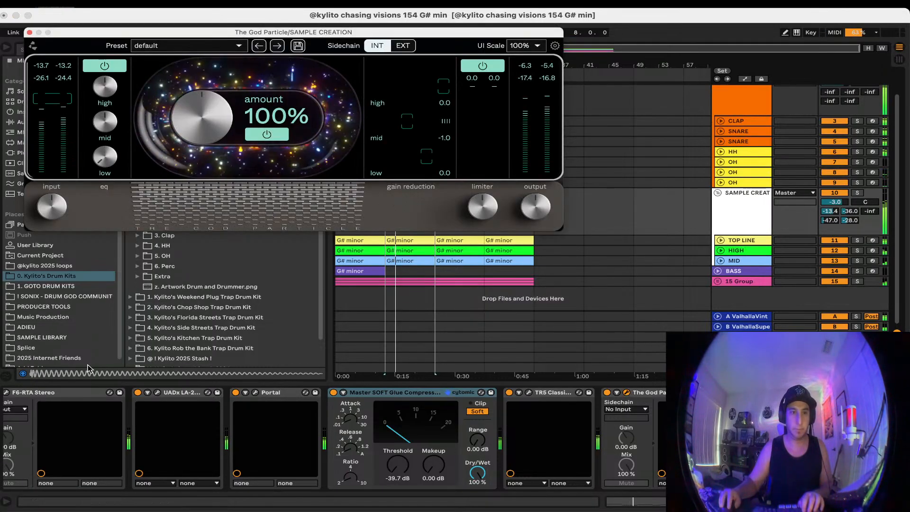
{"action": "left_click", "coordinate": [30, 32]}
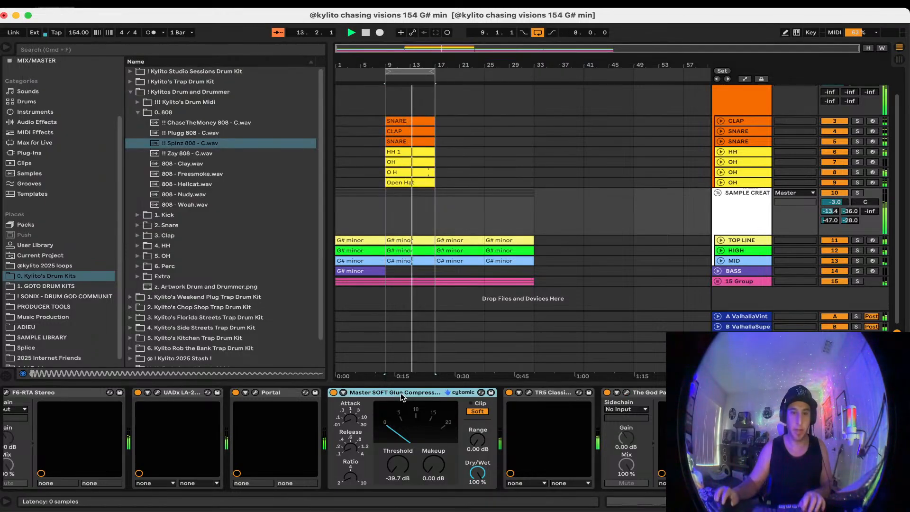
{"action": "key", "text": "super+x"}
{"action": "left_click", "coordinate": [782, 502]}
{"action": "left_click", "coordinate": [513, 446]}
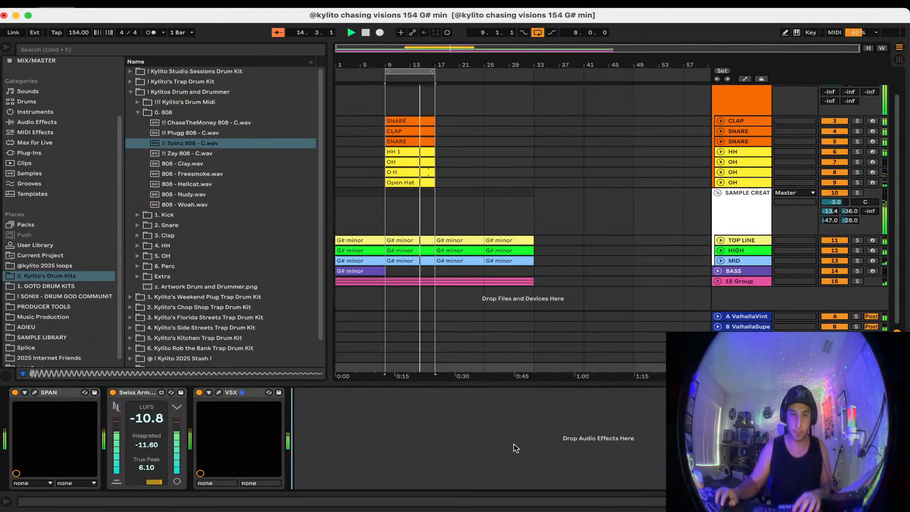
{"action": "key", "text": "super+v"}
{"action": "left_click_drag", "start_coordinate": [361, 393], "coordinate": [115, 436]}
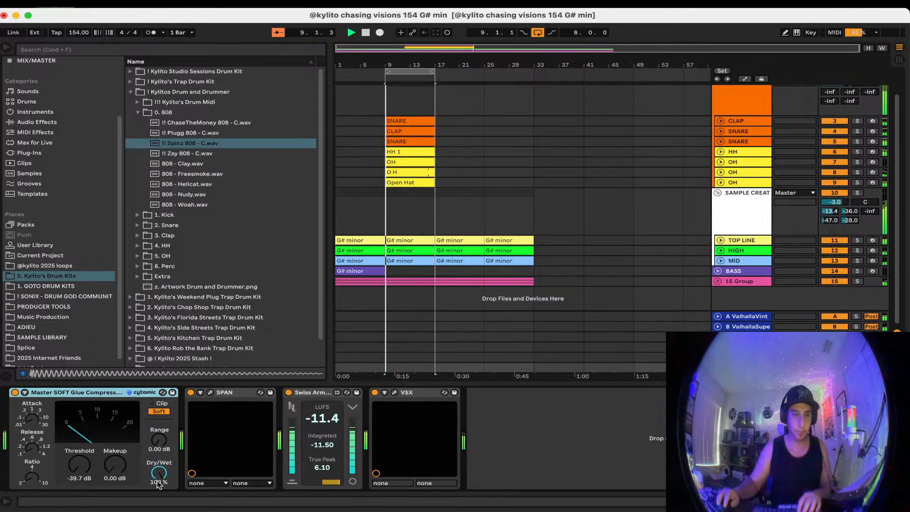
{"action": "left_click_drag", "start_coordinate": [157, 472], "coordinate": [156, 474]}
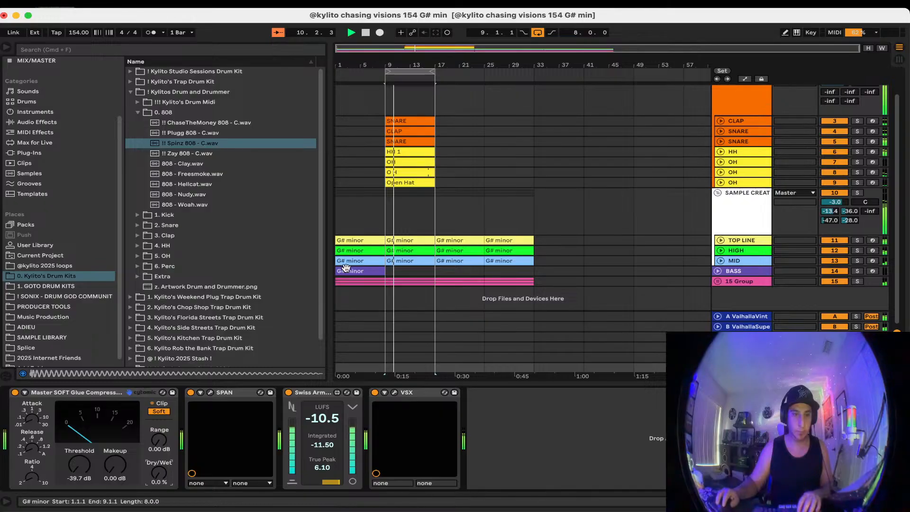
Check the open-hat samplers and turn off Snap for the Juicy open hat on track 7
{"action": "left_click", "coordinate": [402, 183]}
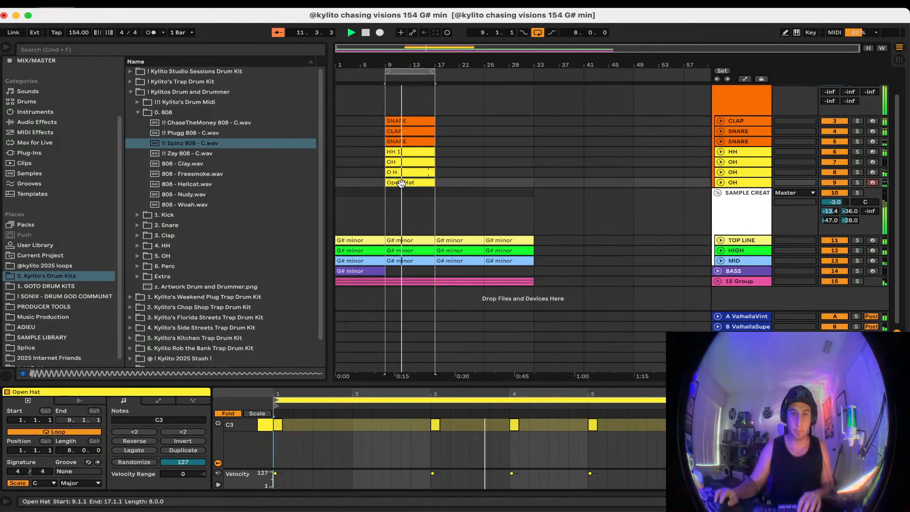
{"action": "left_click", "coordinate": [751, 172]}
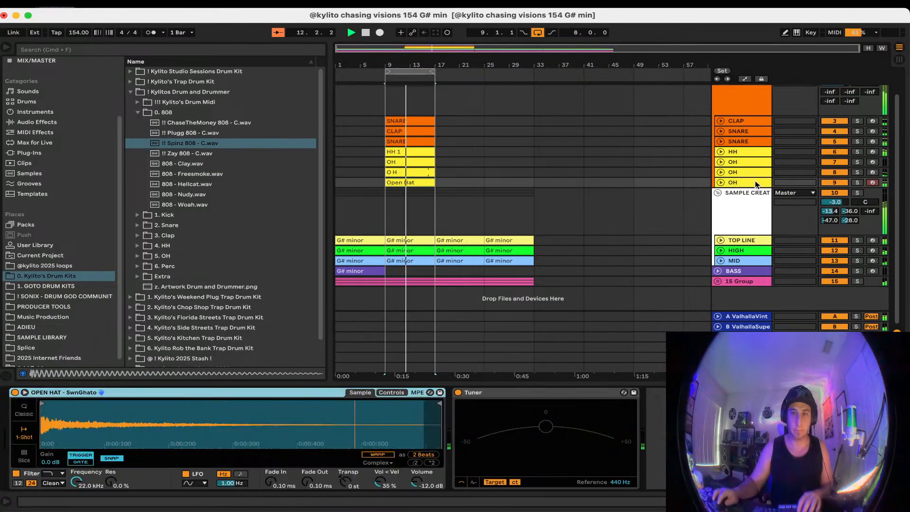
{"action": "left_click", "coordinate": [747, 160]}
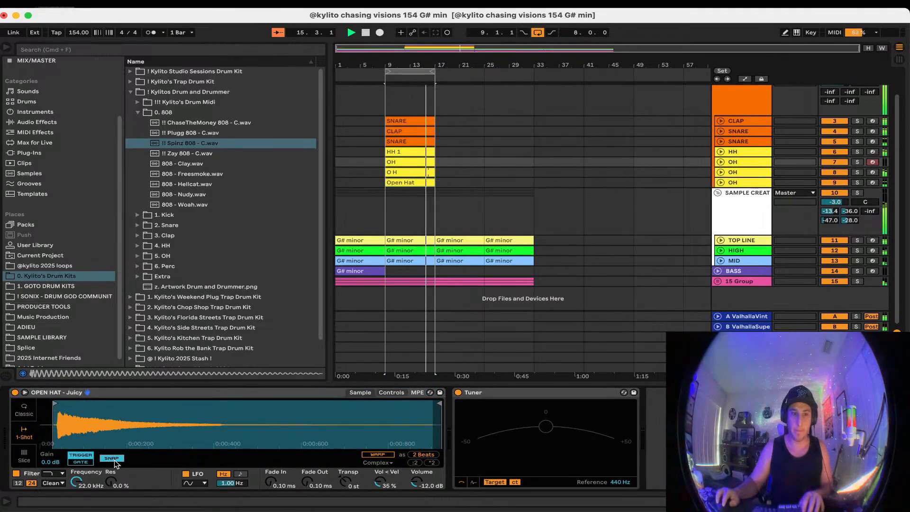
{"action": "left_click", "coordinate": [114, 458]}
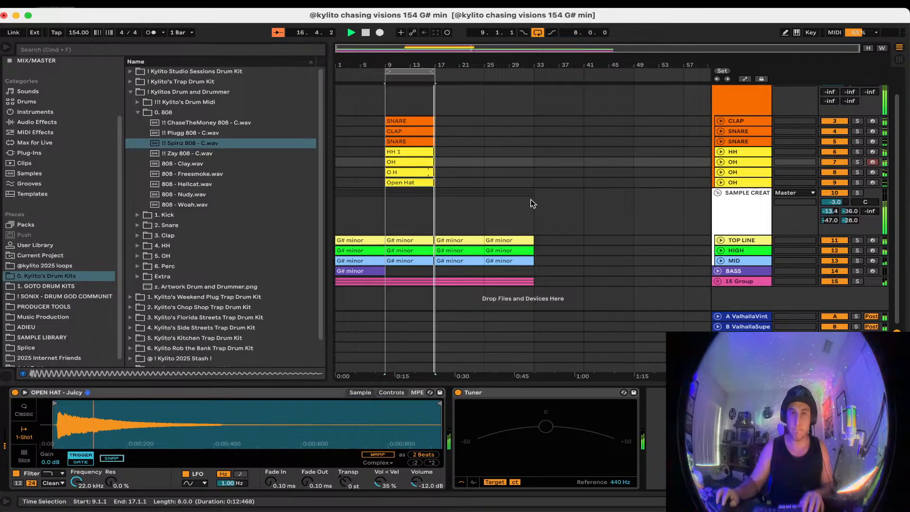
{"action": "left_click", "coordinate": [414, 141]}
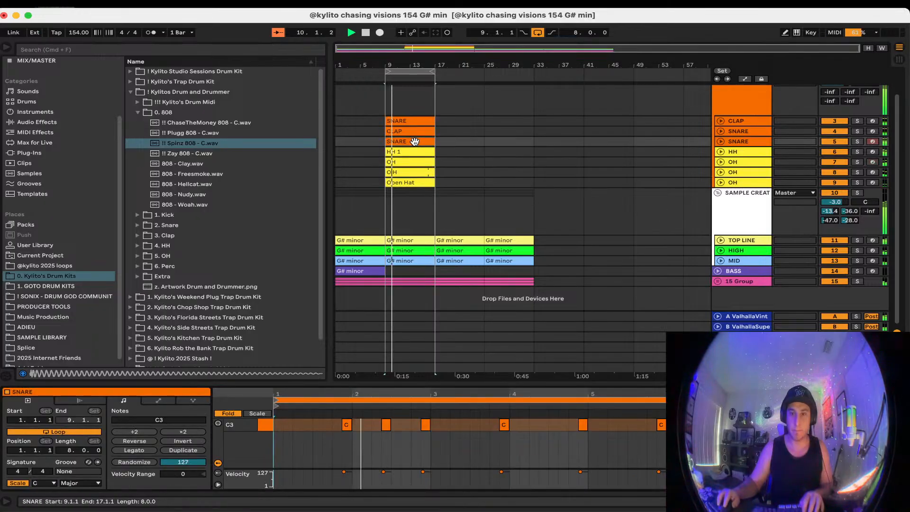
{"action": "left_click", "coordinate": [420, 152]}
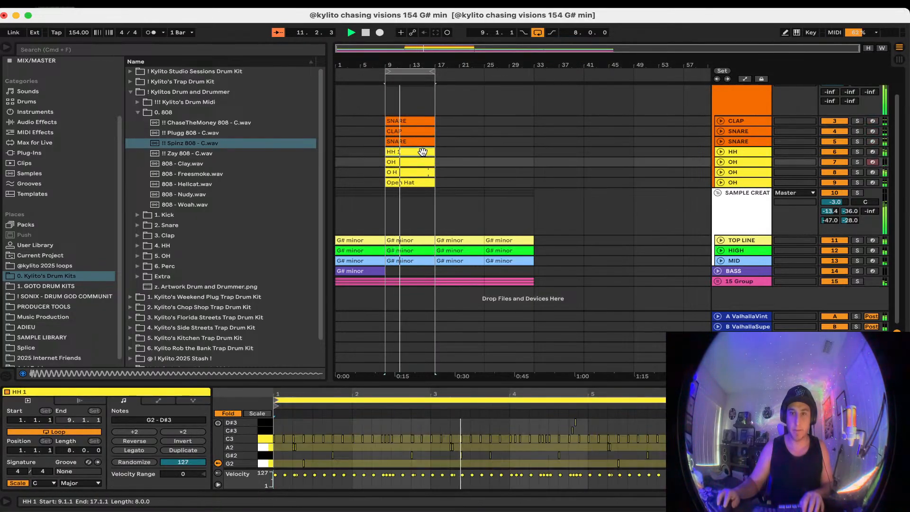
{"action": "left_click", "coordinate": [421, 161]}
{"action": "left_click", "coordinate": [421, 183]}
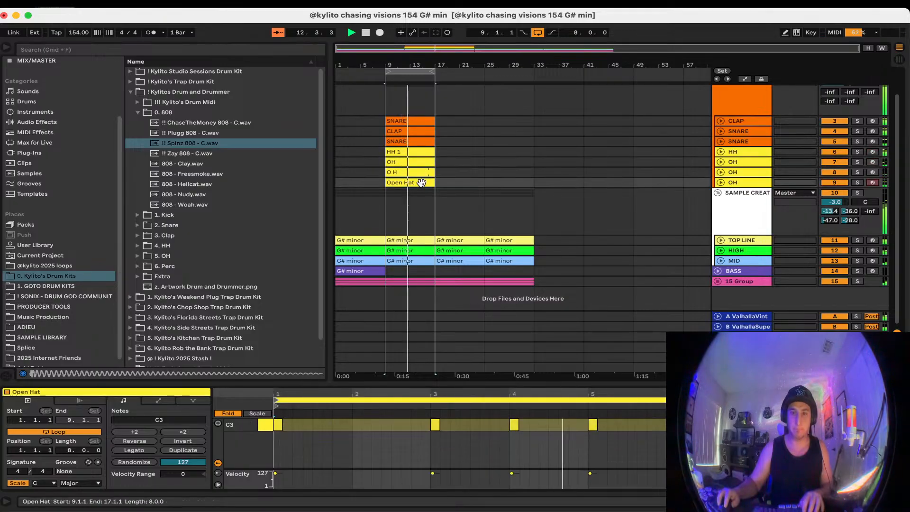
Delete the third return track, directly below the ValhallaSupe return
{"action": "left_click", "coordinate": [459, 300]}
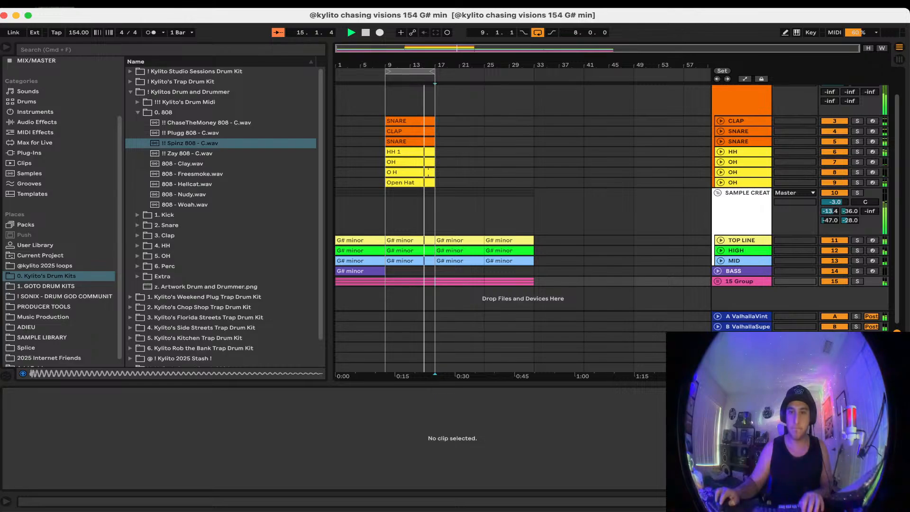
{"action": "left_click", "coordinate": [742, 337]}
{"action": "key", "text": "Delete"}
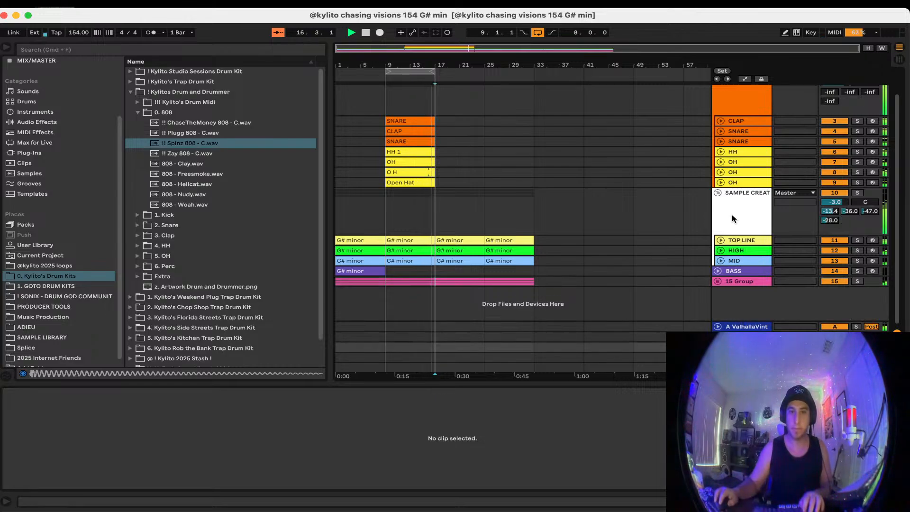
Examine the notes in the sample, hat, snare and clap clips at bar 9 during playback
{"action": "left_click", "coordinate": [419, 241]}
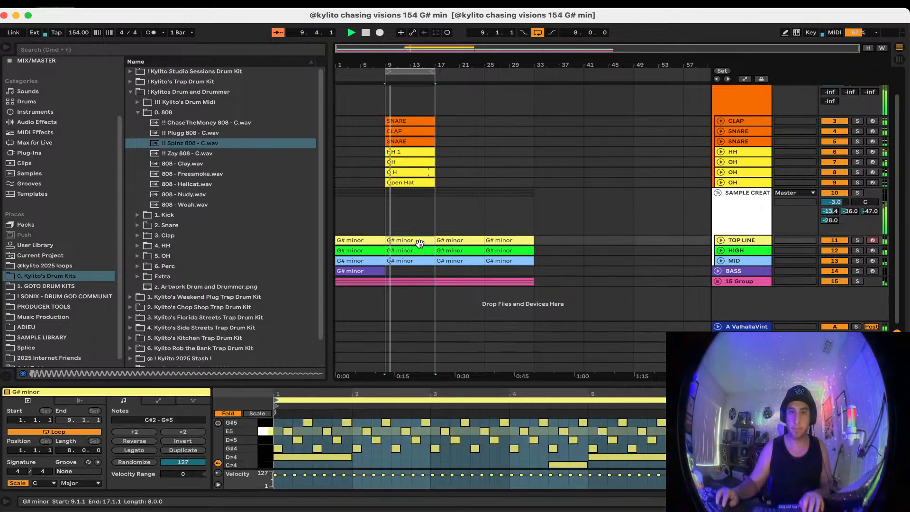
{"action": "left_click", "coordinate": [420, 250]}
{"action": "left_click", "coordinate": [419, 255]}
{"action": "left_click", "coordinate": [419, 259]}
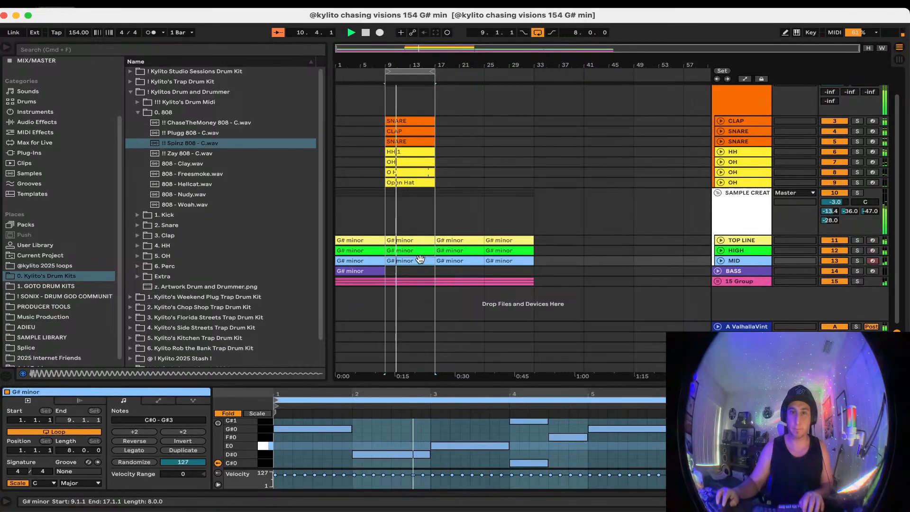
{"action": "left_click", "coordinate": [409, 183]}
{"action": "left_click", "coordinate": [413, 172]}
{"action": "left_click", "coordinate": [412, 164]}
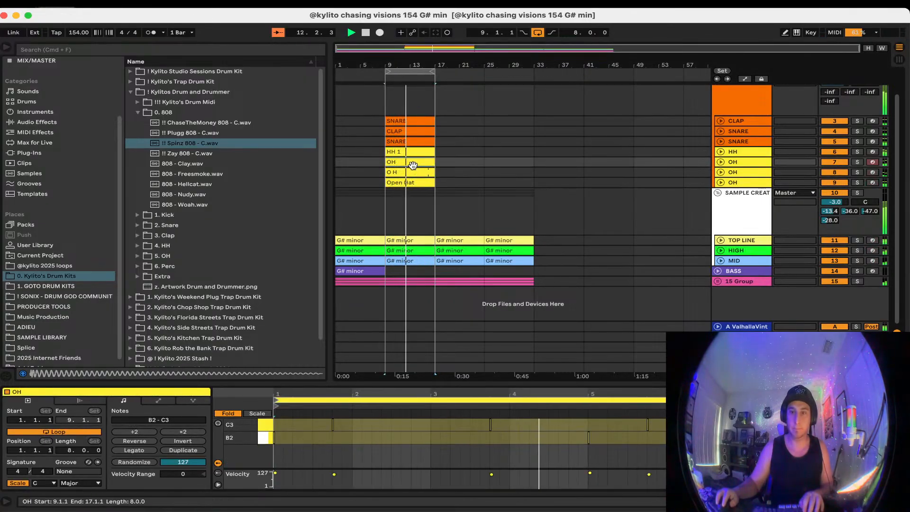
{"action": "left_click", "coordinate": [415, 152]}
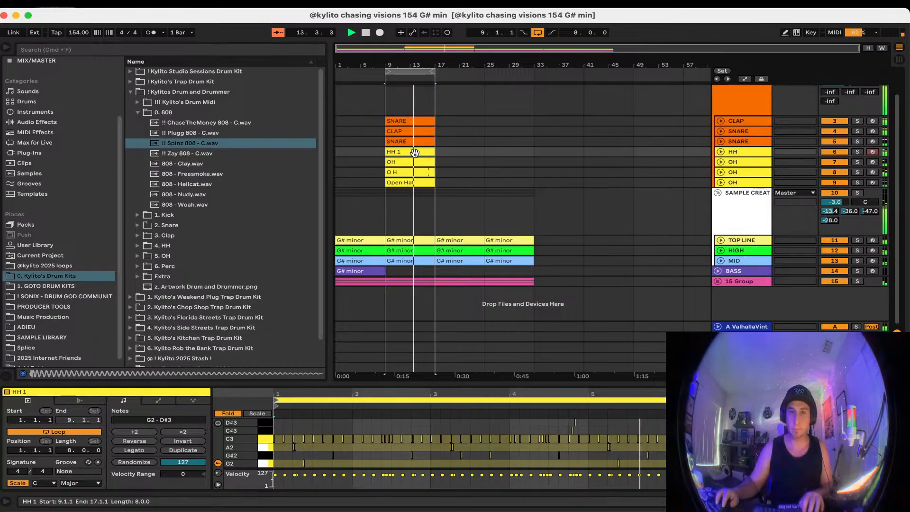
{"action": "left_click", "coordinate": [417, 142]}
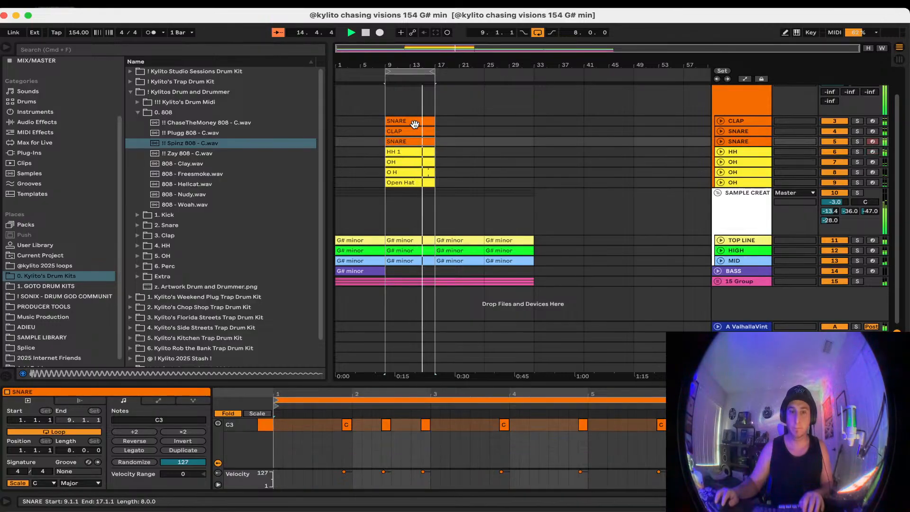
{"action": "left_click", "coordinate": [415, 124]}
{"action": "left_click", "coordinate": [489, 112]}
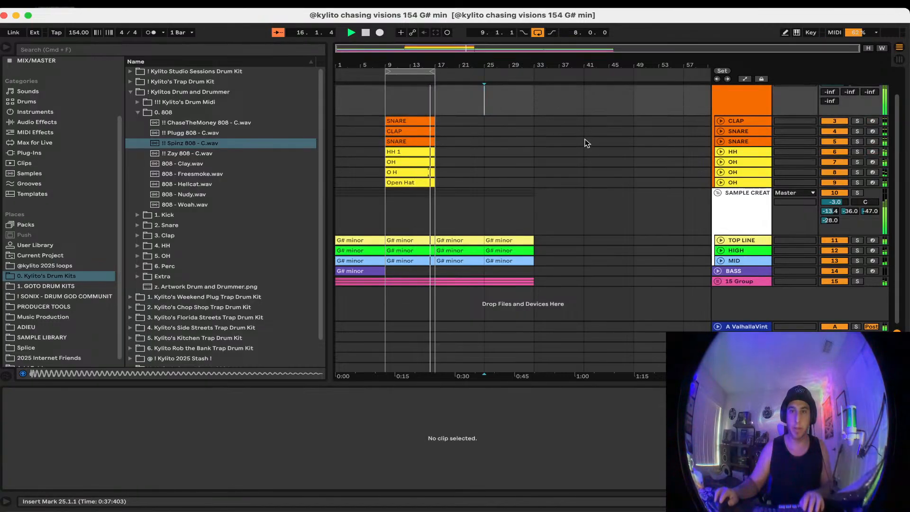
Lower the final high note of the 808 clip one octave to G#5 and enlarge the note editor
{"action": "scroll", "coordinate": [581, 140], "scroll_direction": "up", "scroll_amount": 2}
{"action": "left_click", "coordinate": [404, 90]}
{"action": "left_click", "coordinate": [805, 424]}
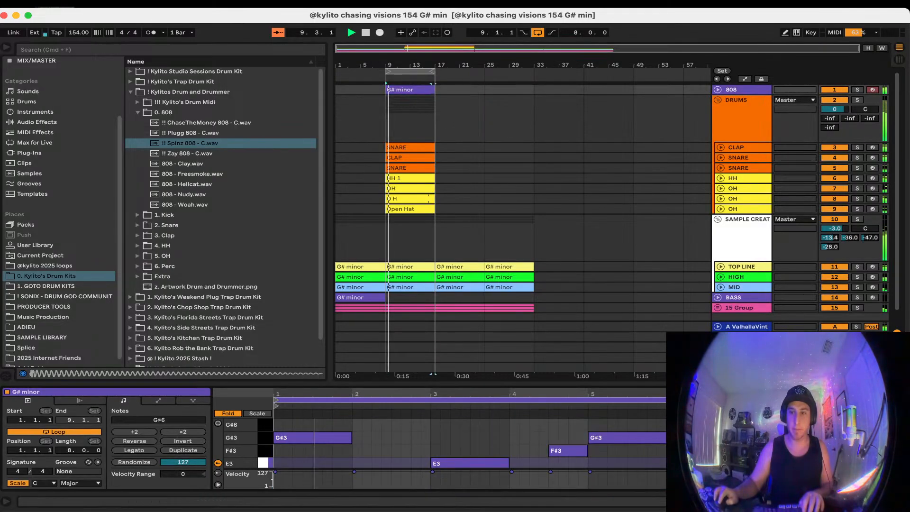
{"action": "key", "text": "shift+Down"}
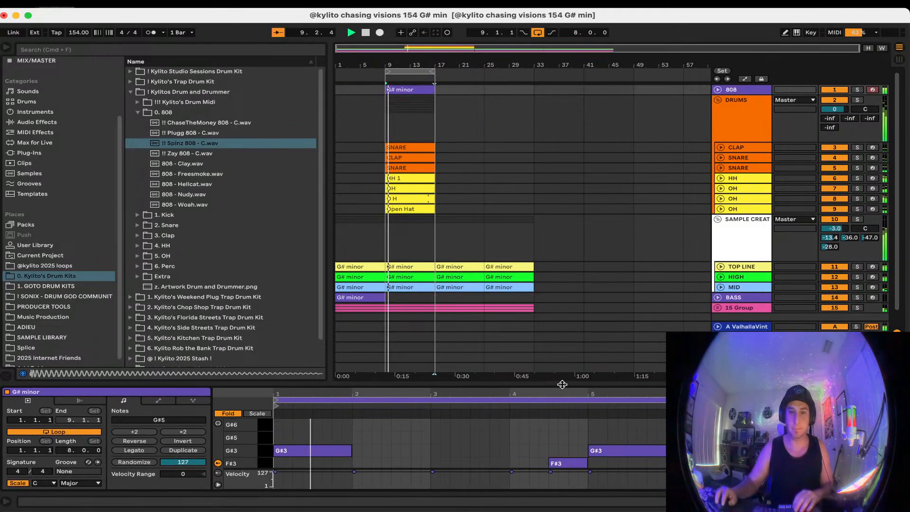
{"action": "left_click_drag", "start_coordinate": [562, 384], "coordinate": [580, 261]}
Stop playback and set the 808 clip's scale to G#/Ab Minor
{"action": "left_click", "coordinate": [870, 326]}
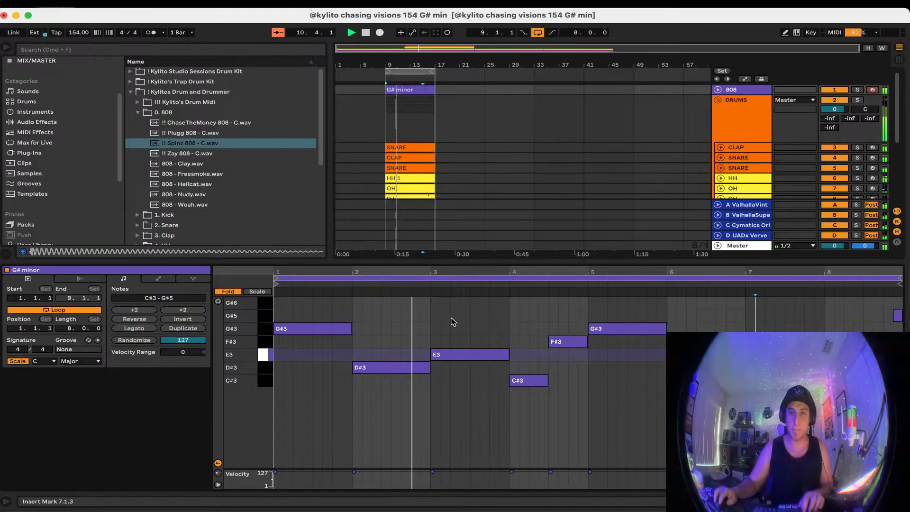
{"action": "key", "text": "space"}
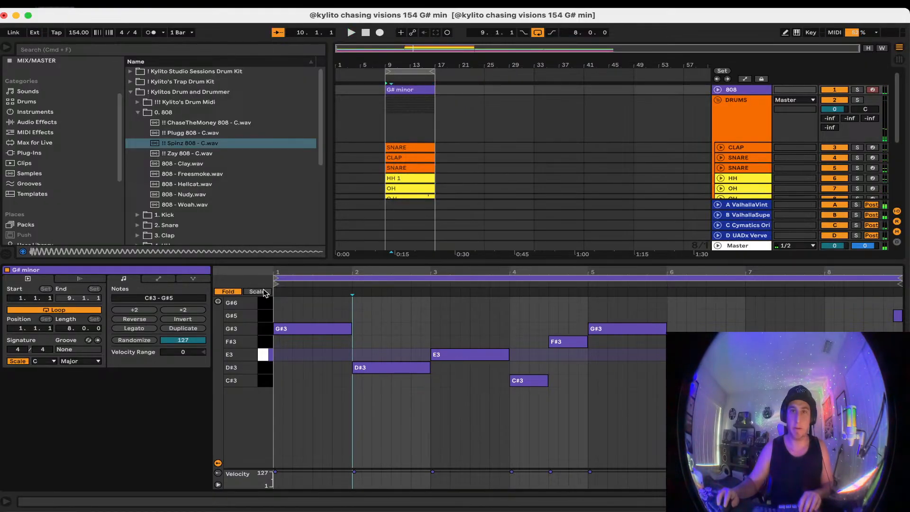
{"action": "left_click", "coordinate": [45, 361]}
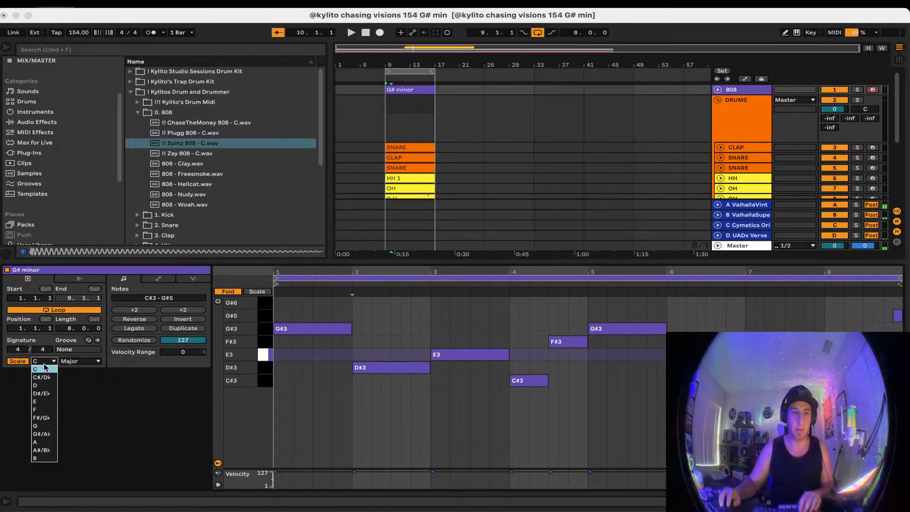
{"action": "left_click", "coordinate": [44, 433]}
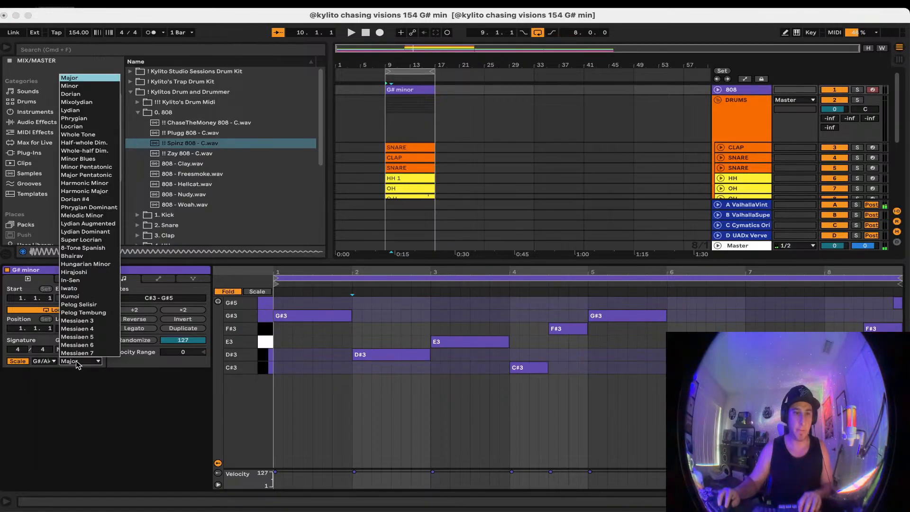
{"action": "left_click", "coordinate": [80, 361]}
{"action": "left_click", "coordinate": [76, 96]}
Replace the long G#3 note in bar 1 with four short G#3 hits at 1.1.1, 1.2.3, 1.4.1 and 1.4.3
{"action": "left_click", "coordinate": [357, 323]}
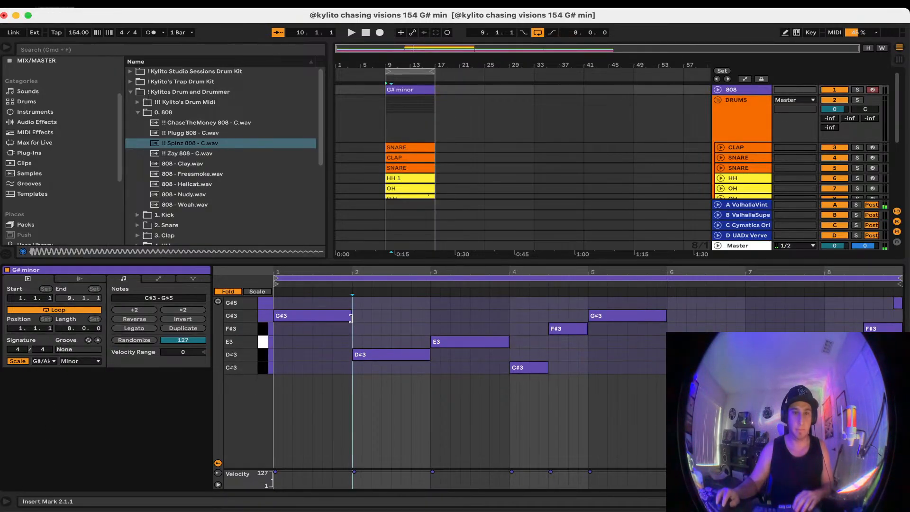
{"action": "left_click_drag", "start_coordinate": [351, 318], "coordinate": [290, 319]}
{"action": "key", "text": "space"}
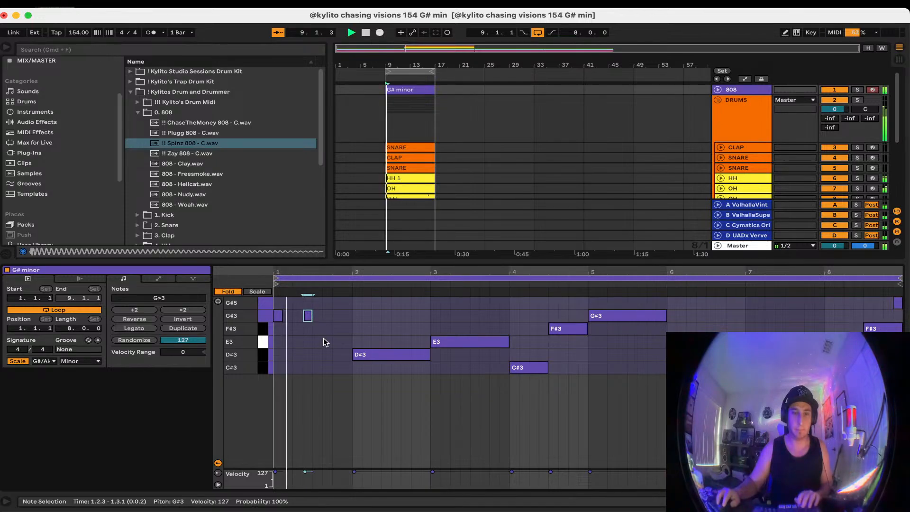
{"action": "double_click", "coordinate": [337, 315]}
{"action": "double_click", "coordinate": [346, 315]}
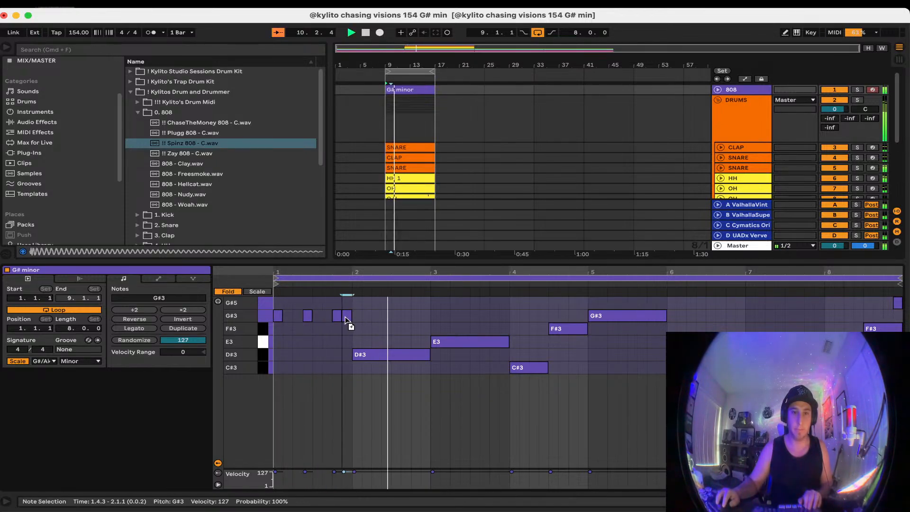
Replace the long D#3 note in bar 2 with a copy of bar 1's four-hit pattern on D#3
{"action": "left_click", "coordinate": [376, 343]}
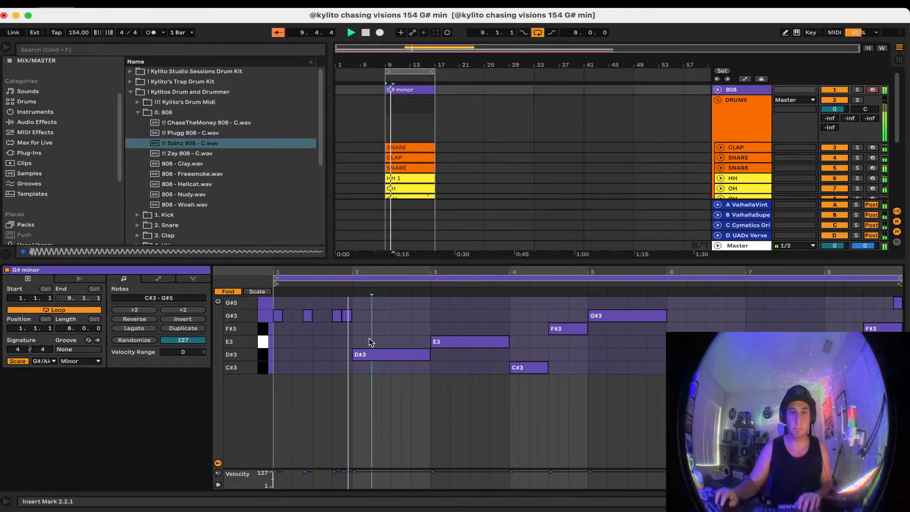
{"action": "left_click", "coordinate": [408, 354]}
{"action": "key", "text": "Delete"}
{"action": "left_click_drag", "start_coordinate": [370, 324], "coordinate": [357, 360]}
{"action": "key", "text": "space"}
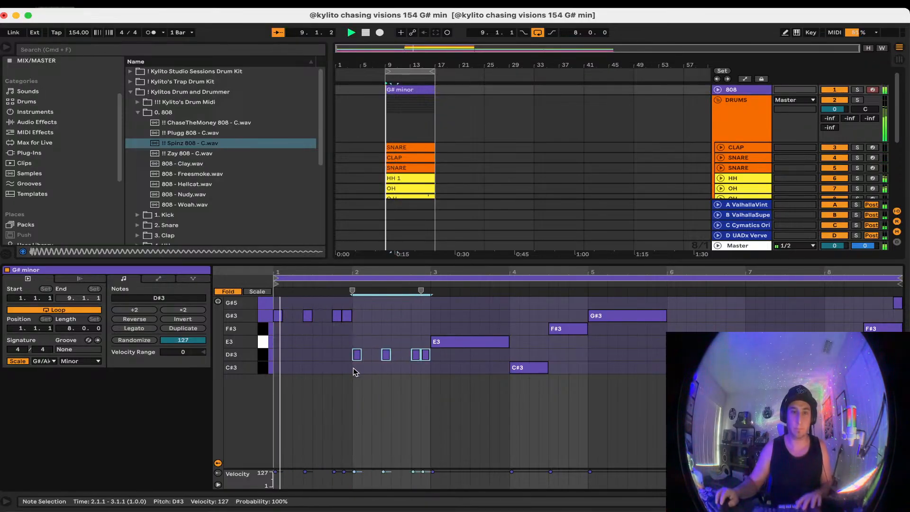
Replace the long E3 note in bar 3 with the same four-hit pattern on E3
{"action": "left_click", "coordinate": [438, 371]}
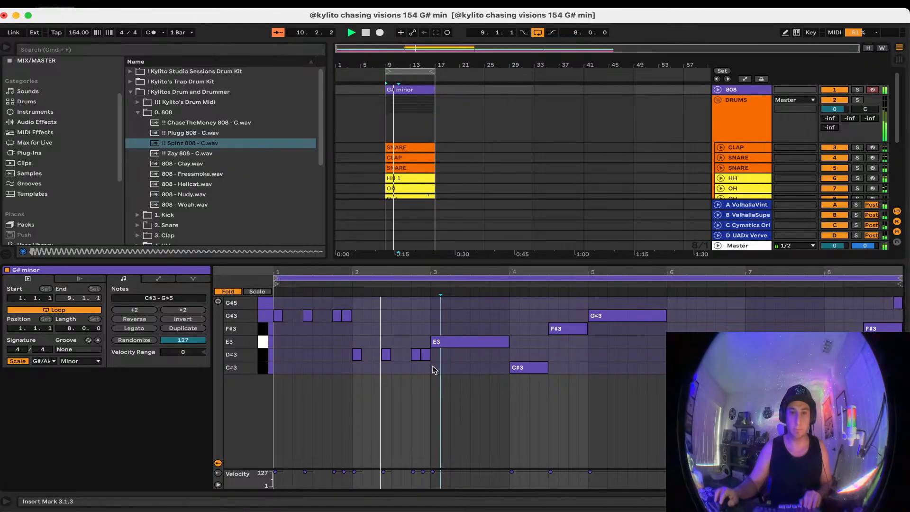
{"action": "left_click_drag", "start_coordinate": [437, 364], "coordinate": [434, 345]}
{"action": "left_click", "coordinate": [453, 372]}
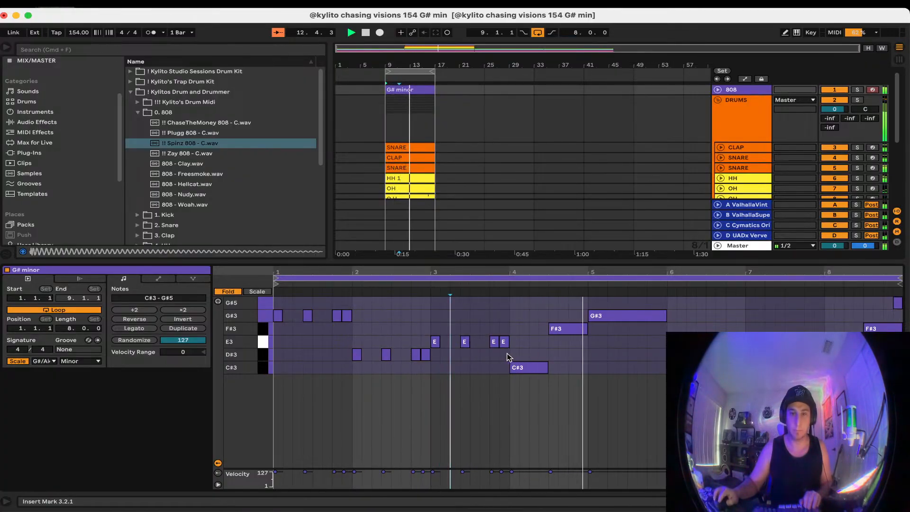
Replace the 808 notes in bars 5 to 8 with a copy of bars 1 to 4 and play the loop
{"action": "left_click_drag", "start_coordinate": [617, 392], "coordinate": [897, 306]}
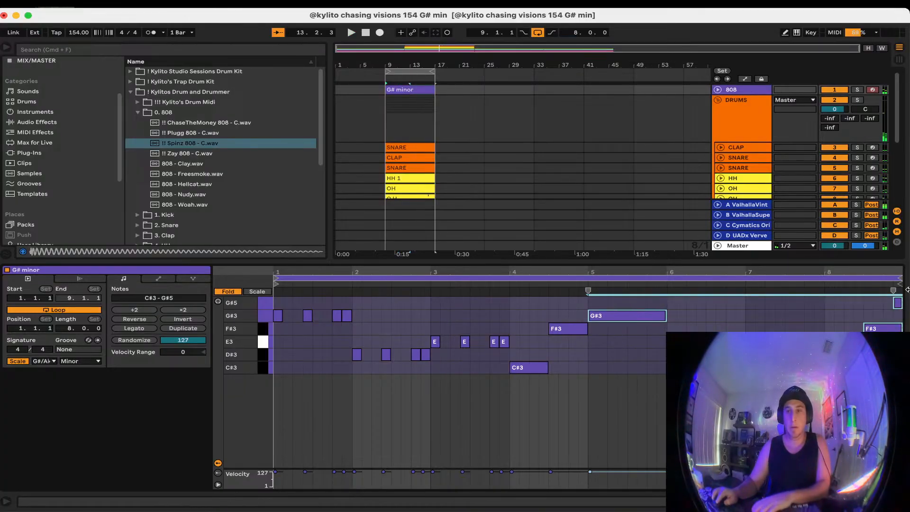
{"action": "key", "text": "Delete"}
{"action": "left_click_drag", "start_coordinate": [582, 381], "coordinate": [595, 318]}
{"action": "key", "text": "space"}
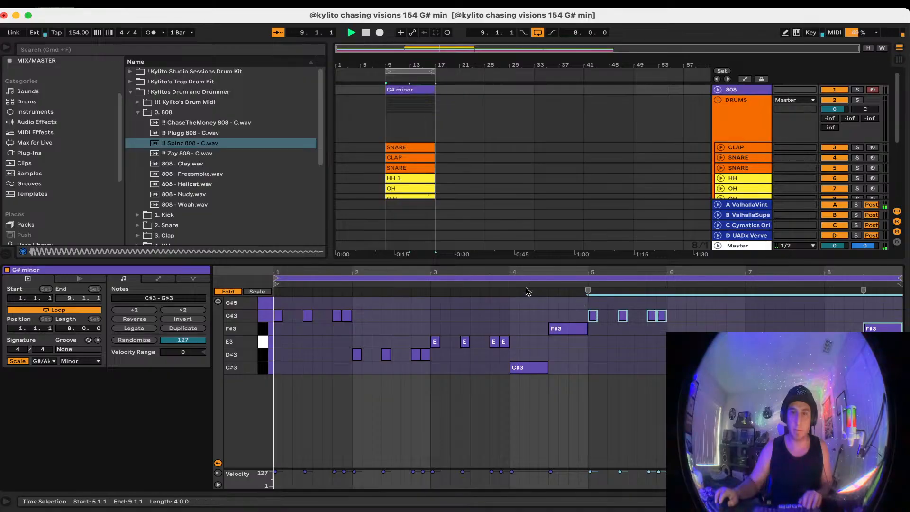
Add a Saturator to the 808 track and place it between the Spinz 808 sampler and the Tuner
{"action": "left_click_drag", "start_coordinate": [467, 260], "coordinate": [469, 368]}
{"action": "left_click", "coordinate": [746, 91]}
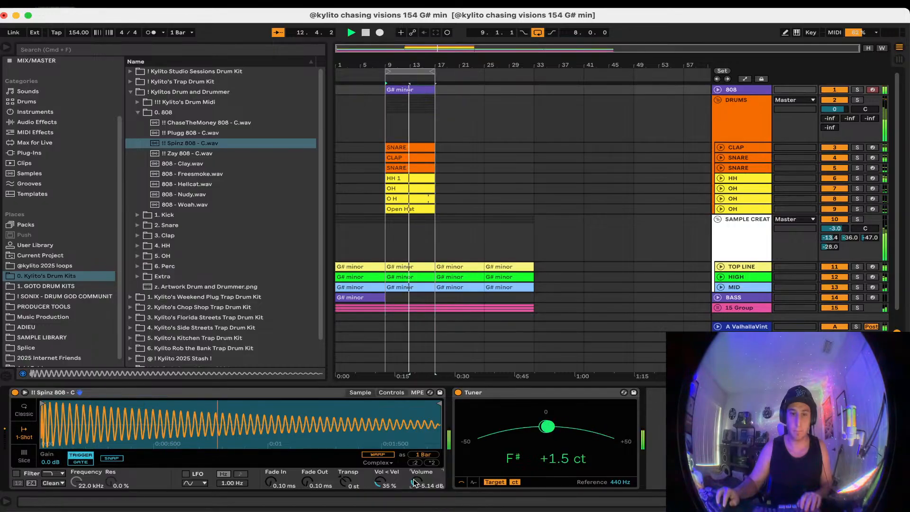
{"action": "scroll", "coordinate": [85, 189], "scroll_direction": "up", "scroll_amount": 3}
{"action": "left_click", "coordinate": [43, 72]}
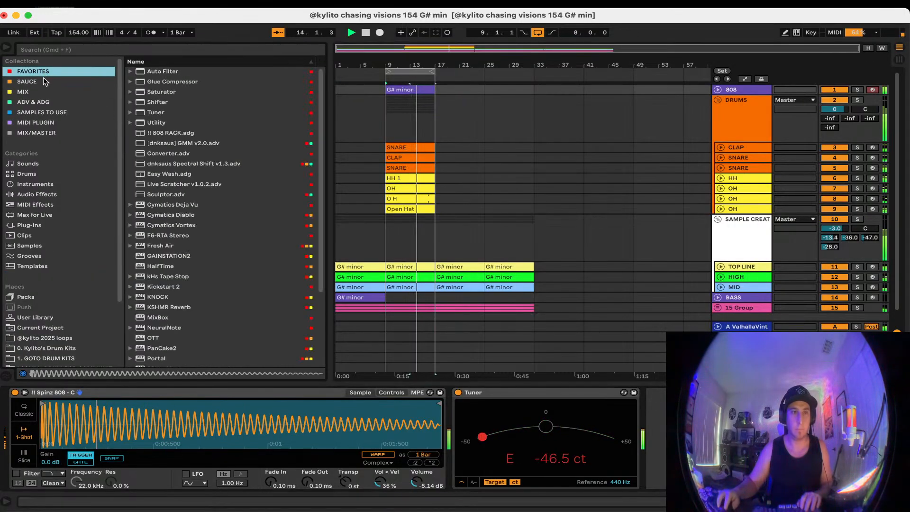
{"action": "left_click", "coordinate": [44, 82]}
{"action": "left_click", "coordinate": [33, 71]}
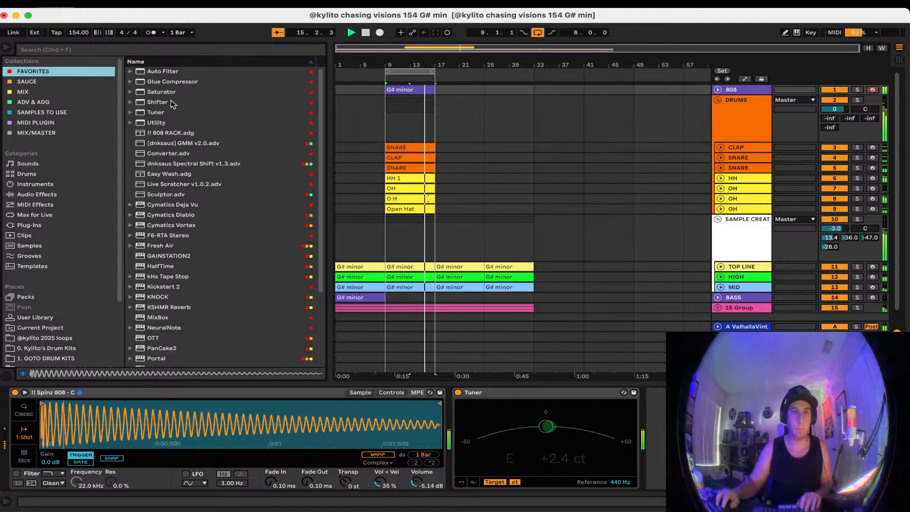
{"action": "double_click", "coordinate": [171, 94]}
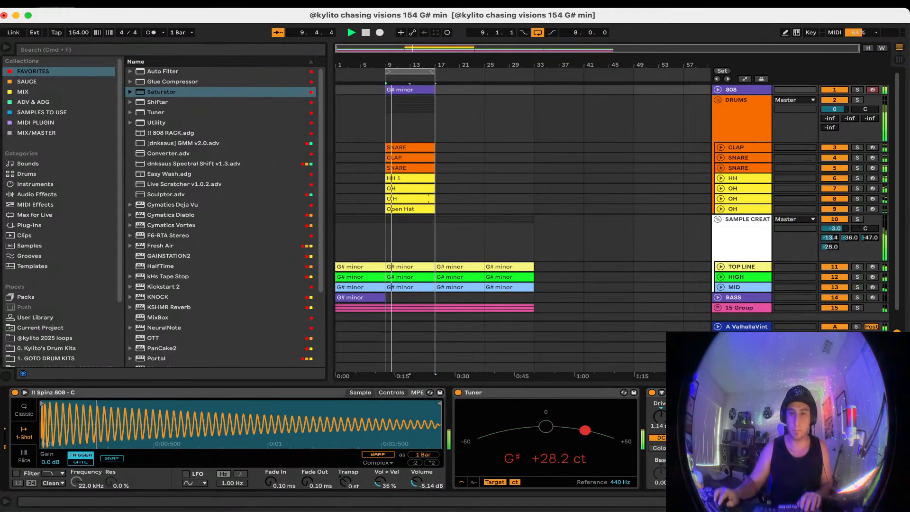
{"action": "left_click_drag", "start_coordinate": [680, 392], "coordinate": [340, 483]}
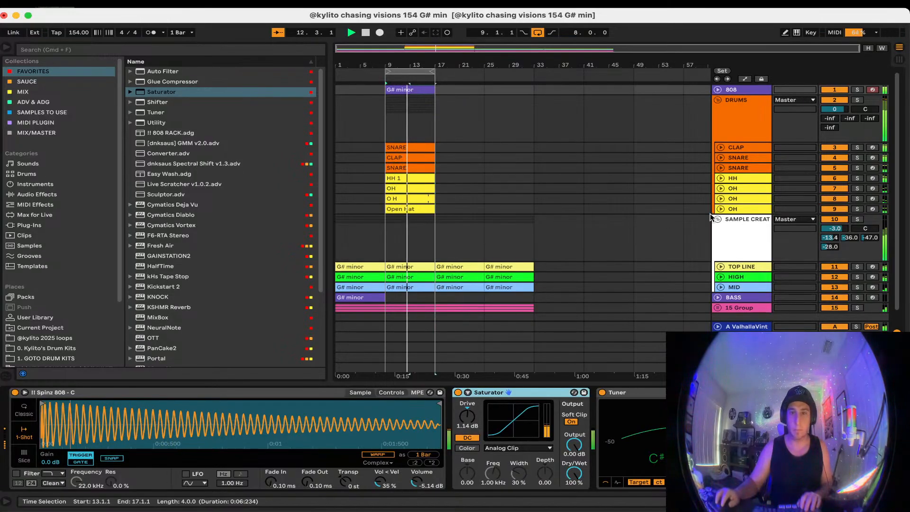
Review the samples and device settings of the open hat, hi-hat and last snare tracks while the loop plays
{"action": "left_click", "coordinate": [745, 192]}
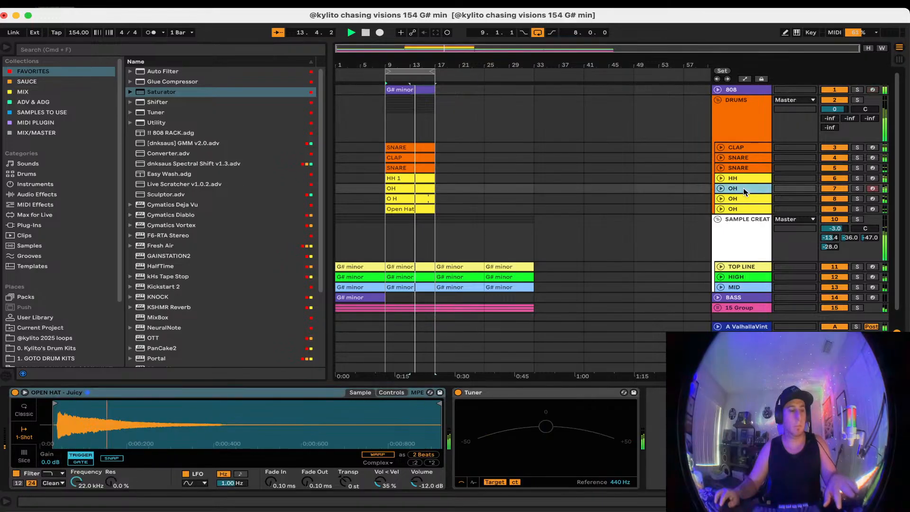
{"action": "key", "text": "Down"}
{"action": "key", "text": "Down"}
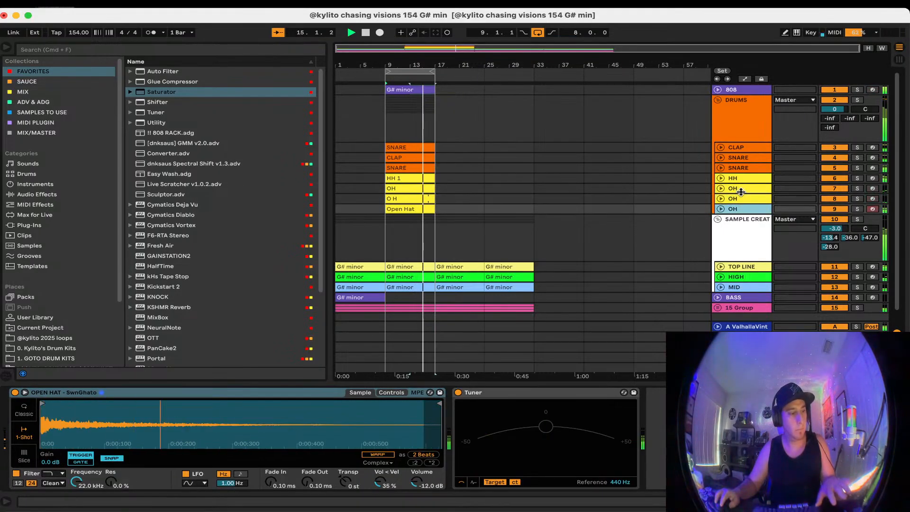
{"action": "key", "text": "Up"}
{"action": "key", "text": "Up"}
{"action": "key", "text": "Up"}
{"action": "key", "text": "Up"}
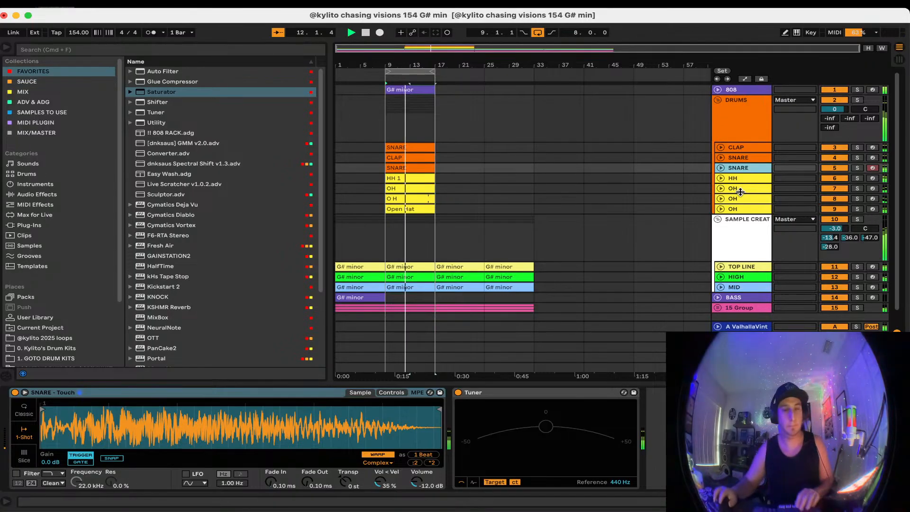
On the TOP LINE track, bypass the F6-RTA Stereo EQ and enable the Cymatics plug-in before it
{"action": "left_click", "coordinate": [737, 267]}
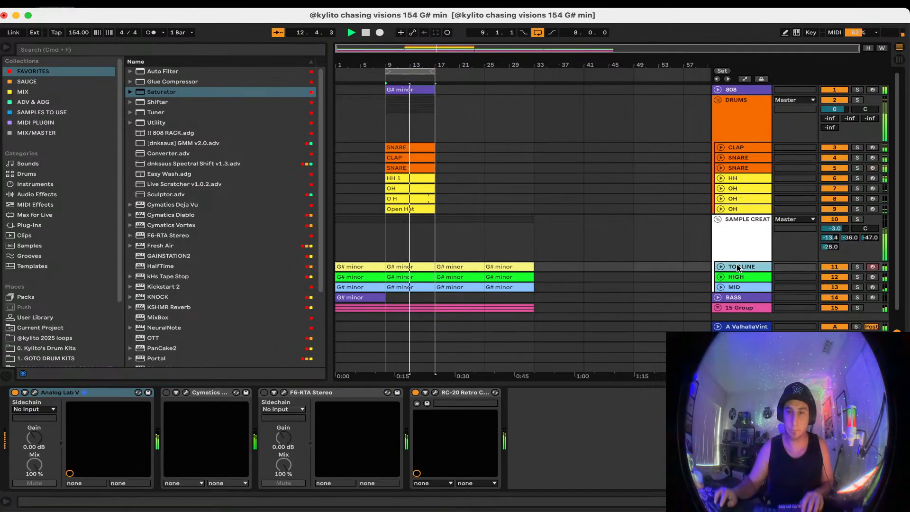
{"action": "left_click", "coordinate": [282, 392]}
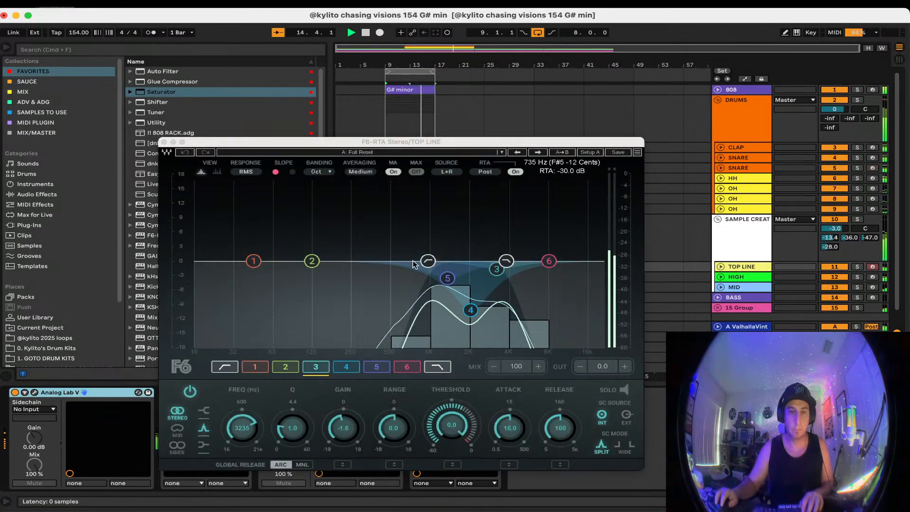
{"action": "left_click", "coordinate": [284, 393]}
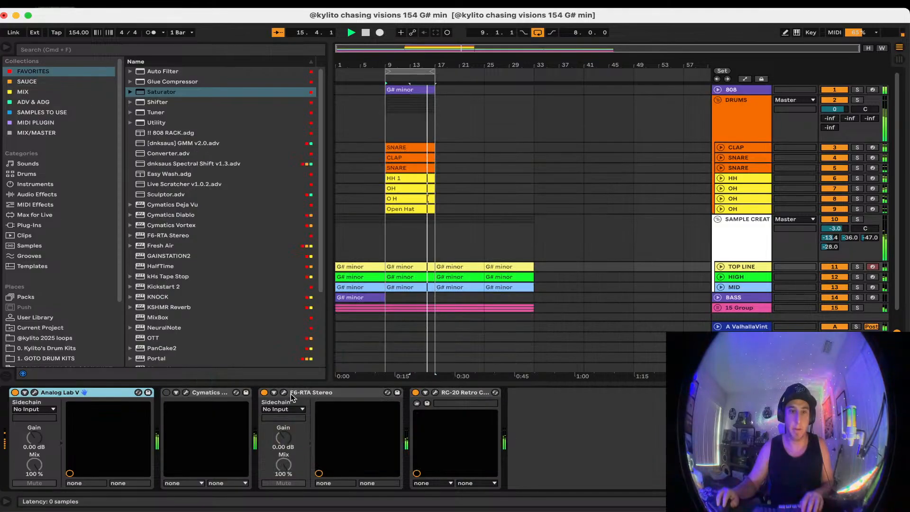
{"action": "left_click", "coordinate": [264, 393]}
{"action": "left_click", "coordinate": [166, 393]}
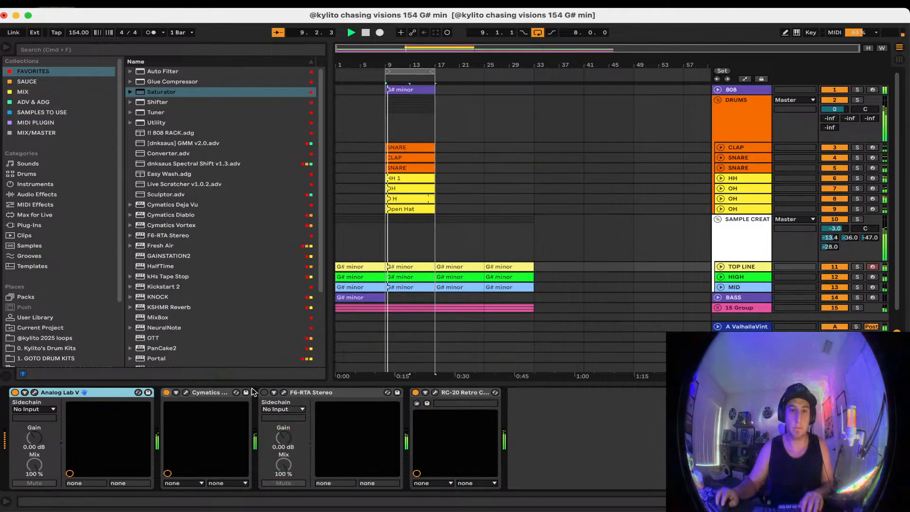
Add the 200 Low Cut F6-RTA Stereo preset to TOP LINE, dipping bands 4 and 5 with a 24 dB/oct high cut near 6030 Hz
{"action": "left_click", "coordinate": [71, 133]}
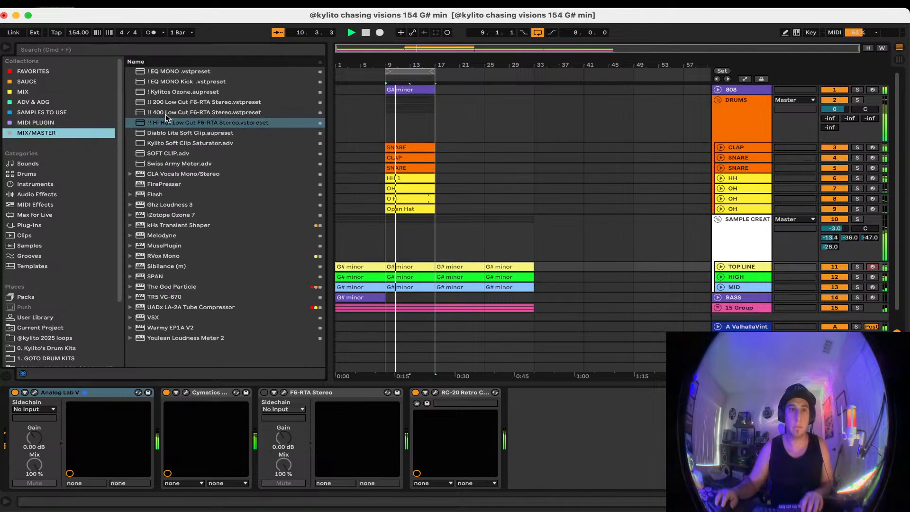
{"action": "double_click", "coordinate": [204, 102]}
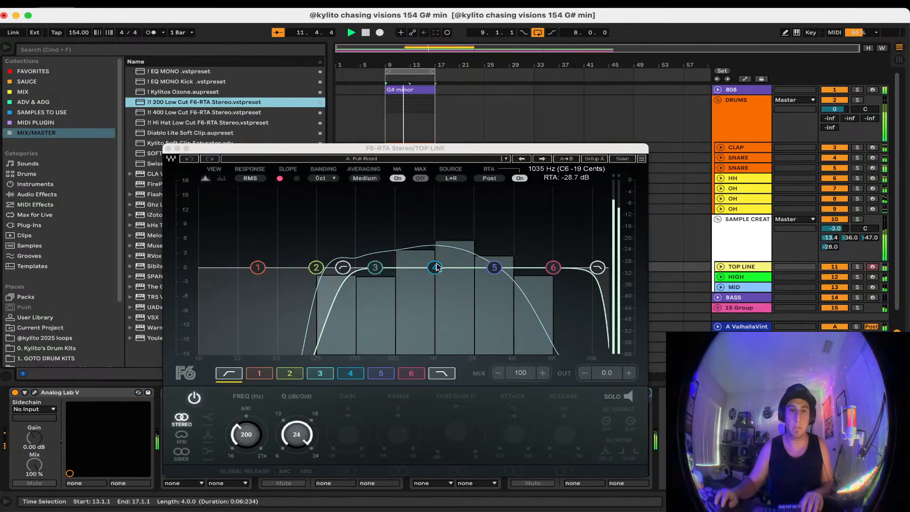
{"action": "left_click_drag", "start_coordinate": [435, 268], "coordinate": [433, 198]}
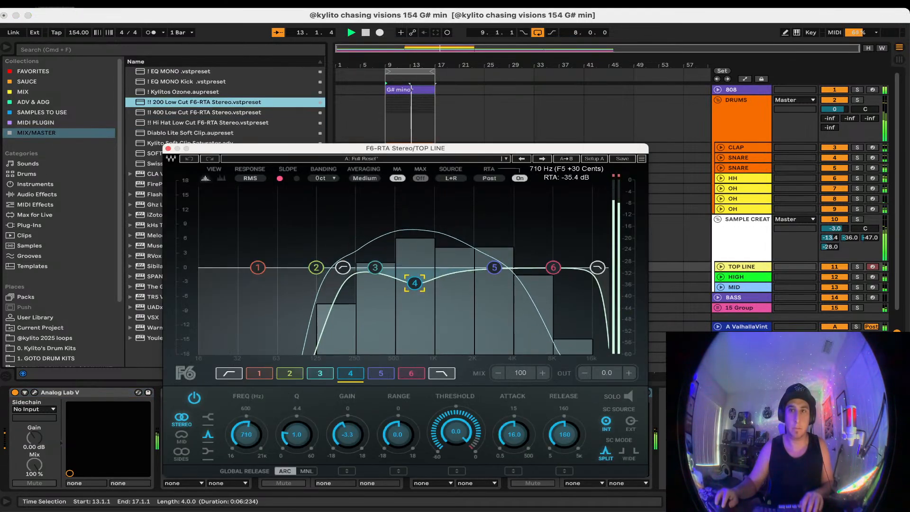
{"action": "left_click_drag", "start_coordinate": [495, 267], "coordinate": [494, 240]}
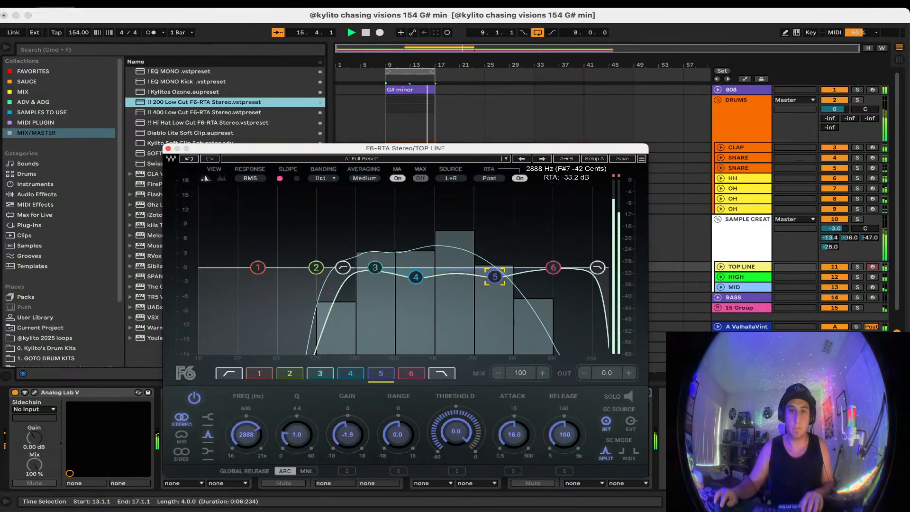
{"action": "left_click_drag", "start_coordinate": [596, 268], "coordinate": [537, 267]}
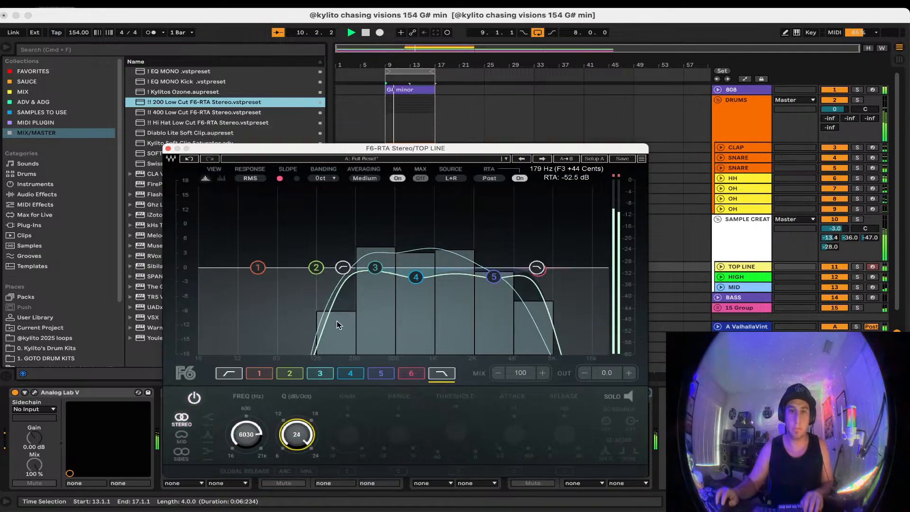
Refine the TOP LINE EQ with band 3 at -0.9 dB, band 2 at -1.3 dB near 1482 Hz and the high cut around 6768 Hz
{"action": "left_click_drag", "start_coordinate": [417, 277], "coordinate": [416, 274]}
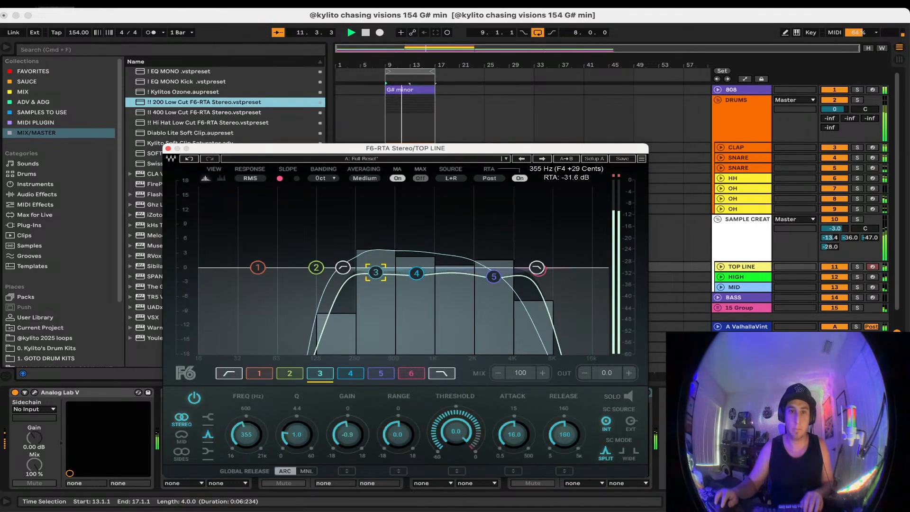
{"action": "left_click_drag", "start_coordinate": [315, 265], "coordinate": [454, 275]}
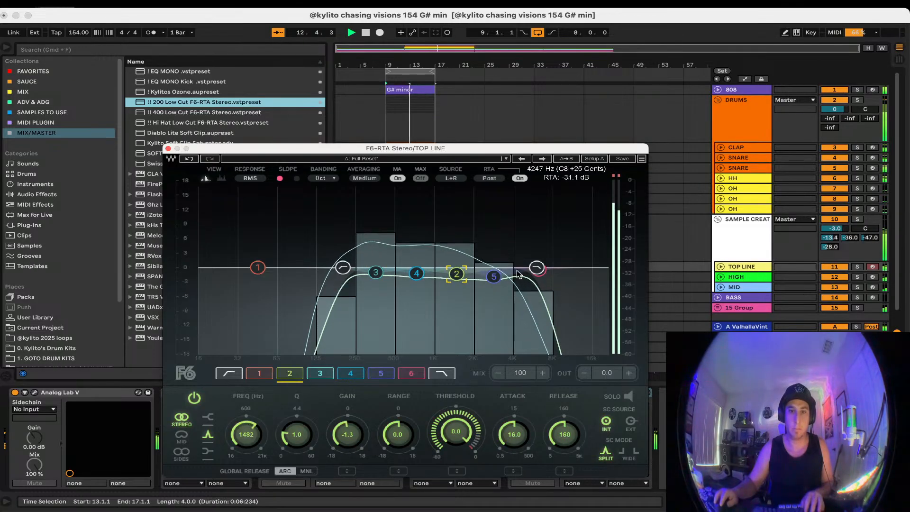
{"action": "left_click_drag", "start_coordinate": [540, 268], "coordinate": [548, 268]}
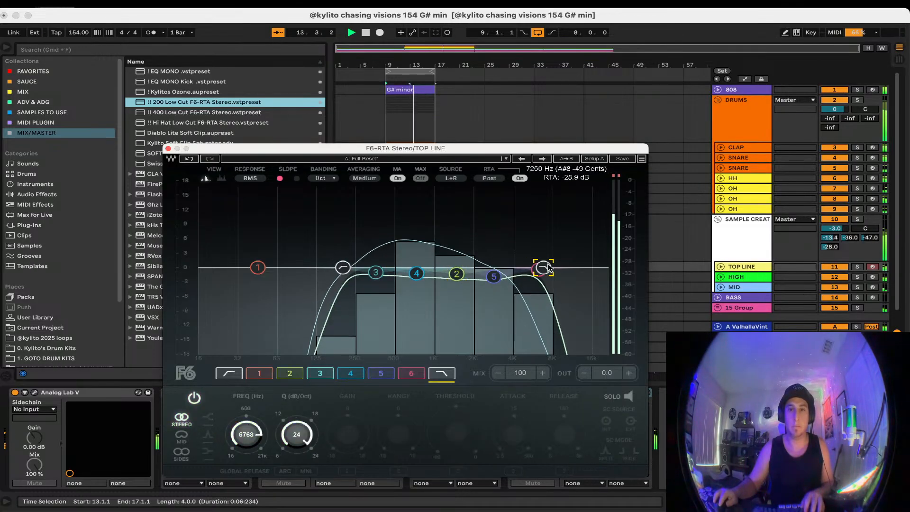
{"action": "left_click", "coordinate": [168, 148]}
Rework the HIGH track's F6-RTA EQ, easing the band 4 cut and moving band 5 to about 1367 Hz at -2.4 dB
{"action": "left_click", "coordinate": [744, 281]}
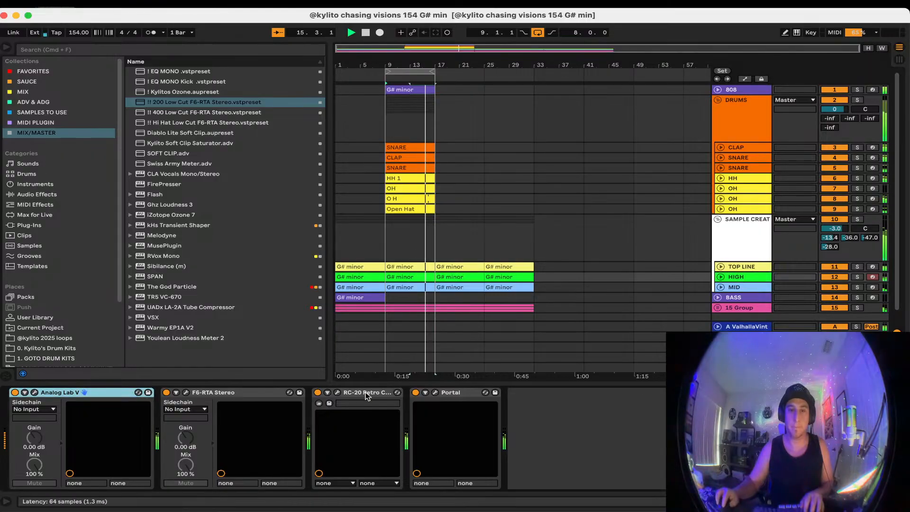
{"action": "left_click", "coordinate": [185, 392]}
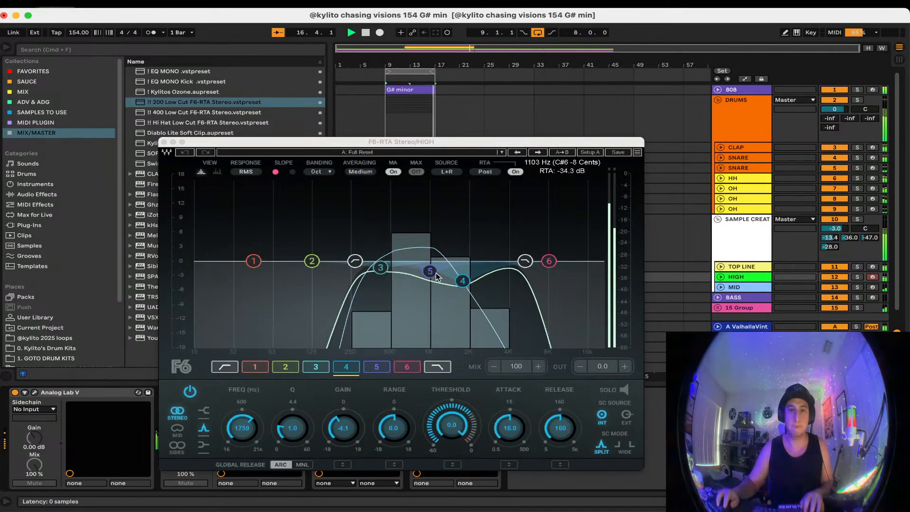
{"action": "left_click_drag", "start_coordinate": [462, 280], "coordinate": [494, 261]}
{"action": "left_click_drag", "start_coordinate": [429, 273], "coordinate": [448, 272]}
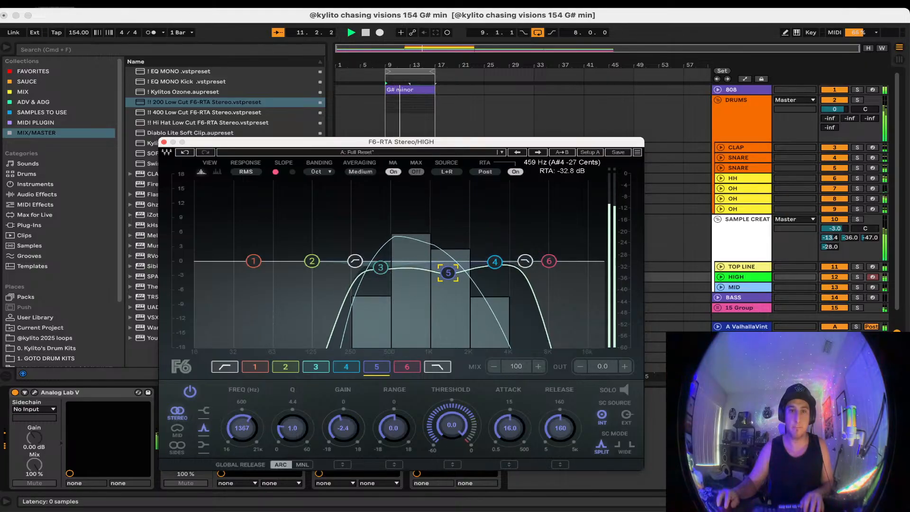
{"action": "left_click_drag", "start_coordinate": [380, 267], "coordinate": [522, 261]}
{"action": "left_click", "coordinate": [164, 142]}
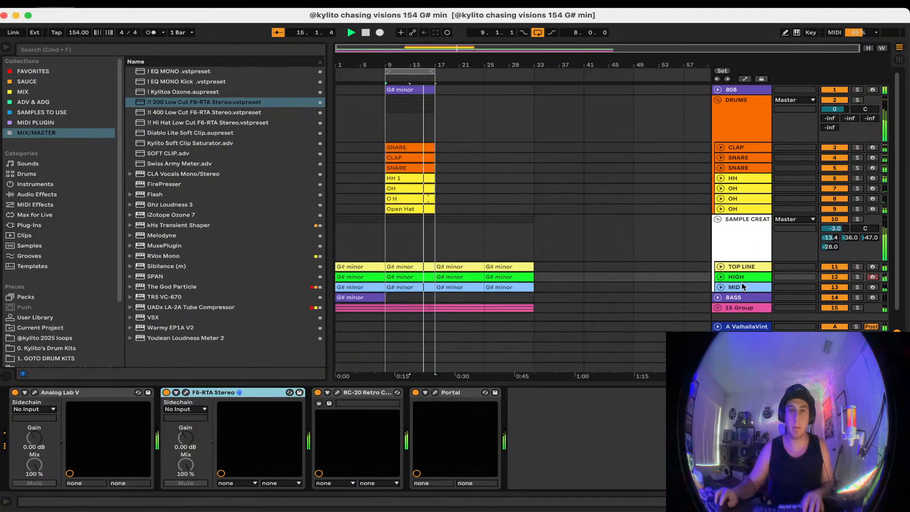
Raise the low cut in the MID track's F6-RTA EQ and dip bands 4 and 5, with band 5 at -1.7 dB near 2868 Hz
{"action": "key", "text": "Down"}
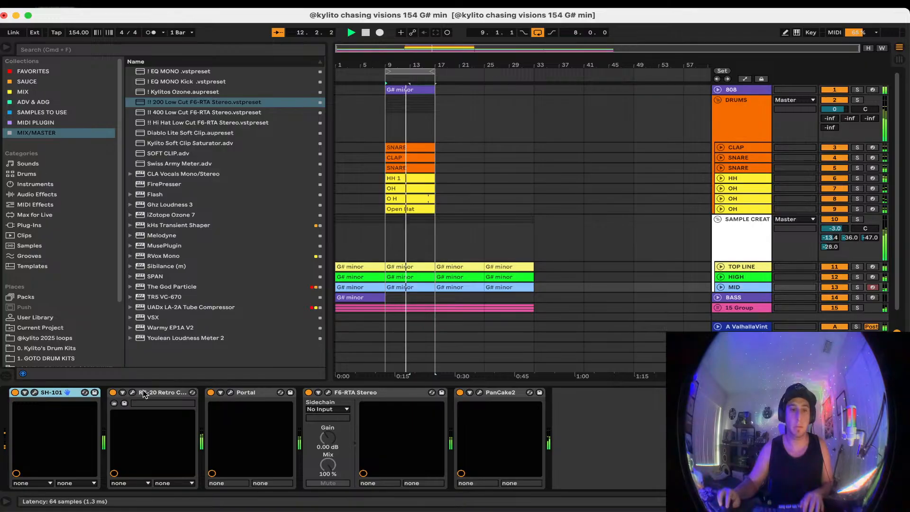
{"action": "left_click", "coordinate": [327, 392]}
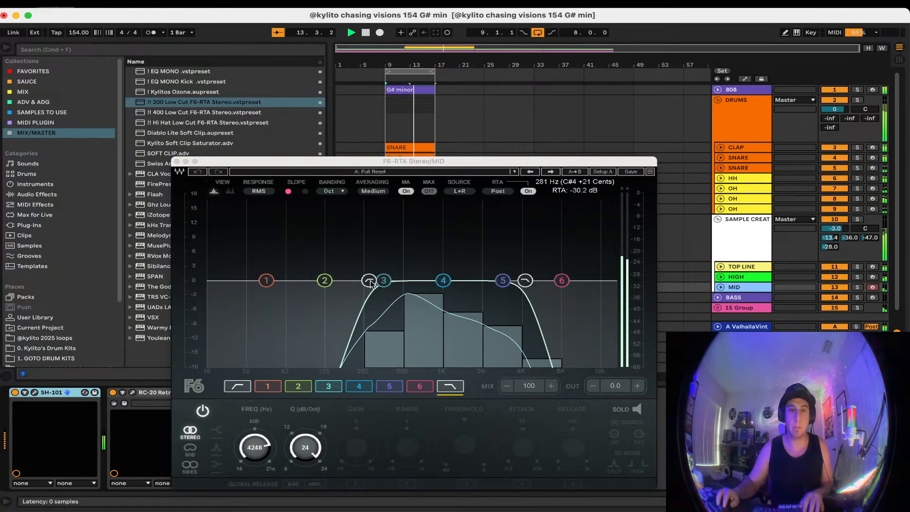
{"action": "left_click_drag", "start_coordinate": [370, 282], "coordinate": [503, 288]}
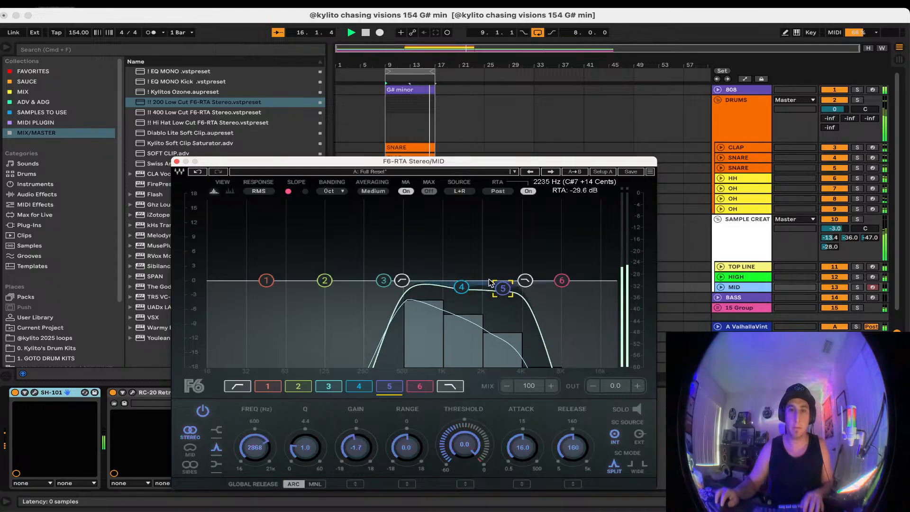
{"action": "left_click", "coordinate": [176, 161]}
Add the 200 Low Cut F6-RTA Stereo preset to 15 Group, raise its low cut and dip bands 4 and 5, with 5 at -1.2 dB near 3016 Hz
{"action": "scroll", "coordinate": [725, 283], "scroll_direction": "down", "scroll_amount": 1}
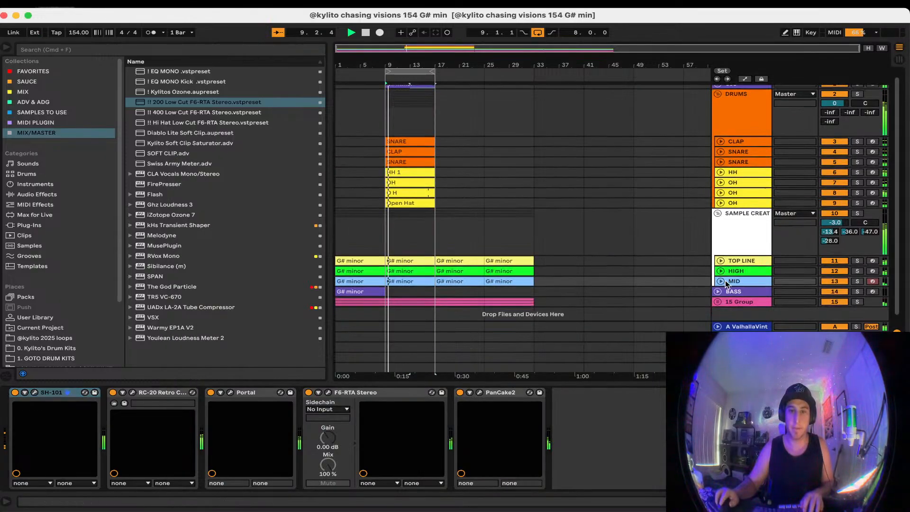
{"action": "scroll", "coordinate": [726, 285], "scroll_direction": "down", "scroll_amount": 1}
{"action": "left_click", "coordinate": [733, 292]}
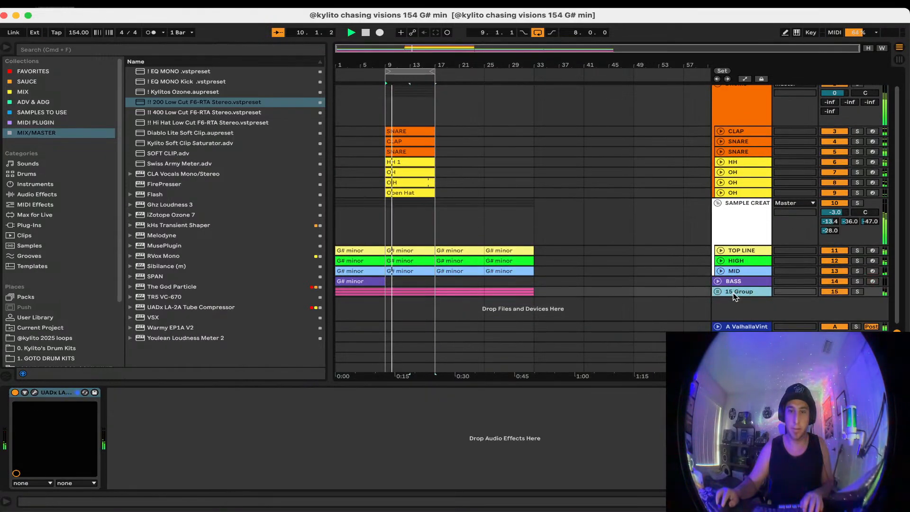
{"action": "double_click", "coordinate": [194, 103]}
{"action": "left_click_drag", "start_coordinate": [355, 286], "coordinate": [510, 288]}
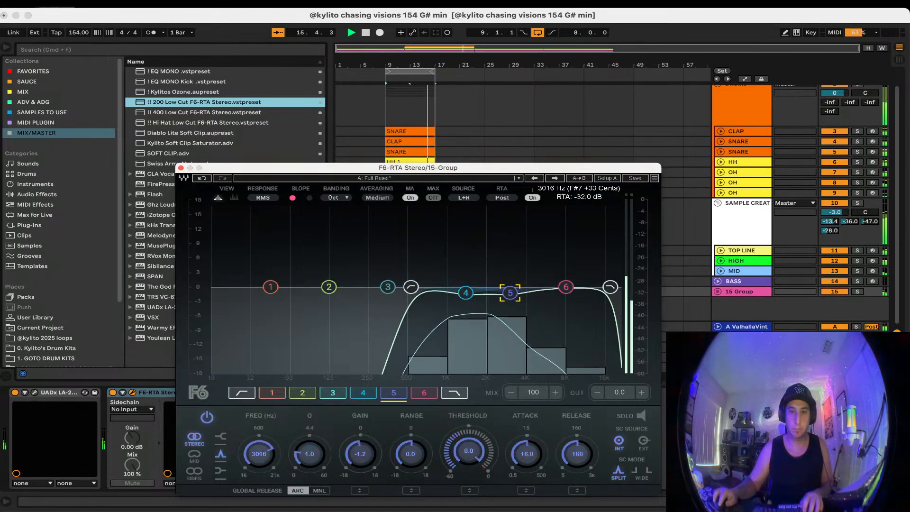
Lower the 15 Group EQ's high cut to about 8430 Hz with a steeper slope and save the set
{"action": "left_click_drag", "start_coordinate": [609, 286], "coordinate": [567, 286]}
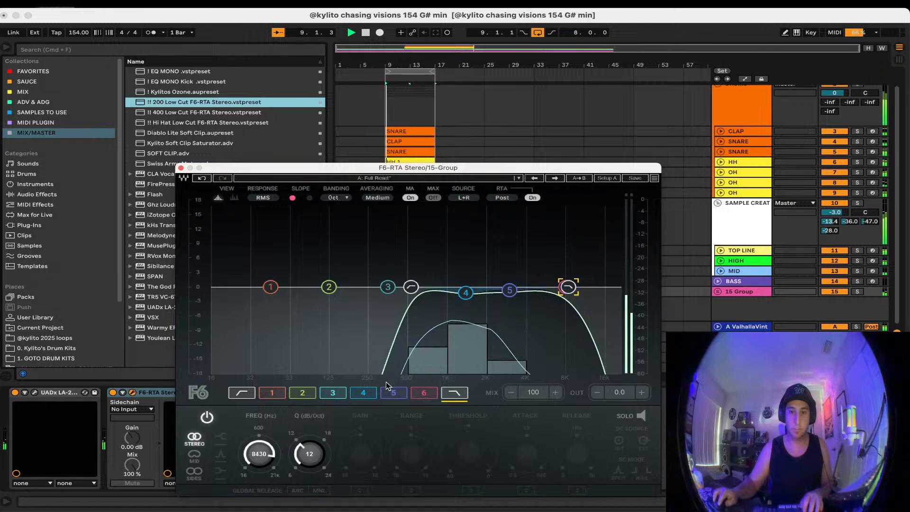
{"action": "left_click_drag", "start_coordinate": [310, 453], "coordinate": [310, 406]}
{"action": "key", "text": "super+s"}
{"action": "left_click", "coordinate": [180, 168]}
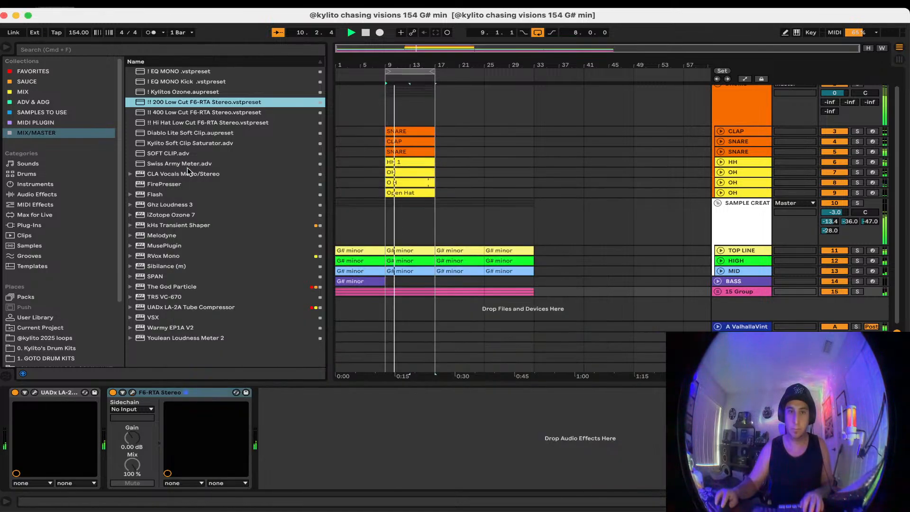
Move the UADx LA-2A compressor after the last F6-RTA Stereo on the SAMPLE CREATION group and fine-tune its peak reduction
{"action": "left_click", "coordinate": [547, 332]}
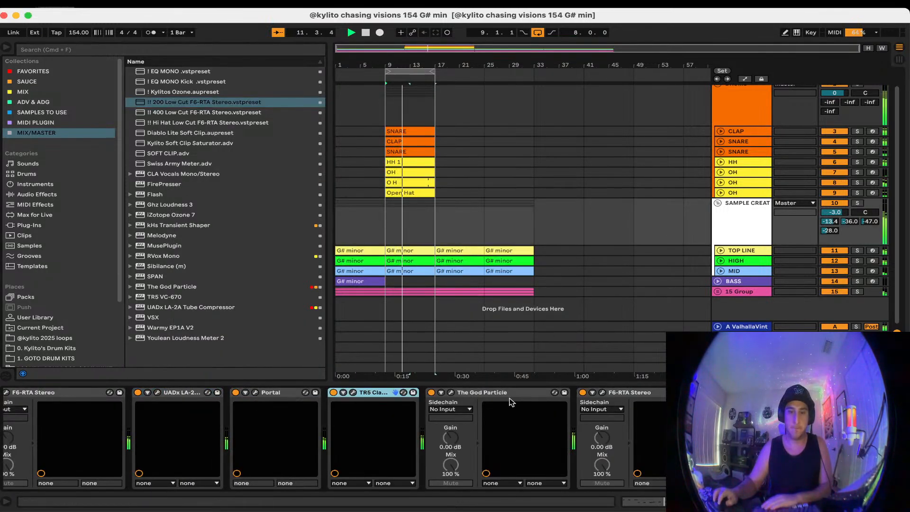
{"action": "left_click", "coordinate": [182, 392]}
{"action": "left_click_drag", "start_coordinate": [182, 392], "coordinate": [648, 396]}
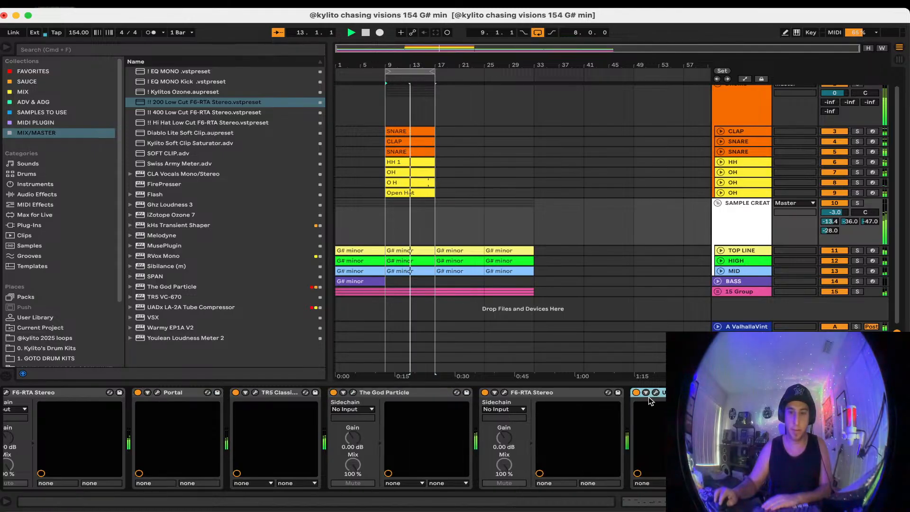
{"action": "left_click", "coordinate": [655, 392]}
{"action": "left_click_drag", "start_coordinate": [610, 305], "coordinate": [607, 311]}
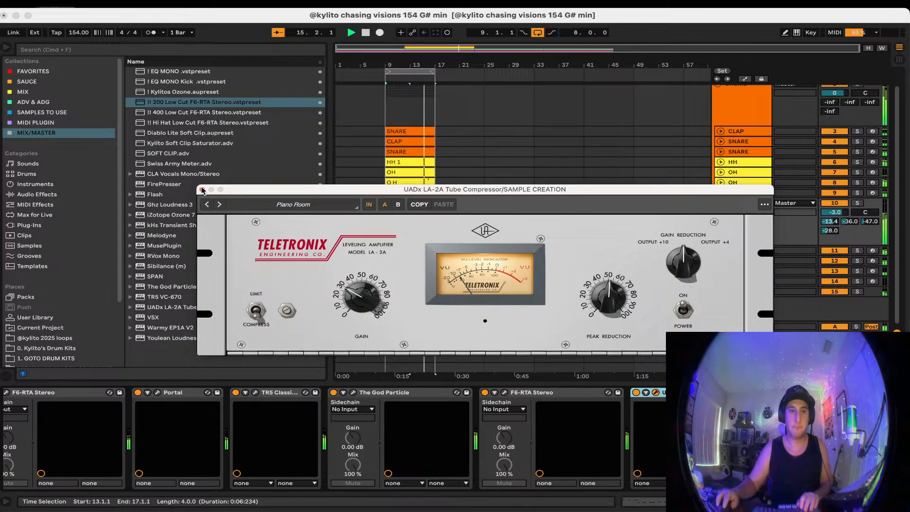
Close the compressor window and device view, rename the 808 track's clip as 808 and save the set
{"action": "left_click", "coordinate": [202, 189]}
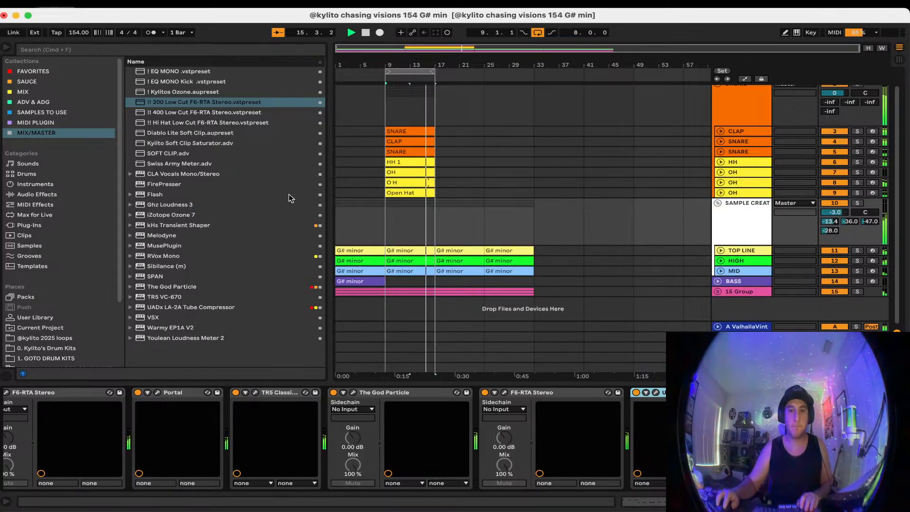
{"action": "left_click", "coordinate": [470, 384]}
{"action": "left_click", "coordinate": [750, 90]}
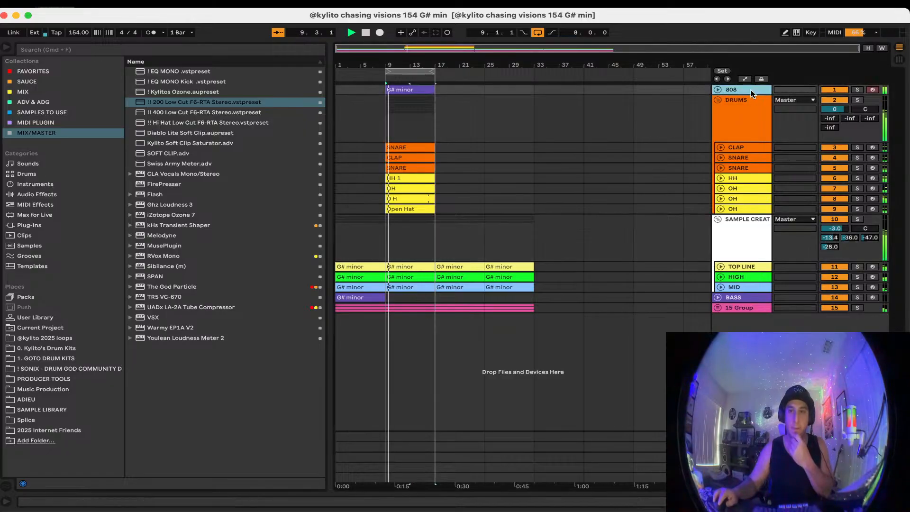
{"action": "left_click", "coordinate": [415, 87]}
{"action": "key", "text": "super+r"}
{"action": "type", "text": "808"}
{"action": "key", "text": "Return"}
{"action": "key", "text": "super+s"}
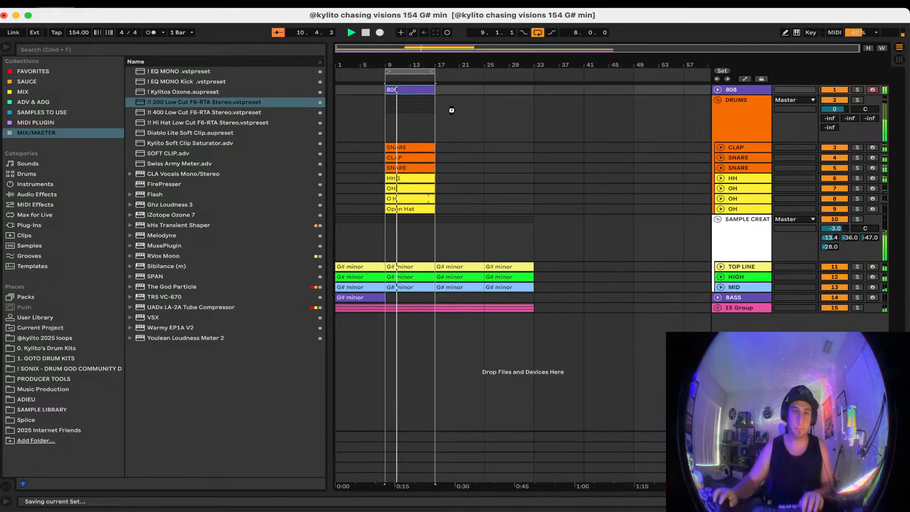
Try turning the lowest SNARE clip's note at 1.4.3 into a short double hit with a repeat at 1.4.4
{"action": "double_click", "coordinate": [417, 168]}
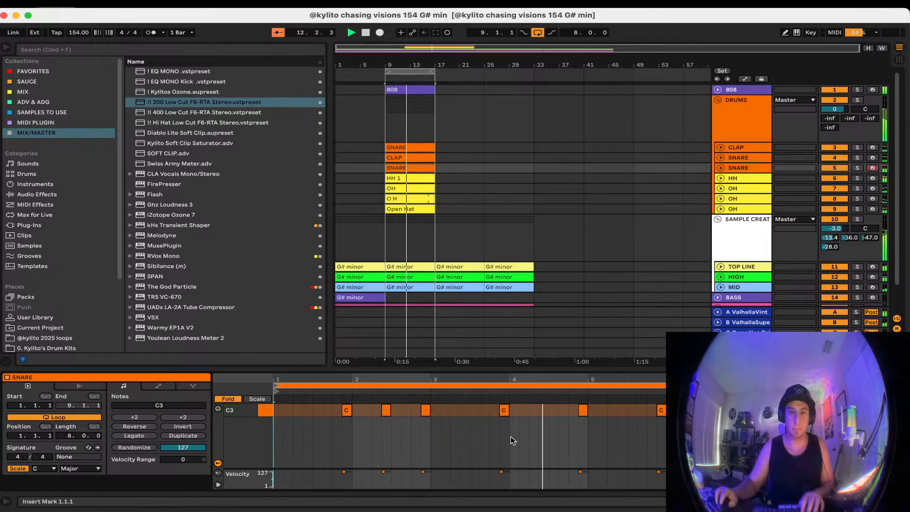
{"action": "left_click", "coordinate": [430, 434]}
{"action": "scroll", "coordinate": [430, 434], "scroll_direction": "up", "scroll_amount": 3}
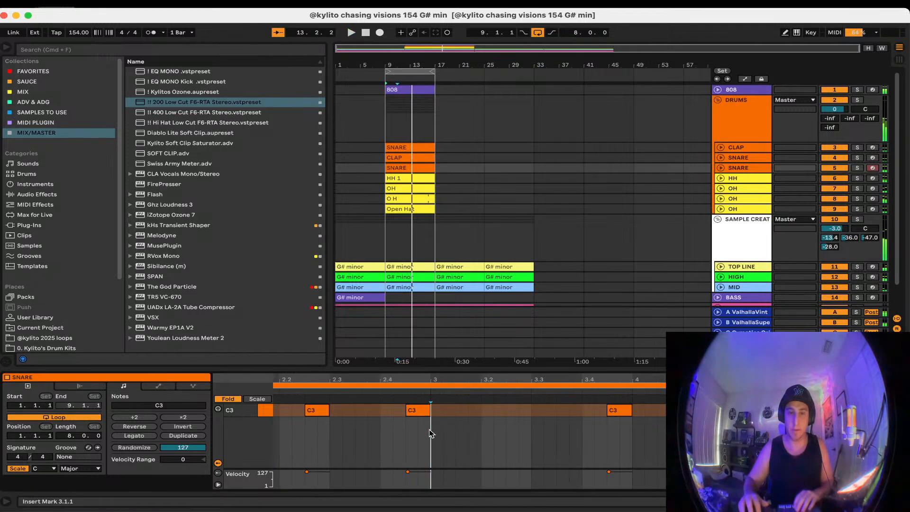
{"action": "scroll", "coordinate": [431, 432], "scroll_direction": "up", "scroll_amount": 2}
{"action": "key", "text": "space"}
{"action": "left_click", "coordinate": [579, 419]}
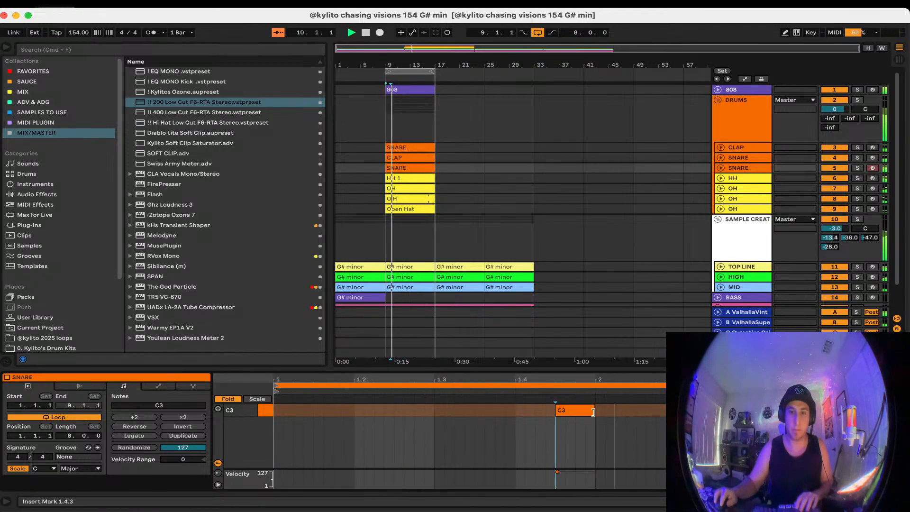
{"action": "key", "text": "space"}
{"action": "left_click_drag", "start_coordinate": [593, 411], "coordinate": [560, 412]}
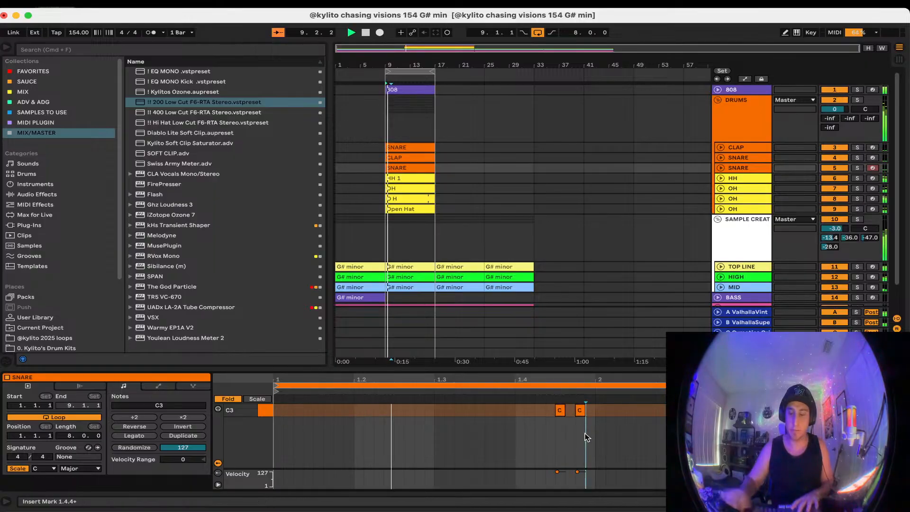
{"action": "scroll", "coordinate": [568, 430], "scroll_direction": "down", "scroll_amount": 3}
{"action": "left_click", "coordinate": [424, 441]}
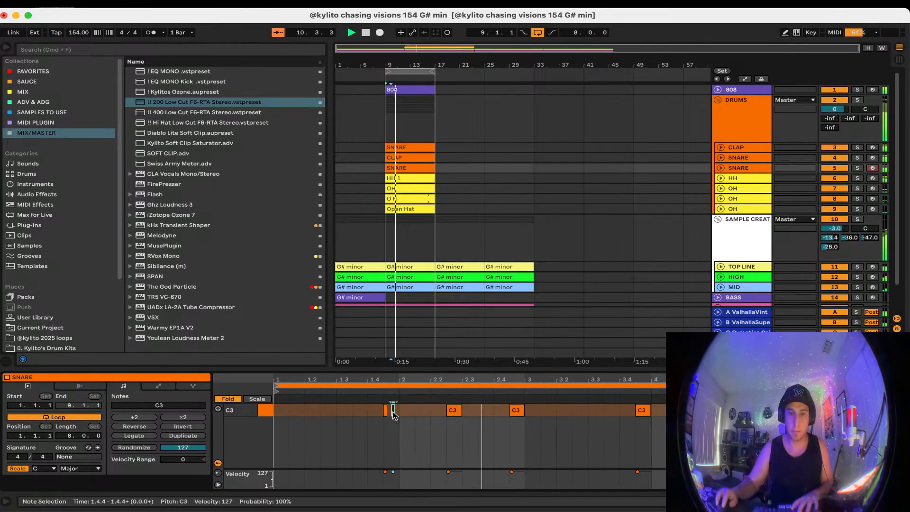
{"action": "double_click", "coordinate": [392, 412]}
{"action": "left_click", "coordinate": [457, 413]}
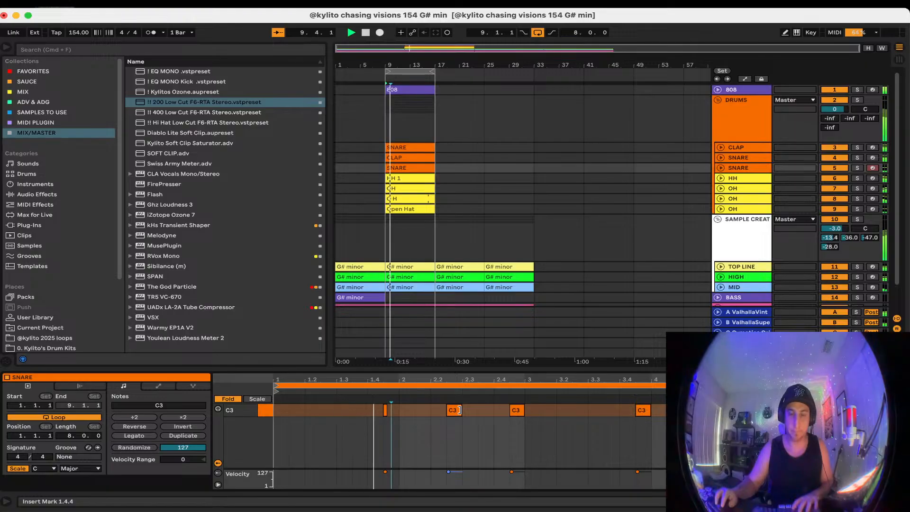
{"action": "left_click", "coordinate": [428, 425]}
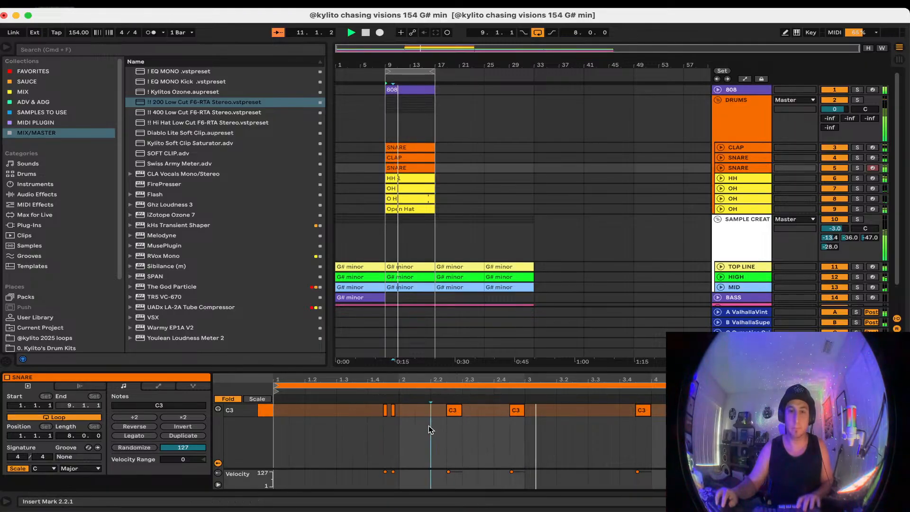
{"action": "key", "text": "super+z"}
{"action": "key", "text": "super+z"}
Delete the C3 note at 2.2.3 from the lowest SNARE clip
{"action": "double_click", "coordinate": [454, 412]}
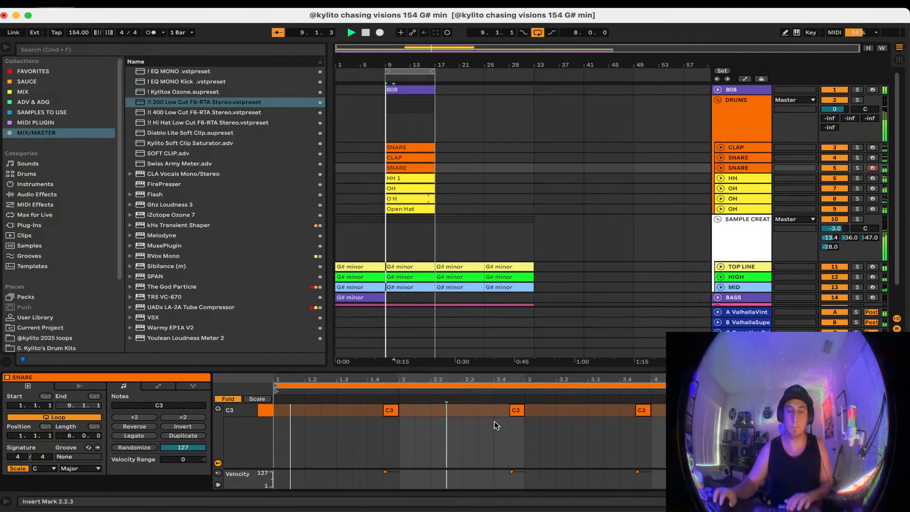
{"action": "left_click", "coordinate": [479, 443]}
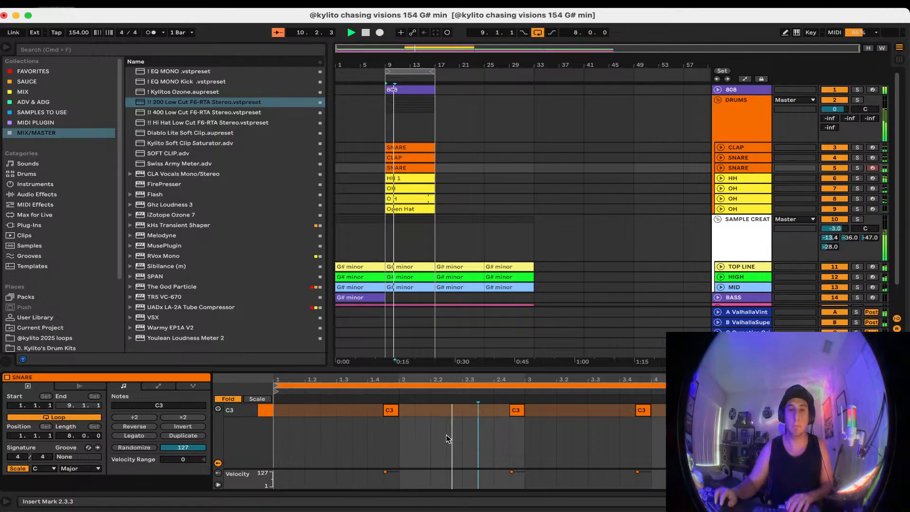
Search all browser results for "bricks 6 s" and replace the lowest SNARE track's sample with Bricks Snare 6-2.wav in 1-Shot mode
{"action": "double_click", "coordinate": [743, 168]}
{"action": "left_click", "coordinate": [133, 47]}
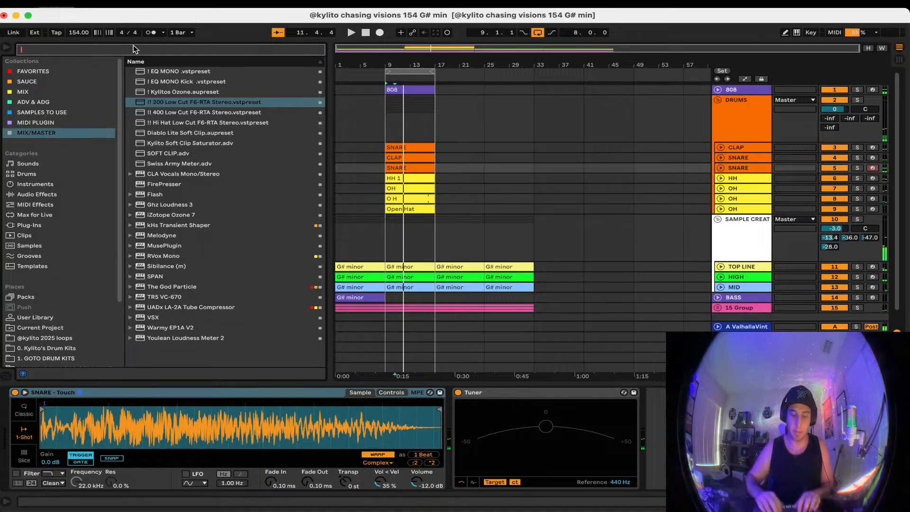
{"action": "type", "text": "bricks"}
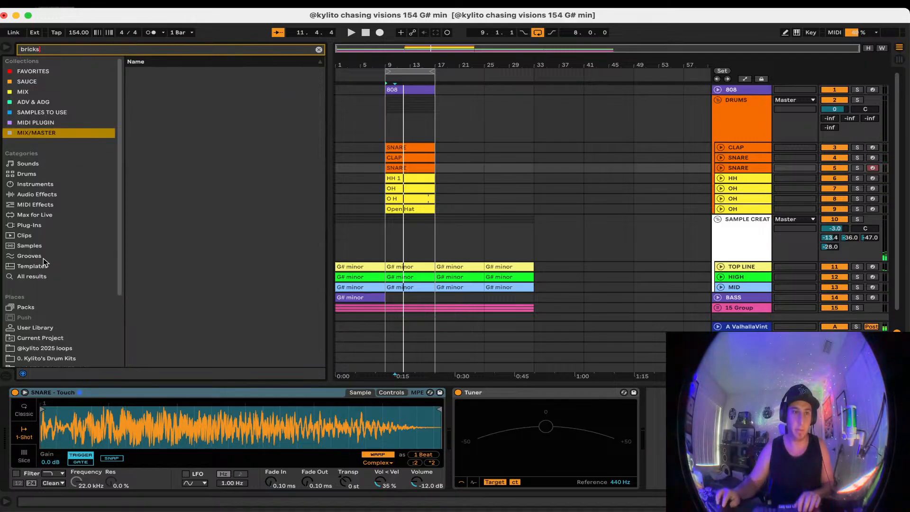
{"action": "type", "text": " 6 s"}
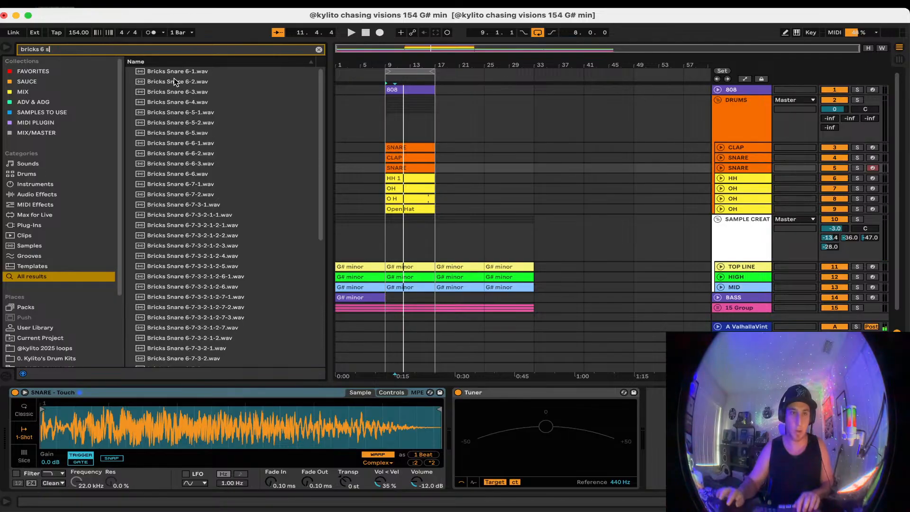
{"action": "left_click", "coordinate": [196, 83]}
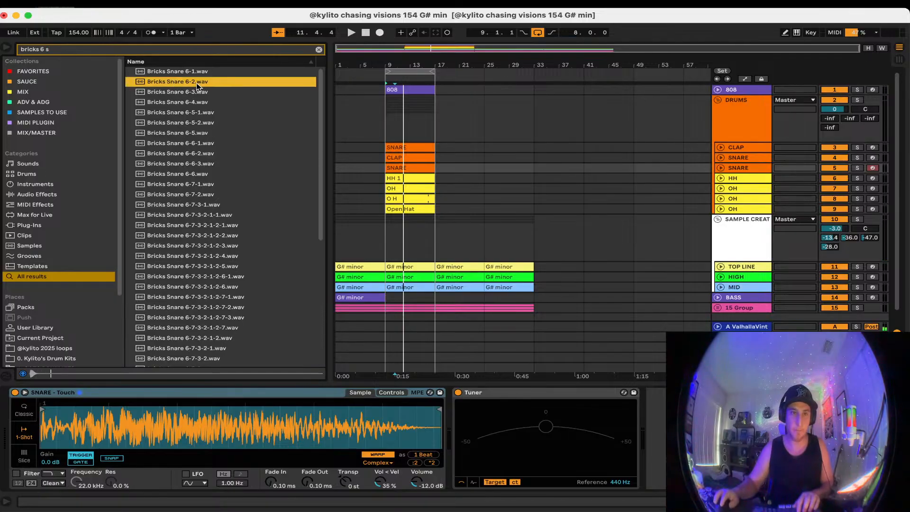
{"action": "double_click", "coordinate": [199, 82]}
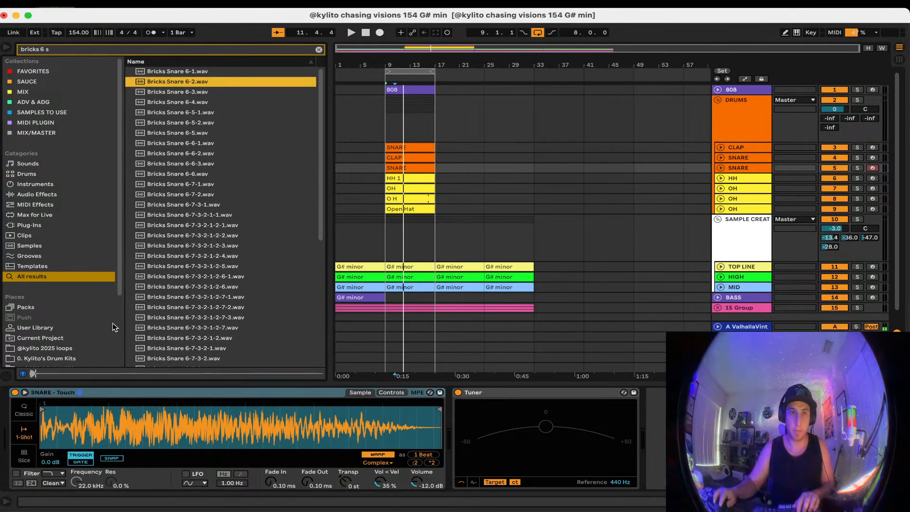
{"action": "left_click", "coordinate": [24, 434]}
{"action": "key", "text": "space"}
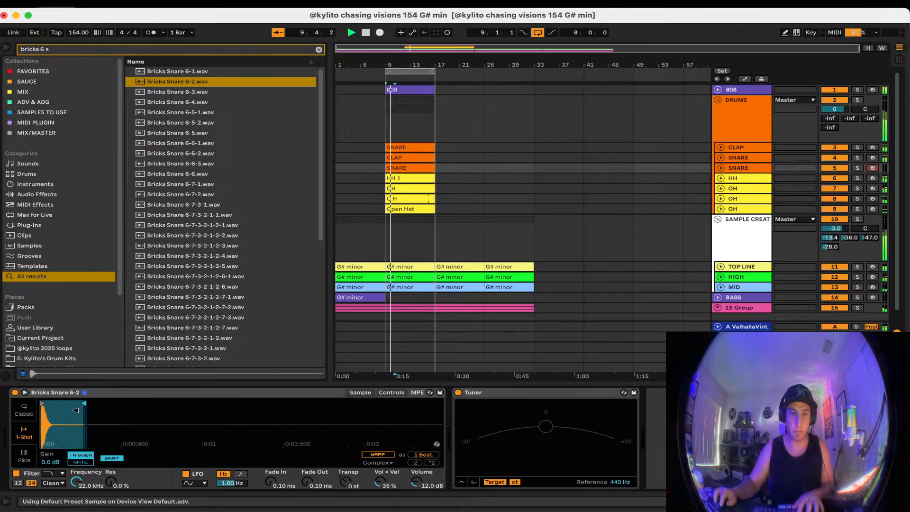
In the lowest SNARE clip, add C3 notes at 2.1.3, 4.1.3 and 8.3.3 and remove the note at 4.4.3
{"action": "left_click", "coordinate": [720, 168]}
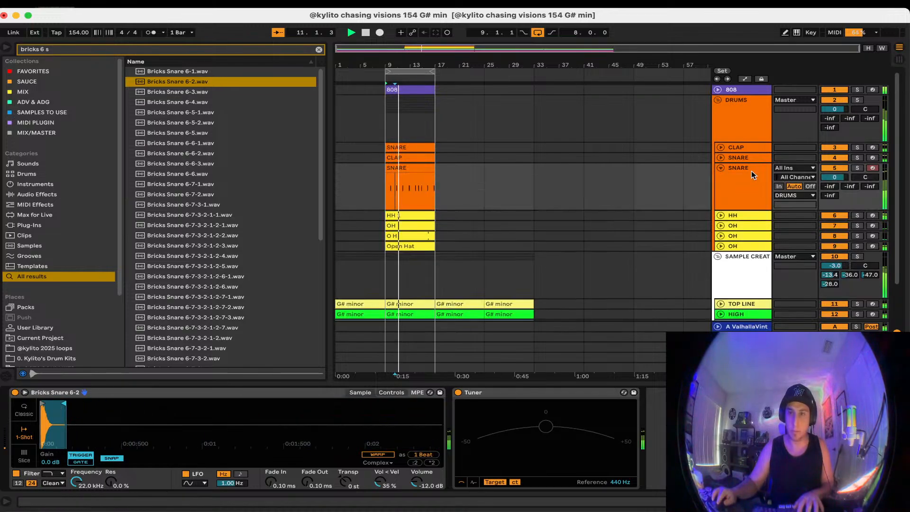
{"action": "double_click", "coordinate": [425, 168]}
{"action": "left_click", "coordinate": [345, 420]}
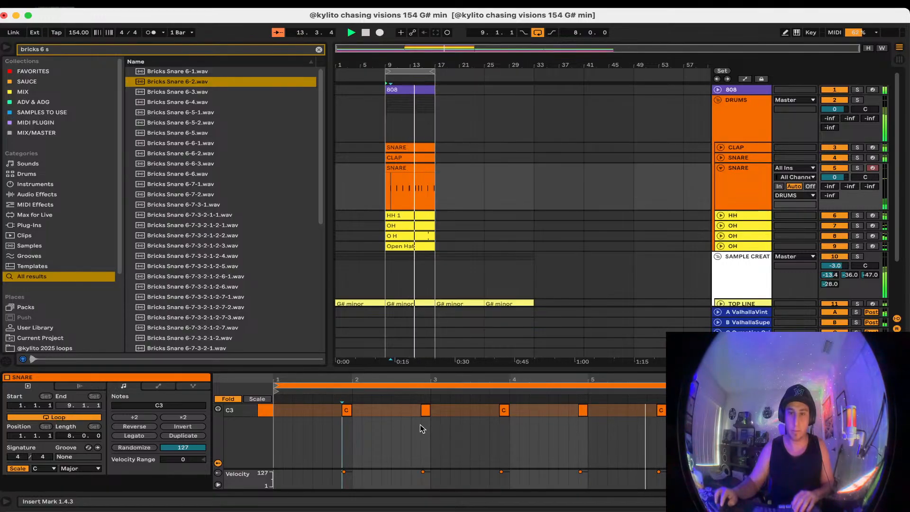
{"action": "double_click", "coordinate": [366, 409]}
{"action": "left_click", "coordinate": [393, 434]}
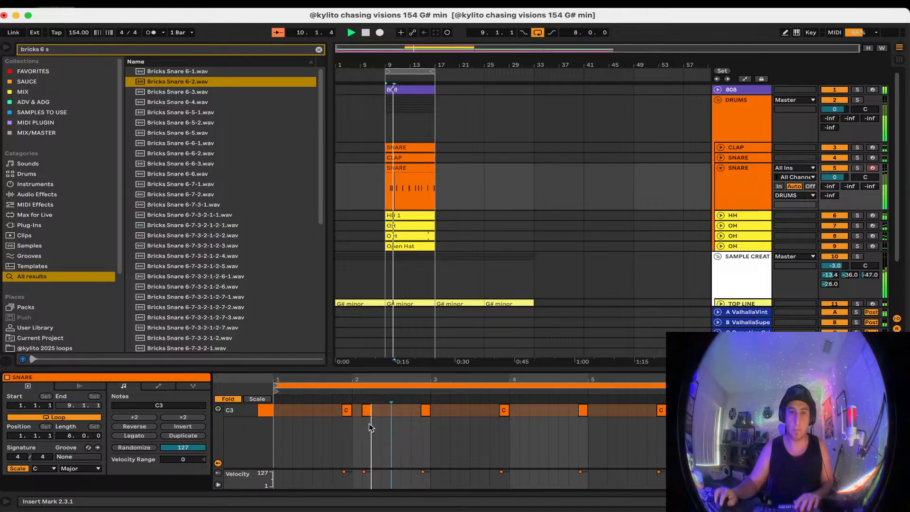
{"action": "double_click", "coordinate": [525, 410]}
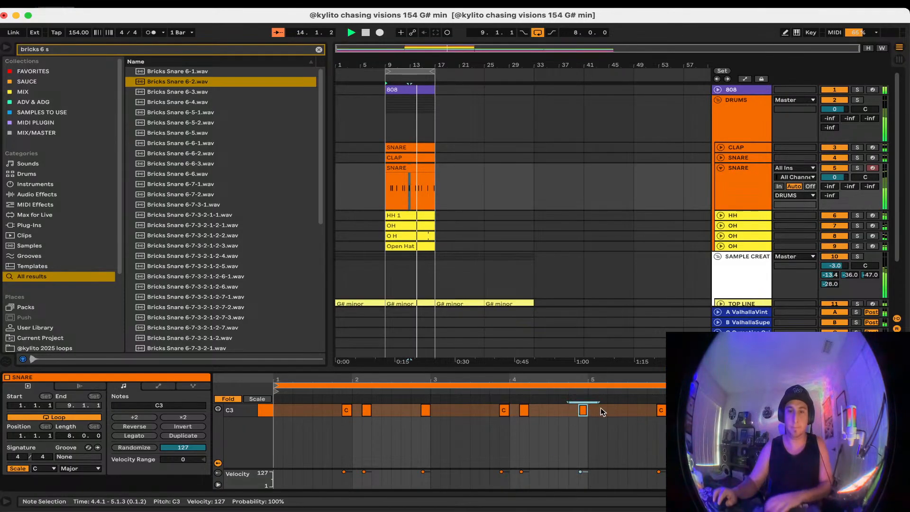
{"action": "left_click", "coordinate": [568, 426]}
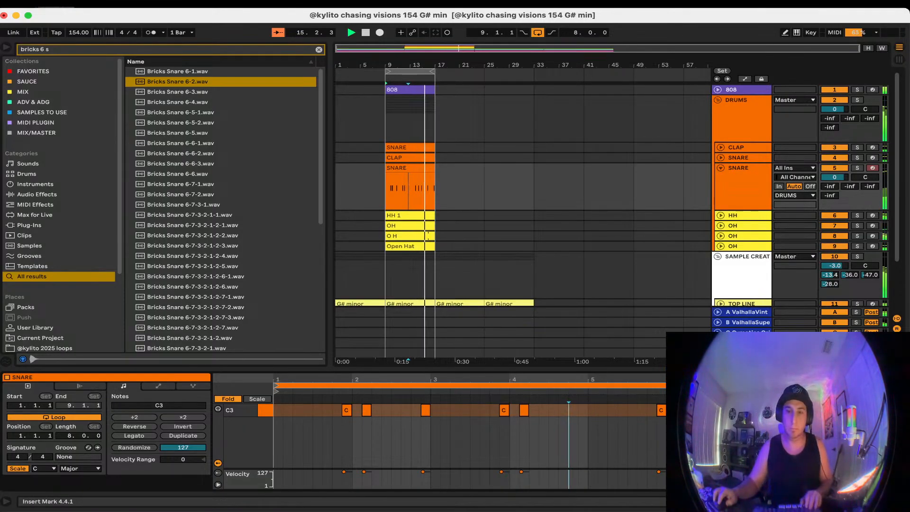
{"action": "double_click", "coordinate": [877, 410]}
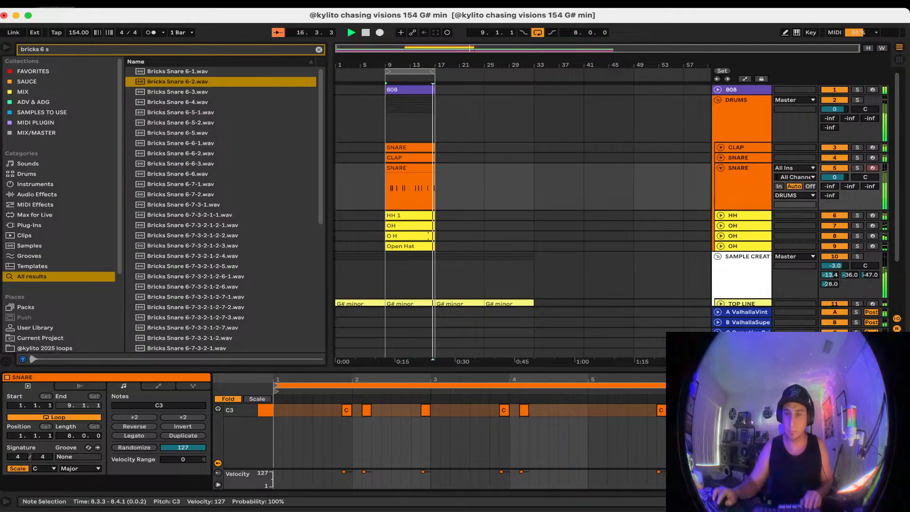
{"action": "left_click", "coordinate": [864, 427]}
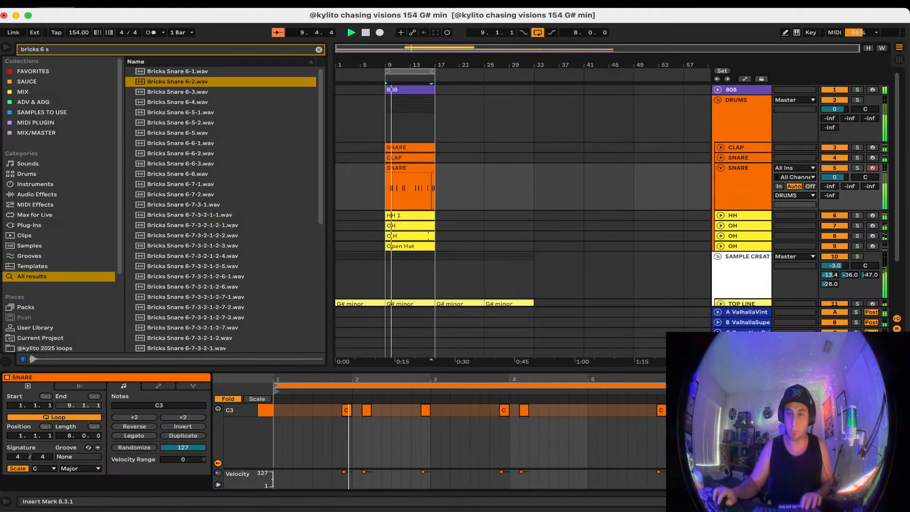
Turn off the filter and LFO on Bricks Snare 6-2, trim its start slightly and set its volume to -7.43 dB
{"action": "left_click", "coordinate": [720, 168]}
{"action": "double_click", "coordinate": [747, 169]}
{"action": "left_click", "coordinate": [119, 458]}
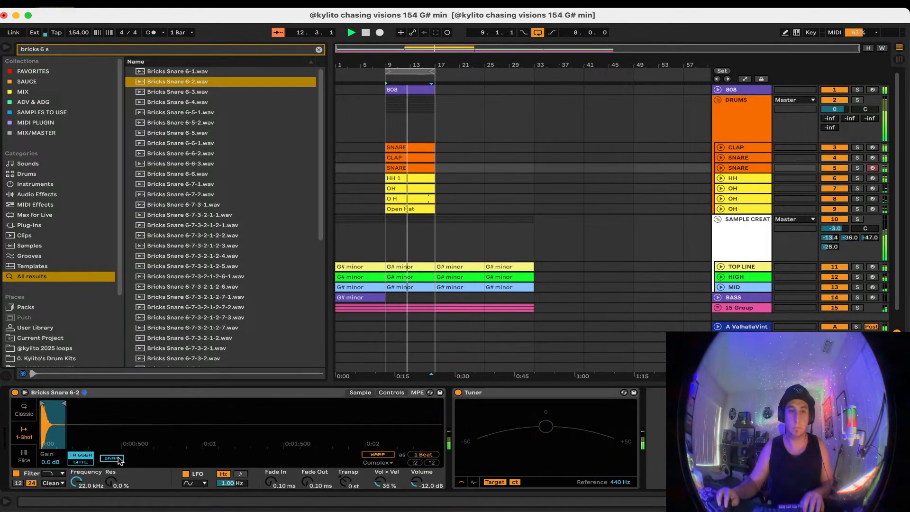
{"action": "left_click", "coordinate": [378, 455]}
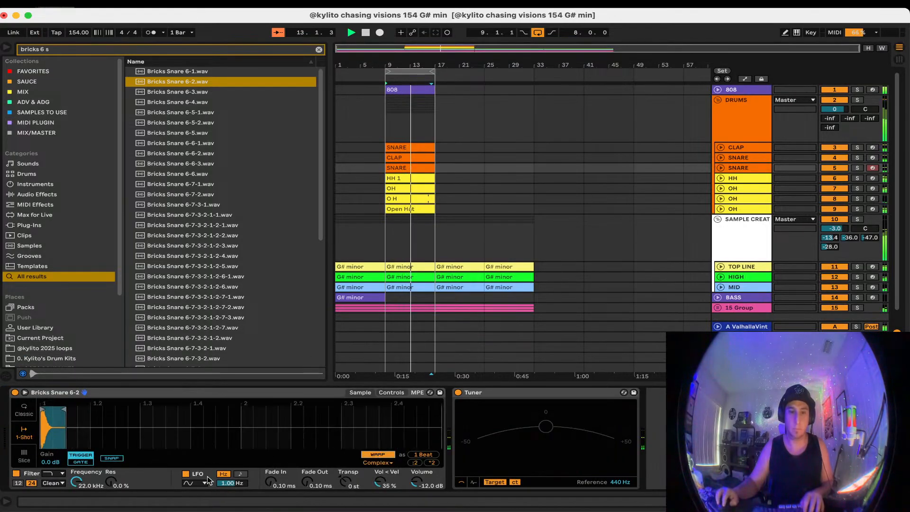
{"action": "left_click", "coordinate": [18, 473]}
{"action": "left_click_drag", "start_coordinate": [79, 429], "coordinate": [56, 409]}
{"action": "left_click_drag", "start_coordinate": [415, 482], "coordinate": [414, 473]}
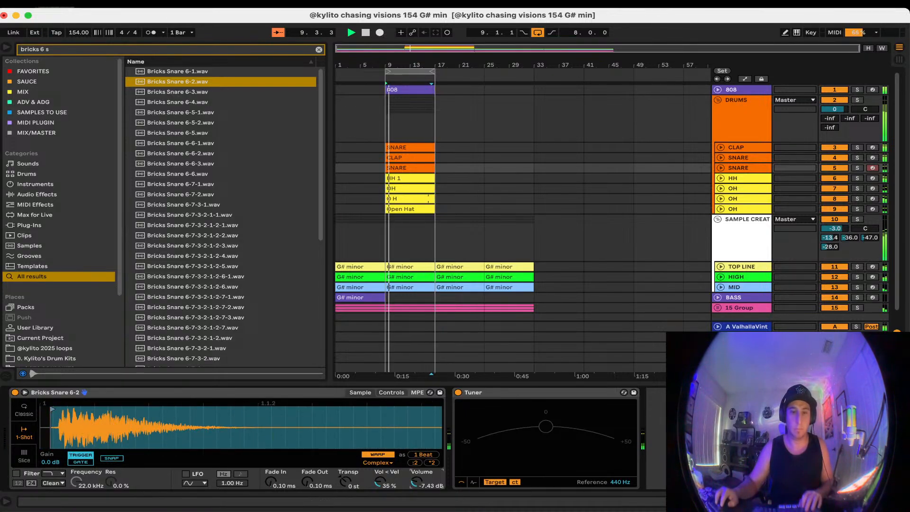
{"action": "left_click", "coordinate": [379, 454]}
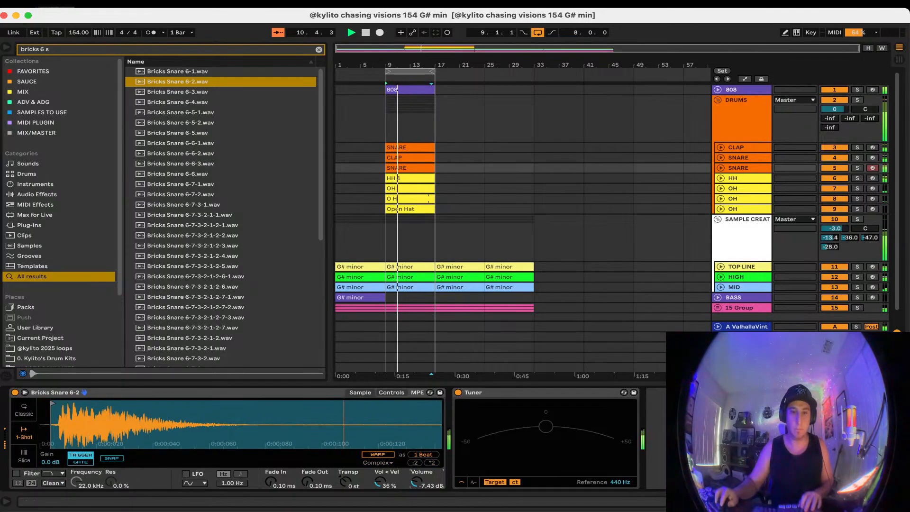
Turn off the filter and LFO on the SNARE track above, sample SNARE - 24, and lower its volume
{"action": "left_click", "coordinate": [753, 157]}
{"action": "left_click_drag", "start_coordinate": [415, 484], "coordinate": [416, 474]}
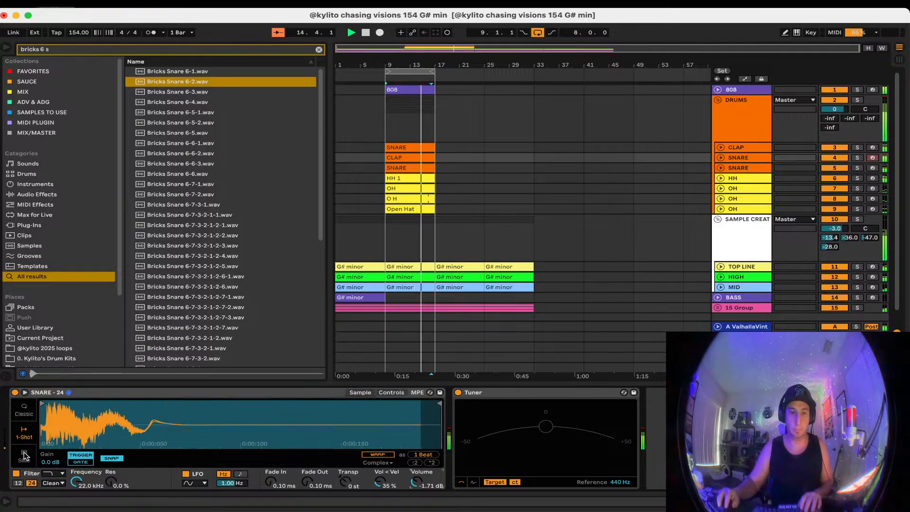
{"action": "left_click", "coordinate": [112, 458]}
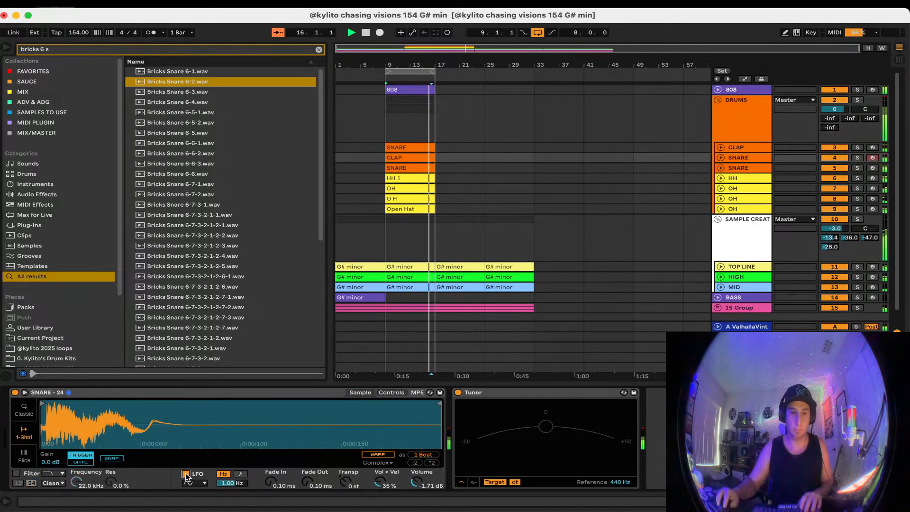
{"action": "left_click", "coordinate": [185, 473]}
{"action": "left_click_drag", "start_coordinate": [417, 479], "coordinate": [421, 487]}
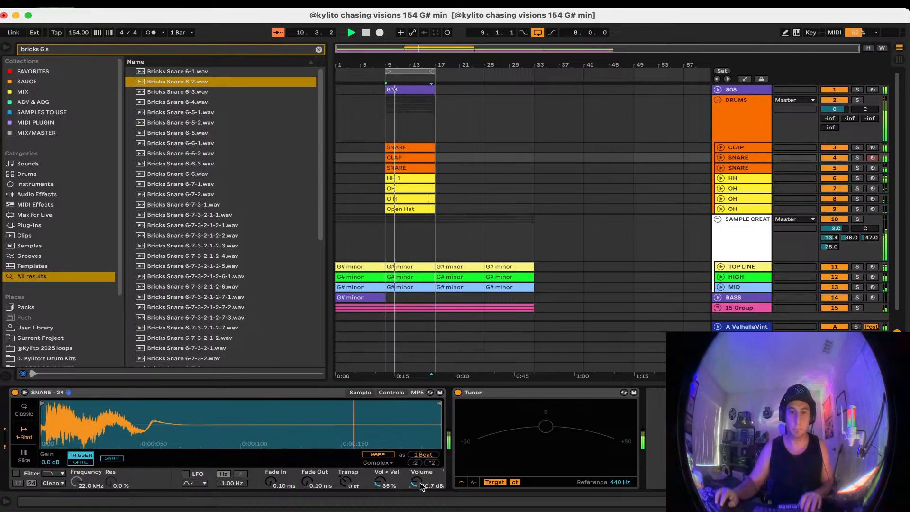
View the device chains of the HIGH track and the SAMPLE CREATION group
{"action": "left_click", "coordinate": [484, 237]}
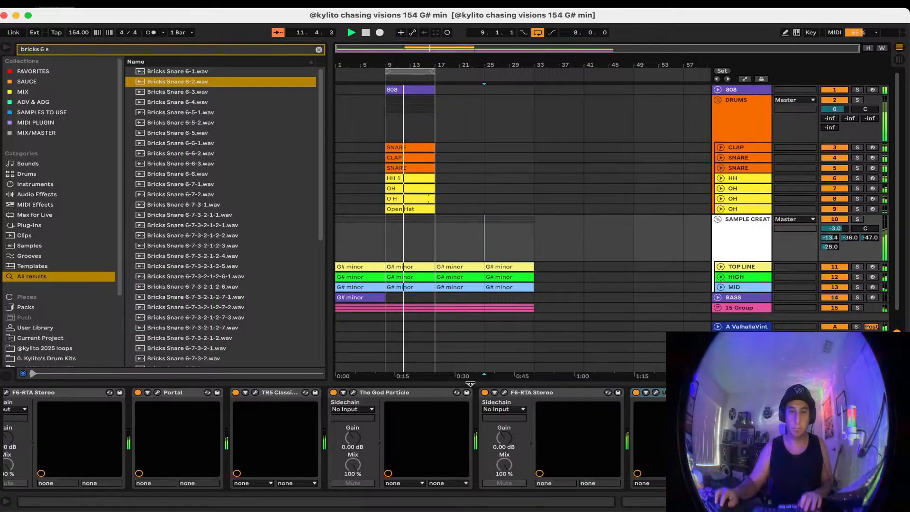
{"action": "left_click_drag", "start_coordinate": [470, 383], "coordinate": [464, 488]}
{"action": "double_click", "coordinate": [740, 277]}
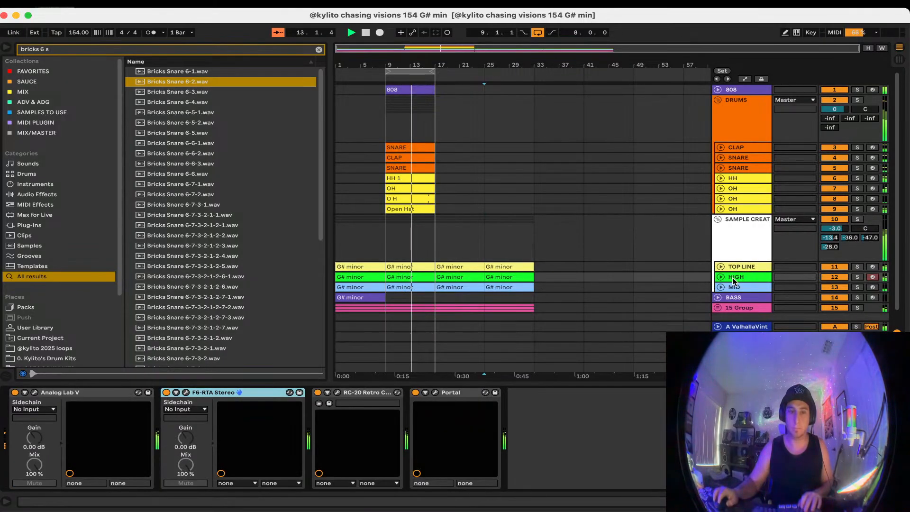
{"action": "left_click", "coordinate": [756, 222]}
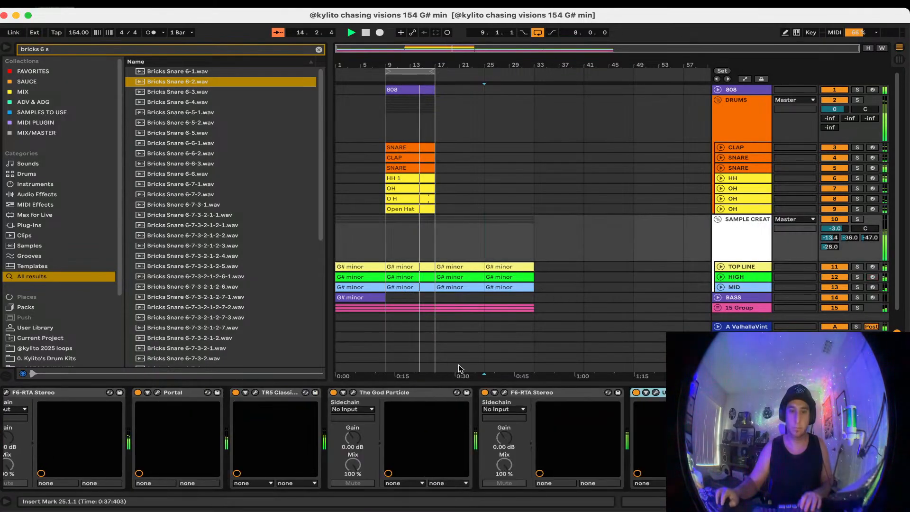
Raise The God Particle's amount to 200% on the SAMPLE CREATION group
{"action": "left_click", "coordinate": [353, 393]}
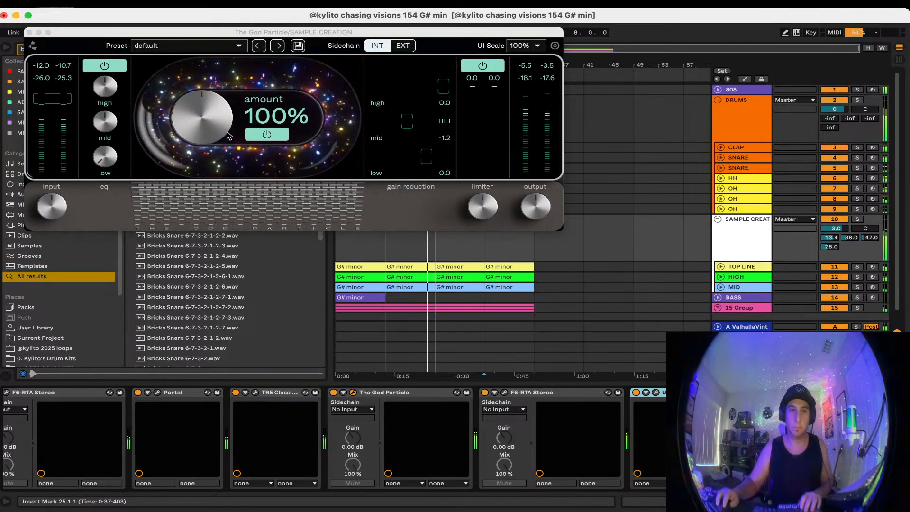
{"action": "left_click_drag", "start_coordinate": [227, 132], "coordinate": [194, 58]}
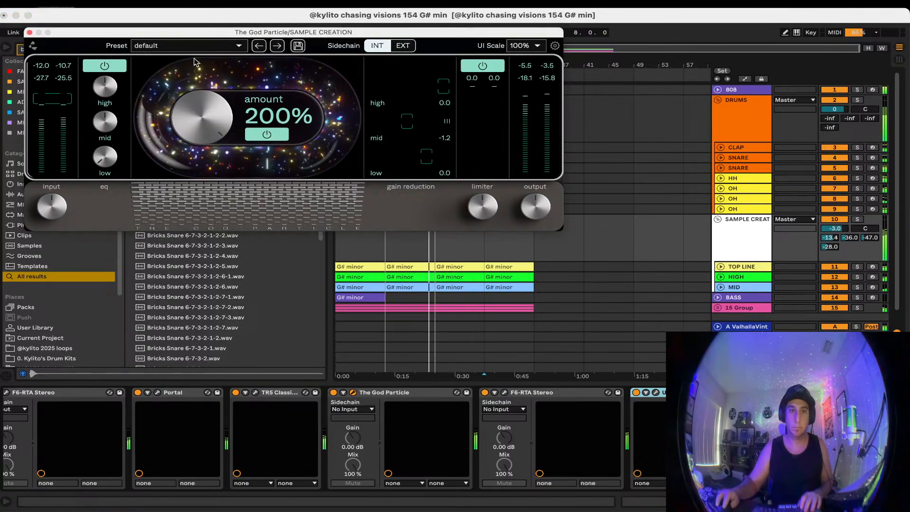
{"action": "left_click", "coordinate": [30, 31]}
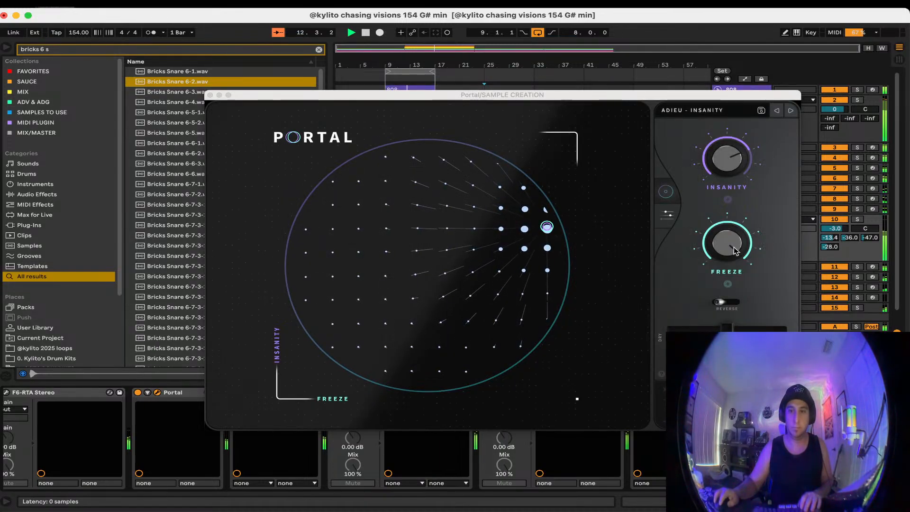
Try different FREEZE and INSANITY amounts in Portal on the SAMPLE CREATION group, leaving FREEZE slightly below its maximum
{"action": "left_click_drag", "start_coordinate": [734, 251], "coordinate": [731, 285]}
{"action": "left_click_drag", "start_coordinate": [725, 194], "coordinate": [723, 115]}
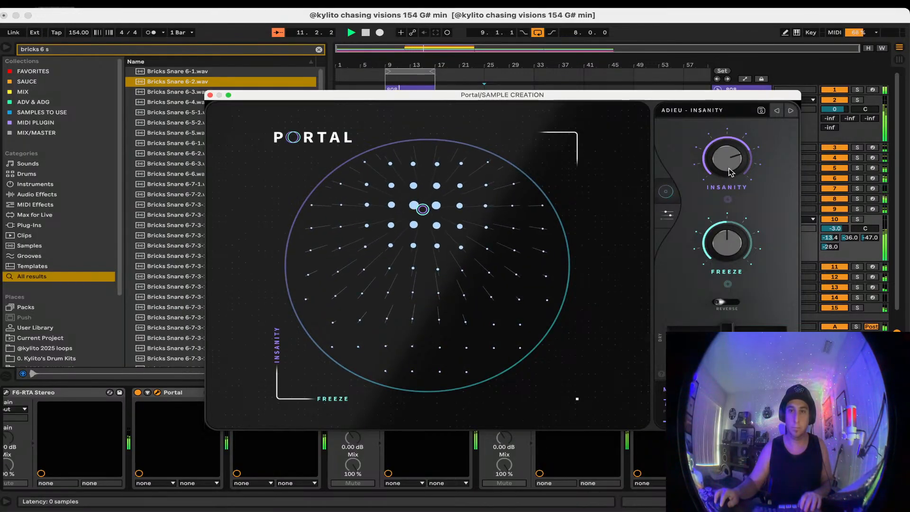
{"action": "left_click_drag", "start_coordinate": [724, 259], "coordinate": [732, 251]}
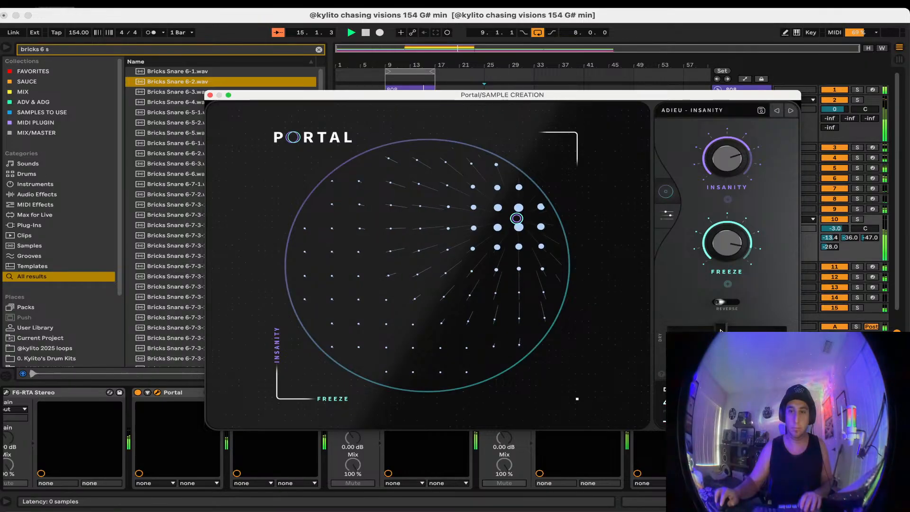
{"action": "left_click", "coordinate": [210, 95]}
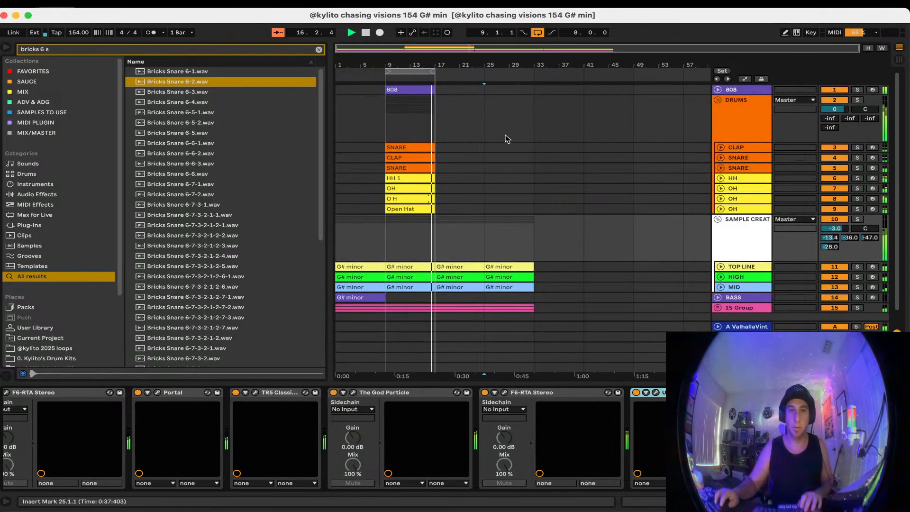
Lower the SAMPLE CREATION group's volume to -4.0 dB and set its Classic Clipper gain to 5.0 dB
{"action": "left_click_drag", "start_coordinate": [834, 228], "coordinate": [834, 231]}
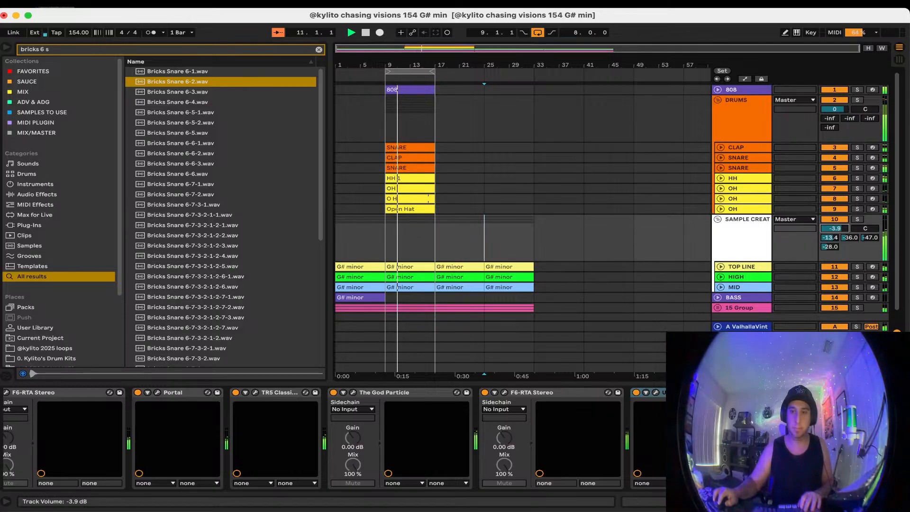
{"action": "left_click", "coordinate": [256, 392]}
{"action": "left_click_drag", "start_coordinate": [224, 147], "coordinate": [222, 151]}
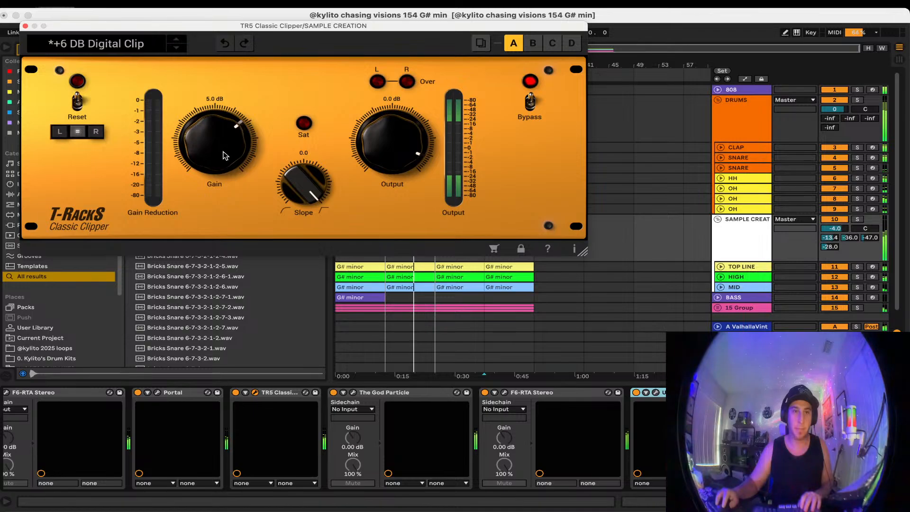
{"action": "left_click", "coordinate": [26, 26]}
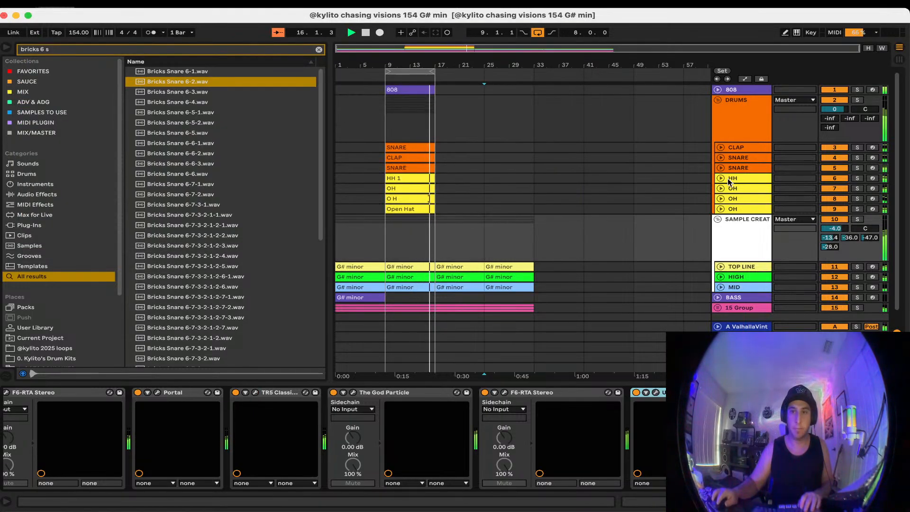
Set the first OH track's volume to -7.1 dB and review the mixer settings of the other two OH tracks
{"action": "left_click", "coordinate": [721, 188]}
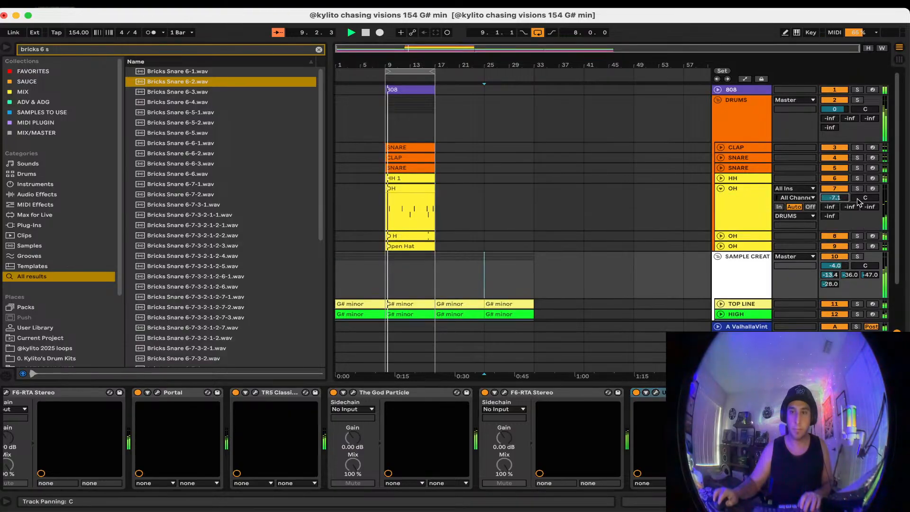
{"action": "left_click", "coordinate": [720, 189]}
{"action": "left_click", "coordinate": [721, 199]}
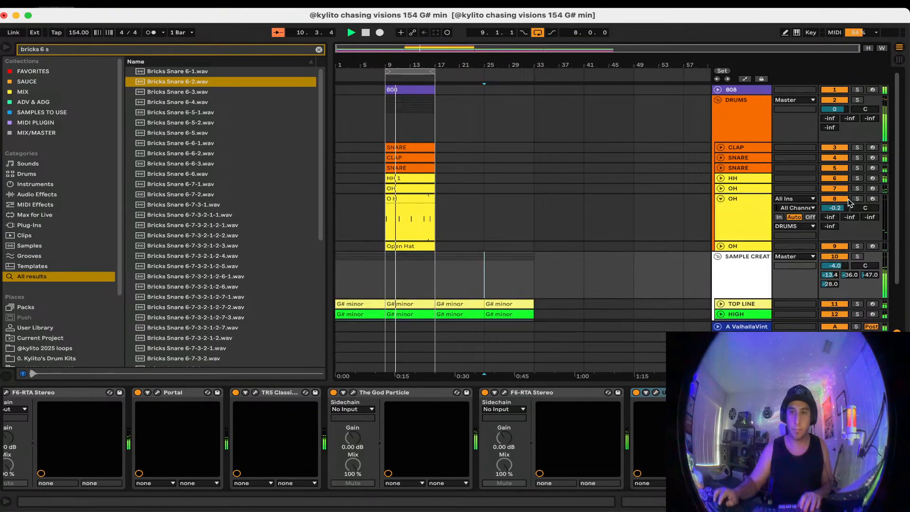
{"action": "left_click", "coordinate": [720, 199]}
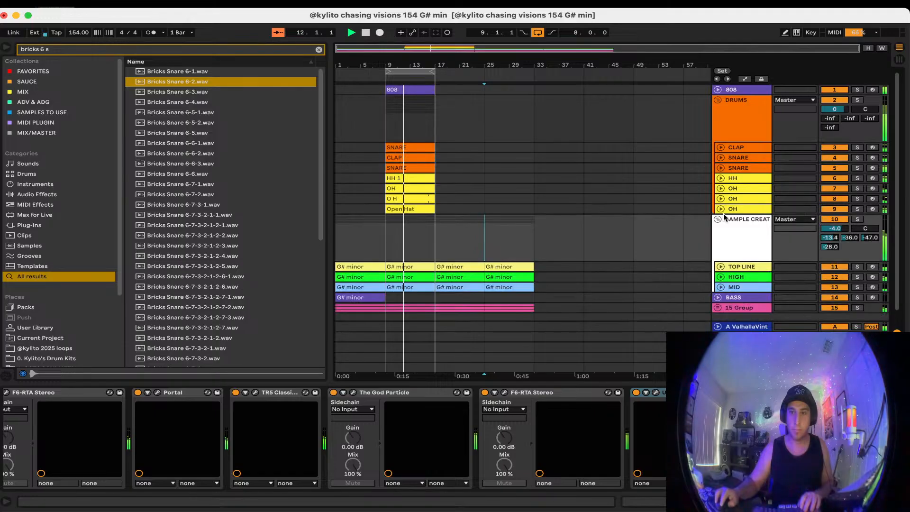
{"action": "left_click", "coordinate": [720, 209]}
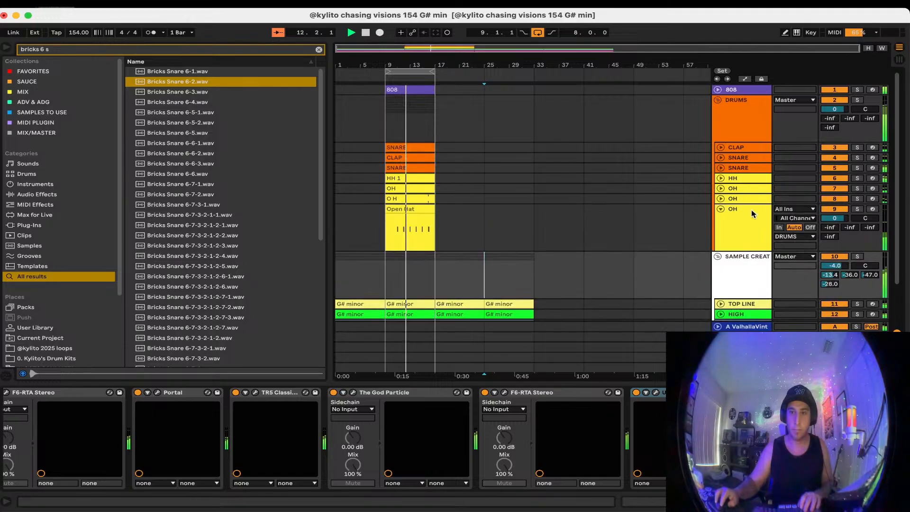
{"action": "left_click", "coordinate": [720, 207]}
Add the 200 Low Cut F6-RTA Stereo preset to the CLAP track and both SNARE tracks
{"action": "left_click", "coordinate": [740, 149]}
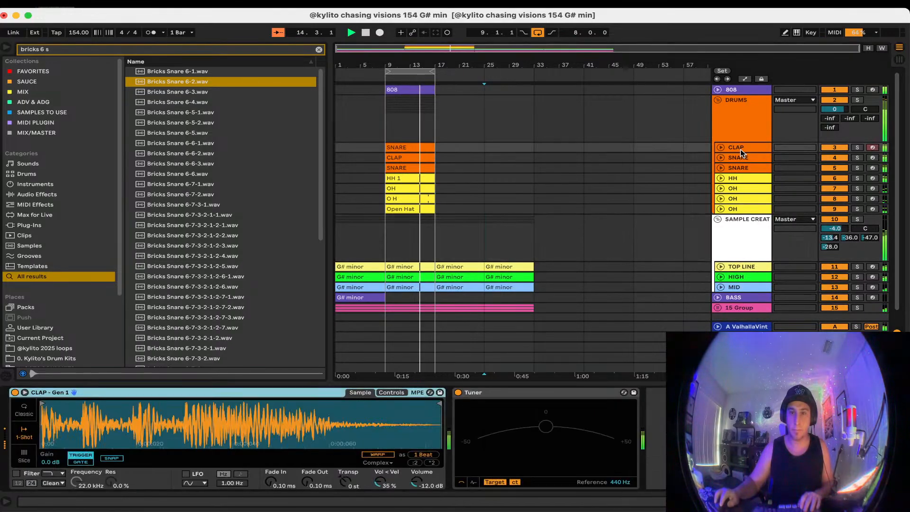
{"action": "left_click", "coordinate": [318, 50]}
{"action": "left_click", "coordinate": [56, 133]}
{"action": "left_click", "coordinate": [149, 102]}
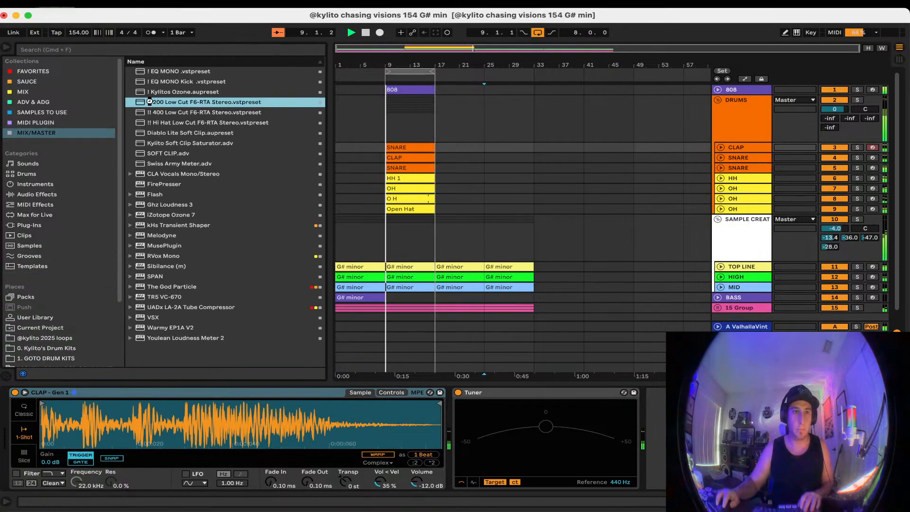
{"action": "double_click", "coordinate": [150, 101]}
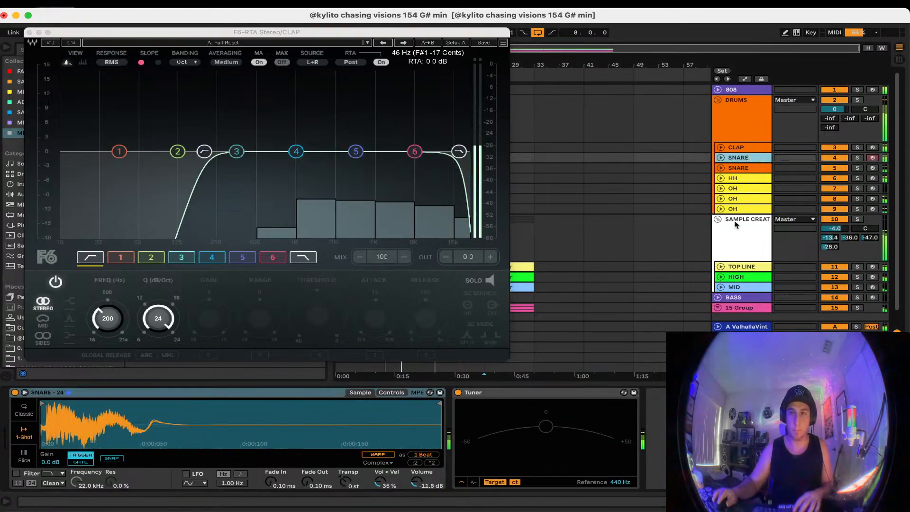
{"action": "left_click", "coordinate": [739, 157]}
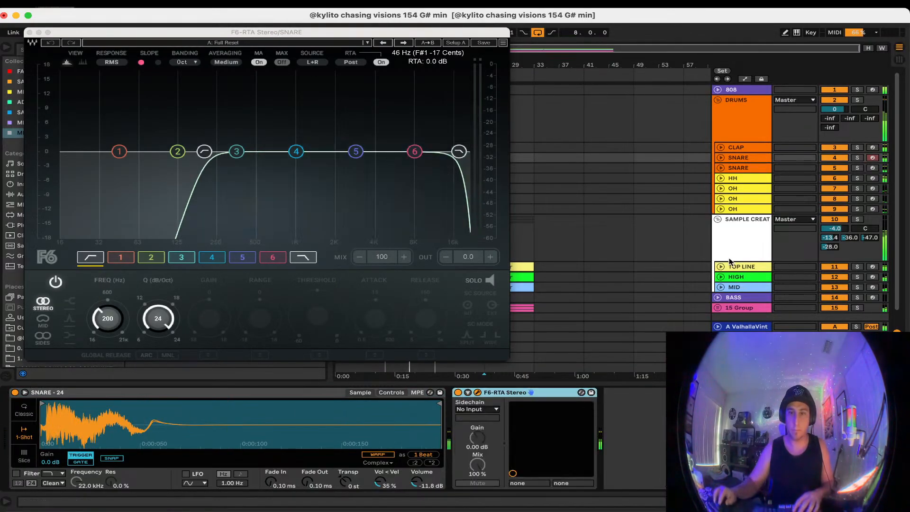
{"action": "key", "text": "Down"}
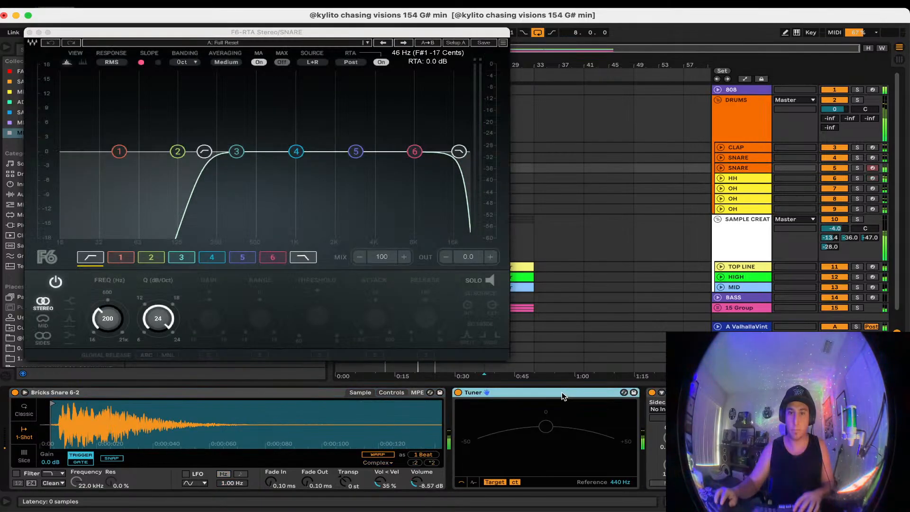
Put the F6-RTA low-cut EQ on the second OH track in place of its Tuner and raise the cutoff frequency
{"action": "left_click", "coordinate": [751, 199]}
{"action": "left_click", "coordinate": [589, 392]}
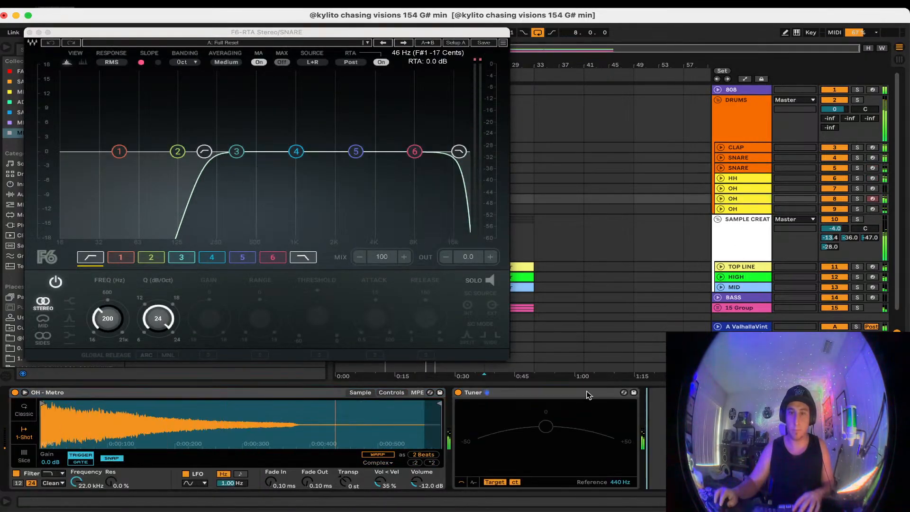
{"action": "key", "text": "super+v"}
{"action": "left_click", "coordinate": [538, 392]}
{"action": "key", "text": "Delete"}
{"action": "left_click_drag", "start_coordinate": [204, 151], "coordinate": [368, 151]}
{"action": "left_click", "coordinate": [30, 32]}
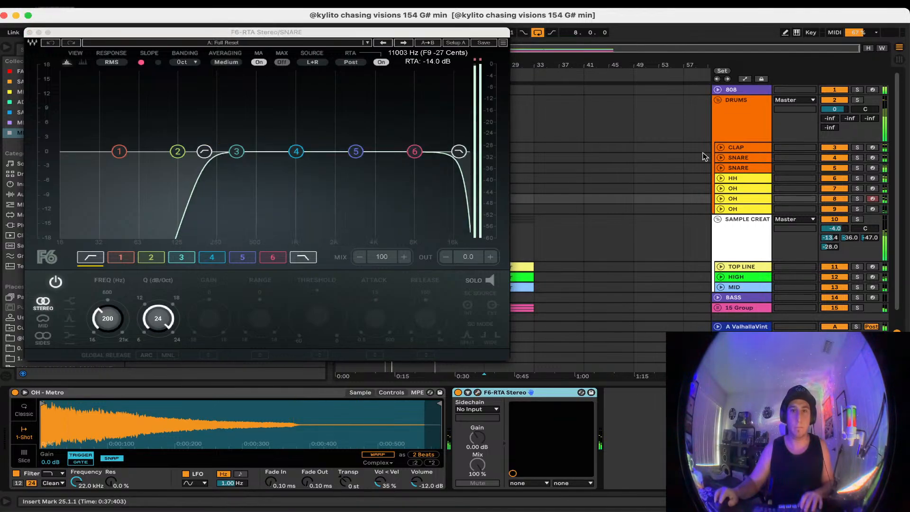
Set the second OH track to -5.8 dB panned 3R and the third to -3.8 dB panned 2L
{"action": "left_click", "coordinate": [720, 188]}
{"action": "left_click", "coordinate": [720, 198]}
{"action": "left_click", "coordinate": [831, 208]}
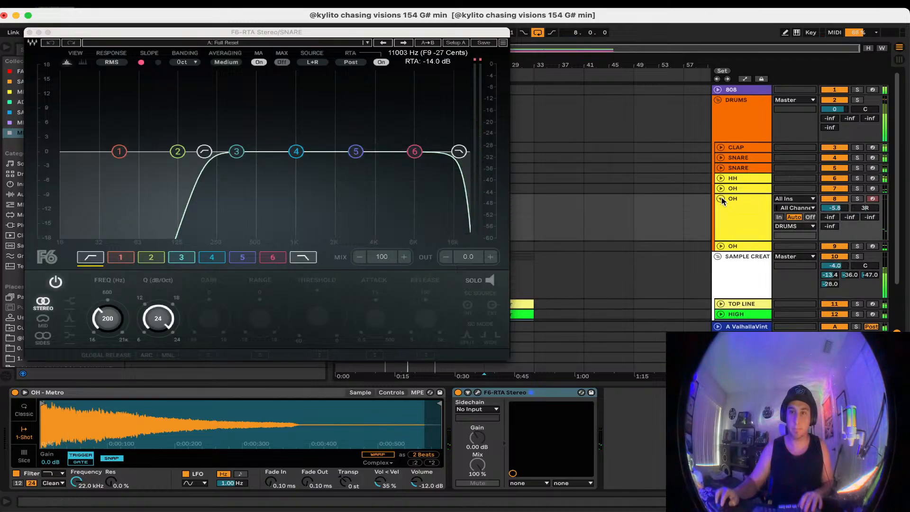
{"action": "left_click", "coordinate": [721, 198]}
{"action": "left_click", "coordinate": [720, 209]}
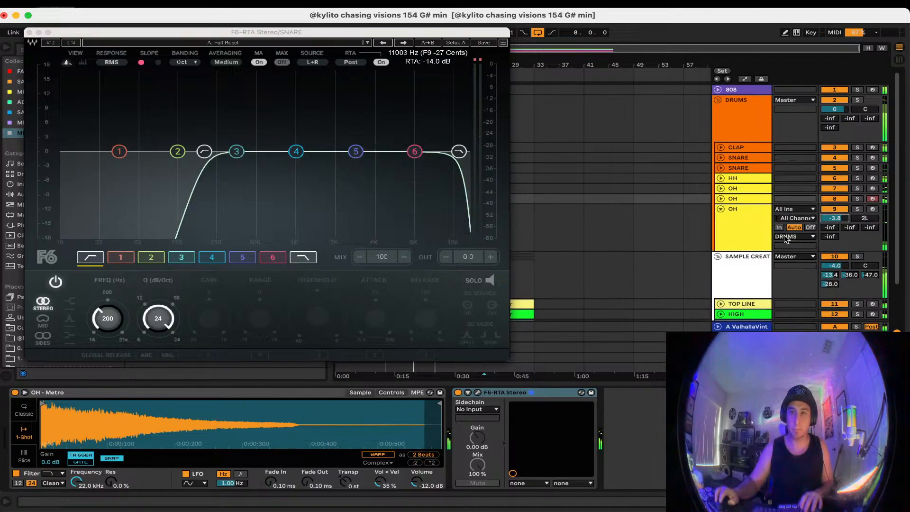
{"action": "left_click", "coordinate": [720, 209]}
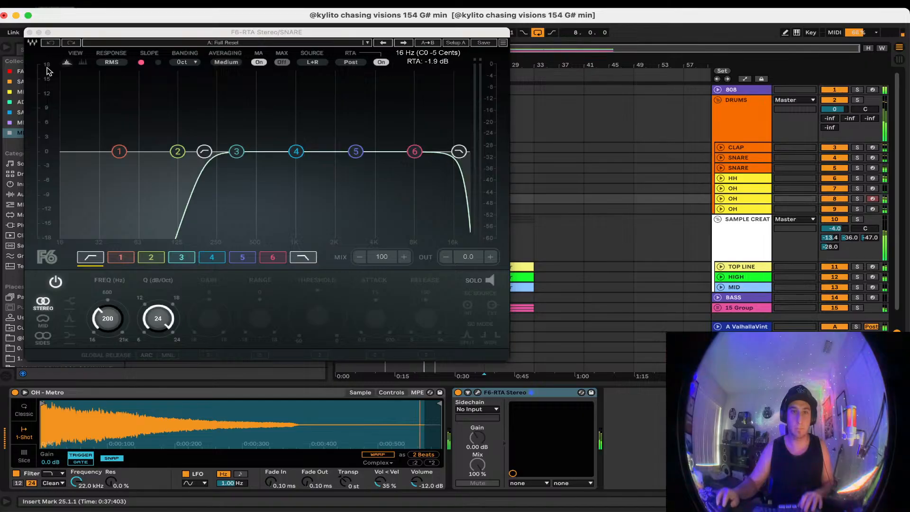
{"action": "left_click", "coordinate": [30, 33]}
Duplicate the 808 and drum clips from bar 9 to bar 33, and repeat them with the sample clips out to bar 129
{"action": "left_click", "coordinate": [463, 160]}
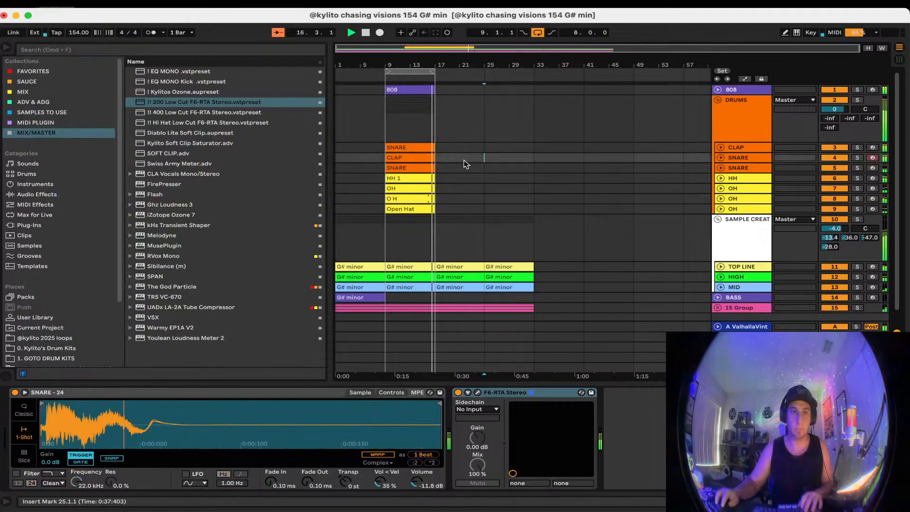
{"action": "key", "text": "super+alt+l"}
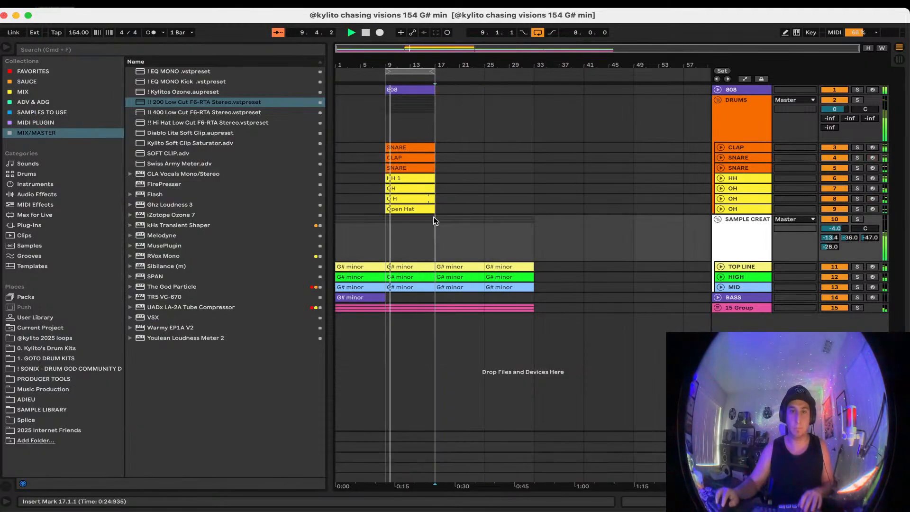
{"action": "left_click_drag", "start_coordinate": [433, 217], "coordinate": [383, 105]}
{"action": "key", "text": "super+d"}
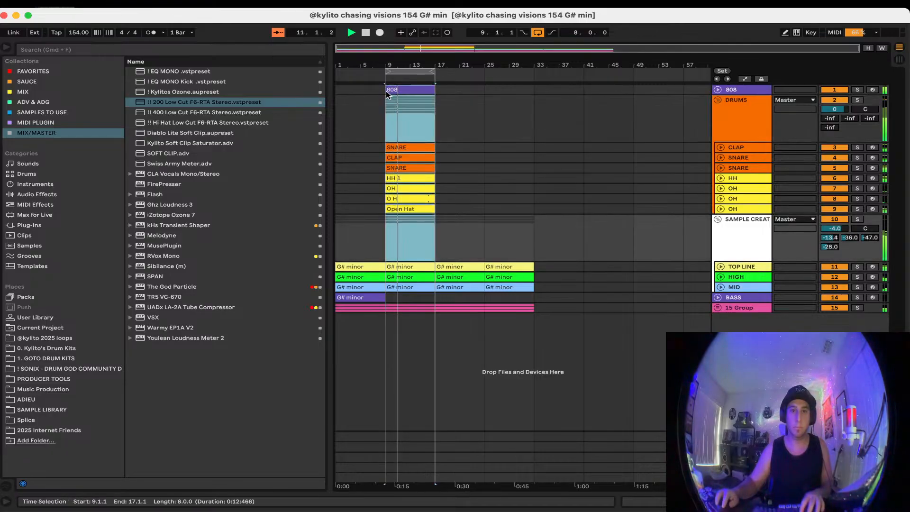
{"action": "key", "text": "super+d"}
{"action": "key", "text": "super+d"}
{"action": "key", "text": "super+d"}
{"action": "key", "text": "super+d"}
{"action": "key", "text": "super+d"}
{"action": "key", "text": "super+d"}
{"action": "key", "text": "super+d"}
{"action": "key", "text": "super+d"}
{"action": "key", "text": "super+d"}
{"action": "key", "text": "super+d"}
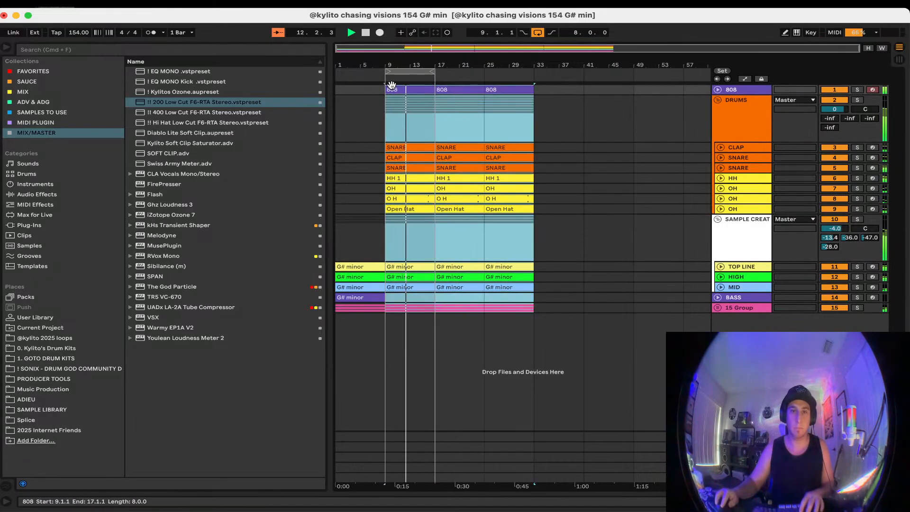
{"action": "key", "text": "super+d"}
{"action": "key", "text": "w"}
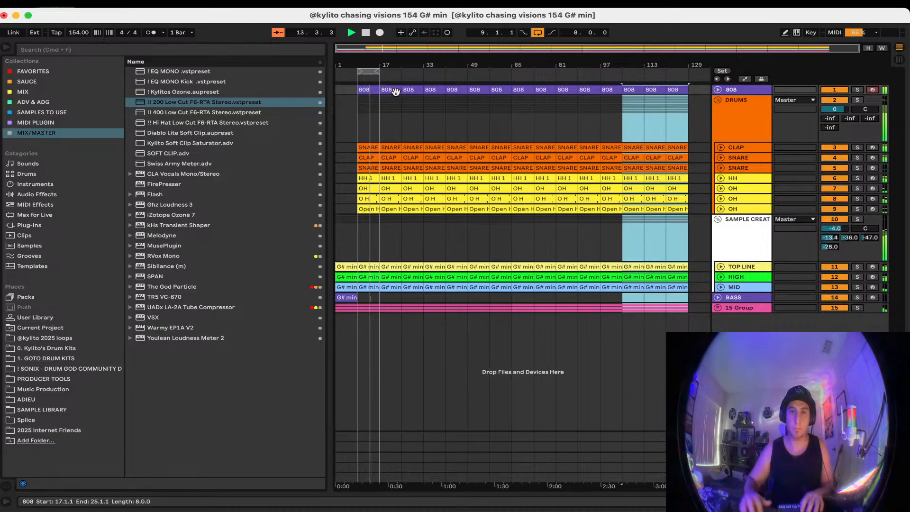
Turn off the arrangement loop and restart playback from the beginning of the song
{"action": "left_click", "coordinate": [536, 31]}
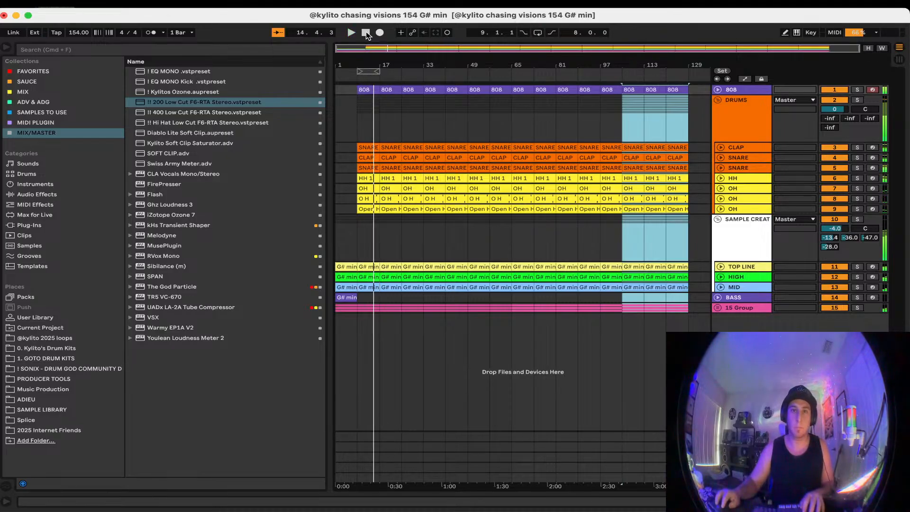
{"action": "left_click", "coordinate": [367, 34]}
{"action": "left_click", "coordinate": [351, 33]}
Transpose all notes of the HIGH clip at bar 25 up one octave and the HIGH clip at bar 49 down one octave
{"action": "left_click", "coordinate": [401, 277]}
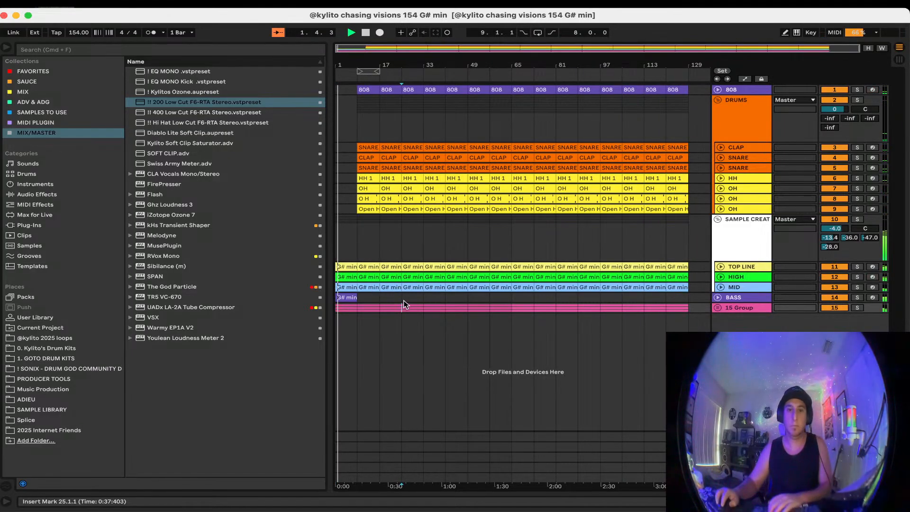
{"action": "double_click", "coordinate": [374, 276]}
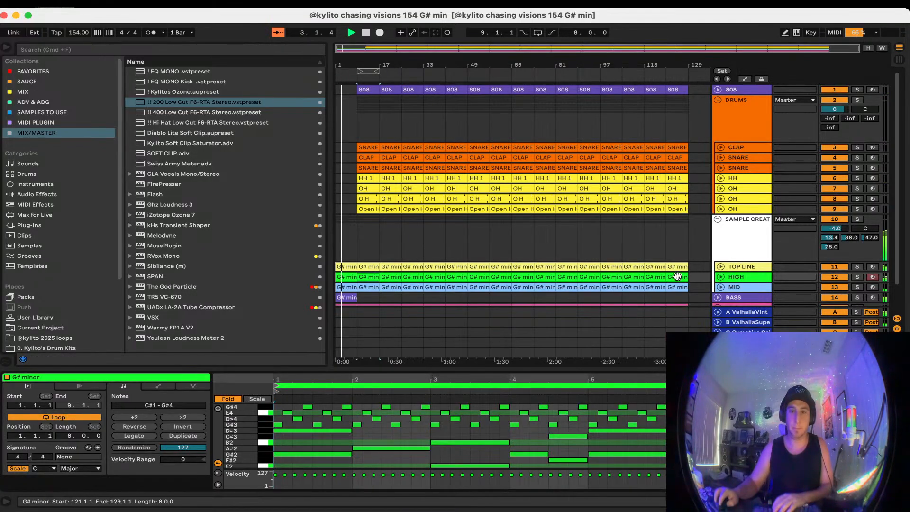
{"action": "left_click_drag", "start_coordinate": [690, 277], "coordinate": [342, 276]}
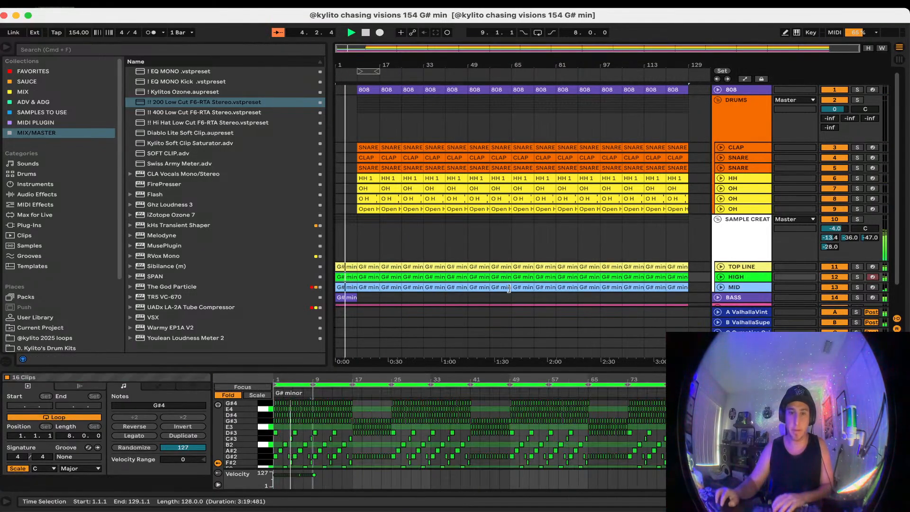
{"action": "left_click", "coordinate": [442, 321]}
{"action": "left_click", "coordinate": [414, 309]}
{"action": "left_click", "coordinate": [414, 277]}
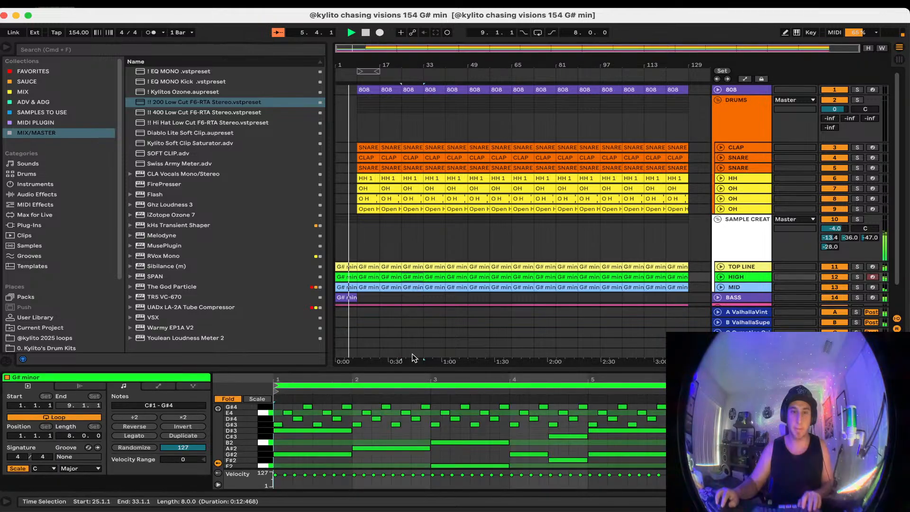
{"action": "left_click", "coordinate": [409, 438]}
{"action": "key", "text": "super+a"}
{"action": "key", "text": "shift+Up"}
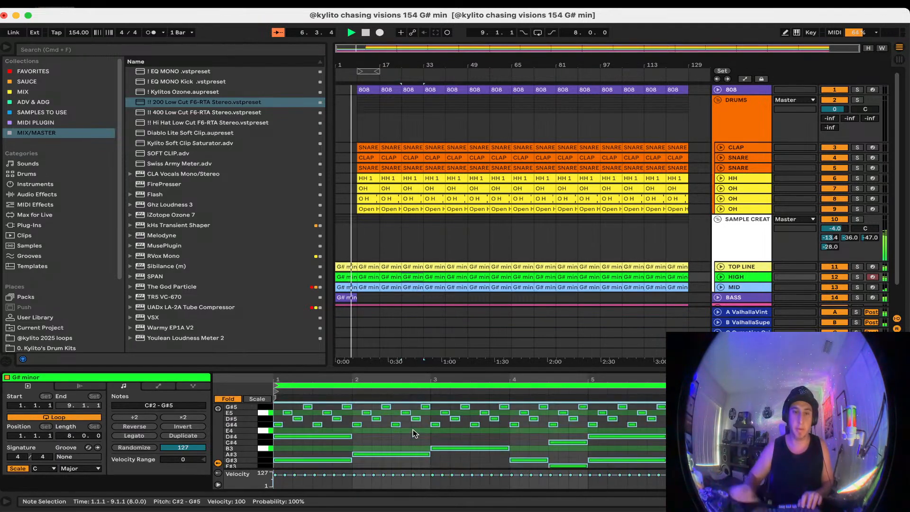
{"action": "left_click", "coordinate": [484, 278]}
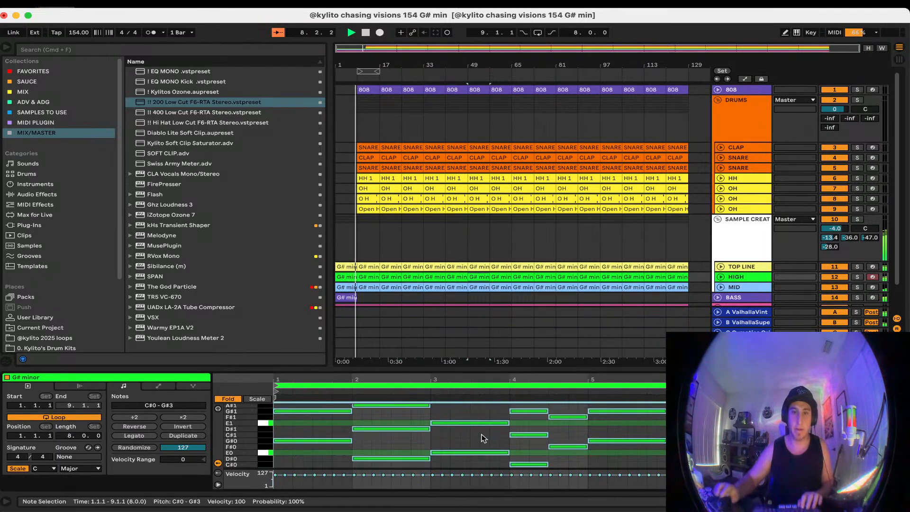
Try transposing all notes of the MID clip at bar 65 up one octave
{"action": "left_click", "coordinate": [638, 286]}
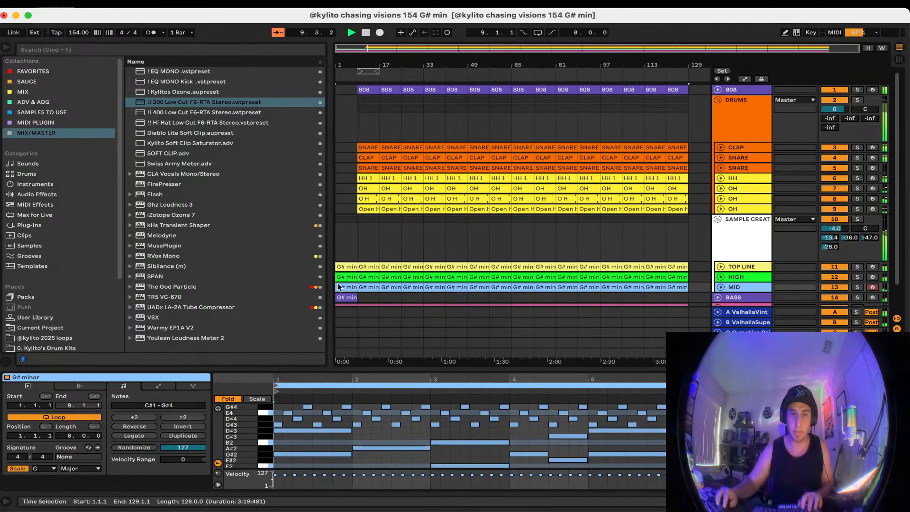
{"action": "left_click", "coordinate": [338, 286], "text": "shift"}
{"action": "left_click", "coordinate": [415, 287]}
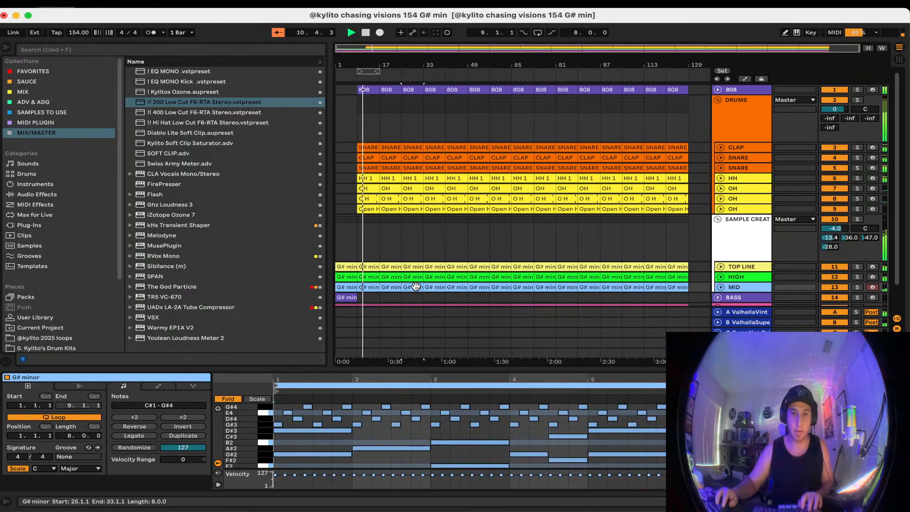
{"action": "key", "text": "super+a"}
{"action": "key", "text": "shift+Up"}
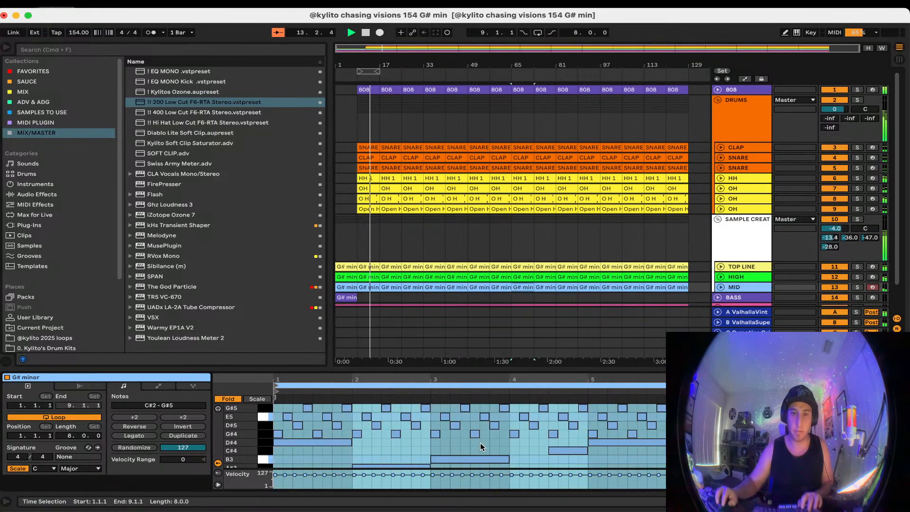
{"action": "key", "text": "shift+Down"}
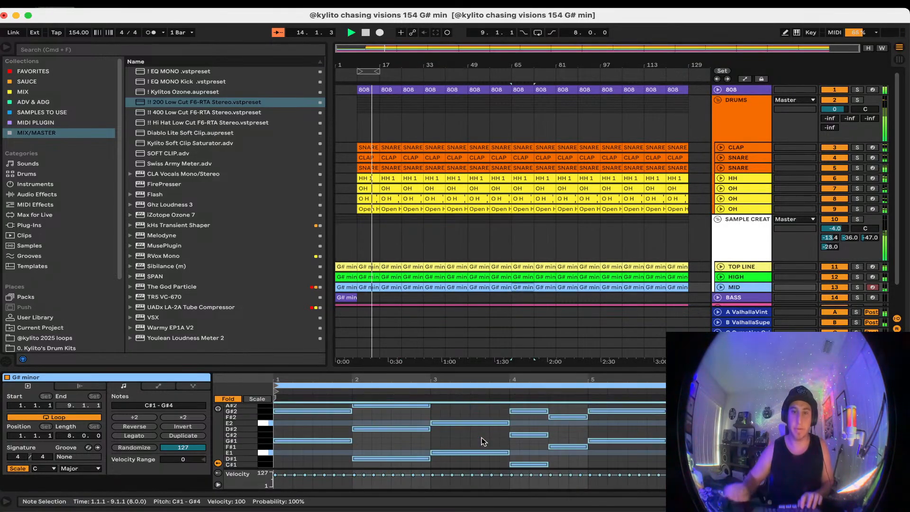
Delete the TOP LINE clip at bar 17, the MID clips at bars 25 and 73, and the HIGH clips at bars 33, 49 and 81
{"action": "left_click", "coordinate": [393, 267]}
{"action": "key", "text": "Delete"}
{"action": "left_click", "coordinate": [413, 287]}
{"action": "key", "text": "Delete"}
{"action": "left_click", "coordinate": [435, 277]}
{"action": "key", "text": "Delete"}
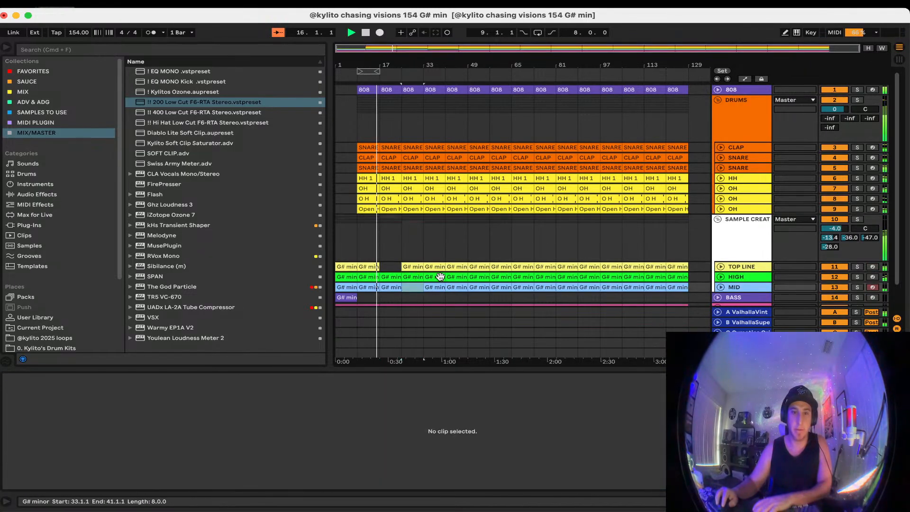
{"action": "left_click", "coordinate": [542, 286]}
{"action": "key", "text": "Delete"}
{"action": "left_click", "coordinate": [566, 276]}
{"action": "key", "text": "Delete"}
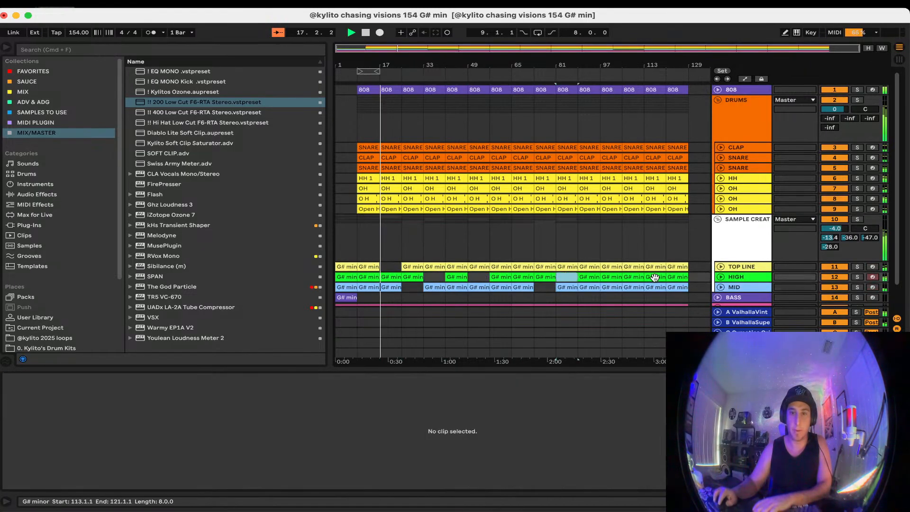
Delete the HIGH clip at bar 113, the TOP LINE clip at bar 97, and the MID clips at bars 97 and 121
{"action": "left_click", "coordinate": [655, 276]}
{"action": "key", "text": "Delete"}
{"action": "left_click", "coordinate": [612, 267]}
{"action": "key", "text": "Delete"}
{"action": "left_click", "coordinate": [676, 286]}
{"action": "key", "text": "Delete"}
{"action": "left_click", "coordinate": [611, 287]}
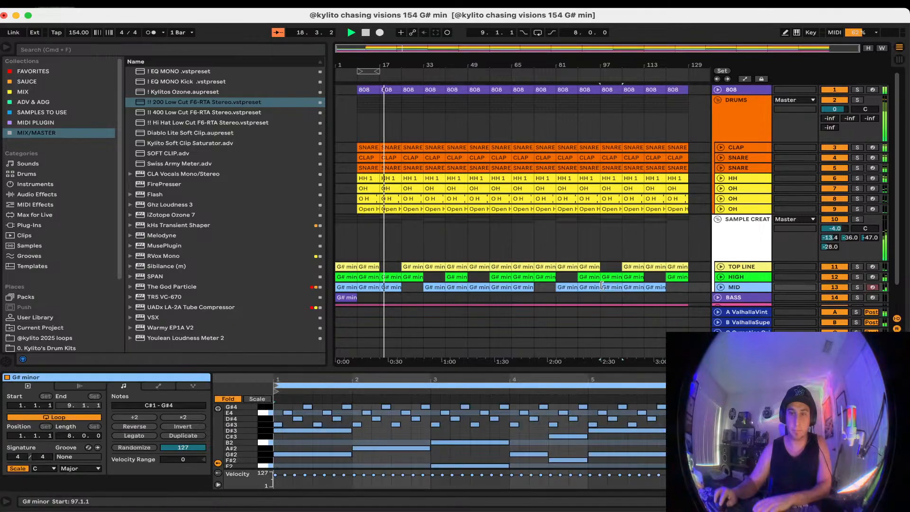
{"action": "key", "text": "Delete"}
Delete the first OH track's clips at bars 17, 81 and 113, the second's at bars 41 and 65, and the third's at bar 113
{"action": "left_click", "coordinate": [395, 188]}
{"action": "key", "text": "Delete"}
{"action": "left_click", "coordinate": [455, 198]}
{"action": "key", "text": "Delete"}
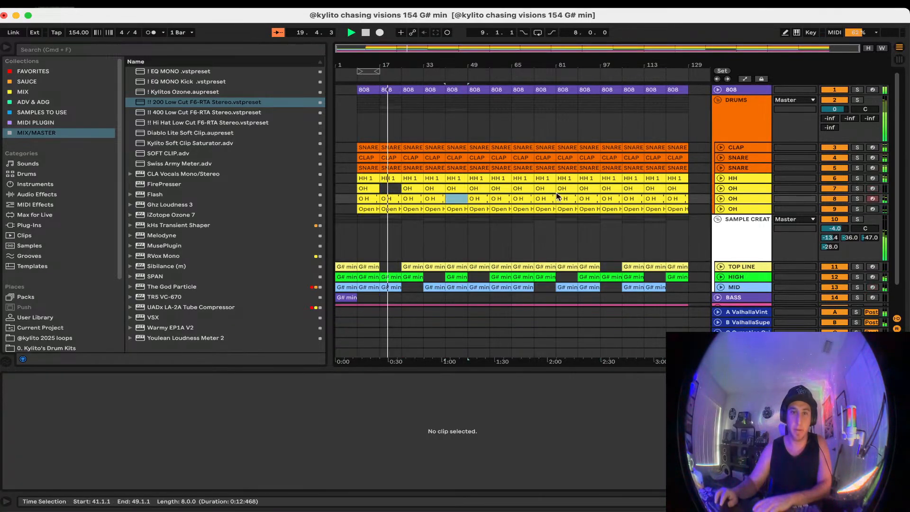
{"action": "left_click", "coordinate": [563, 188]}
{"action": "key", "text": "Delete"}
{"action": "left_click", "coordinate": [653, 188]}
{"action": "key", "text": "Delete"}
{"action": "left_click", "coordinate": [651, 209]}
{"action": "key", "text": "Delete"}
{"action": "left_click", "coordinate": [520, 199]}
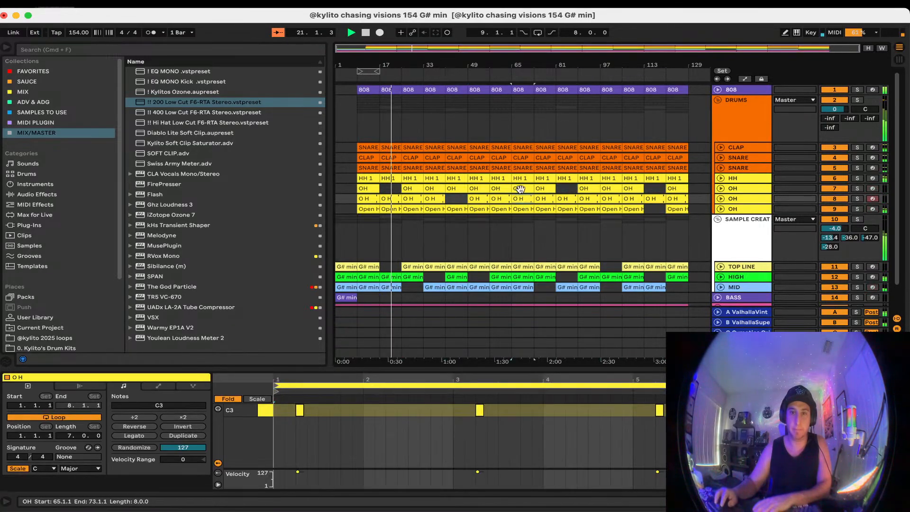
{"action": "key", "text": "Delete"}
{"action": "left_click", "coordinate": [448, 186]}
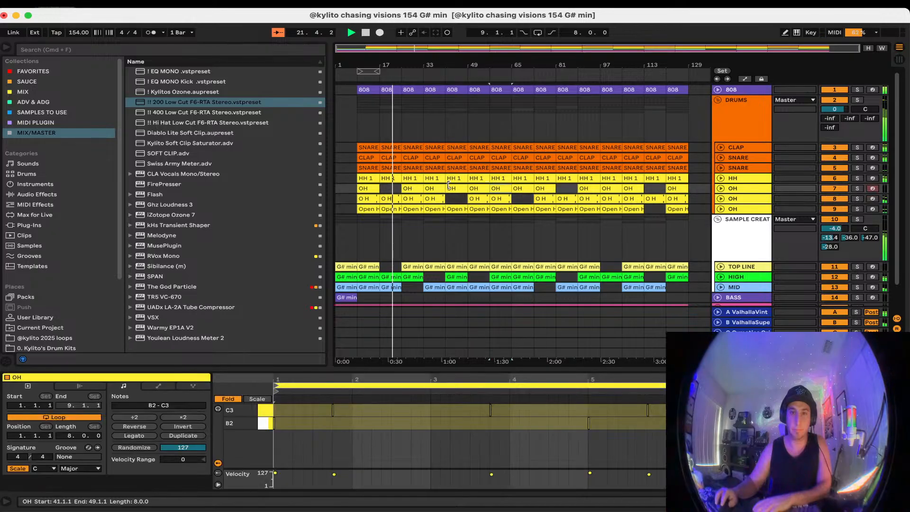
Delete the lower SNARE track's clips at bars 9, 33, 89 and 113, and the third OH track's clip at bar 57
{"action": "left_click", "coordinate": [376, 168]}
{"action": "key", "text": "Delete"}
{"action": "left_click", "coordinate": [433, 167]}
{"action": "key", "text": "Delete"}
{"action": "left_click", "coordinate": [589, 167]}
{"action": "key", "text": "Delete"}
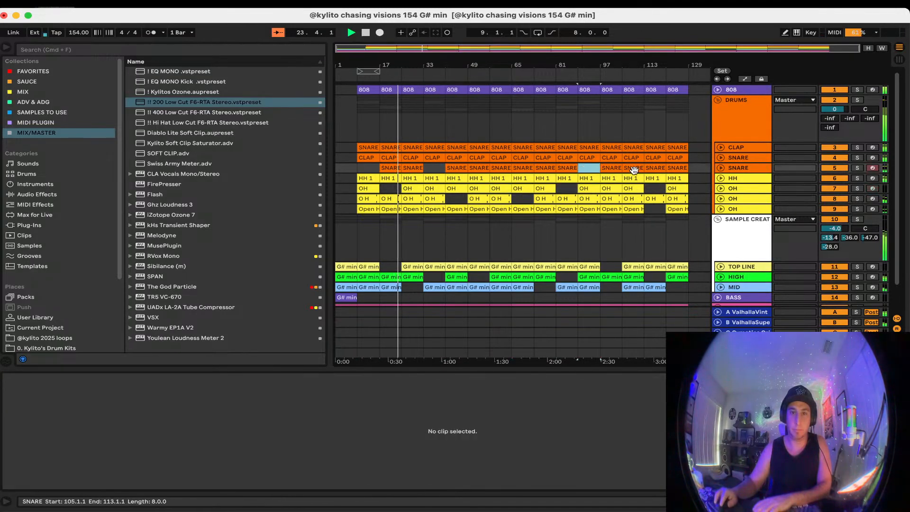
{"action": "left_click", "coordinate": [655, 167]}
{"action": "key", "text": "Delete"}
{"action": "left_click", "coordinate": [494, 157]}
{"action": "left_click", "coordinate": [493, 207]}
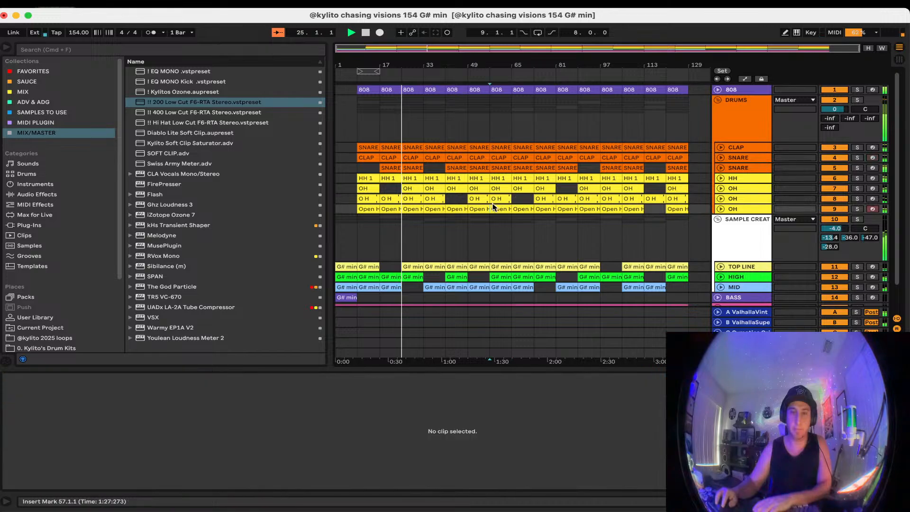
Set the loop brace to 40 bars starting at bar 49, and delete the 808, HH and OH clips between bars 49 and 65
{"action": "left_click_drag", "start_coordinate": [375, 70], "coordinate": [467, 71]}
{"action": "left_click_drag", "start_coordinate": [406, 71], "coordinate": [524, 72]}
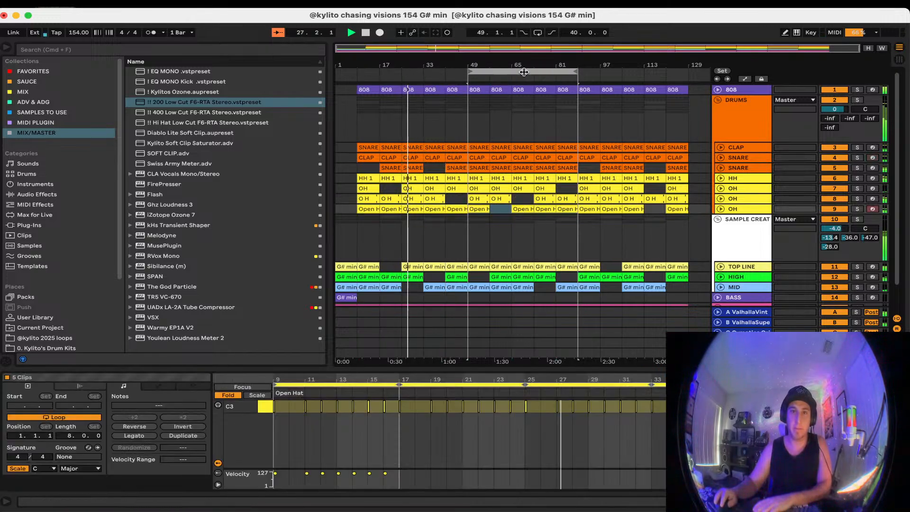
{"action": "left_click", "coordinate": [475, 89]}
{"action": "key", "text": "Delete"}
{"action": "left_click", "coordinate": [495, 90]}
{"action": "key", "text": "Delete"}
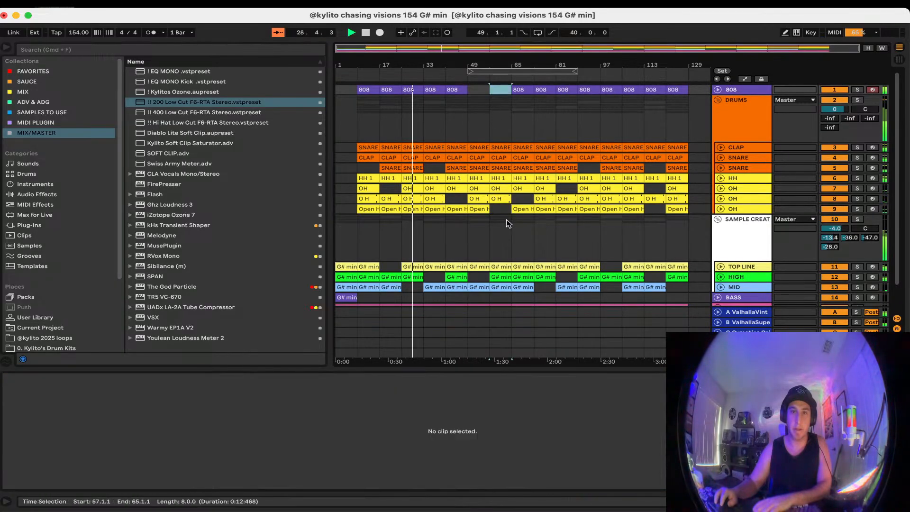
{"action": "left_click_drag", "start_coordinate": [504, 209], "coordinate": [468, 178]}
{"action": "key", "text": "Delete"}
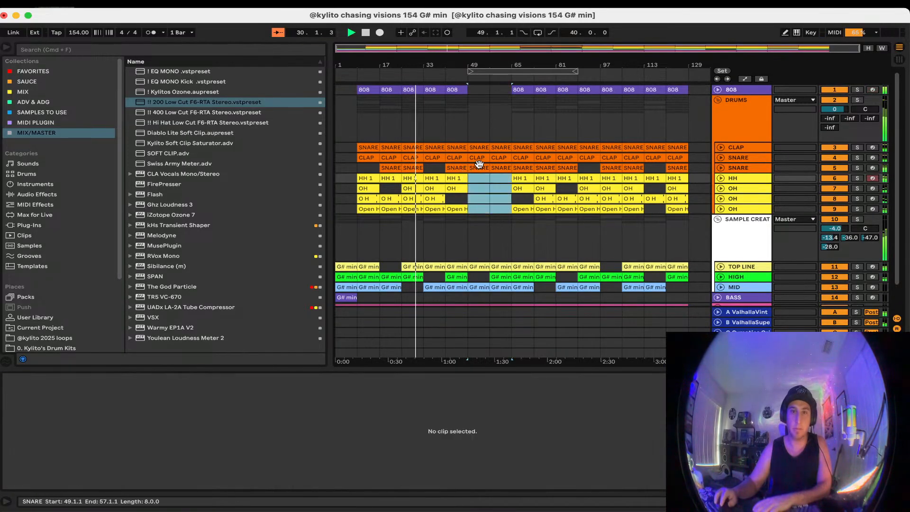
Examine the notes of the clap and snare clips at bars 49 and 57
{"action": "left_click", "coordinate": [477, 157]}
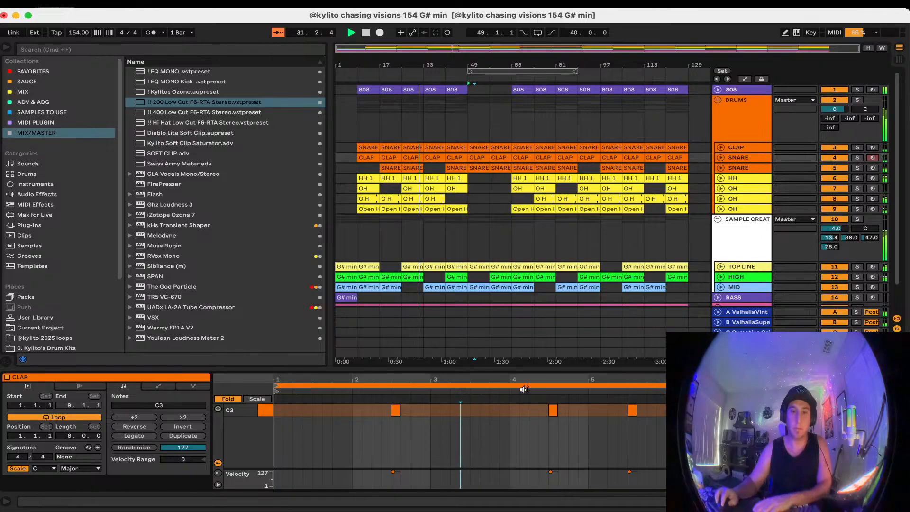
{"action": "left_click", "coordinate": [474, 148]}
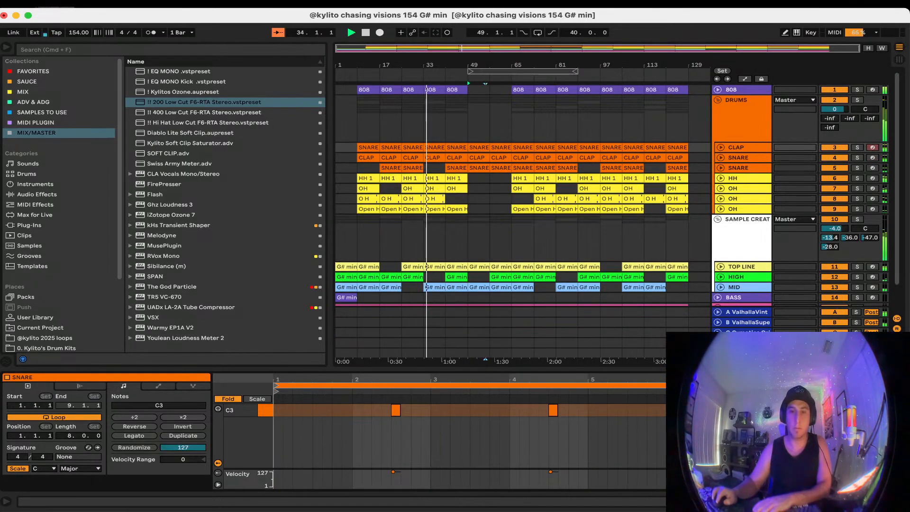
{"action": "left_click", "coordinate": [481, 147]}
{"action": "key", "text": "super+d"}
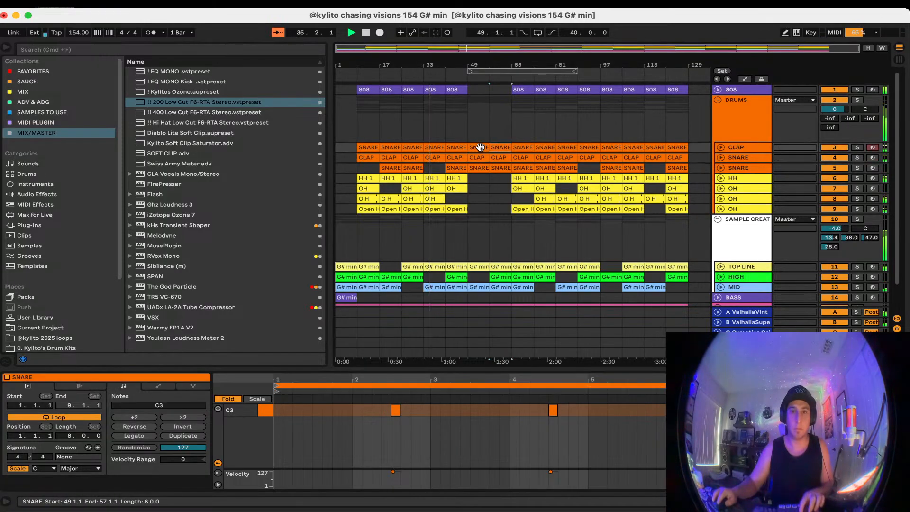
{"action": "key", "text": "Down"}
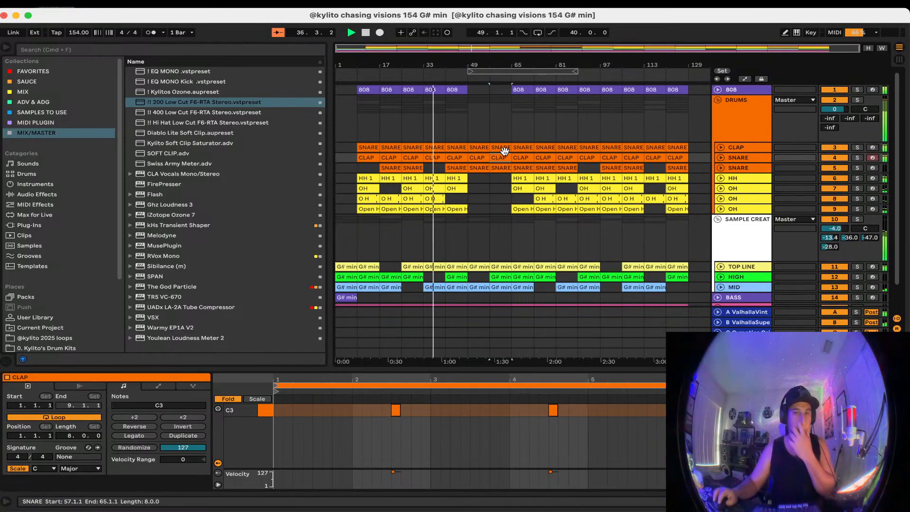
{"action": "key", "text": "Down"}
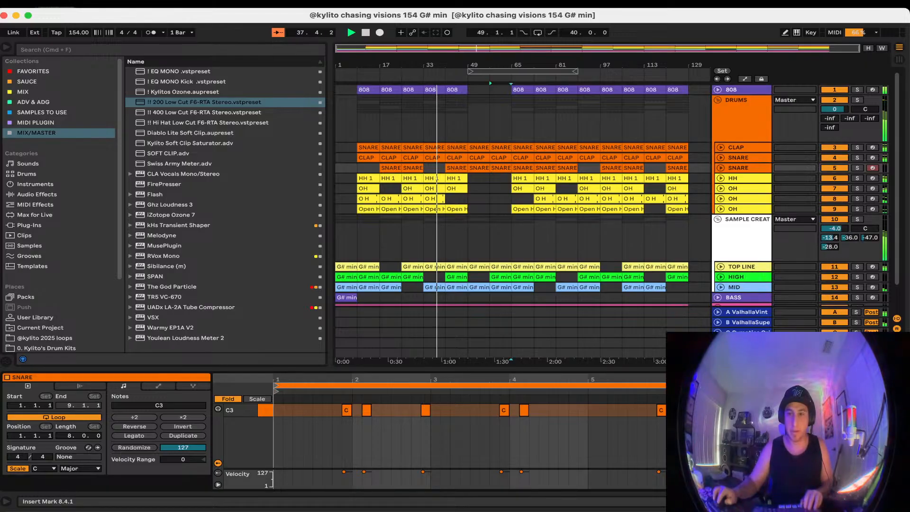
{"action": "key", "text": "plus"}
{"action": "key", "text": "plus"}
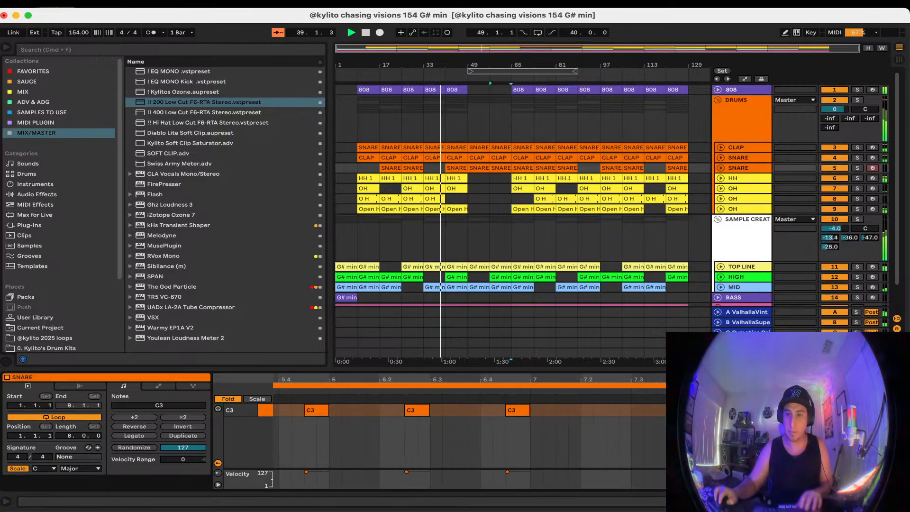
{"action": "scroll", "coordinate": [469, 436], "scroll_direction": "right", "scroll_amount": 1}
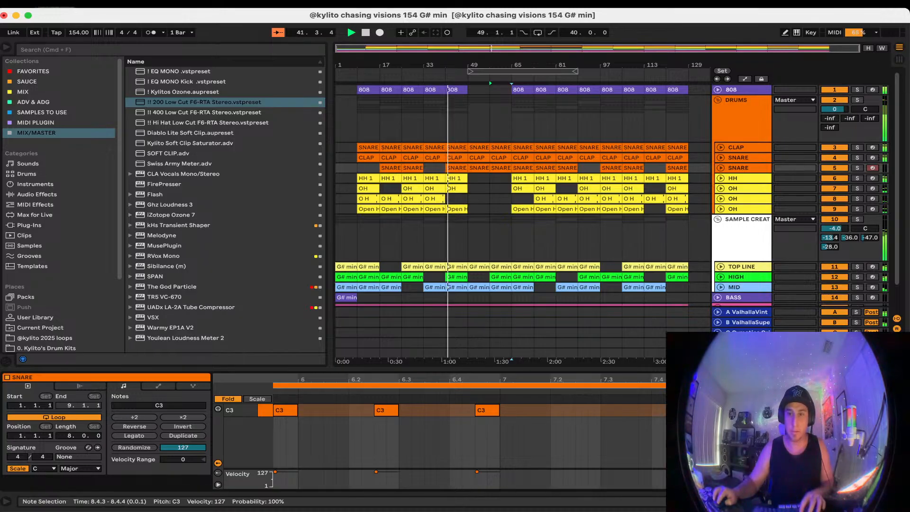
Save the set and close the clip view
{"action": "key", "text": "super+s"}
{"action": "key", "text": "super+s"}
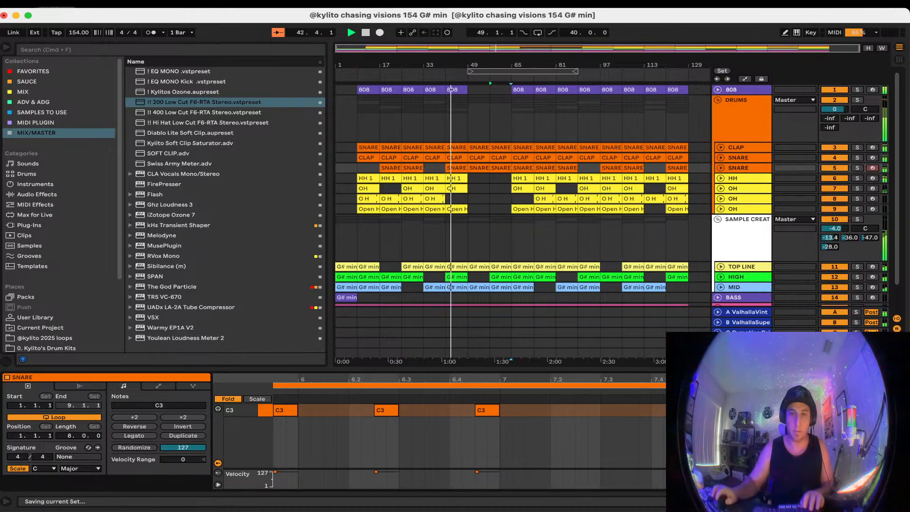
{"action": "left_click", "coordinate": [474, 180]}
{"action": "left_click", "coordinate": [456, 167]}
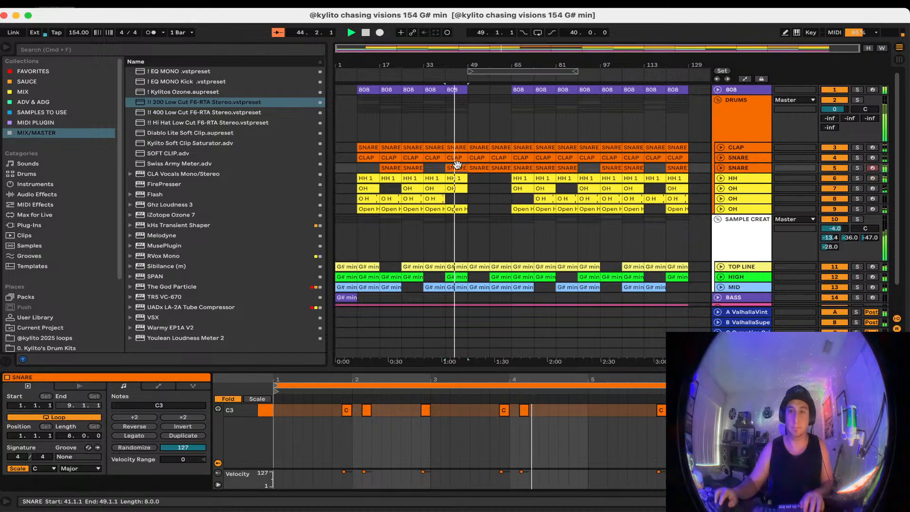
{"action": "left_click", "coordinate": [516, 239]}
{"action": "left_click_drag", "start_coordinate": [503, 367], "coordinate": [502, 422]}
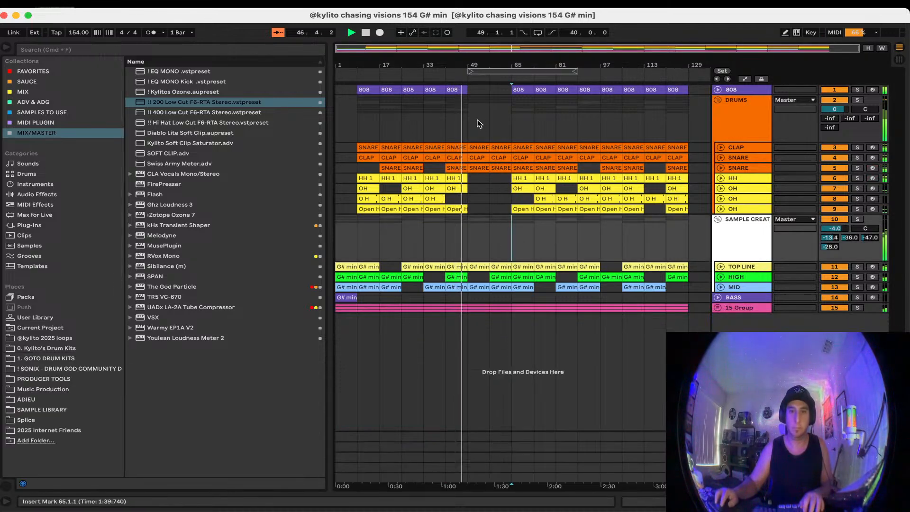
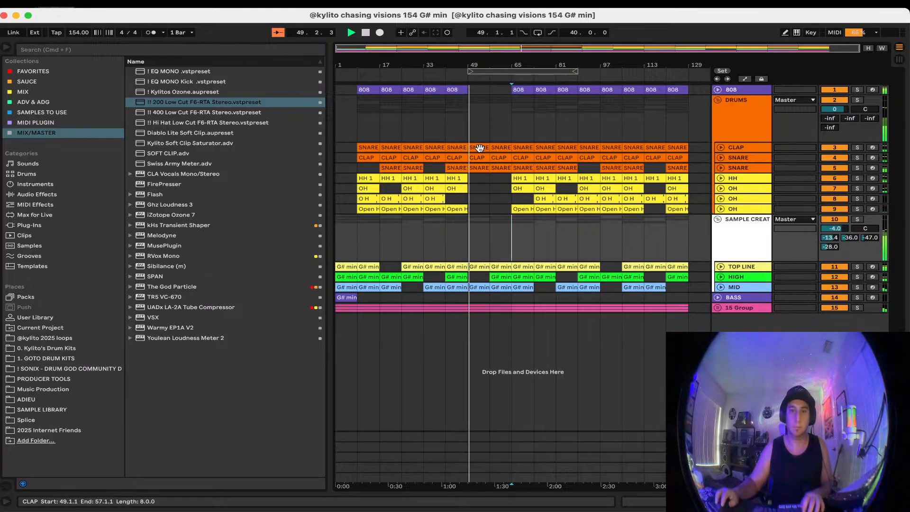
Duplicate the 808 clip at bar 41 twice to fill bars 49 to 65, and consolidate the two copies into one clip
{"action": "left_click", "coordinate": [459, 87]}
{"action": "key", "text": "super+d"}
{"action": "key", "text": "super+d"}
{"action": "left_click", "coordinate": [478, 89], "text": "shift"}
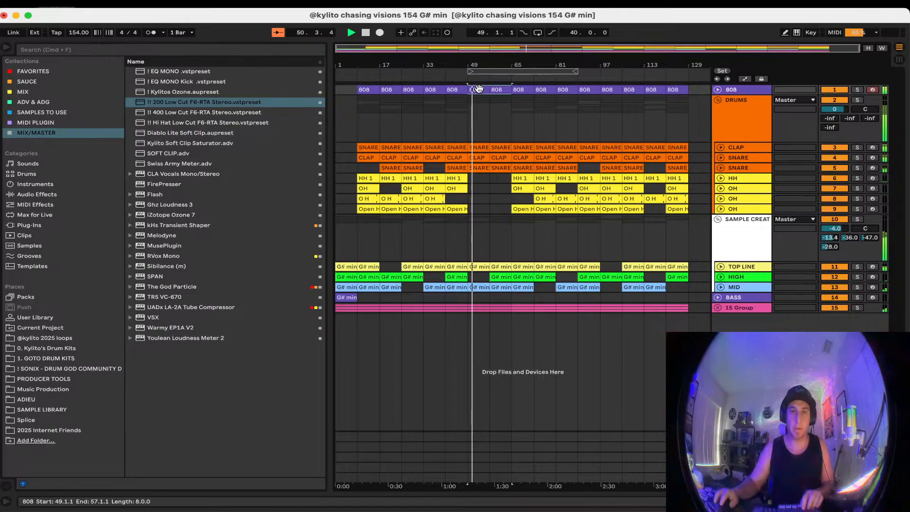
{"action": "key", "text": "super+j"}
Lower the velocities of all notes in the consolidated 808 clip at bar 49, and save the set
{"action": "double_click", "coordinate": [478, 89]}
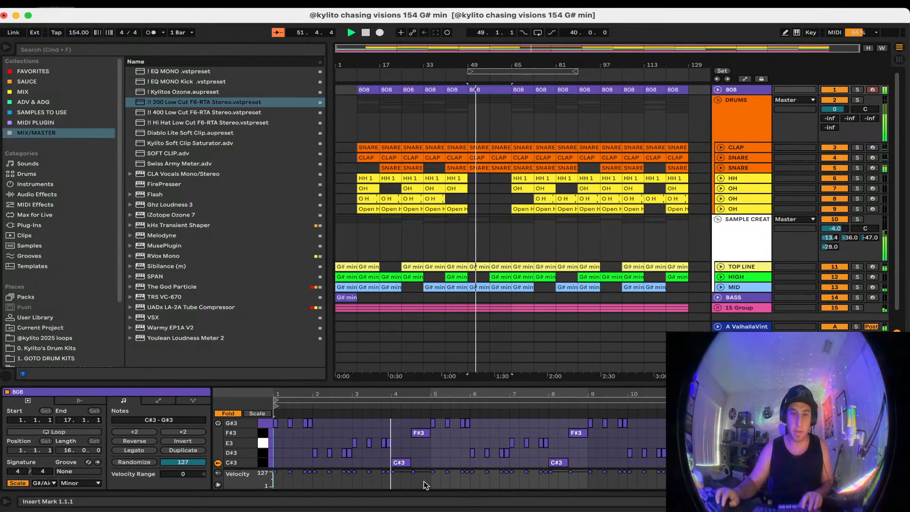
{"action": "key", "text": "super+a"}
{"action": "left_click_drag", "start_coordinate": [412, 473], "coordinate": [413, 479]}
{"action": "left_click", "coordinate": [459, 365]}
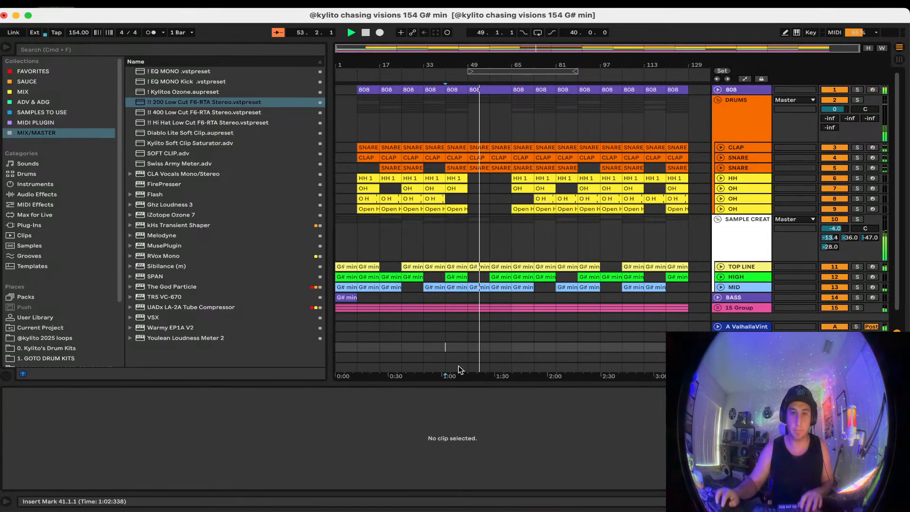
{"action": "key", "text": "super+alt+l"}
{"action": "key", "text": "super+s"}
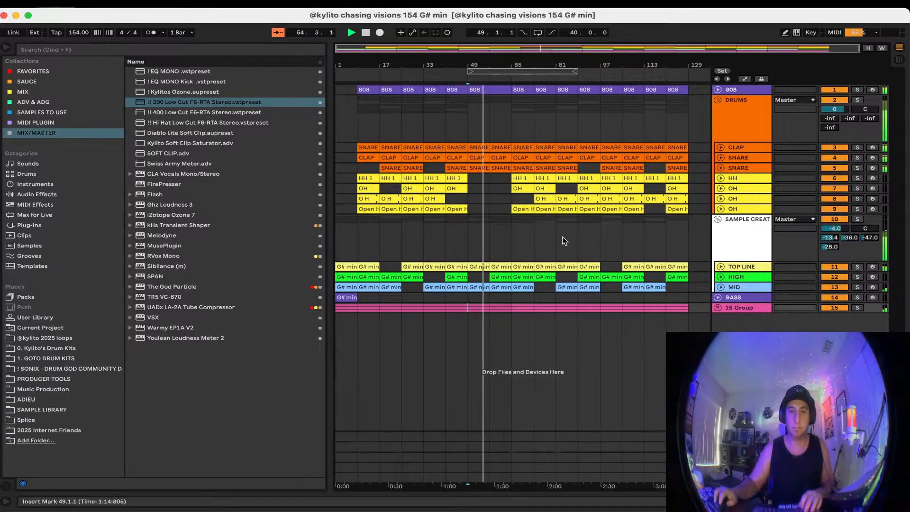
Move all 808 and drum clips from bar 65 onward eight bars earlier to bar 57, restart playback from the beginning and save
{"action": "left_click", "coordinate": [577, 348]}
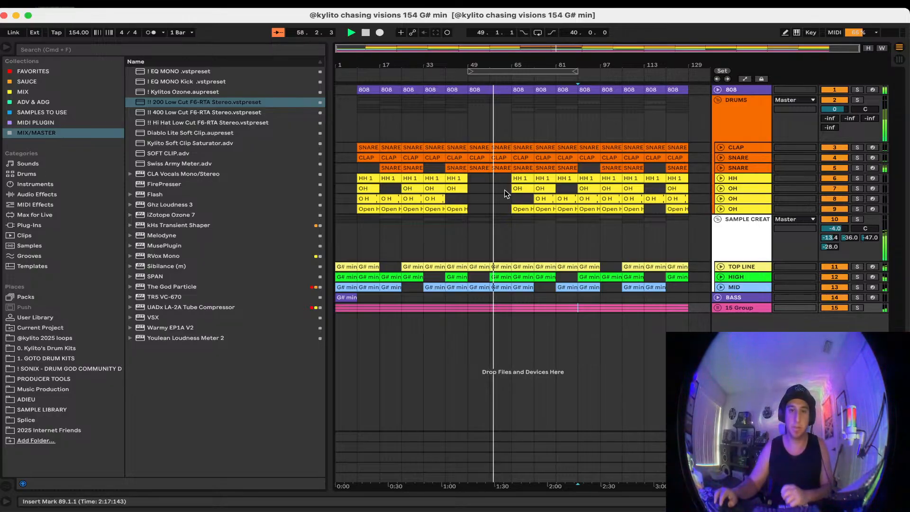
{"action": "left_click_drag", "start_coordinate": [687, 236], "coordinate": [496, 90]}
{"action": "double_click", "coordinate": [365, 32]}
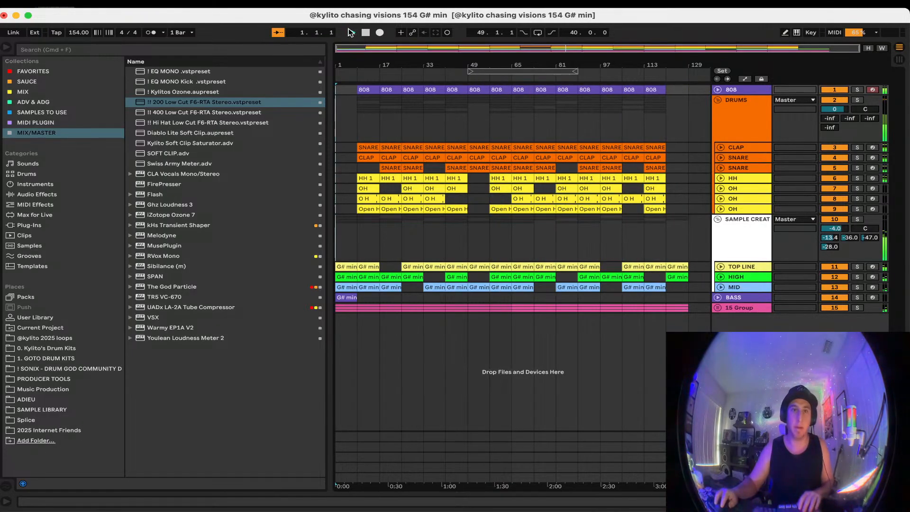
{"action": "left_click", "coordinate": [350, 32]}
{"action": "left_click", "coordinate": [446, 252]}
{"action": "key", "text": "super+s"}
Search all library results for "riser", audition Adieu - Riser - Bit.wav and place it on a new audio track at bar 17
{"action": "double_click", "coordinate": [492, 90]}
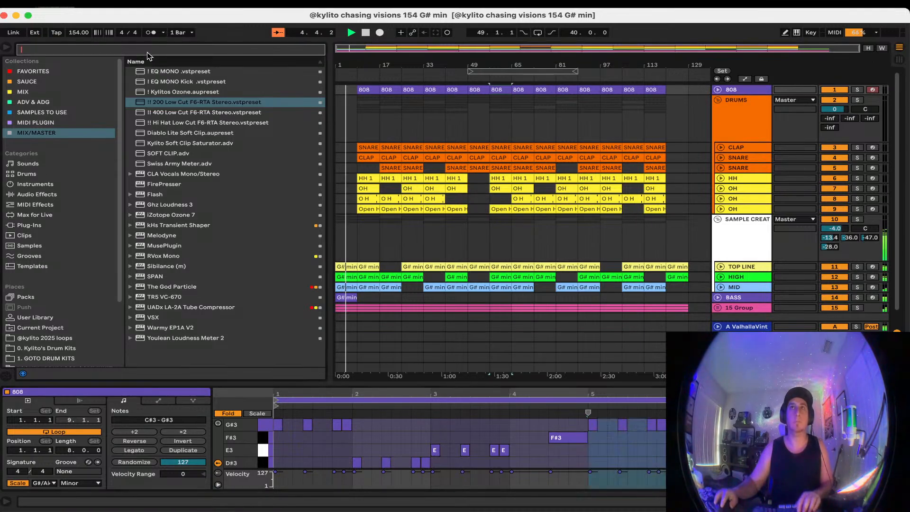
{"action": "key", "text": "super+f"}
{"action": "type", "text": "riser"}
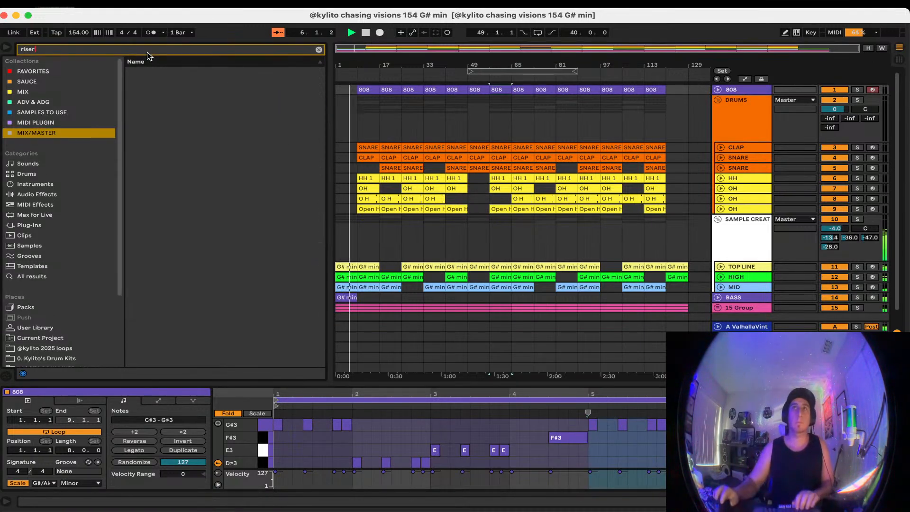
{"action": "left_click", "coordinate": [45, 279]}
{"action": "left_click", "coordinate": [180, 215]}
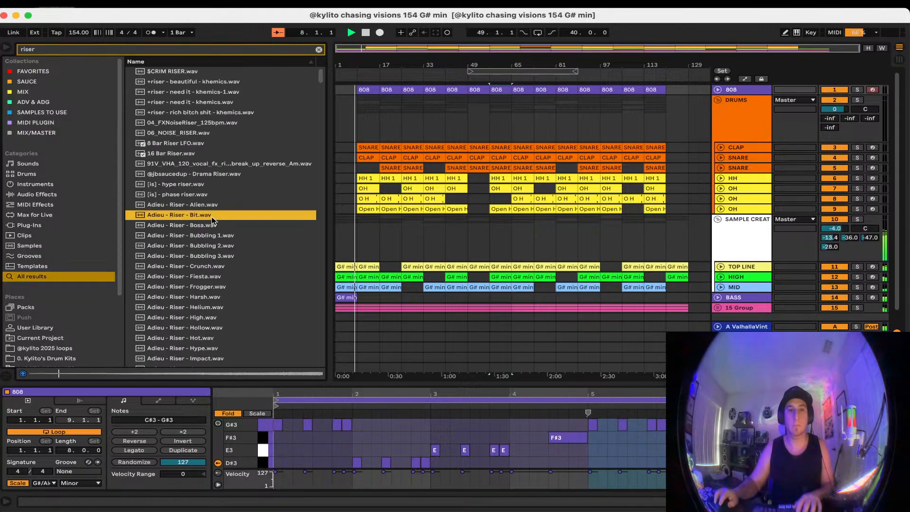
{"action": "left_click", "coordinate": [718, 219]}
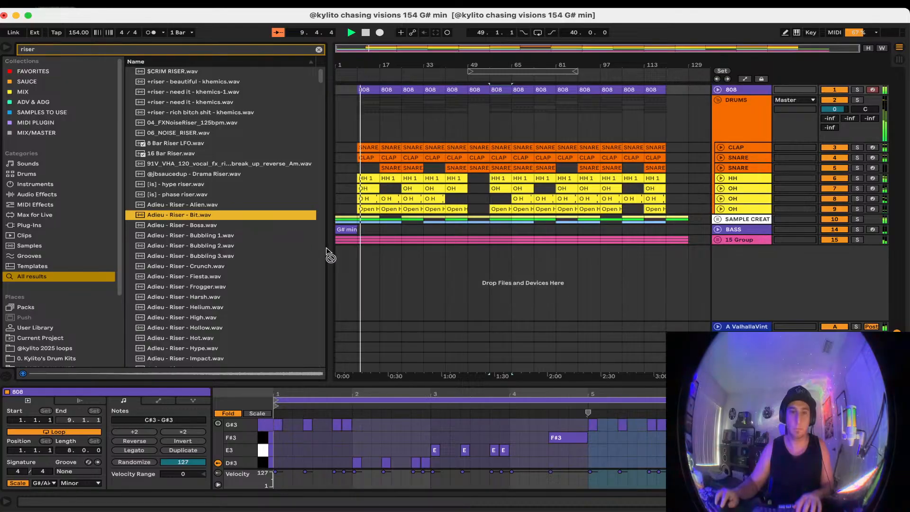
{"action": "left_click_drag", "start_coordinate": [326, 247], "coordinate": [371, 260]}
{"action": "left_click", "coordinate": [350, 255]}
{"action": "key", "text": "plus"}
{"action": "key", "text": "plus"}
{"action": "key", "text": "plus"}
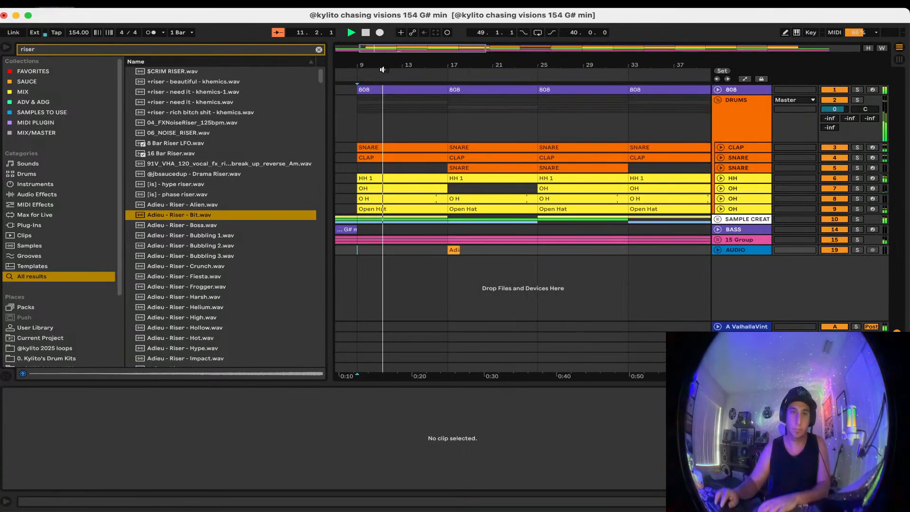
Move the riser clip earlier on its track so that it ends at bar 9, where the 808 and drums enter
{"action": "left_click_drag", "start_coordinate": [383, 51], "coordinate": [357, 51]}
{"action": "right_click", "coordinate": [519, 250]}
{"action": "left_click", "coordinate": [629, 439]}
{"action": "left_click", "coordinate": [471, 327]}
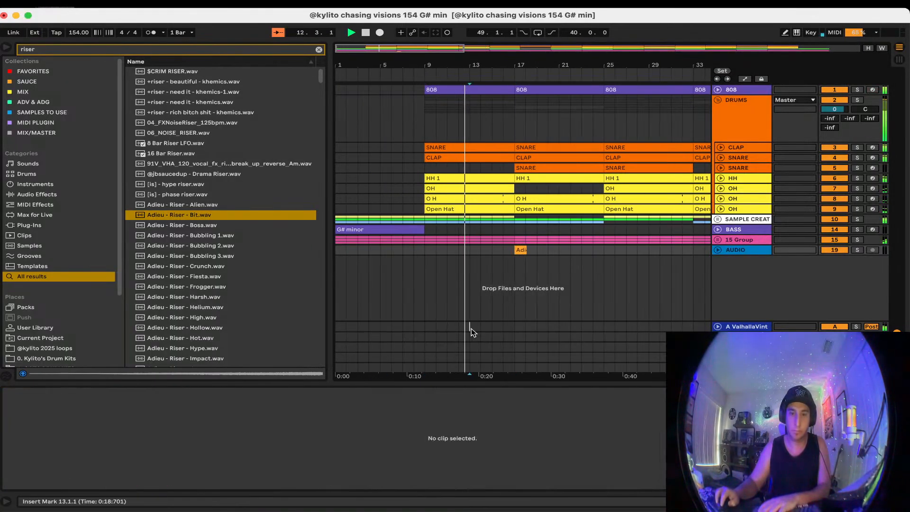
{"action": "left_click_drag", "start_coordinate": [518, 250], "coordinate": [417, 250]}
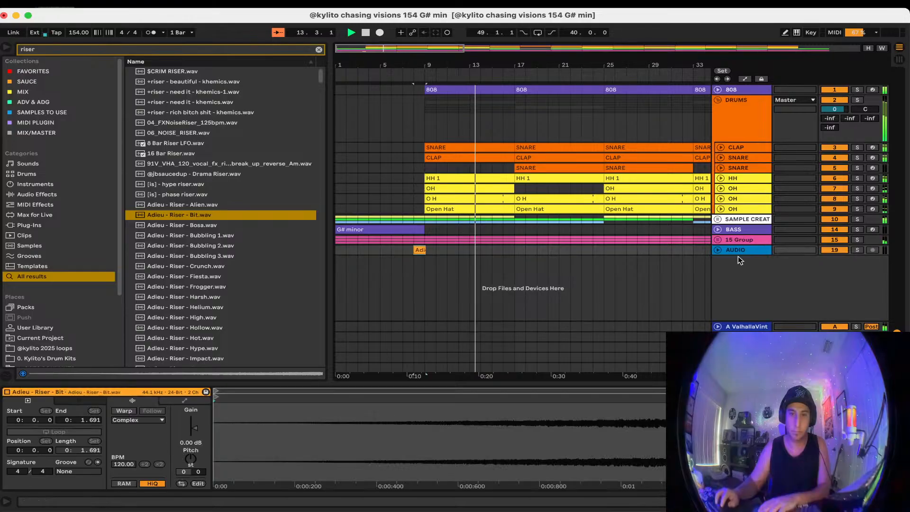
Rename the new audio track RISER and recolor the sample group cyan
{"action": "left_click", "coordinate": [758, 250]}
{"action": "key", "text": "super+r"}
{"action": "type", "text": "RISER"}
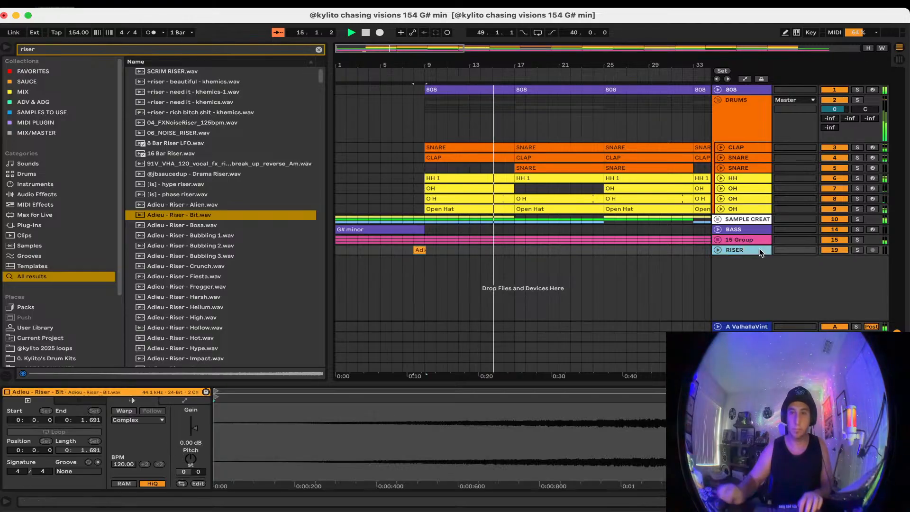
{"action": "key", "text": "Return"}
{"action": "right_click", "coordinate": [741, 219]}
{"action": "left_click", "coordinate": [825, 407]}
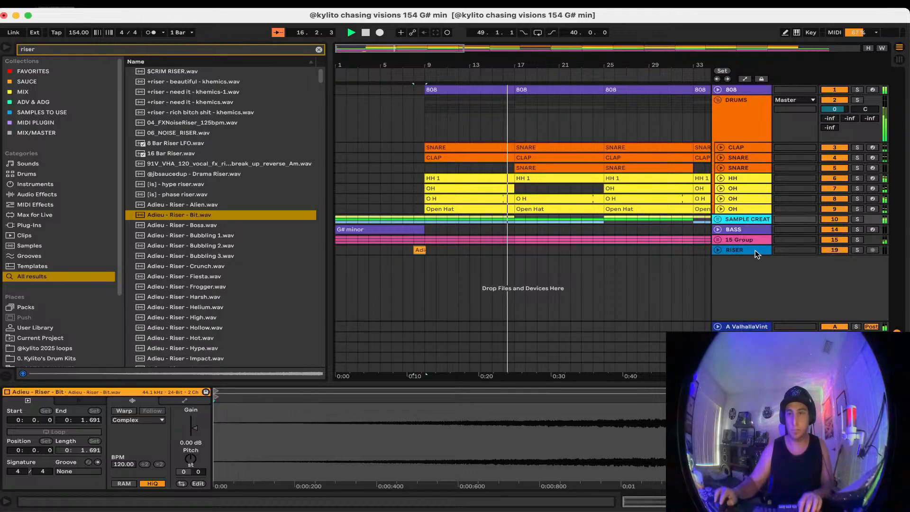
Fold the DRUMS group, move the RISER track directly below it, and duplicate the track twice
{"action": "left_click_drag", "start_coordinate": [755, 251], "coordinate": [744, 220]}
{"action": "key", "text": "super+z"}
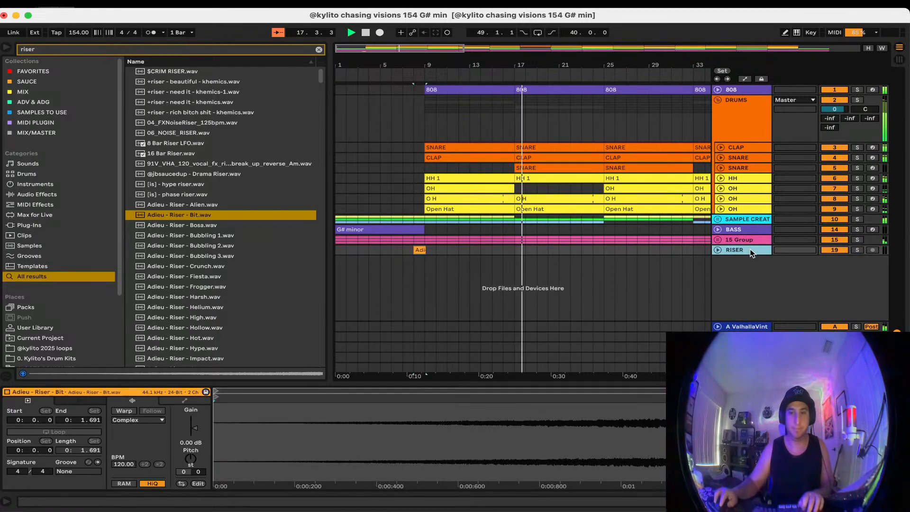
{"action": "left_click", "coordinate": [717, 100]}
{"action": "left_click", "coordinate": [733, 120]}
{"action": "left_click_drag", "start_coordinate": [732, 119], "coordinate": [734, 115]}
{"action": "key", "text": "super+d"}
{"action": "key", "text": "super+d"}
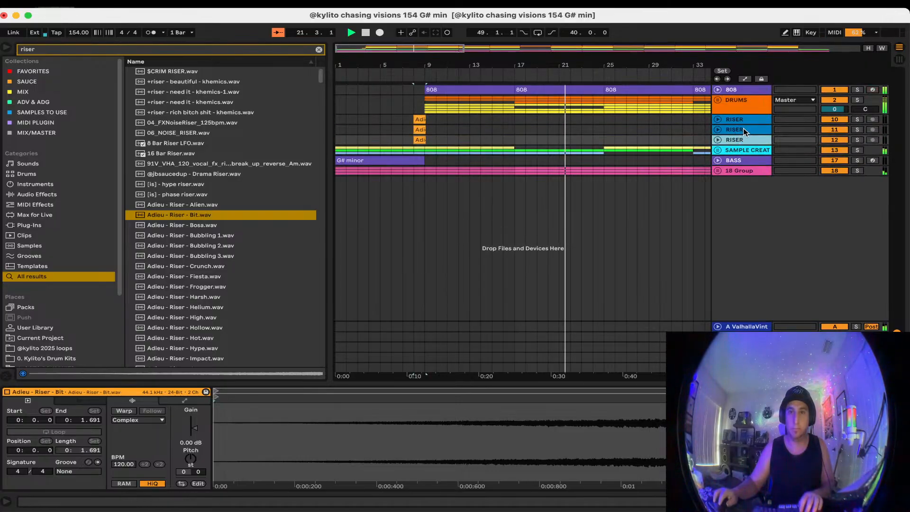
Group the three RISER tracks and name the group FX
{"action": "left_click", "coordinate": [742, 121], "text": "shift"}
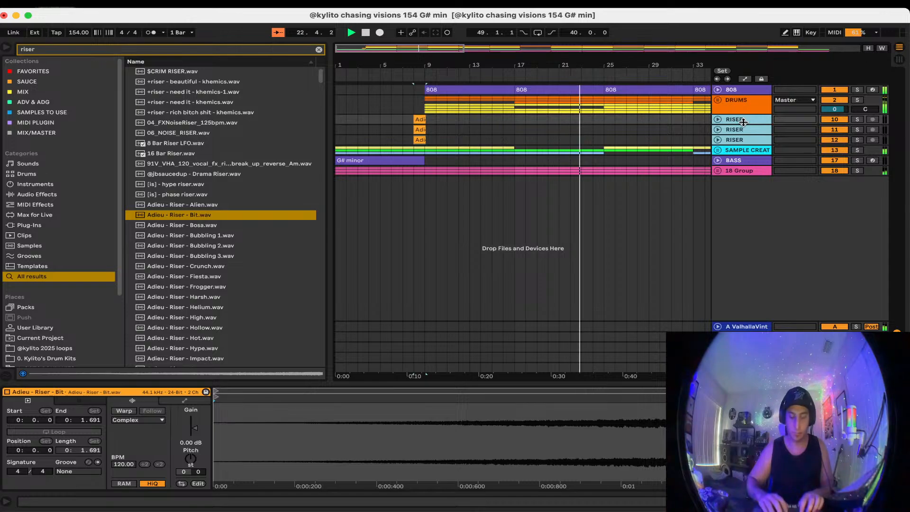
{"action": "key", "text": "super+g"}
{"action": "type", "text": "FX"}
{"action": "key", "text": "Return"}
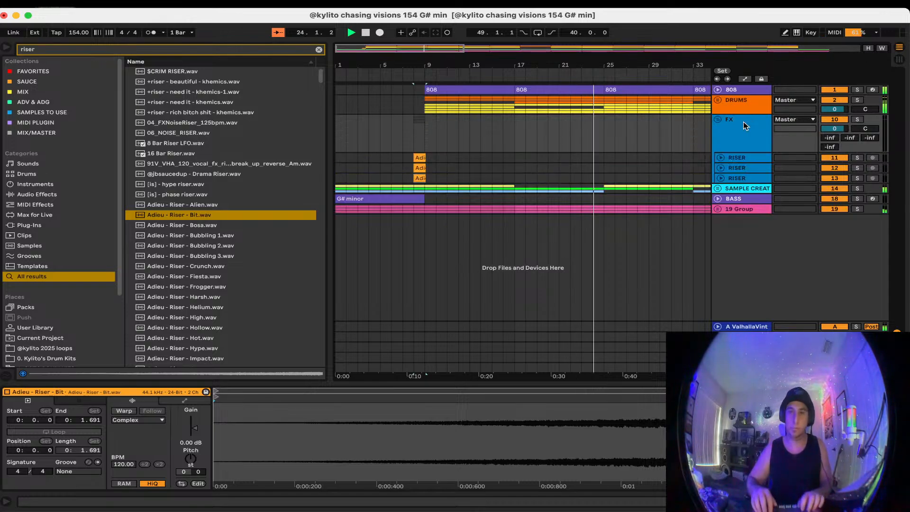
Color the FX group white and apply that color to its RISER tracks and clips
{"action": "right_click", "coordinate": [745, 124]}
{"action": "left_click", "coordinate": [876, 277]}
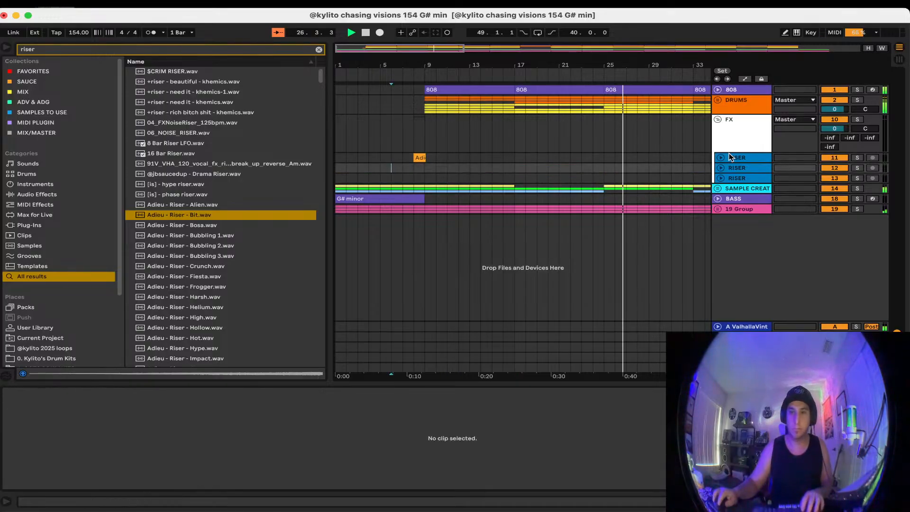
{"action": "left_click", "coordinate": [737, 143]}
{"action": "right_click", "coordinate": [737, 142]}
{"action": "left_click", "coordinate": [772, 331]}
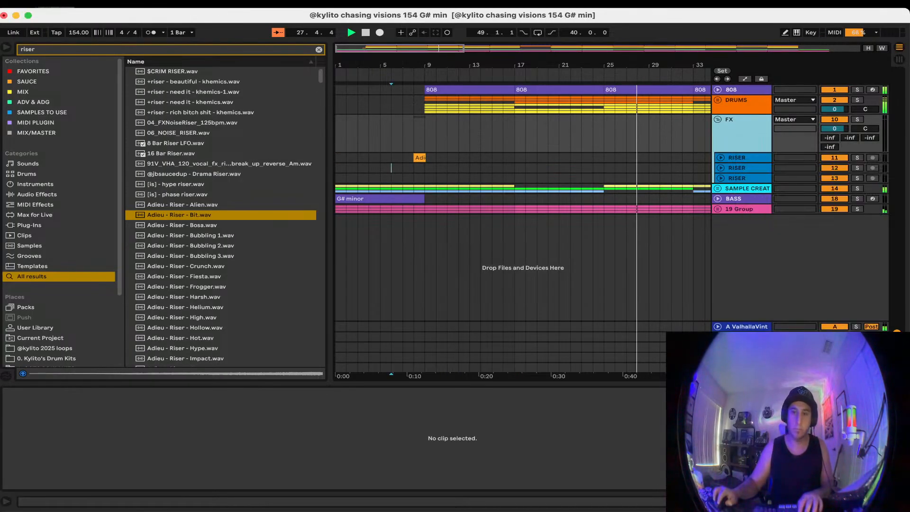
{"action": "right_click", "coordinate": [743, 122]}
{"action": "left_click", "coordinate": [769, 314]}
{"action": "left_click", "coordinate": [525, 198]}
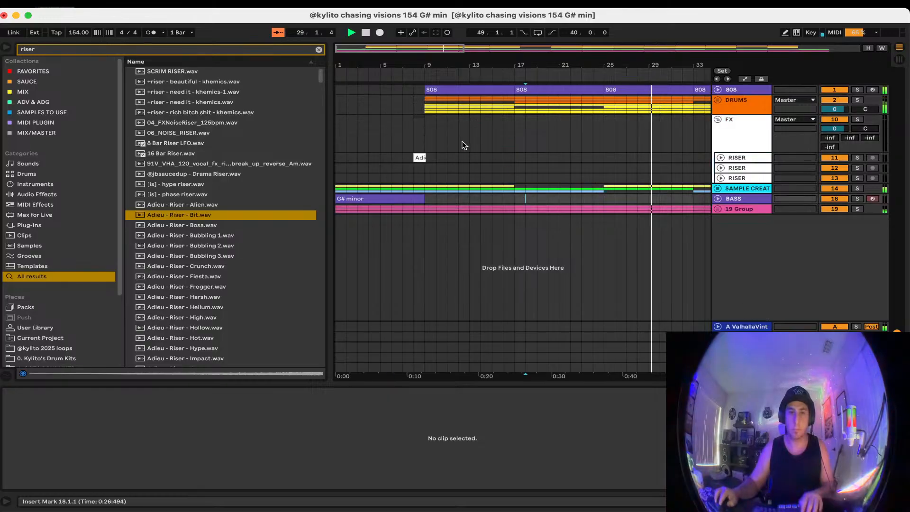
Load the !! 200 Low Cut F6-RTA Stereo preset from the MIX/MASTER collection onto the first RISER track
{"action": "left_click", "coordinate": [36, 71]}
{"action": "left_click", "coordinate": [319, 49]}
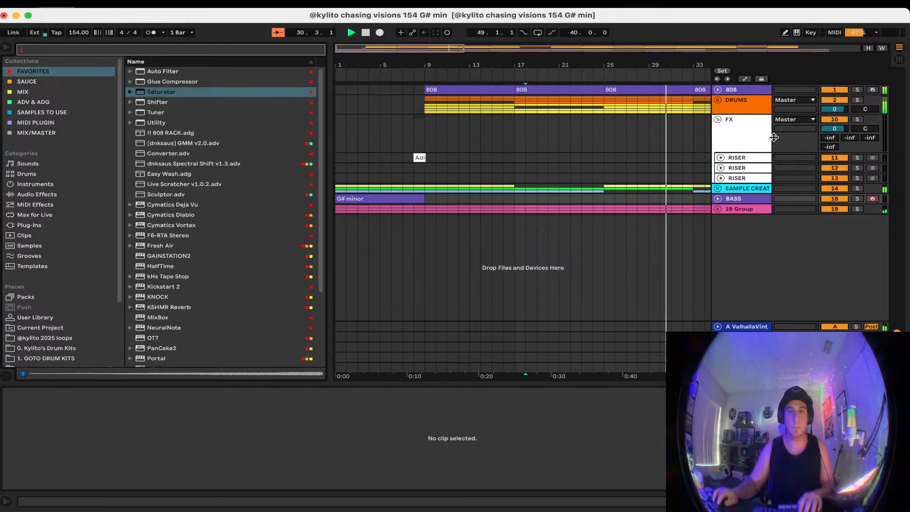
{"action": "left_click", "coordinate": [752, 157]}
{"action": "left_click", "coordinate": [46, 134]}
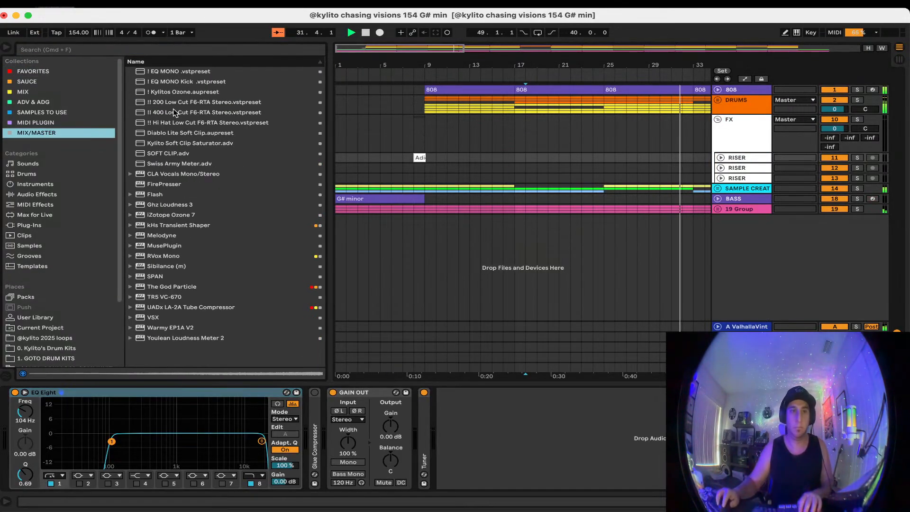
{"action": "double_click", "coordinate": [173, 102]}
Delete all other devices from the first RISER track so only F6-RTA Stereo is left, and close the plug-in window
{"action": "left_click", "coordinate": [355, 392]}
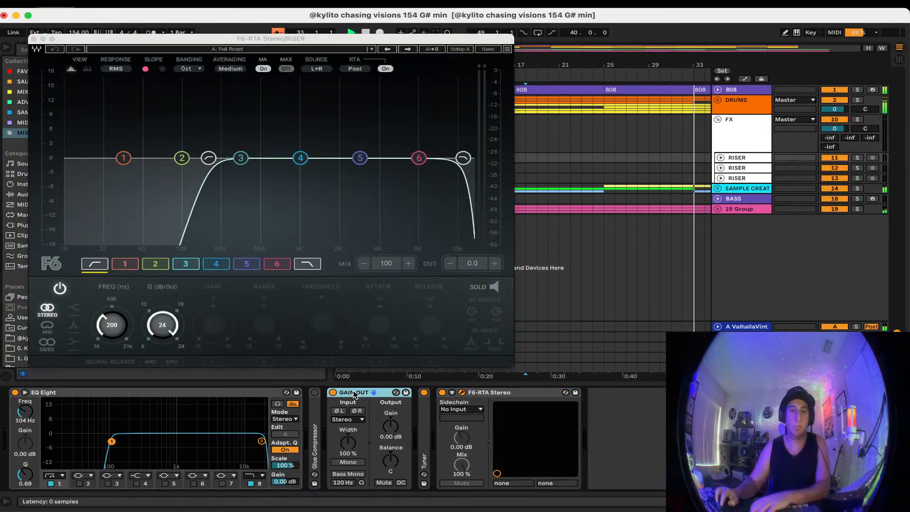
{"action": "key", "text": "Delete"}
{"action": "key", "text": "Delete"}
{"action": "left_click", "coordinate": [245, 394]}
{"action": "key", "text": "Delete"}
{"action": "key", "text": "Delete"}
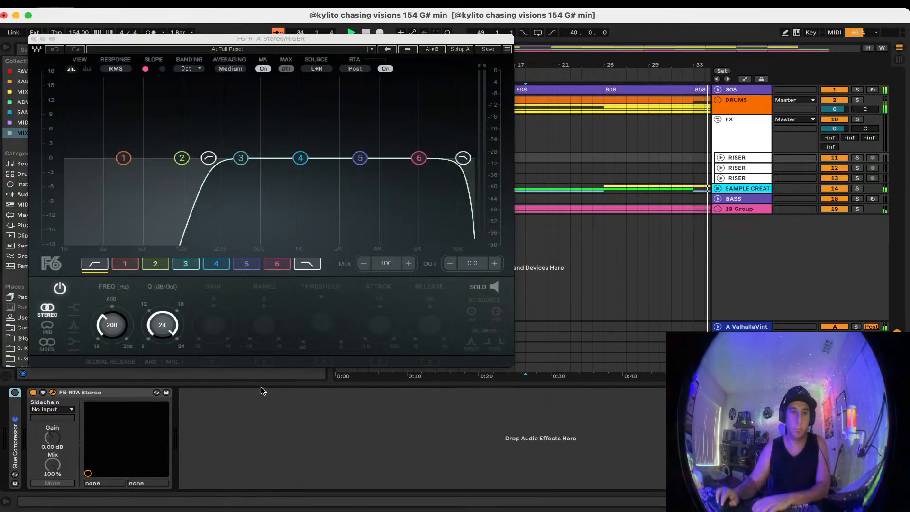
{"action": "left_click", "coordinate": [33, 39]}
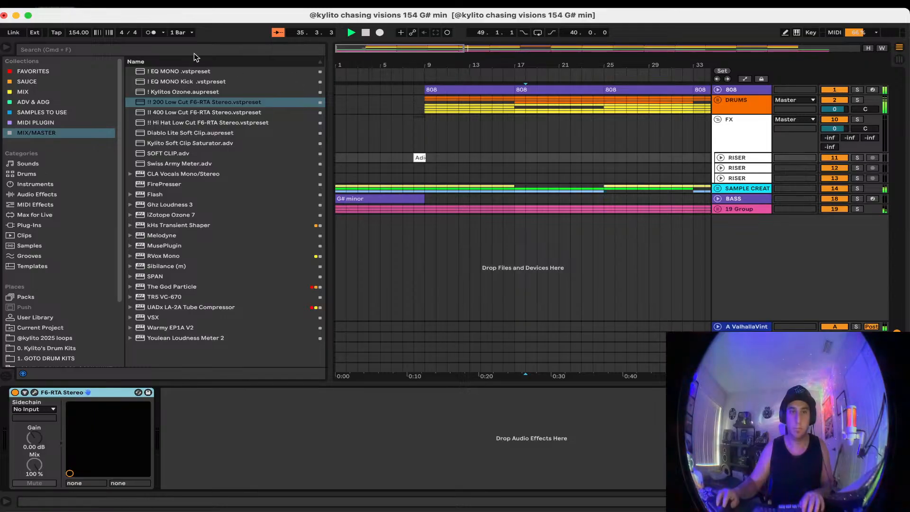
Add the Easy Wash.adg rack after the F6 on the first RISER track and show its Wash Out! automation
{"action": "key", "text": "super+f"}
{"action": "type", "text": "eas"}
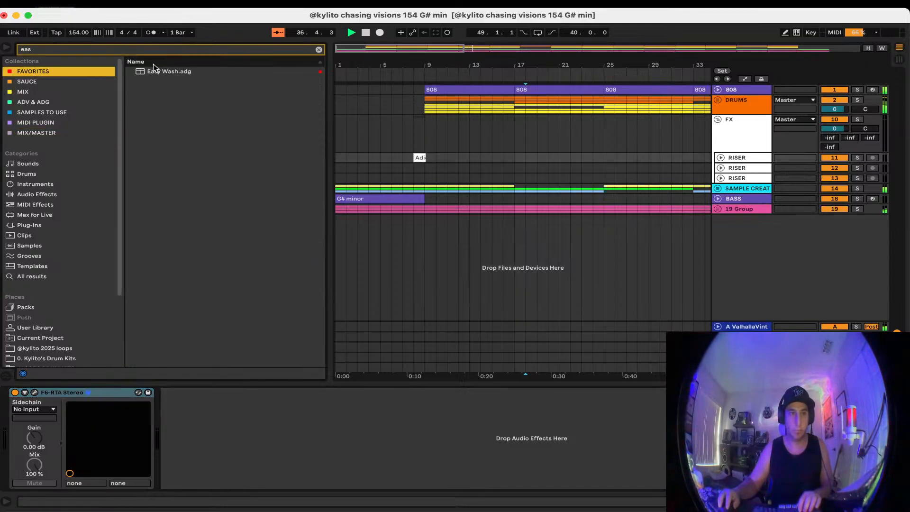
{"action": "double_click", "coordinate": [156, 71]}
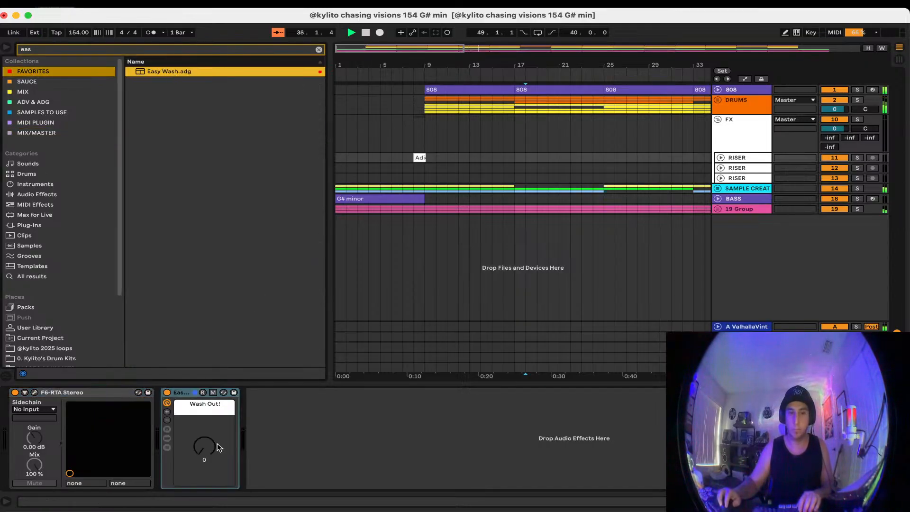
{"action": "right_click", "coordinate": [219, 447]}
{"action": "left_click", "coordinate": [246, 146]}
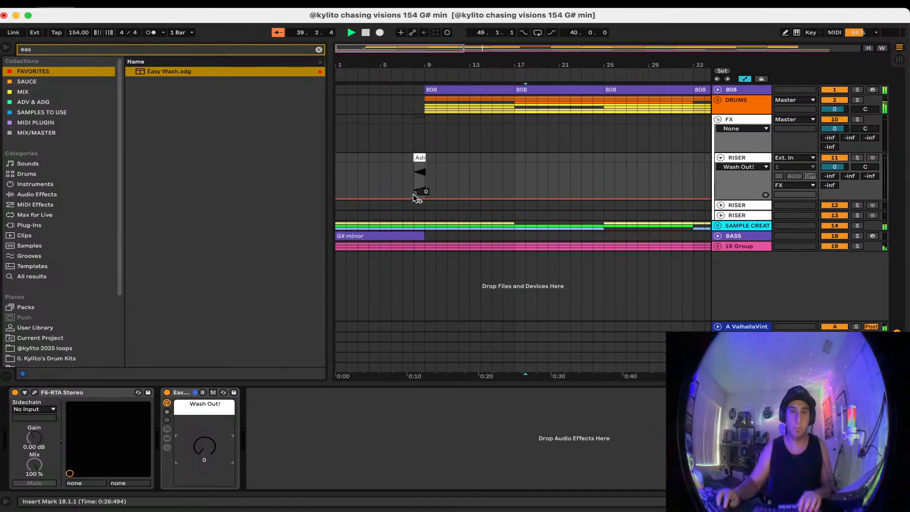
Automate Wash Out! to ramp from 0 to 127 across the riser clip up to bar 9, and play the transition
{"action": "left_click_drag", "start_coordinate": [425, 198], "coordinate": [426, 163]}
{"action": "left_click", "coordinate": [401, 158]}
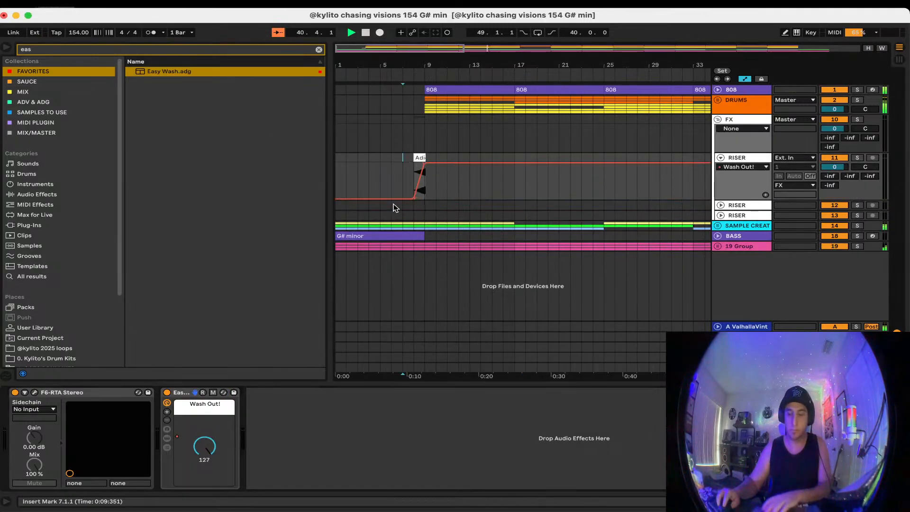
{"action": "key", "text": "plus"}
{"action": "key", "text": "plus"}
{"action": "left_click", "coordinate": [499, 148]}
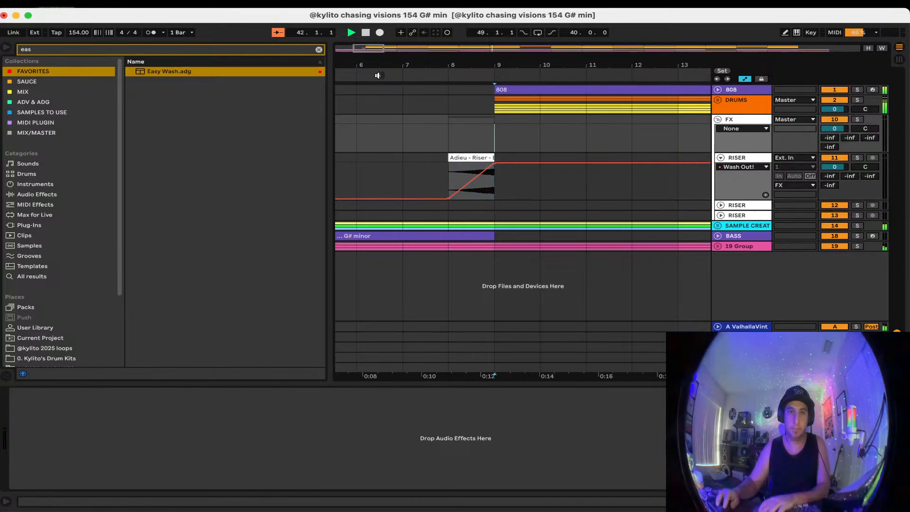
{"action": "key", "text": "minus"}
{"action": "key", "text": "minus"}
{"action": "key", "text": "minus"}
{"action": "key", "text": "minus"}
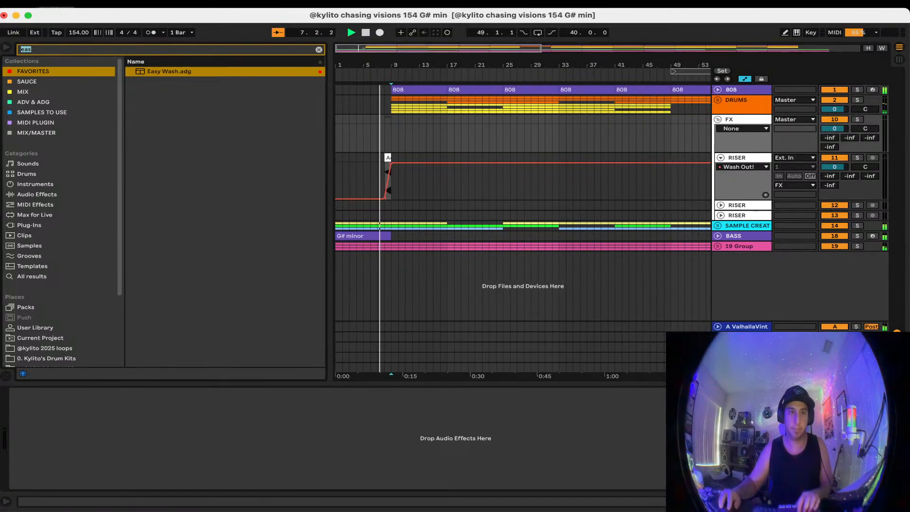
Lower the first RISER track's volume to -17.0 dB, replay the transition and search the library for "crash"
{"action": "left_click", "coordinate": [176, 49]}
{"action": "type", "text": "crash"}
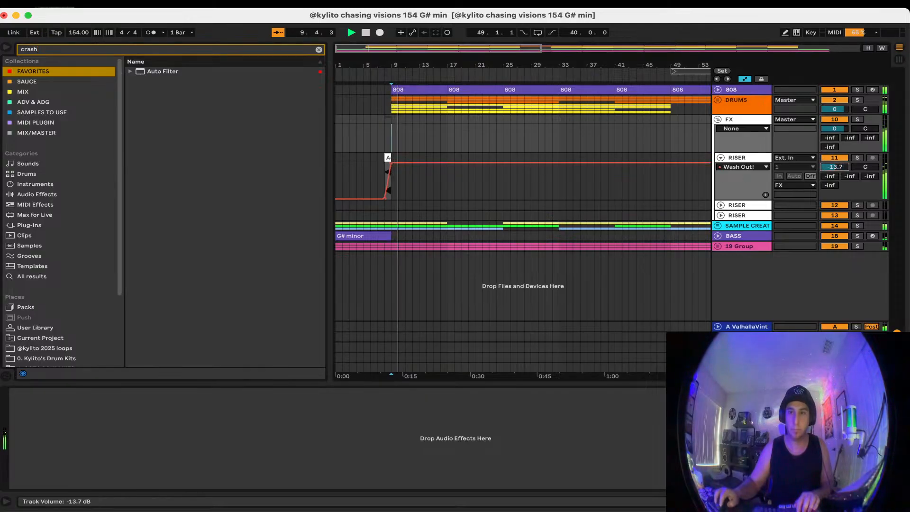
{"action": "left_click", "coordinate": [368, 75]}
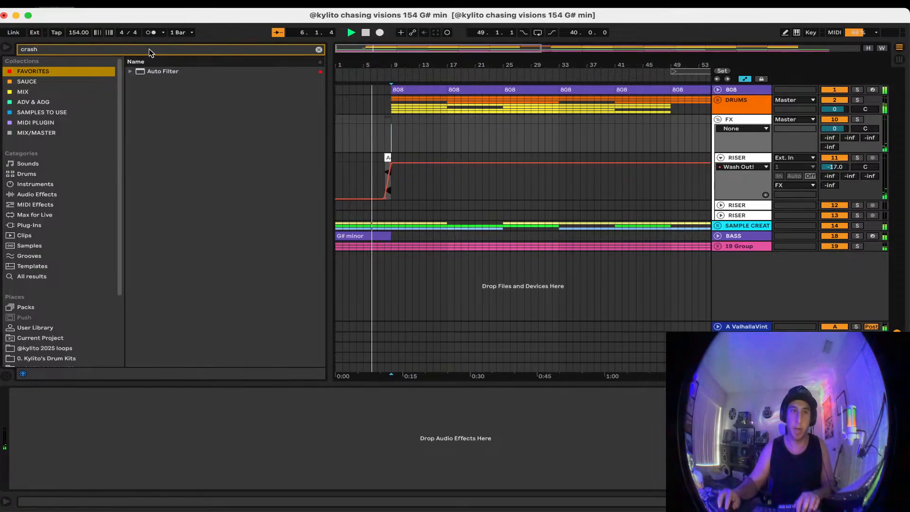
Audition crash samples across all results and place Adieu - Bright Crash.wav at bar 9 on the second RISER track
{"action": "left_click", "coordinate": [41, 276]}
{"action": "left_click", "coordinate": [208, 132]}
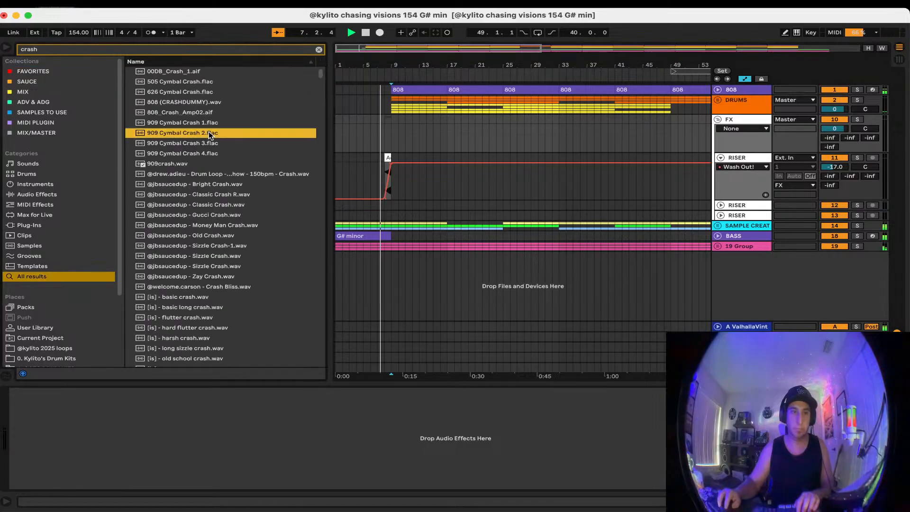
{"action": "left_click", "coordinate": [218, 234]}
{"action": "scroll", "coordinate": [218, 227], "scroll_direction": "down", "scroll_amount": 5}
{"action": "left_click", "coordinate": [218, 223]}
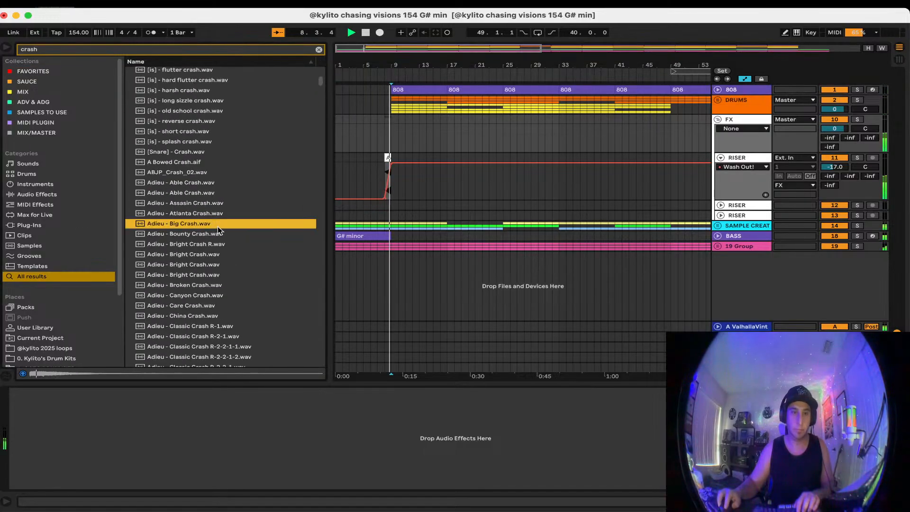
{"action": "left_click", "coordinate": [219, 274]}
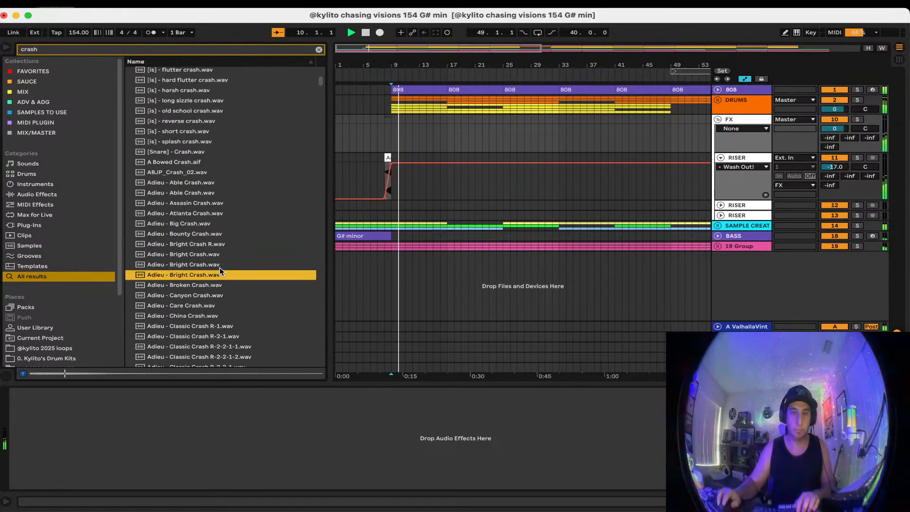
{"action": "left_click_drag", "start_coordinate": [220, 274], "coordinate": [398, 205]}
Rename the second RISER track Crash and move it above the first RISER track in the FX group
{"action": "left_click", "coordinate": [739, 205]}
{"action": "key", "text": "super+r"}
{"action": "type", "text": "Crash"}
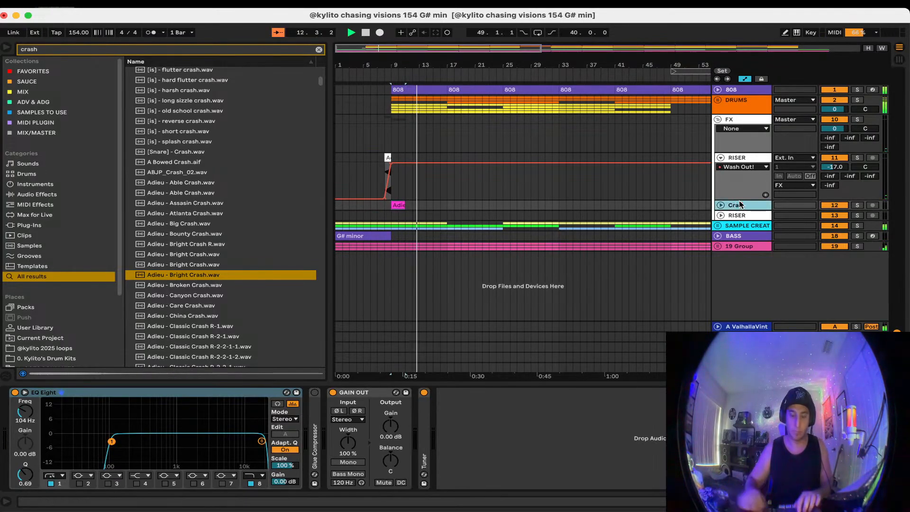
{"action": "left_click_drag", "start_coordinate": [740, 205], "coordinate": [739, 158]}
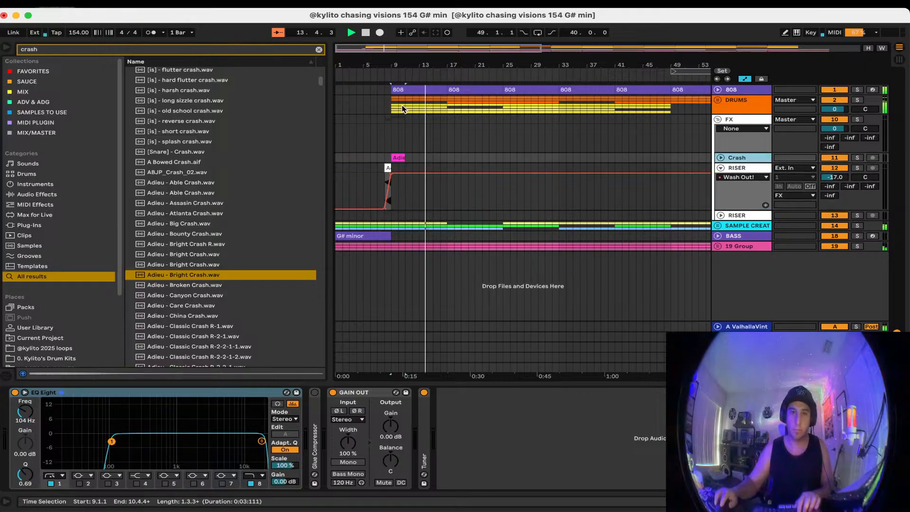
Delete the GAIN OUT utility and the other devices besides EQ Eight from the Crash track
{"action": "left_click", "coordinate": [364, 392]}
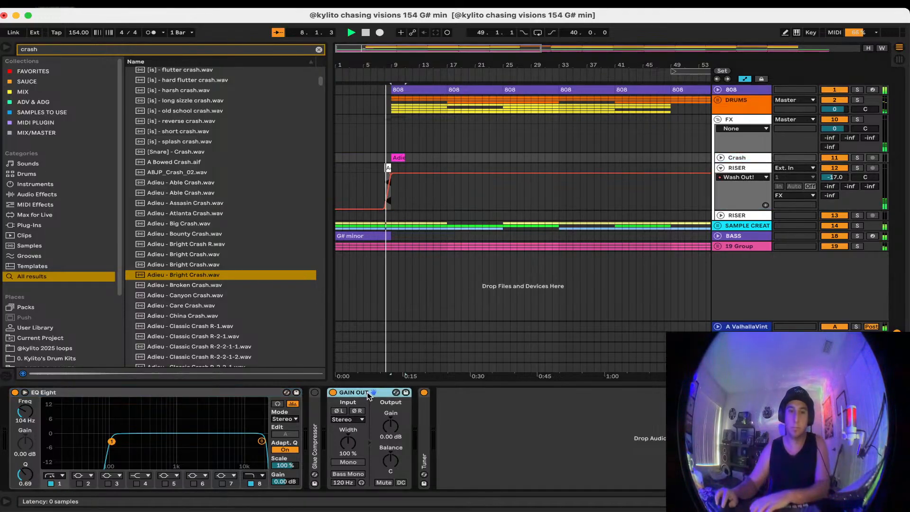
{"action": "key", "text": "Delete"}
{"action": "key", "text": "Delete"}
{"action": "key", "text": "Delete"}
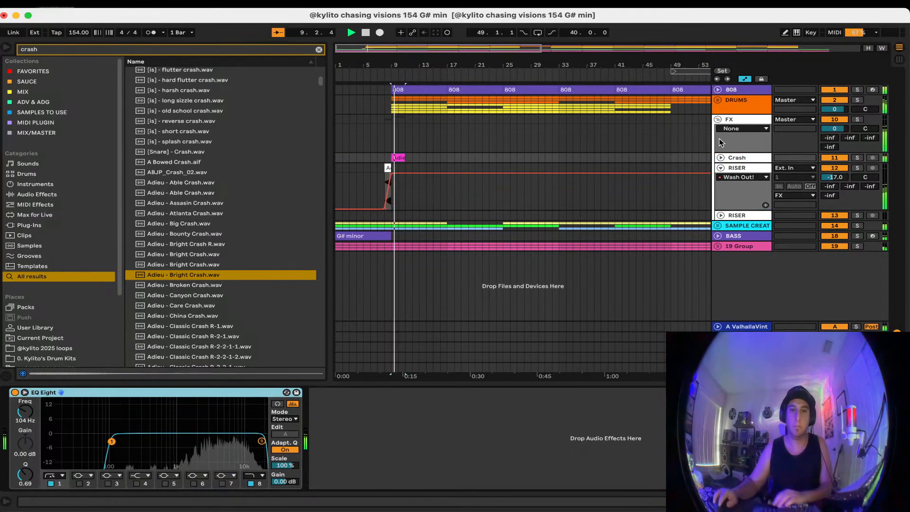
Lower the Crash track's volume to -11.4 dB, shorten the crash clip to end at bar 10, and replay the transition
{"action": "left_click", "coordinate": [720, 158]}
{"action": "mouse_move", "coordinate": [840, 170]}
{"action": "left_mouse_down"}
{"action": "mouse_move", "coordinate": [840, 190]}
{"action": "mouse_move", "coordinate": [835, 169]}
{"action": "left_mouse_up"}
{"action": "left_click_drag", "start_coordinate": [405, 158], "coordinate": [399, 158]}
{"action": "key", "text": "space"}
{"action": "key", "text": "space"}
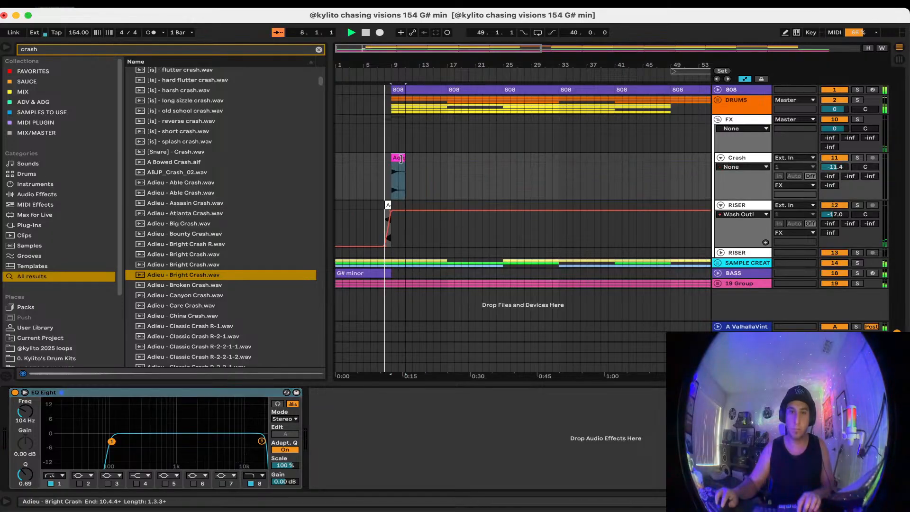
Assign the FX group's white color to its grouped tracks and clips, and save the set
{"action": "right_click", "coordinate": [729, 112]}
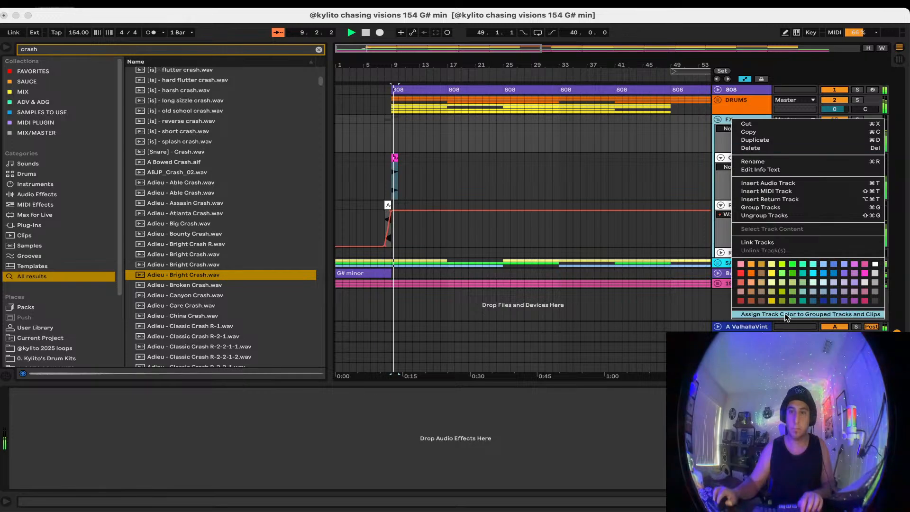
{"action": "left_click", "coordinate": [454, 195]}
{"action": "key", "text": "super+s"}
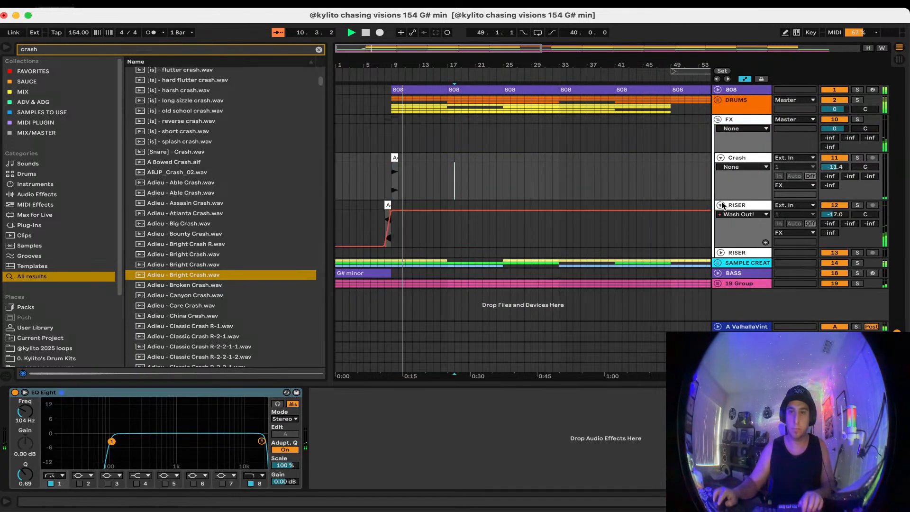
Delete bar 24 from the 808, DRUMS and 19 Group tracks to create a one-bar dropout before bar 25
{"action": "left_click", "coordinate": [467, 158]}
{"action": "left_click", "coordinate": [442, 162]}
{"action": "scroll", "coordinate": [442, 162], "scroll_direction": "up", "scroll_amount": 5}
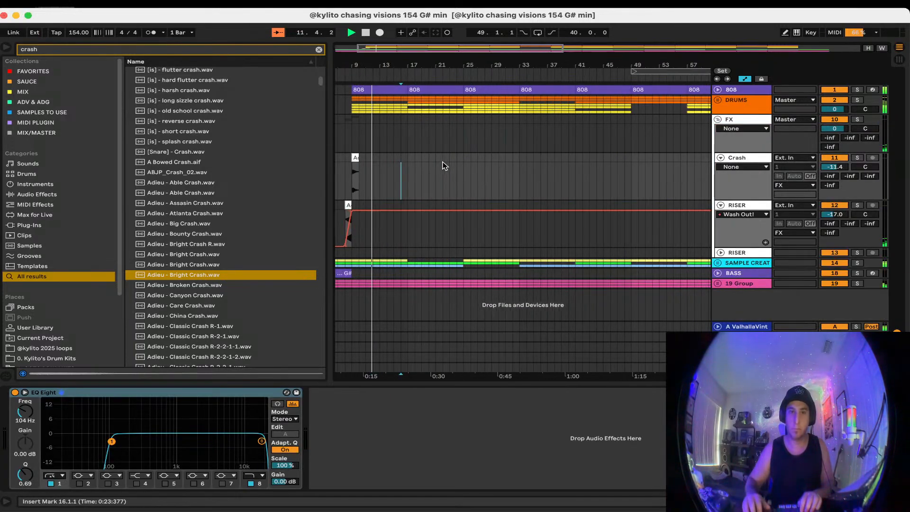
{"action": "left_click_drag", "start_coordinate": [548, 90], "coordinate": [554, 149]}
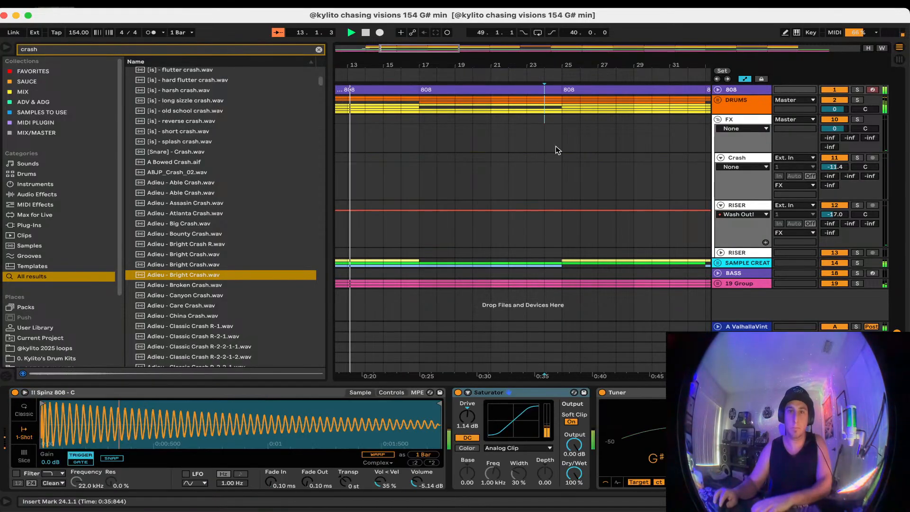
{"action": "key", "text": "Delete"}
{"action": "left_click_drag", "start_coordinate": [559, 274], "coordinate": [552, 284]}
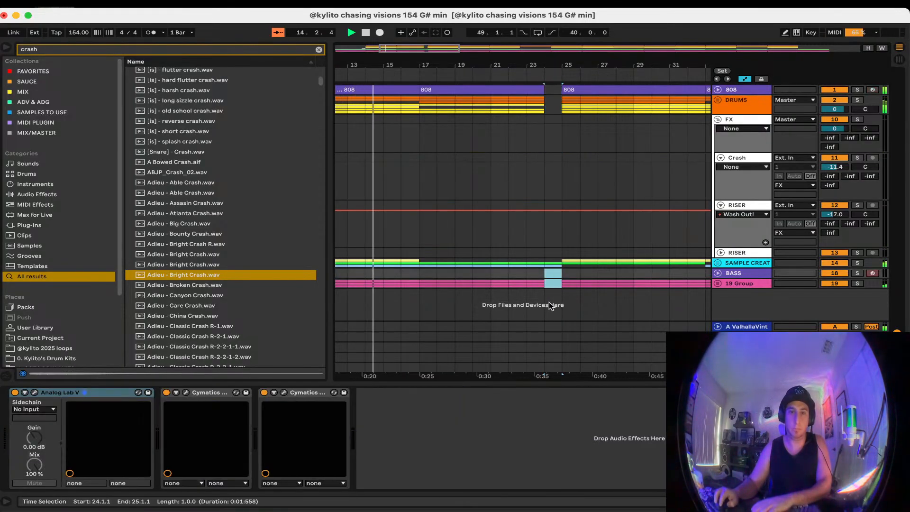
{"action": "key", "text": "Delete"}
Hide the automation lanes and fold the RISER and Crash tracks
{"action": "scroll", "coordinate": [545, 303], "scroll_direction": "down", "scroll_amount": 5}
{"action": "left_click", "coordinate": [392, 157]}
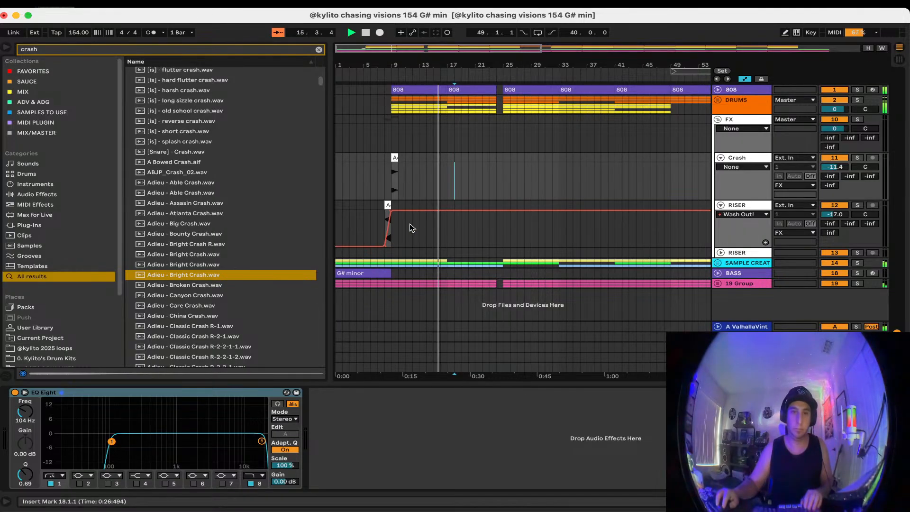
{"action": "key", "text": "a"}
{"action": "left_click", "coordinate": [720, 205]}
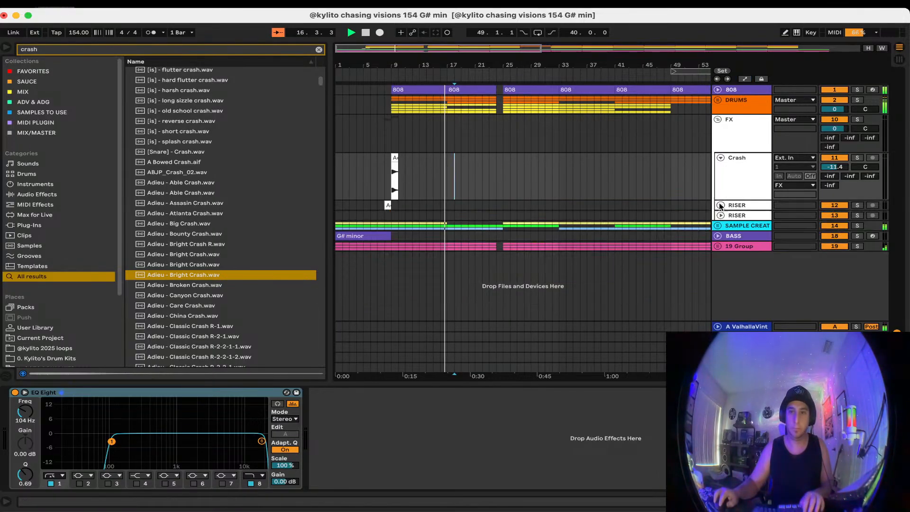
{"action": "left_click", "coordinate": [721, 157]}
Rename the empty RISER track Foley and delete its devices besides EQ Eight
{"action": "left_click", "coordinate": [742, 178]}
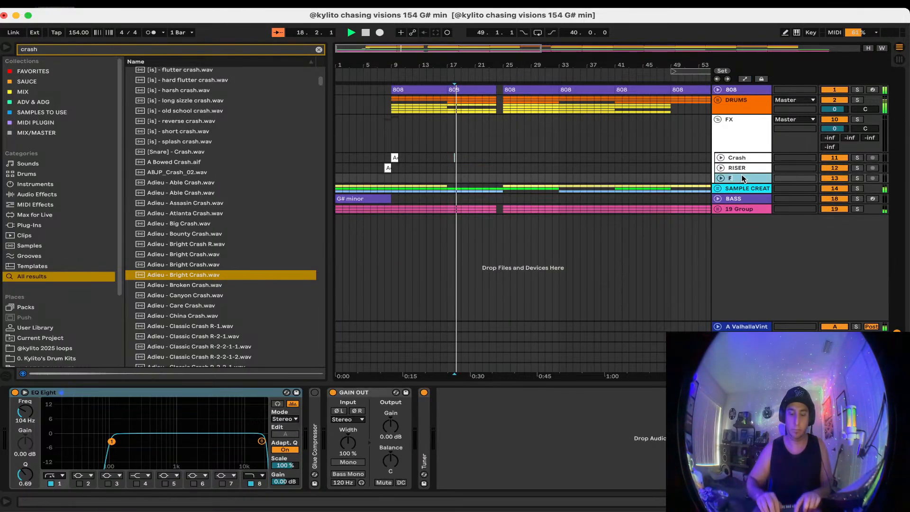
{"action": "type", "text": "Foley"}
{"action": "key", "text": "Return"}
{"action": "left_click", "coordinate": [368, 393]}
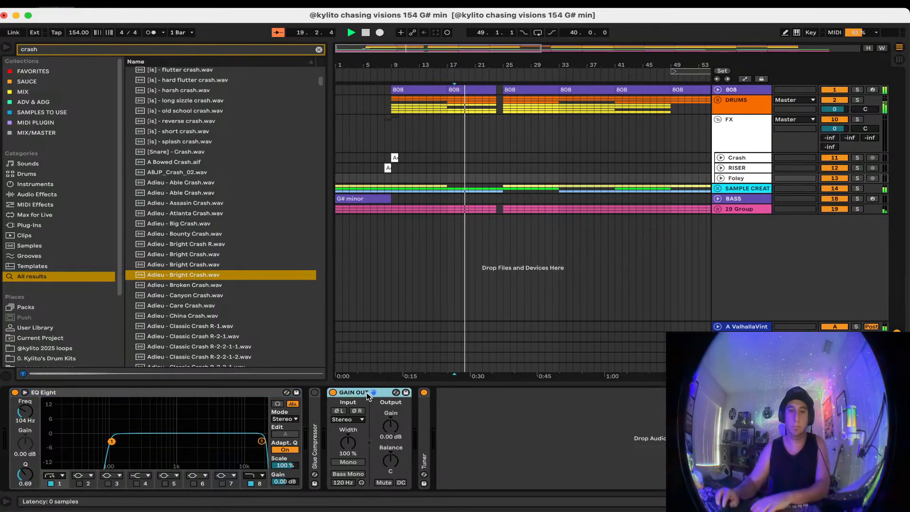
{"action": "key", "text": "Delete"}
{"action": "key", "text": "Delete"}
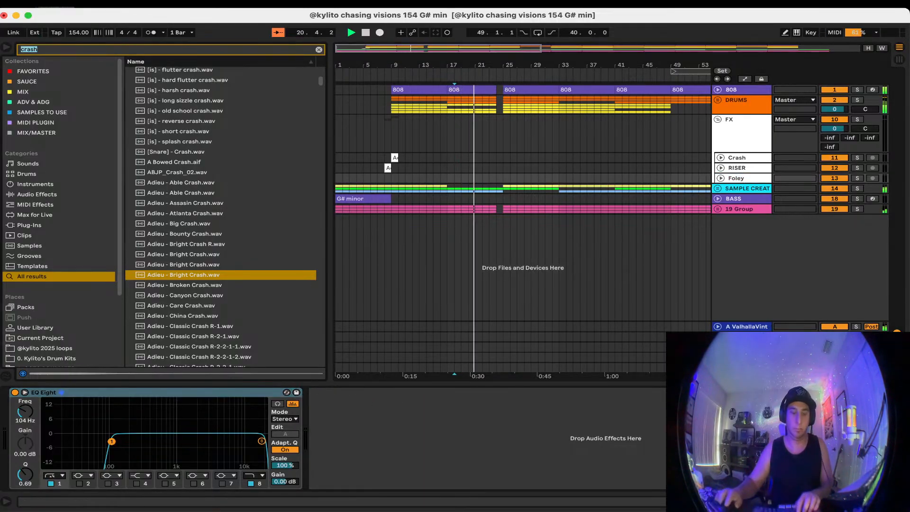
Search the library for "foley" and audition Cymatics - Billiards Foley 06.wav and Chimes_Foley_03.wav
{"action": "key", "text": "super+f"}
{"action": "type", "text": "foley"}
{"action": "left_click", "coordinate": [169, 195]}
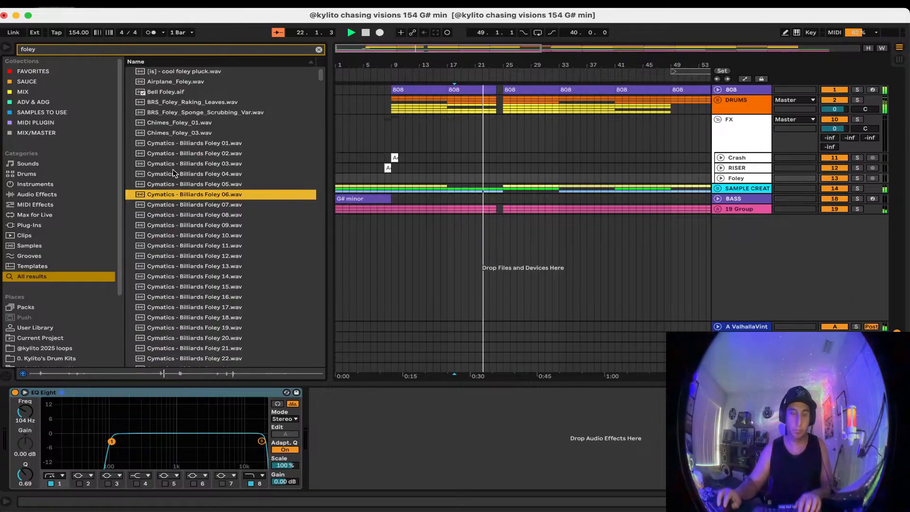
{"action": "left_click", "coordinate": [180, 133]}
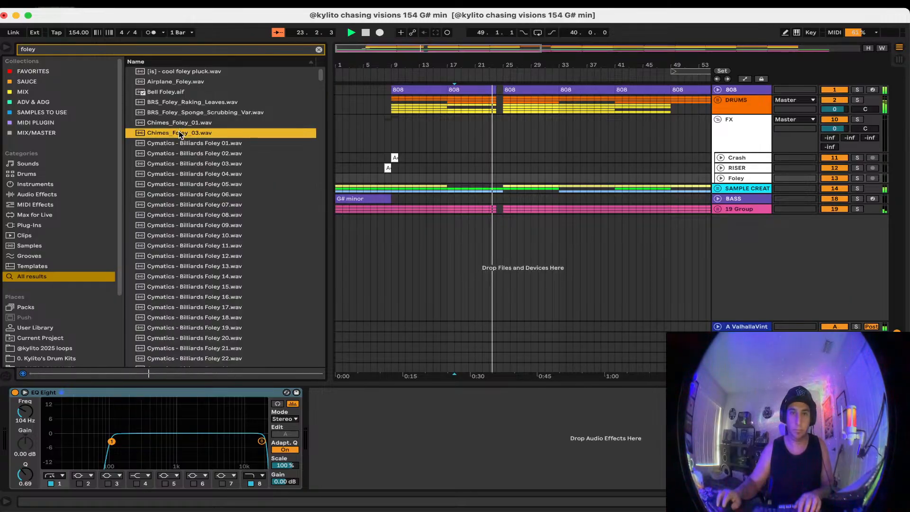
Place Chimes_Foley_03.wav at bar 9 on the Foley track and copy it to bars 25 and 41
{"action": "left_click_drag", "start_coordinate": [185, 137], "coordinate": [507, 179]}
{"action": "left_click_drag", "start_coordinate": [507, 178], "coordinate": [621, 178]}
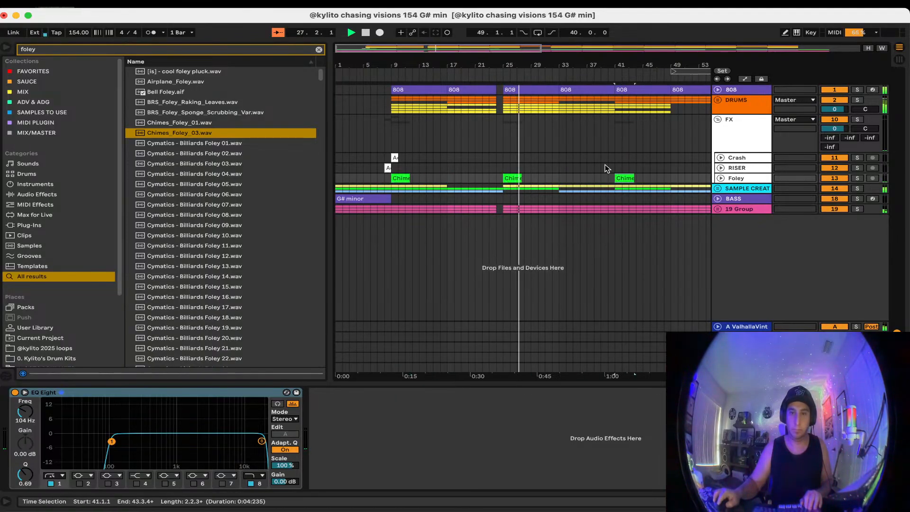
{"action": "left_click", "coordinate": [608, 166]}
Open the UADx LA-2A compressor on the SAMPLE CREATION group, check its peak reduction during playback and close it
{"action": "left_click", "coordinate": [753, 188]}
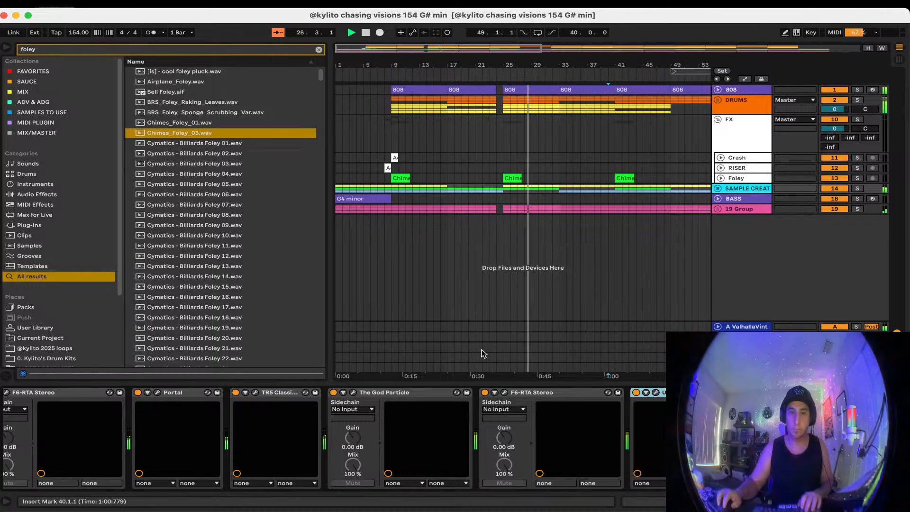
{"action": "left_click", "coordinate": [655, 393]}
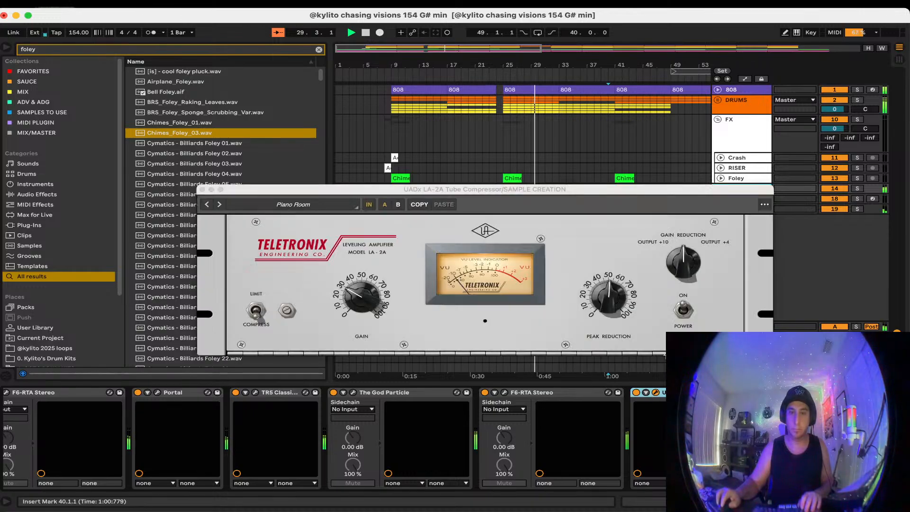
{"action": "left_click", "coordinate": [610, 293]}
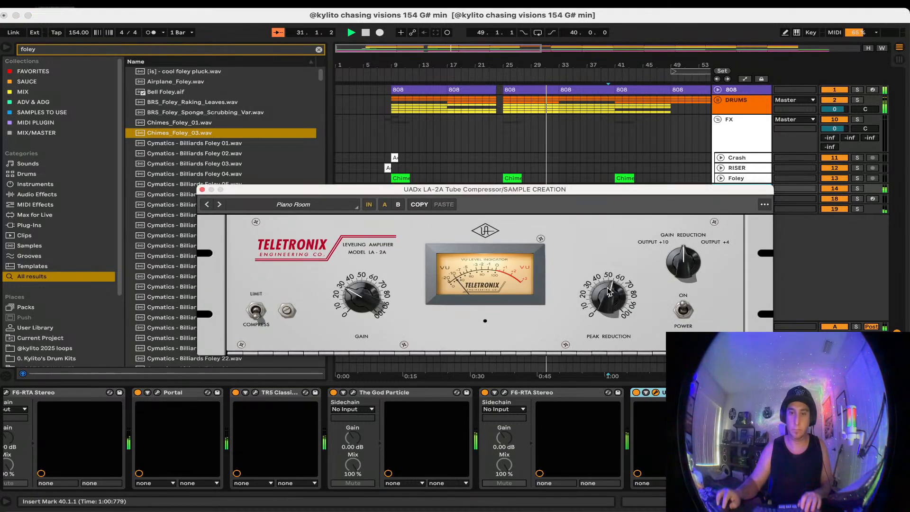
{"action": "left_click", "coordinate": [205, 189]}
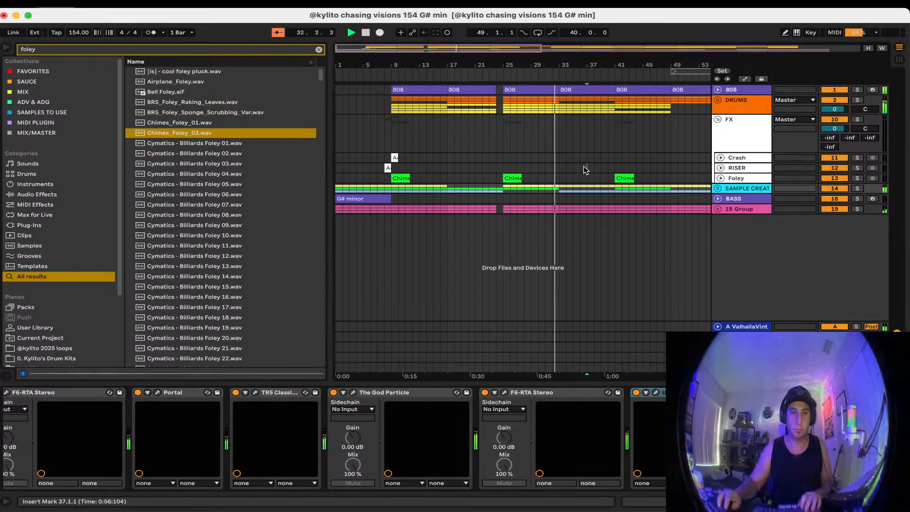
Unfold the SAMPLE CREATION group, fit the whole arrangement in view and save the set
{"action": "left_click", "coordinate": [587, 168]}
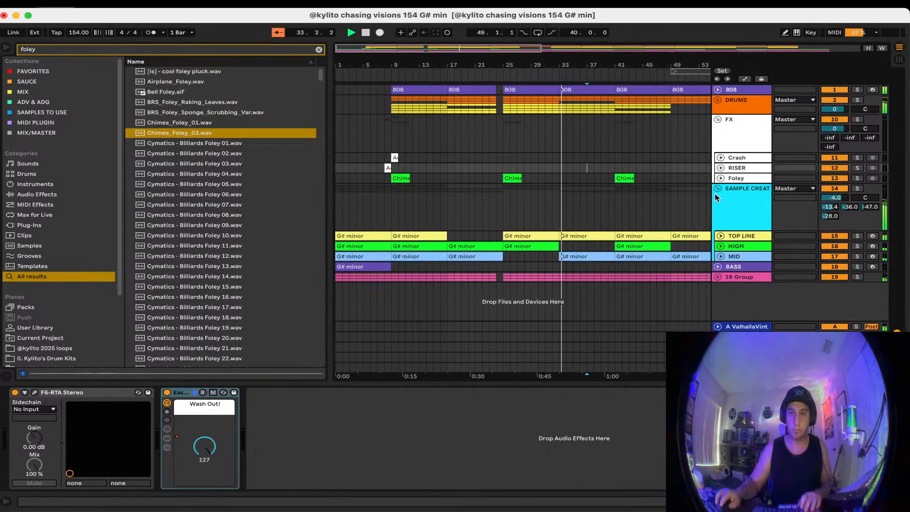
{"action": "left_click", "coordinate": [618, 191]}
{"action": "key", "text": "w"}
{"action": "key", "text": "super+s"}
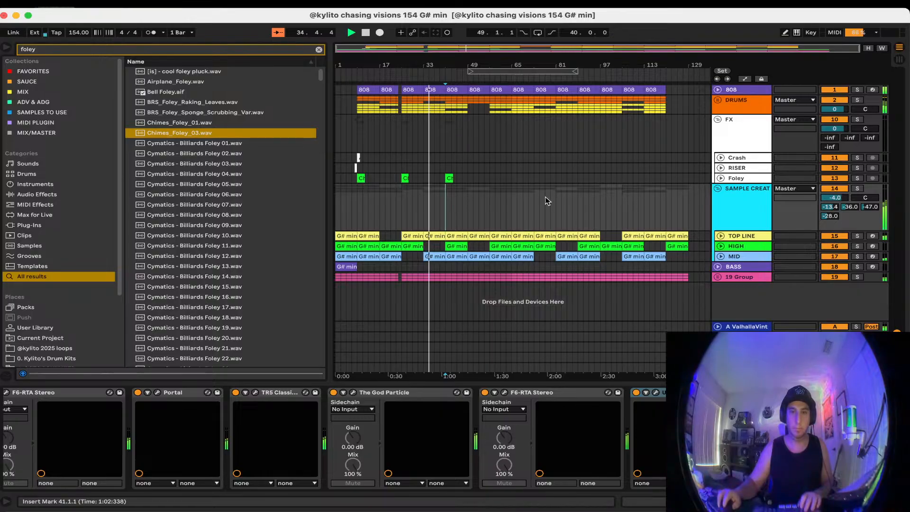
{"action": "right_click", "coordinate": [536, 174]}
{"action": "left_click", "coordinate": [552, 272]}
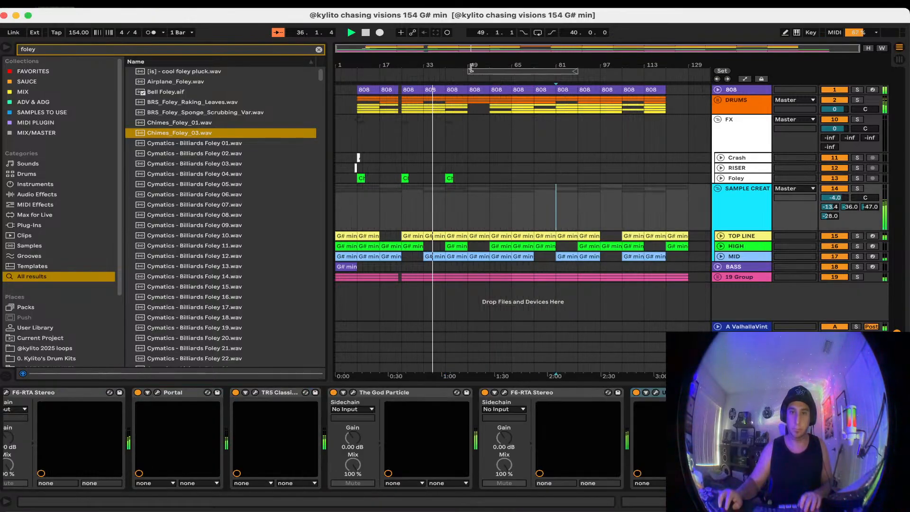
Extend the loop to cover the full song from bar 1 to bar 129 and save the set
{"action": "left_click_drag", "start_coordinate": [471, 71], "coordinate": [337, 71]}
{"action": "left_click_drag", "start_coordinate": [571, 72], "coordinate": [686, 71]}
{"action": "left_click", "coordinate": [621, 158]}
{"action": "key", "text": "cmd+s"}
Add a chime clip at bar 57, duplicate bars 1 to 65 of the Foley track across the remaining song, and save
{"action": "left_click", "coordinate": [450, 179]}
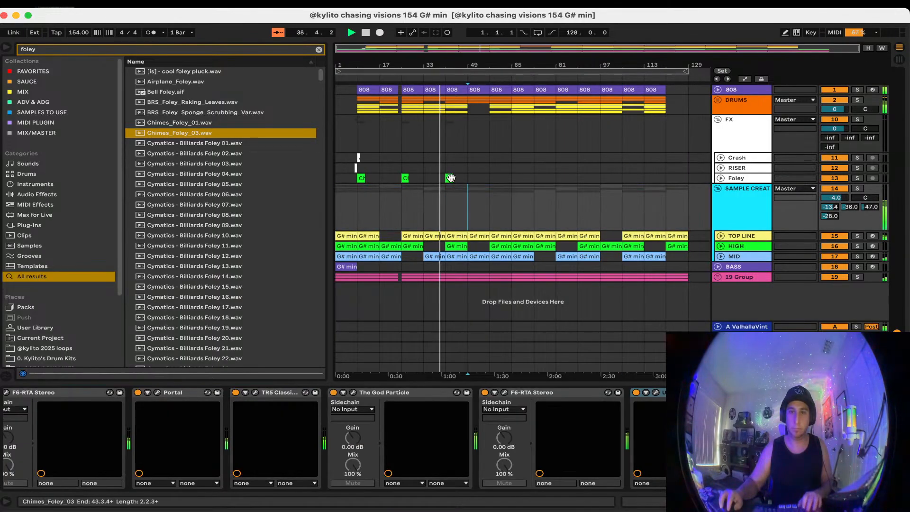
{"action": "key", "text": "super+d"}
{"action": "left_click_drag", "start_coordinate": [449, 180], "coordinate": [325, 182]}
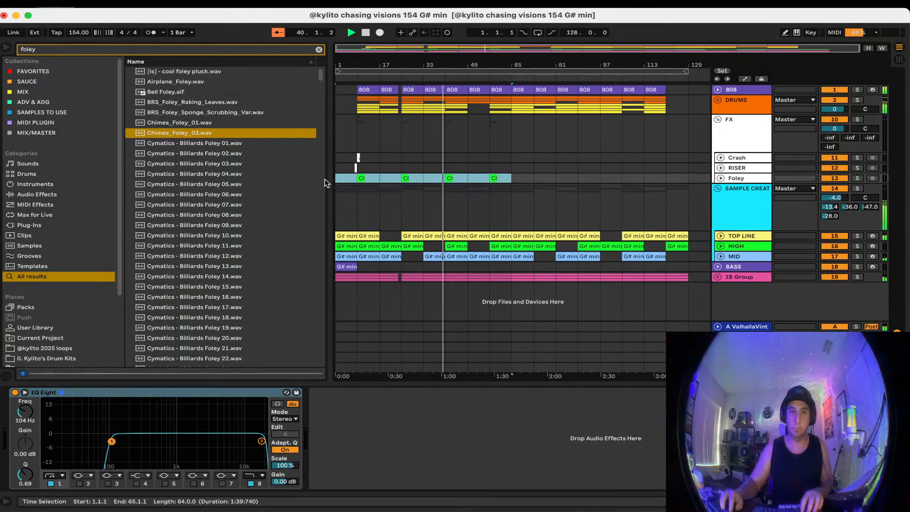
{"action": "key", "text": "super+d"}
{"action": "key", "text": "super+s"}
Set the Foley track's volume to -12.0 dB and fold the track
{"action": "left_click", "coordinate": [492, 212]}
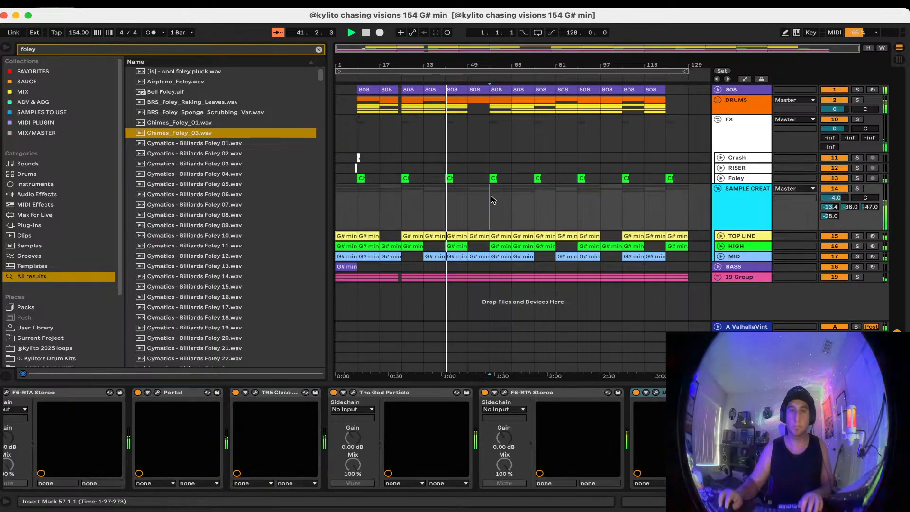
{"action": "left_click", "coordinate": [720, 178]}
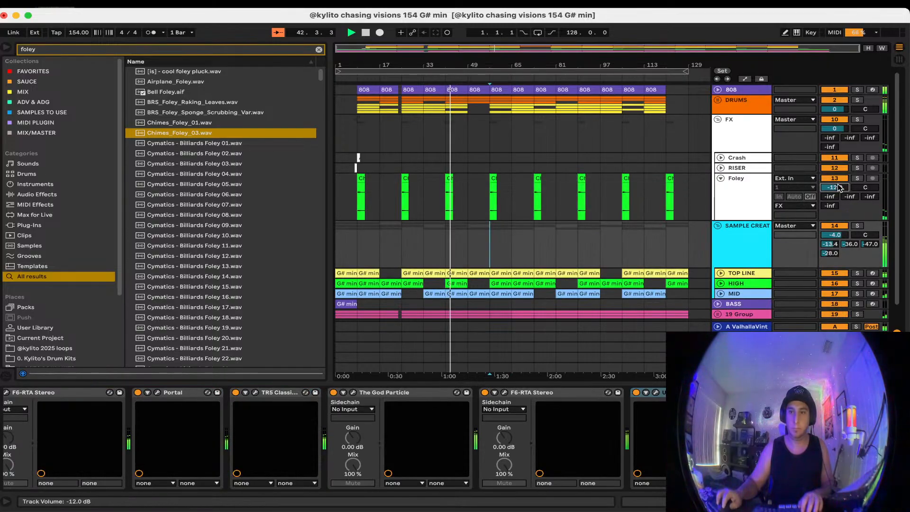
{"action": "left_click", "coordinate": [721, 178]}
Copy the riser and crash clips so the second crash lands at bar 57, save, and listen to the transition
{"action": "left_click_drag", "start_coordinate": [385, 150], "coordinate": [294, 154]}
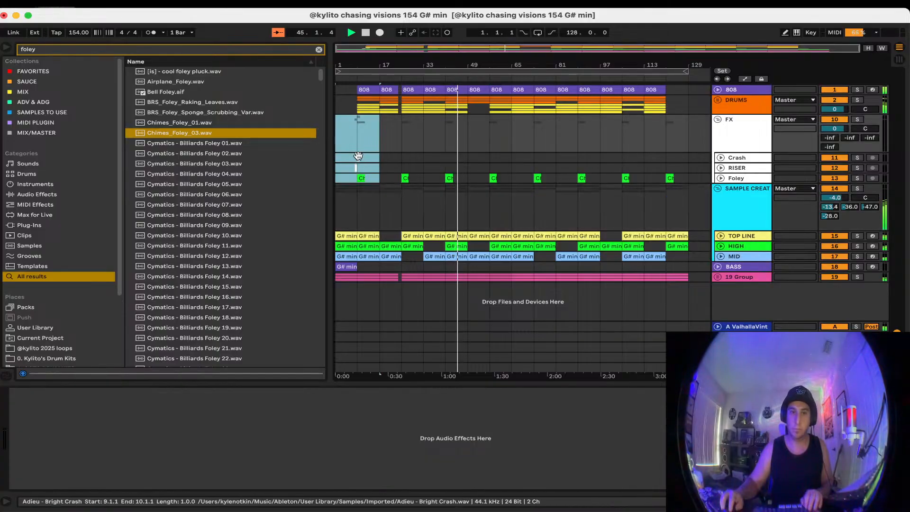
{"action": "left_click_drag", "start_coordinate": [358, 157], "coordinate": [485, 157]}
{"action": "left_click", "coordinate": [485, 155]}
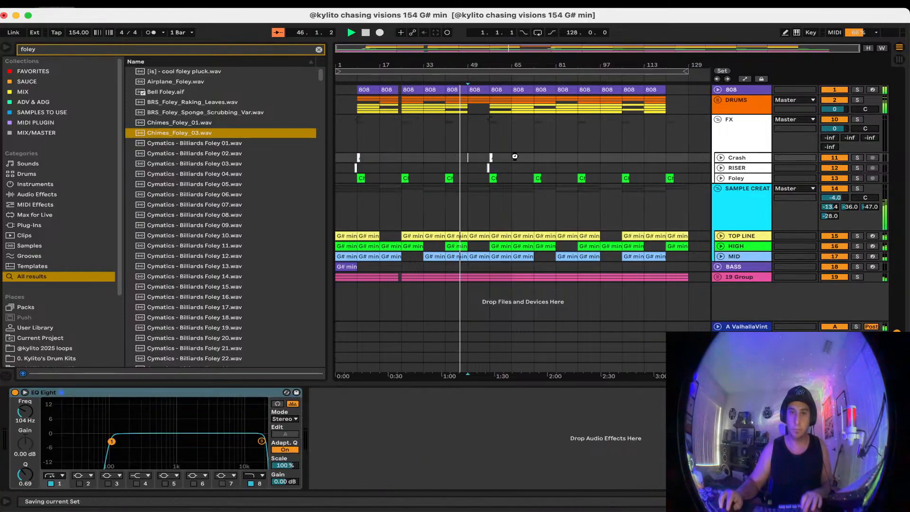
{"action": "left_click", "coordinate": [728, 171]}
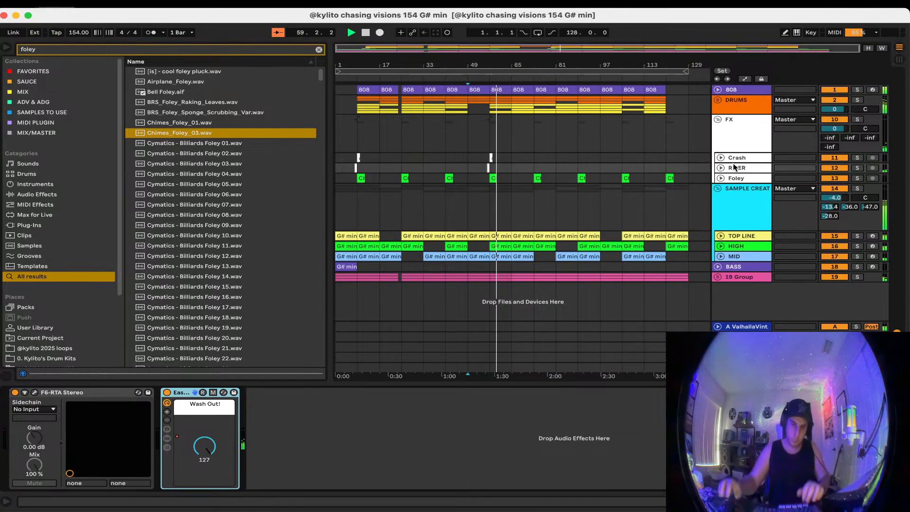
Copy the BASS track's intro clip to bar 49 for the breakdown
{"action": "left_click", "coordinate": [681, 305]}
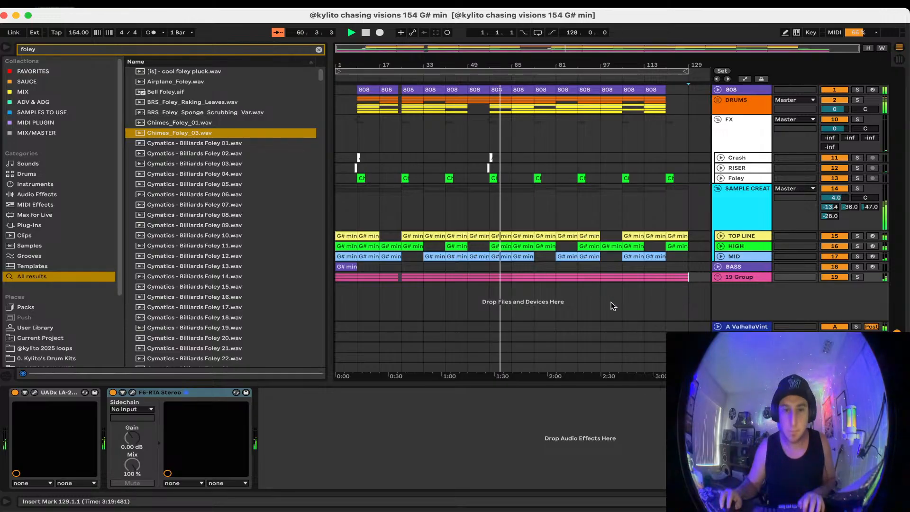
{"action": "left_click_drag", "start_coordinate": [356, 266], "coordinate": [482, 266]}
{"action": "key", "text": "super+z"}
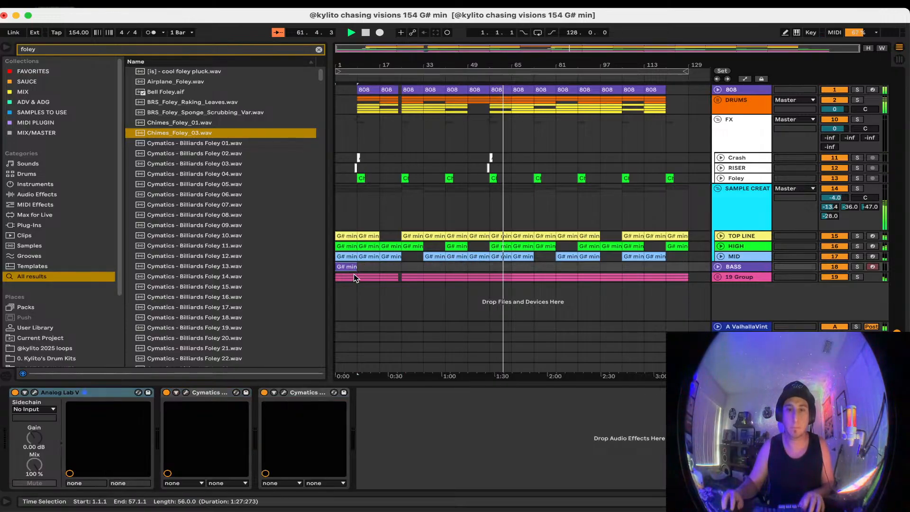
{"action": "left_click_drag", "start_coordinate": [353, 267], "coordinate": [480, 268]}
{"action": "left_click", "coordinate": [481, 295]}
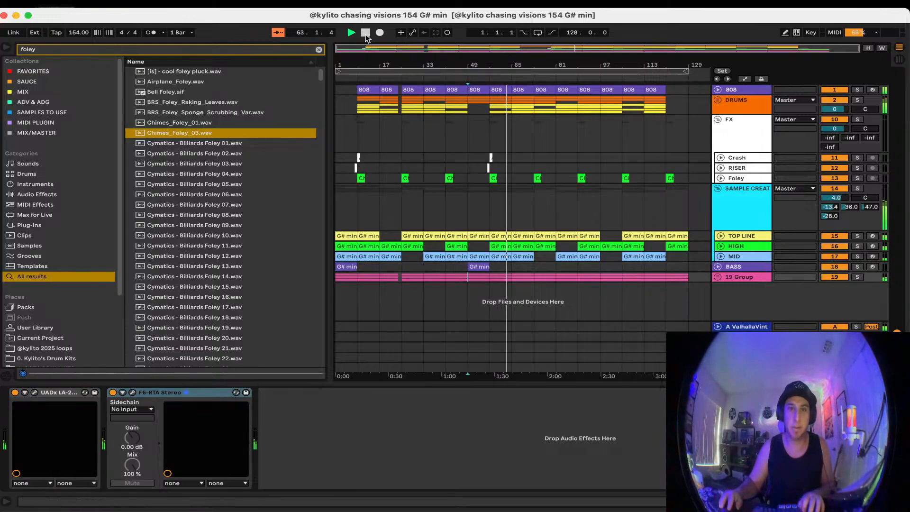
Restart playback from bar 1, apply the FX group's white color to the Foley clips, and save the set
{"action": "left_click", "coordinate": [350, 32]}
{"action": "left_click", "coordinate": [402, 157]}
{"action": "right_click", "coordinate": [736, 127]}
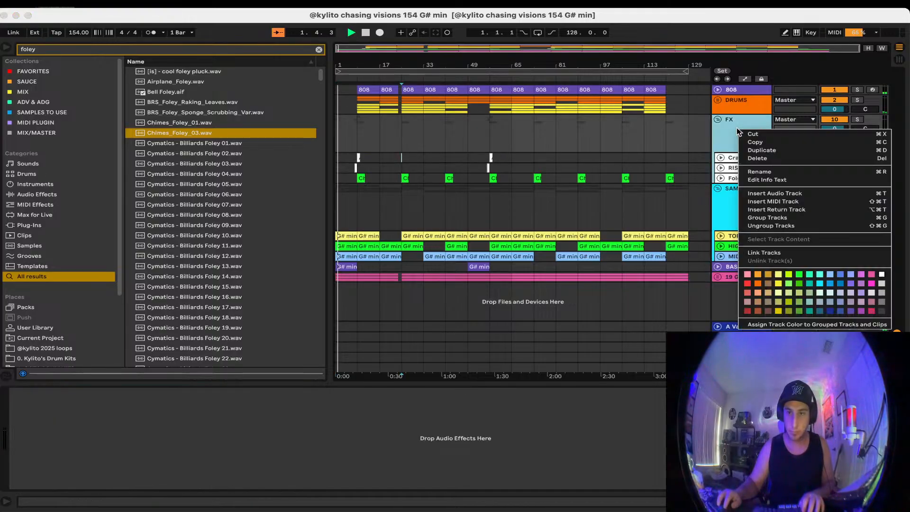
{"action": "left_click", "coordinate": [881, 274]}
{"action": "left_click", "coordinate": [522, 314]}
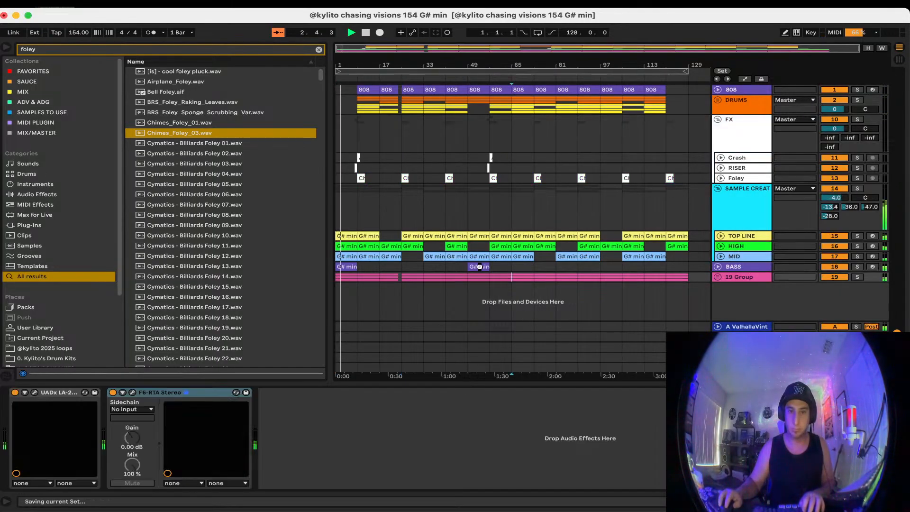
Clear the browser search, duplicate the Foley track and remove the clips from the copy
{"action": "left_click", "coordinate": [318, 50]}
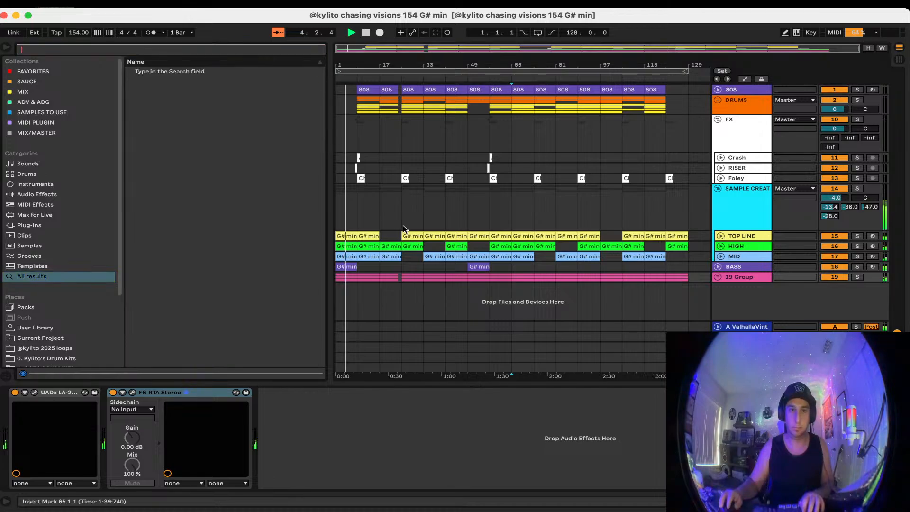
{"action": "left_click", "coordinate": [411, 235]}
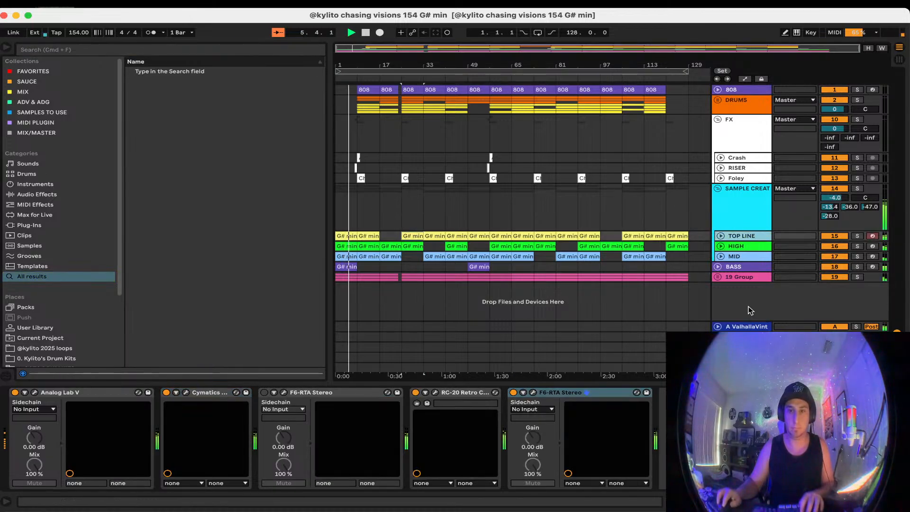
{"action": "left_click", "coordinate": [735, 179]}
{"action": "key", "text": "ctrl+d"}
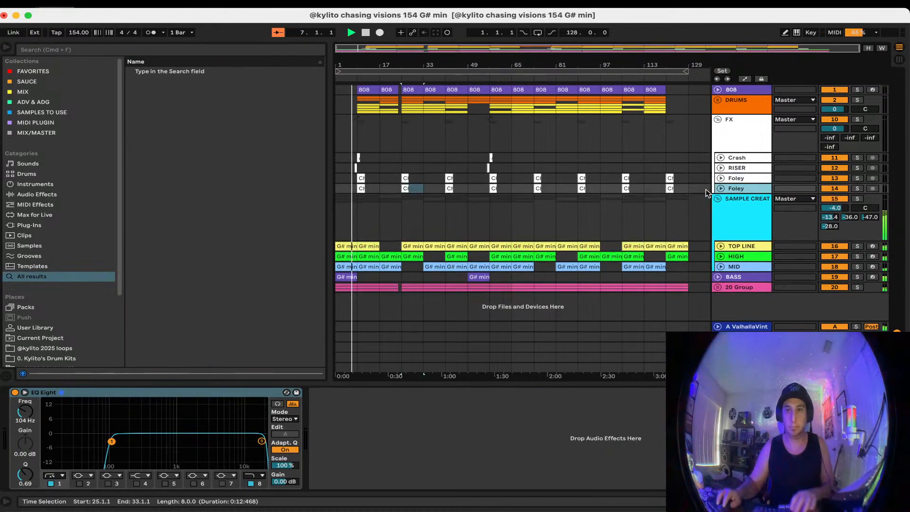
Search the browser for "plane", audition the sounds and select Tiny Plane Noise.wav
{"action": "left_click", "coordinate": [293, 49]}
{"action": "type", "text": "plane"}
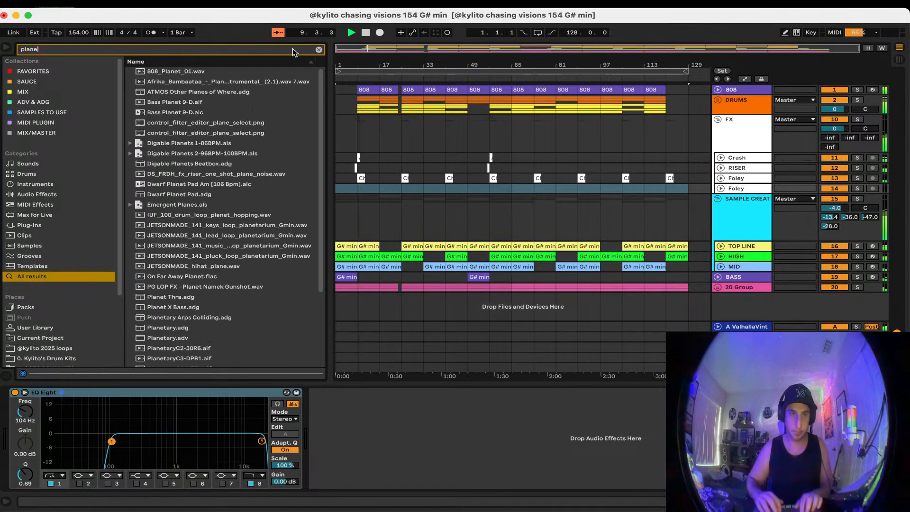
{"action": "key", "text": "Down"}
{"action": "key", "text": "Down"}
{"action": "key", "text": "Down"}
{"action": "key", "text": "Down"}
{"action": "key", "text": "Down"}
{"action": "key", "text": "Down"}
{"action": "key", "text": "Down"}
{"action": "key", "text": "Down"}
{"action": "key", "text": "Down"}
{"action": "key", "text": "Down"}
{"action": "key", "text": "Down"}
{"action": "key", "text": "Down"}
{"action": "key", "text": "Down"}
{"action": "key", "text": "Down"}
{"action": "key", "text": "Down"}
{"action": "key", "text": "Down"}
{"action": "key", "text": "Down"}
{"action": "key", "text": "Down"}
{"action": "key", "text": "Down"}
{"action": "key", "text": "Down"}
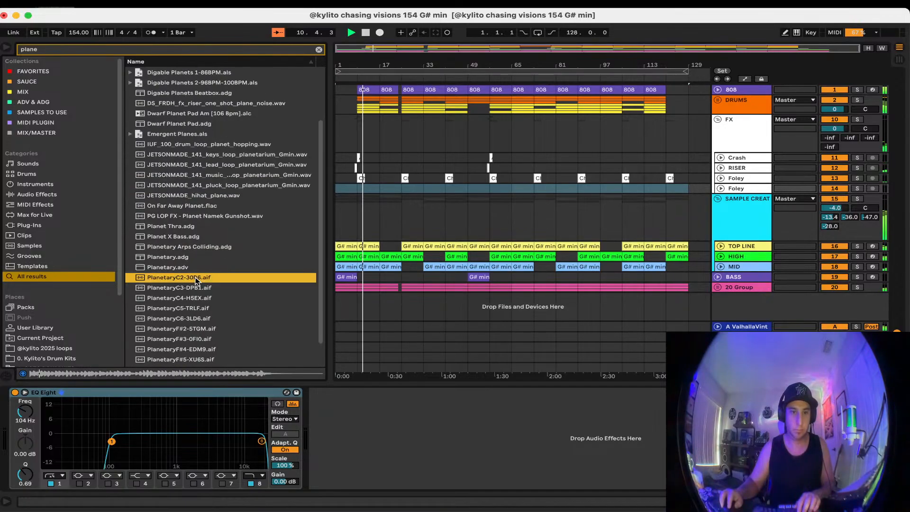
{"action": "scroll", "coordinate": [194, 226], "scroll_direction": "down", "scroll_amount": 2}
{"action": "left_click", "coordinate": [191, 332]}
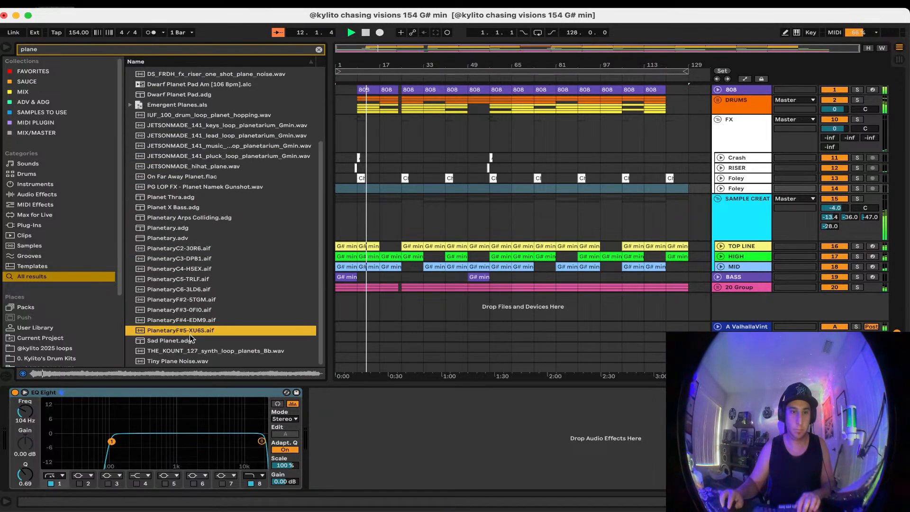
{"action": "key", "text": "Down"}
{"action": "key", "text": "Down"}
{"action": "key", "text": "Down"}
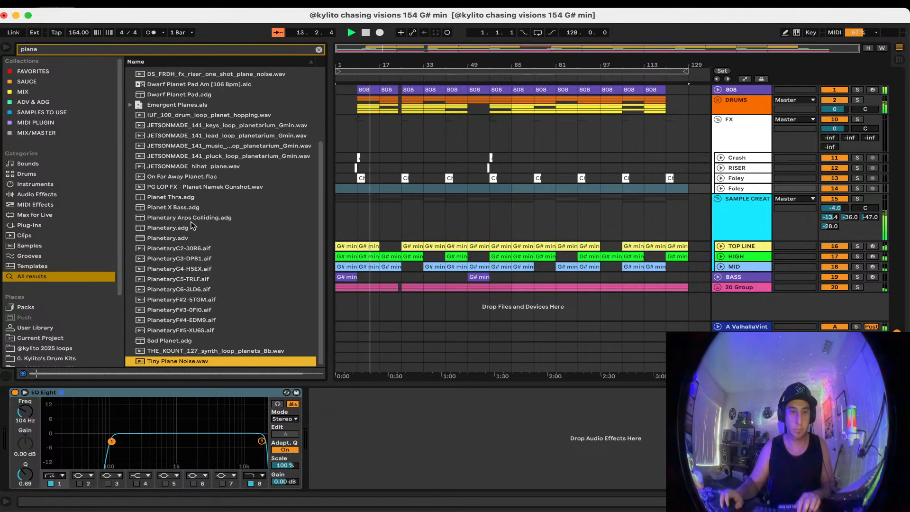
Place Tiny Plane Noise.wav on the second Foley track over bars 1–9 and 49–57, save, and listen from bar 1
{"action": "left_click_drag", "start_coordinate": [326, 230], "coordinate": [475, 203]}
{"action": "left_click", "coordinate": [474, 204]}
{"action": "key", "text": "super+s"}
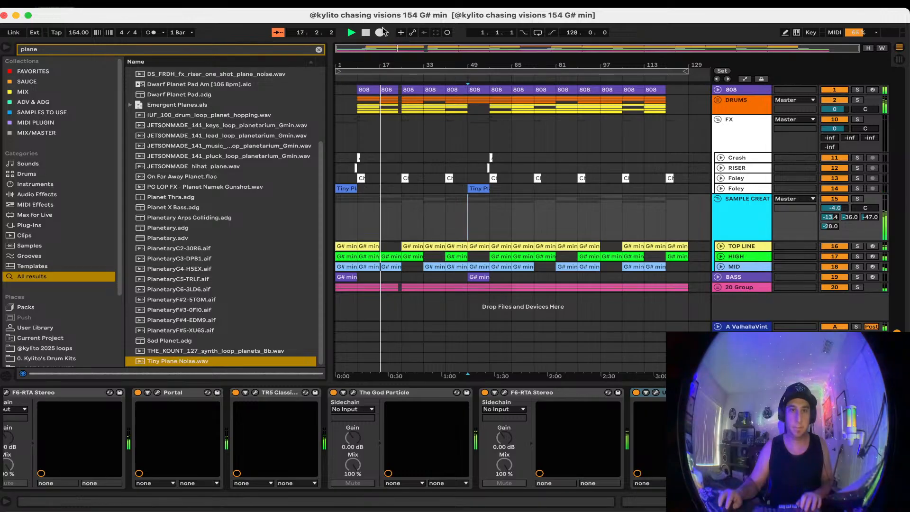
{"action": "left_click", "coordinate": [365, 33]}
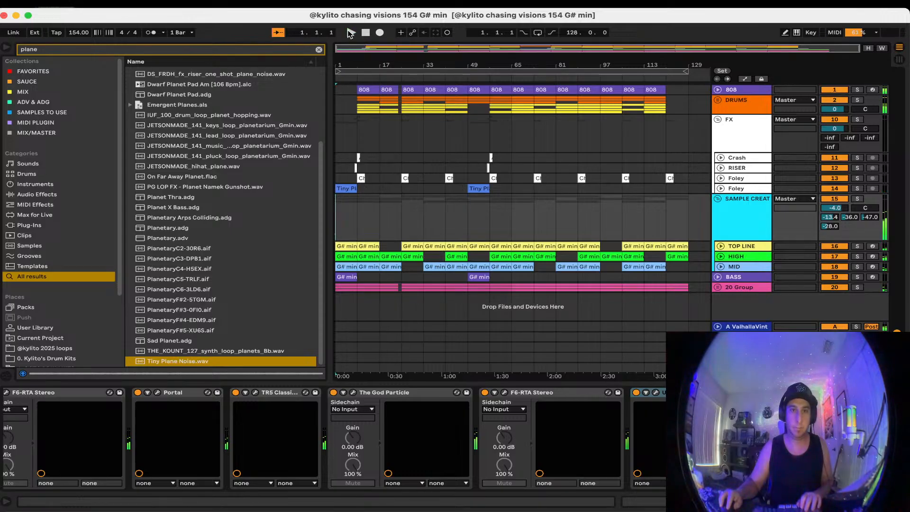
{"action": "left_click", "coordinate": [719, 188]}
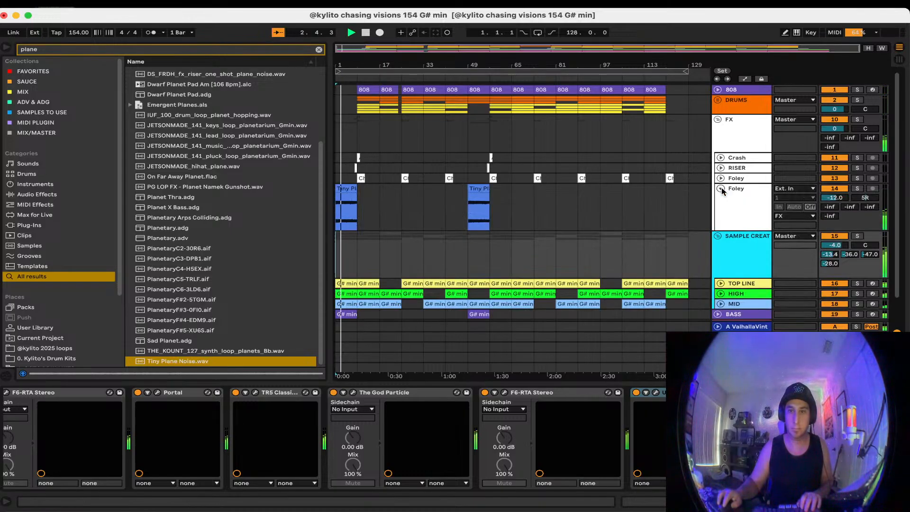
{"action": "left_click", "coordinate": [720, 189]}
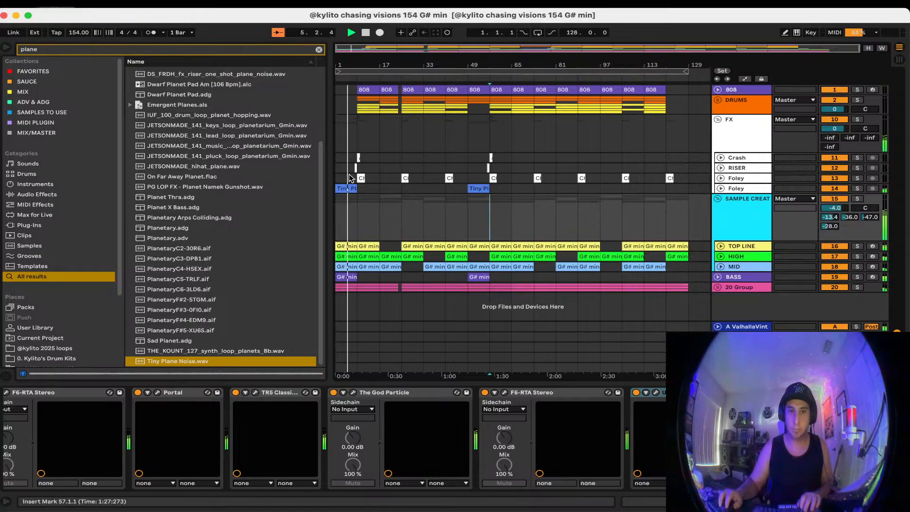
Load the "!! 400 Low Cut F6-RTA Stereo" preset from the MIX/MASTER collection onto the FX group and save the set
{"action": "left_click", "coordinate": [737, 137]}
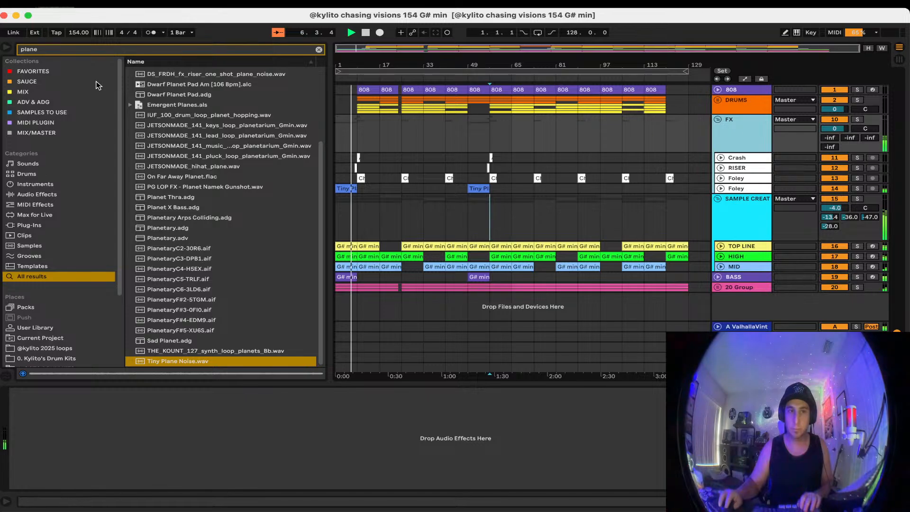
{"action": "left_click", "coordinate": [34, 71]}
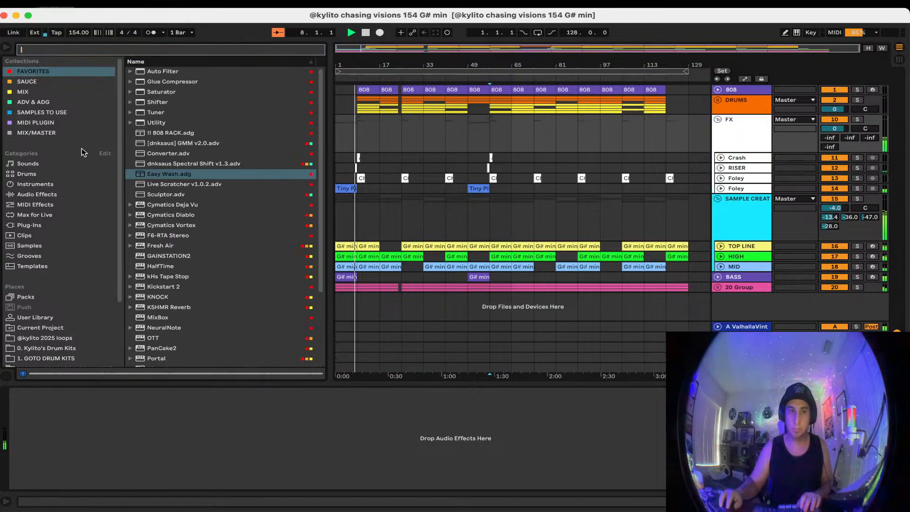
{"action": "left_click", "coordinate": [81, 132]}
{"action": "double_click", "coordinate": [180, 112]}
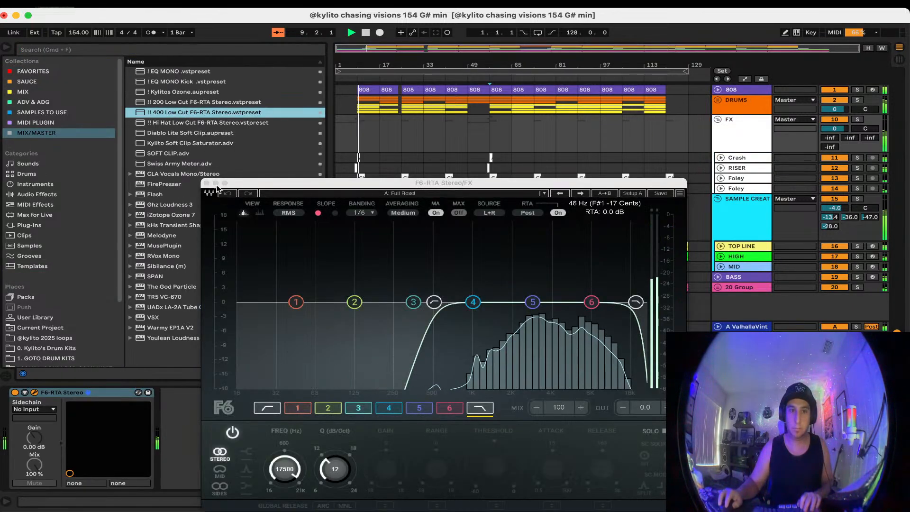
{"action": "left_click", "coordinate": [207, 183]}
{"action": "left_click", "coordinate": [401, 156]}
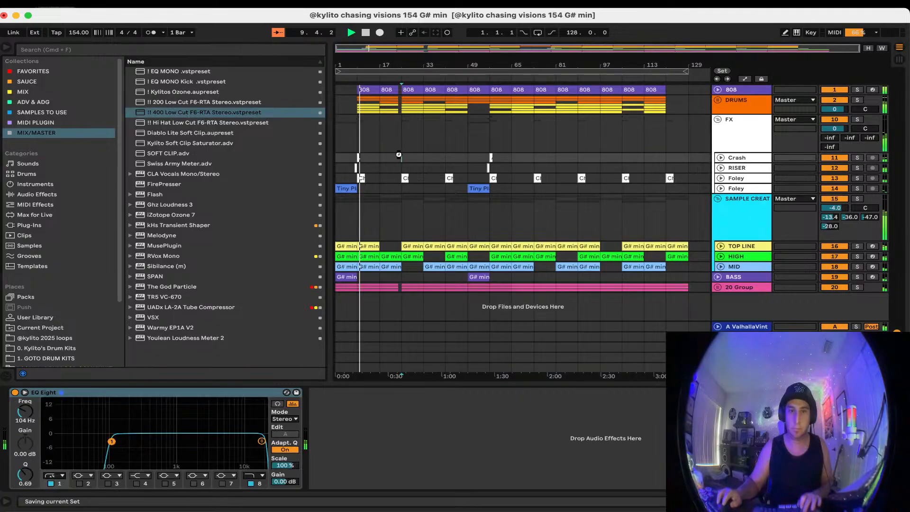
Apply the FX group's white color to the Tiny Plane Noise clips
{"action": "right_click", "coordinate": [797, 136]}
{"action": "left_click", "coordinate": [533, 218]}
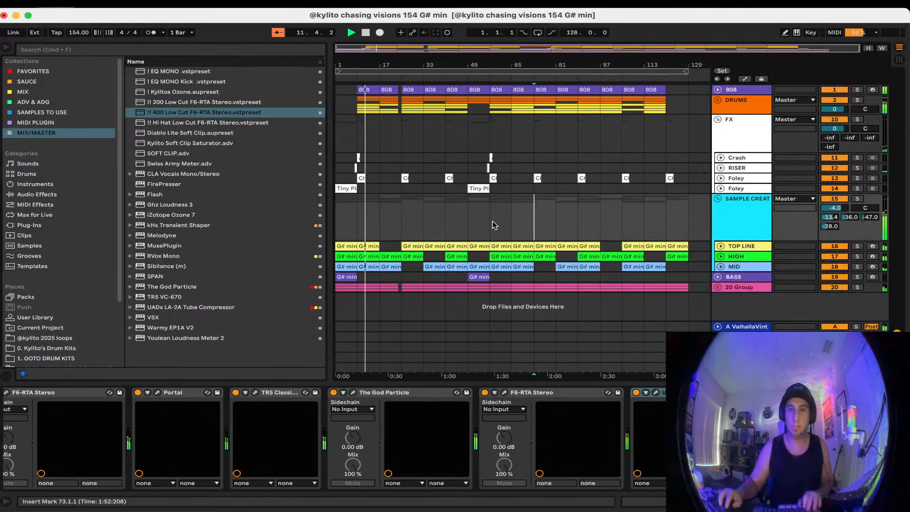
{"action": "left_click", "coordinate": [480, 189]}
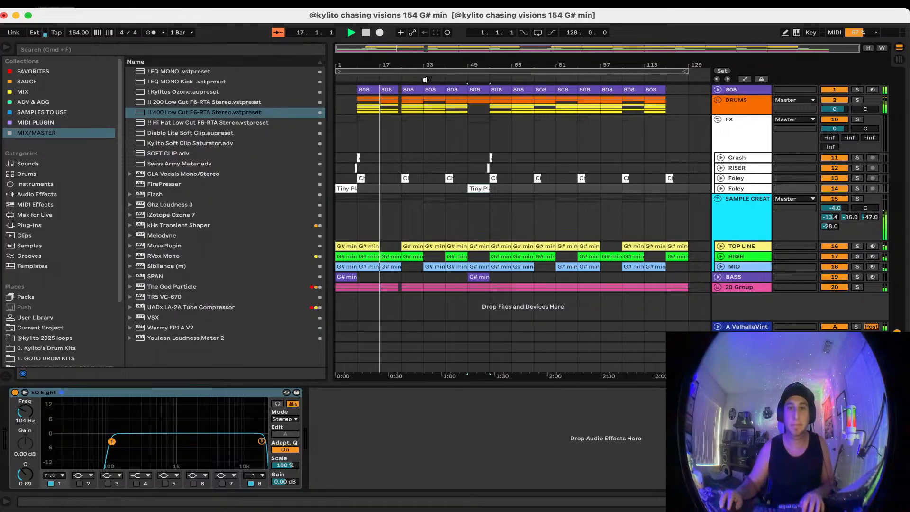
Delete all material from bar 97 to bar 129 on every track and save the set
{"action": "left_click", "coordinate": [503, 90]}
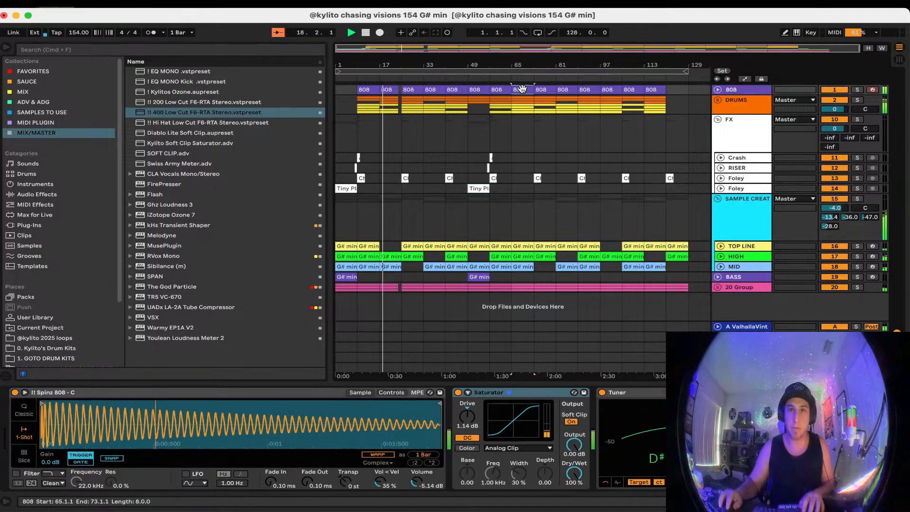
{"action": "left_click_drag", "start_coordinate": [678, 129], "coordinate": [604, 77]}
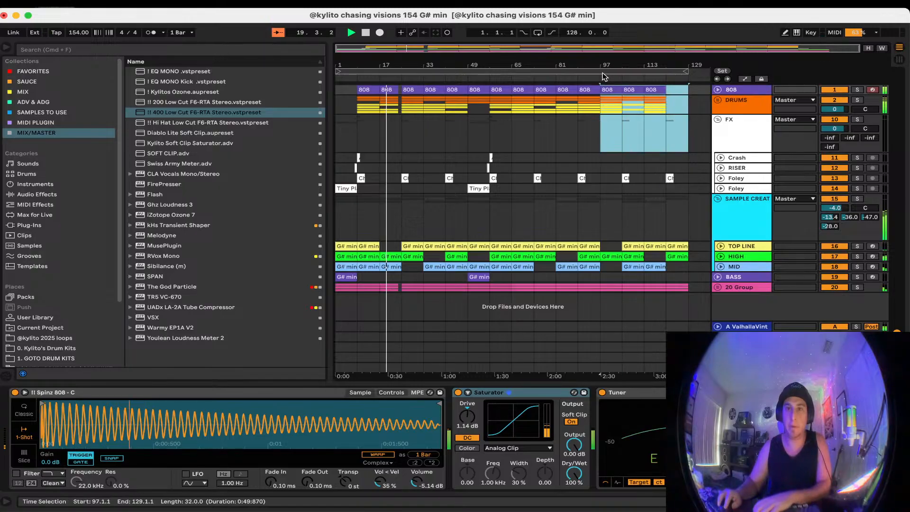
{"action": "key", "text": "Delete"}
{"action": "left_click_drag", "start_coordinate": [680, 290], "coordinate": [599, 102]}
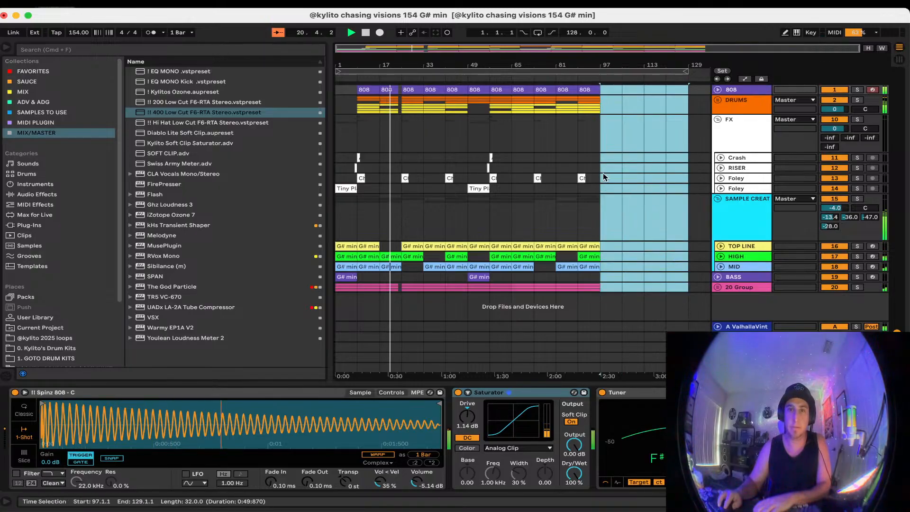
{"action": "key", "text": "Delete"}
{"action": "left_click", "coordinate": [620, 335]}
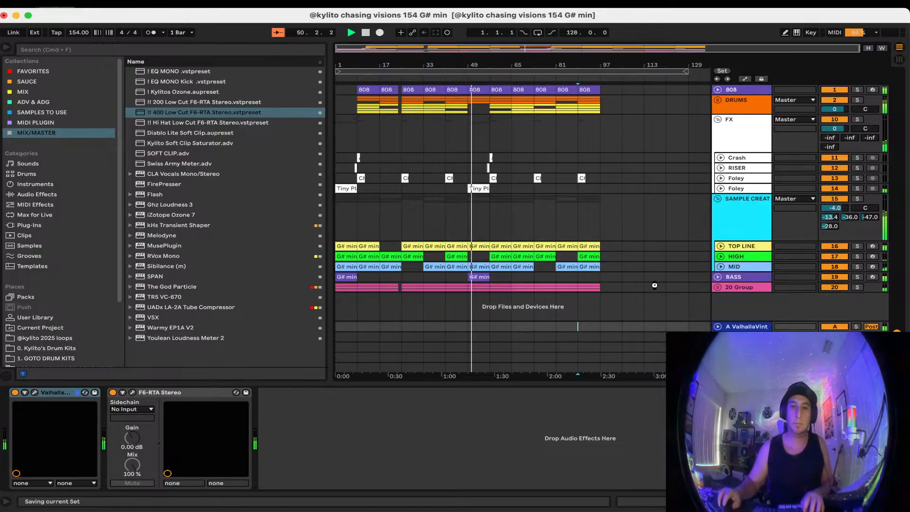
Raise the BASS track's volume and fold the track
{"action": "left_click", "coordinate": [718, 277]}
{"action": "left_click_drag", "start_coordinate": [832, 286], "coordinate": [833, 274]}
{"action": "left_click", "coordinate": [717, 277]}
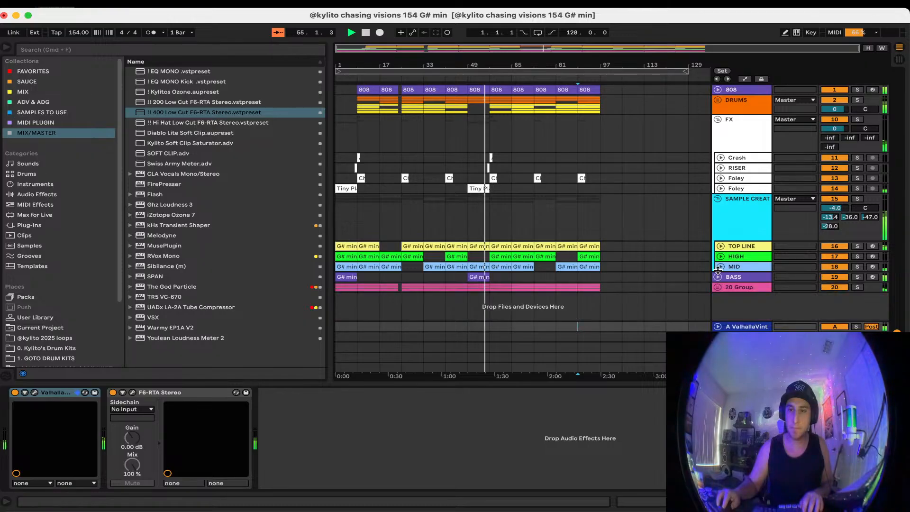
Delete the Tiny Plane Noise clip at bar 49 and save the set
{"action": "double_click", "coordinate": [477, 189]}
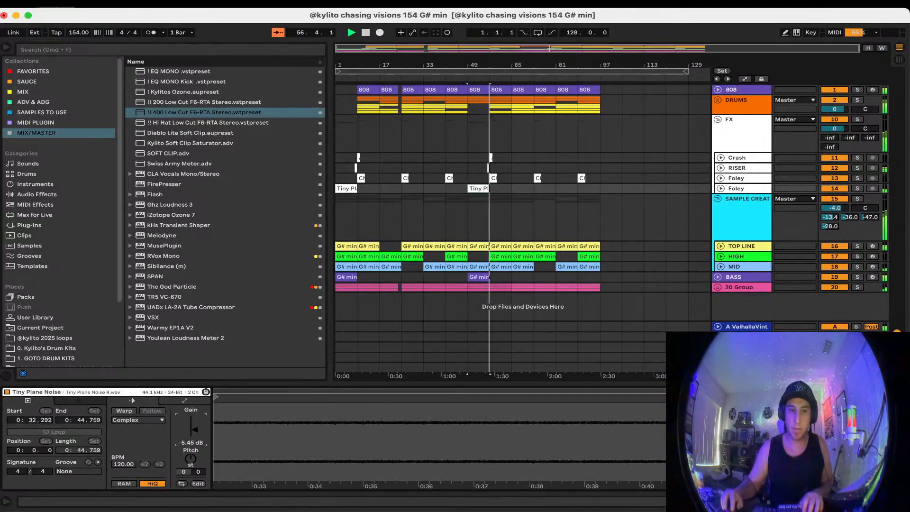
{"action": "left_click", "coordinate": [424, 204]}
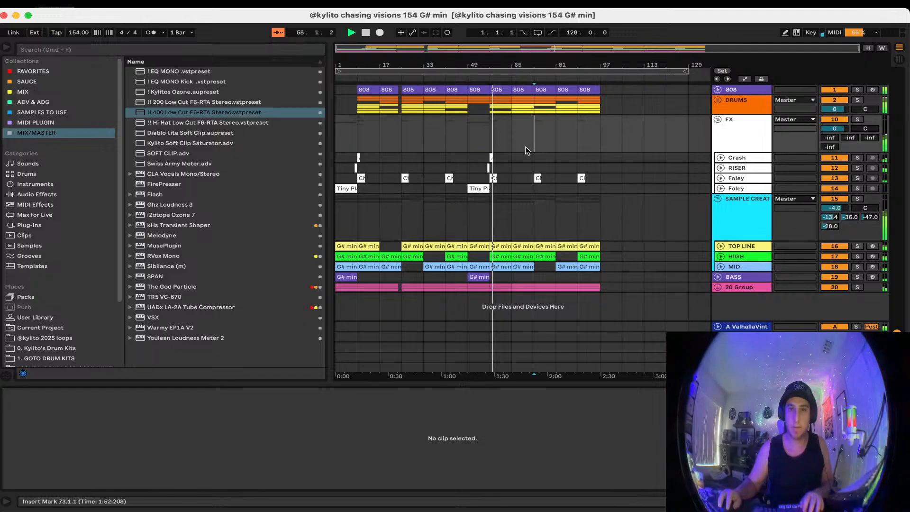
{"action": "left_click", "coordinate": [471, 189]}
{"action": "key", "text": "Delete"}
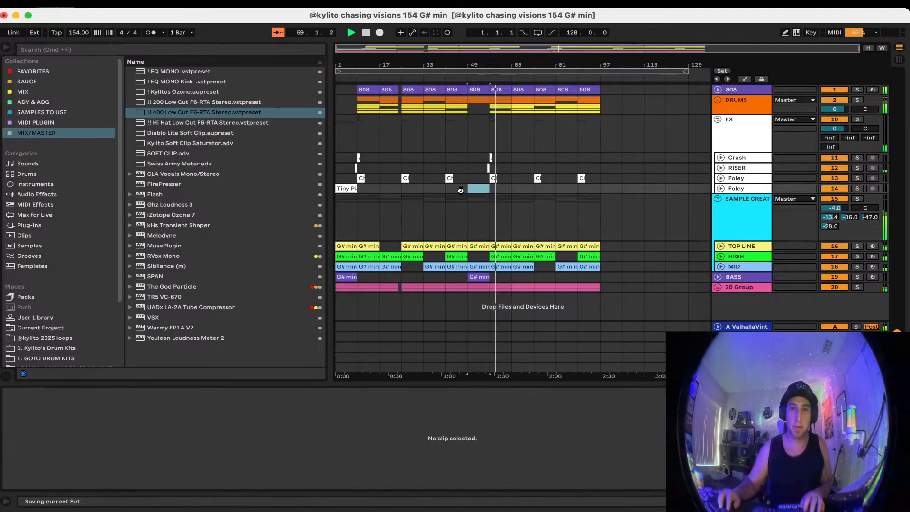
Set the gain of the Tiny Plane Noise clip at bar 1 to -4.85 dB
{"action": "left_click", "coordinate": [340, 188]}
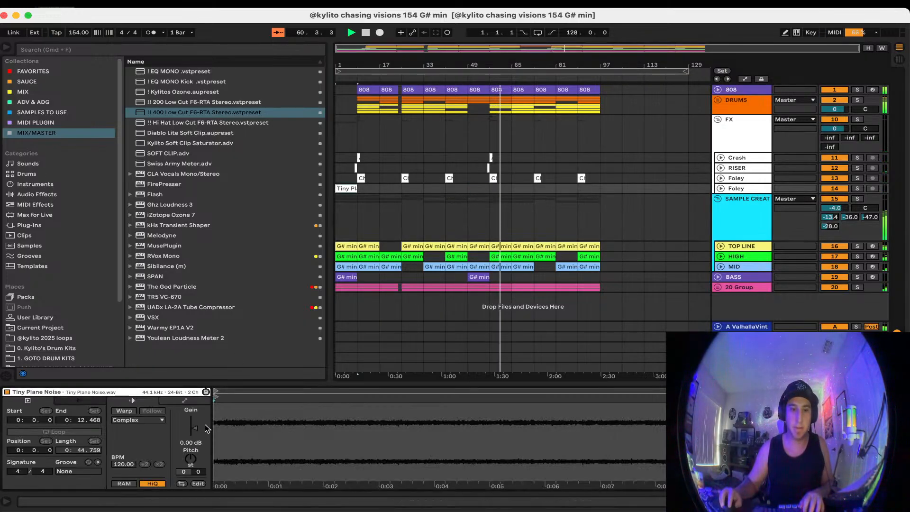
{"action": "left_click_drag", "start_coordinate": [195, 428], "coordinate": [195, 430]}
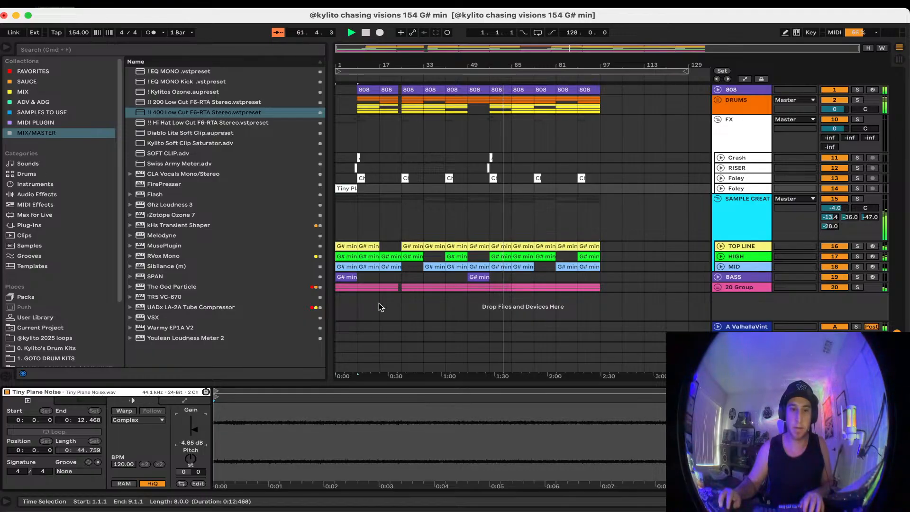
{"action": "left_click", "coordinate": [379, 287]}
{"action": "left_click", "coordinate": [721, 188]}
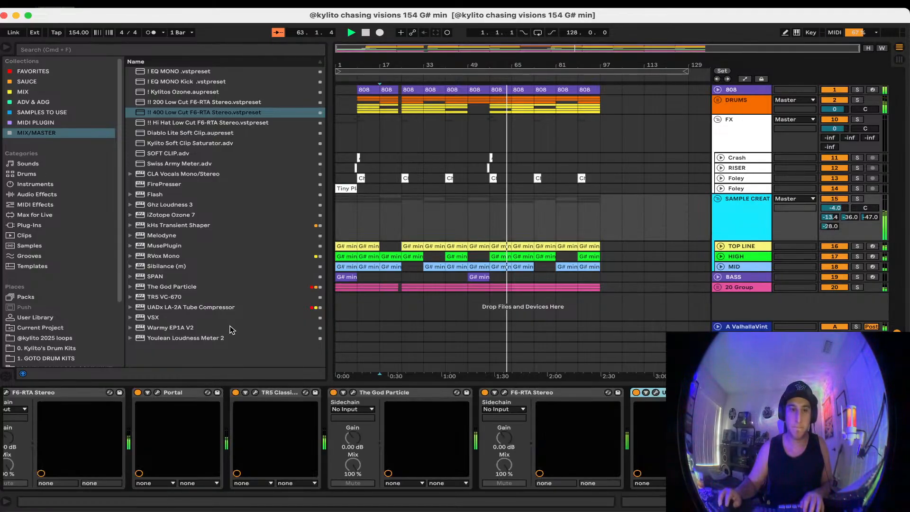
Collapse The God Particle on the SAMPLE CREATION group, set the low cut of its F6-RTA to 208 Hz, and save
{"action": "double_click", "coordinate": [430, 394]}
{"action": "left_click", "coordinate": [430, 394]}
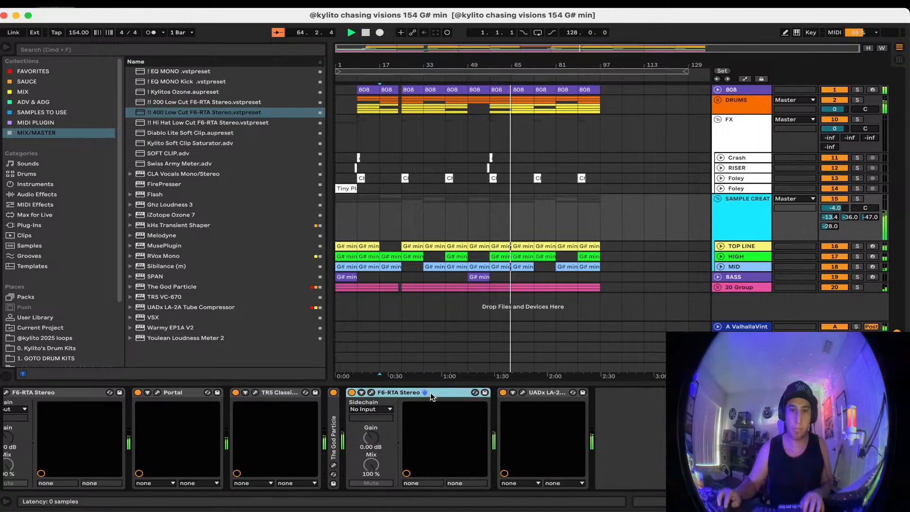
{"action": "left_click", "coordinate": [7, 392]}
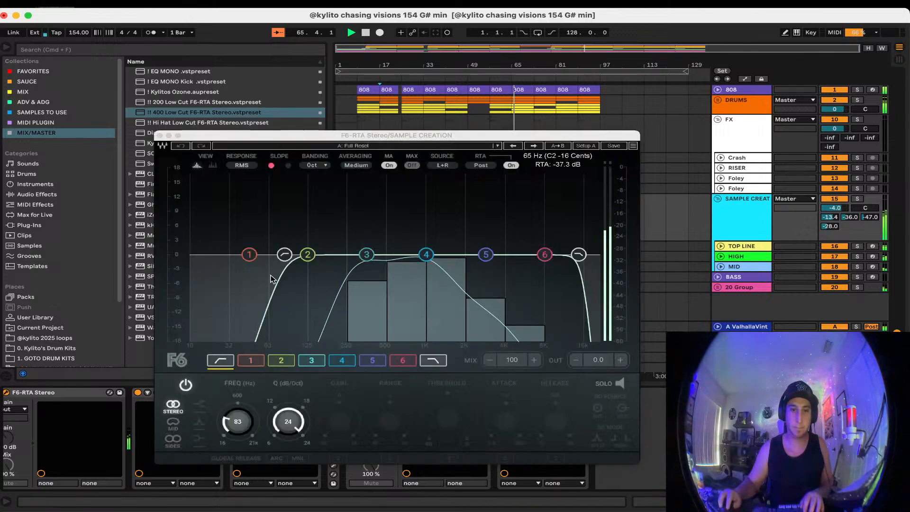
{"action": "left_click_drag", "start_coordinate": [335, 255], "coordinate": [337, 254]}
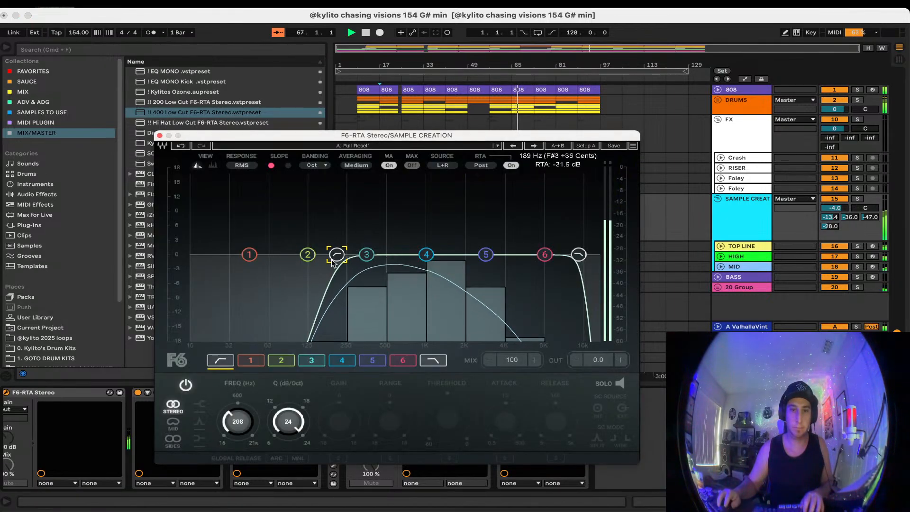
{"action": "key", "text": "super+s"}
{"action": "left_click", "coordinate": [160, 137]}
{"action": "left_click", "coordinate": [414, 216]}
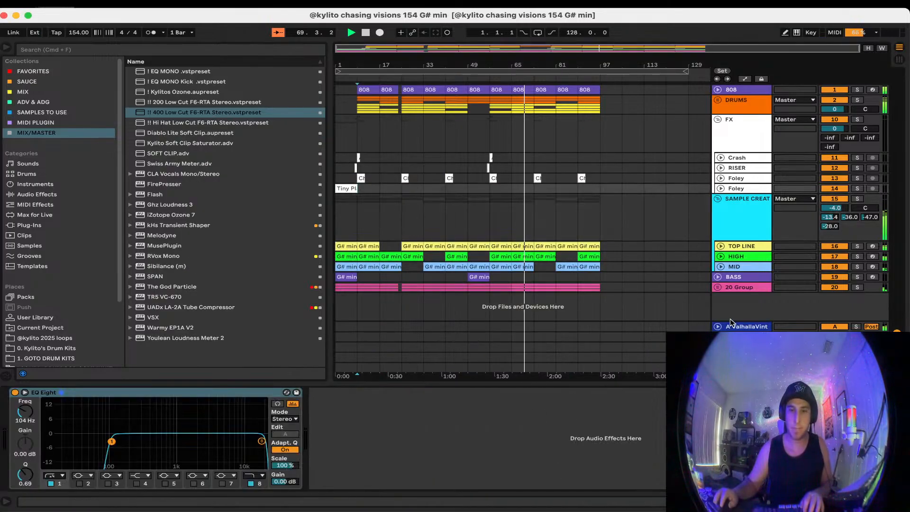
Rename the pink group at the end of the track list as VOCALS, save, and fold the SAMPLE CREATION group
{"action": "left_click", "coordinate": [749, 287]}
{"action": "key", "text": "super+r"}
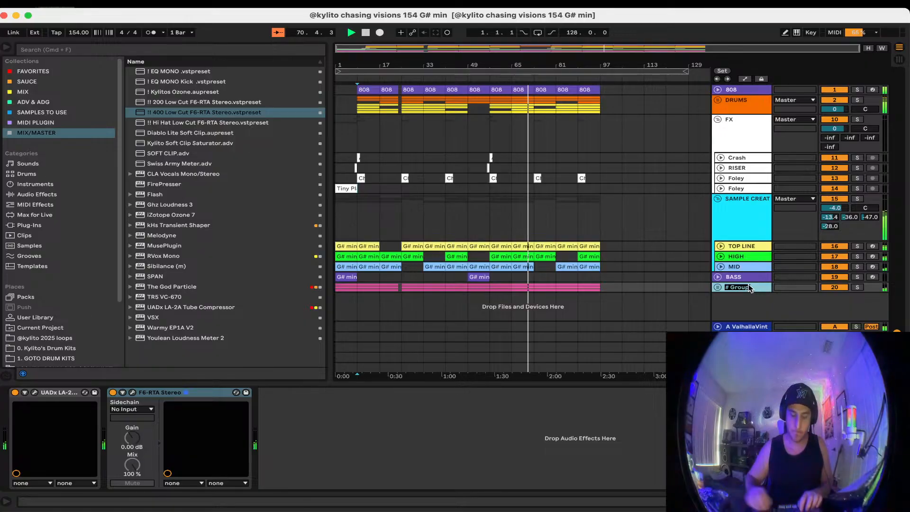
{"action": "type", "text": "VOCALS"}
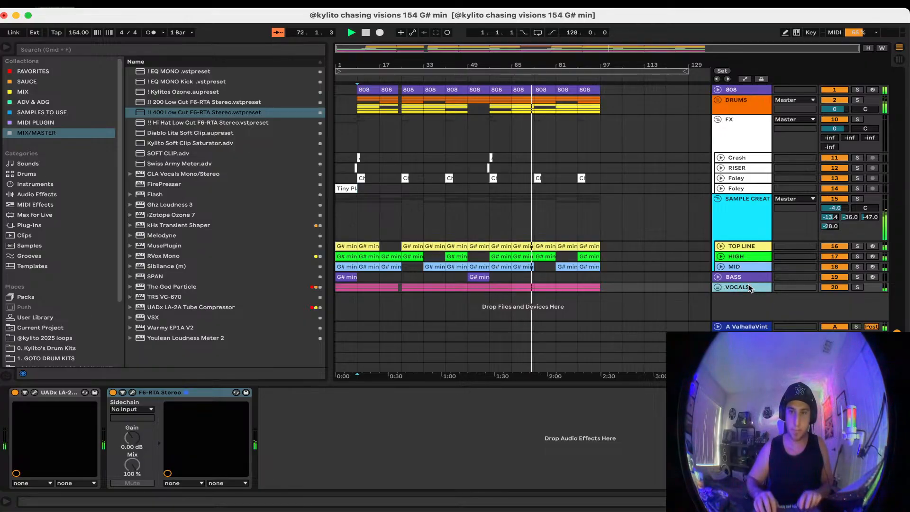
{"action": "left_click", "coordinate": [612, 211]}
{"action": "key", "text": "super+s"}
{"action": "left_click", "coordinate": [717, 198]}
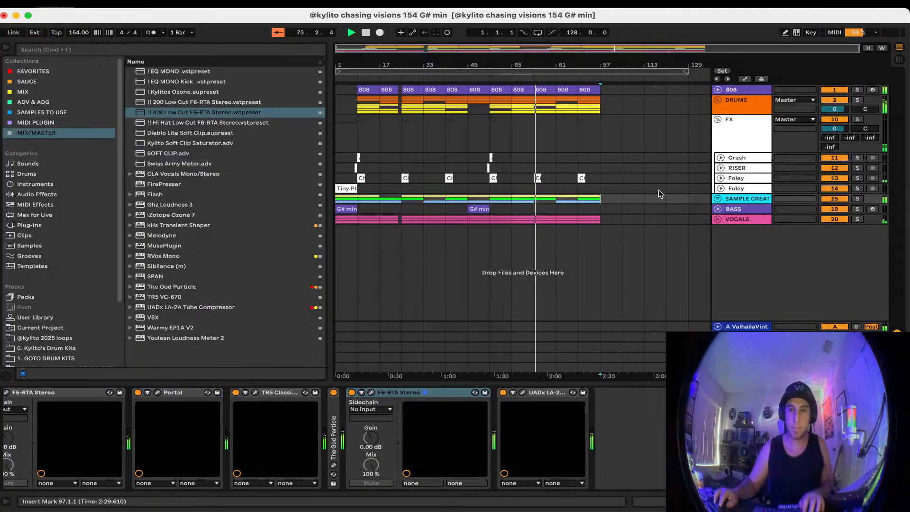
Shorten the arrangement loop to end at bar 97 and add a Utility effect to the Master track
{"action": "left_click", "coordinate": [599, 158]}
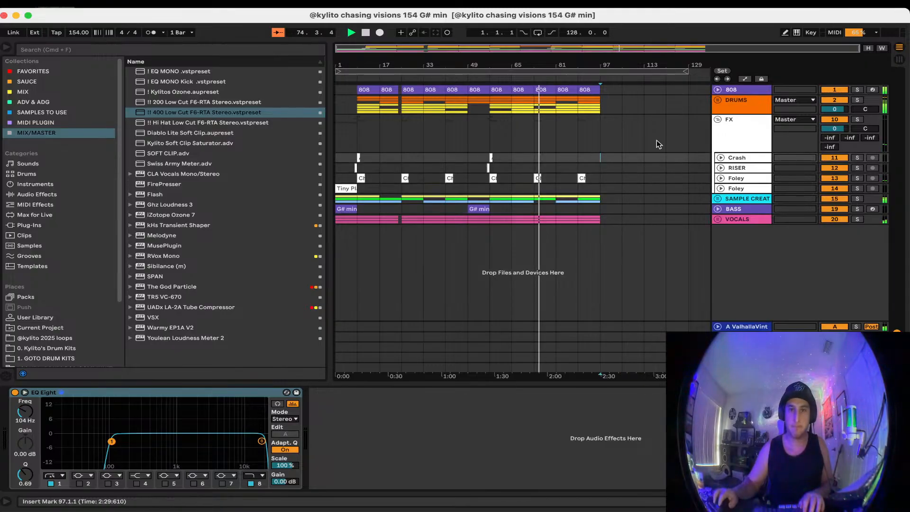
{"action": "left_click_drag", "start_coordinate": [686, 71], "coordinate": [599, 72]}
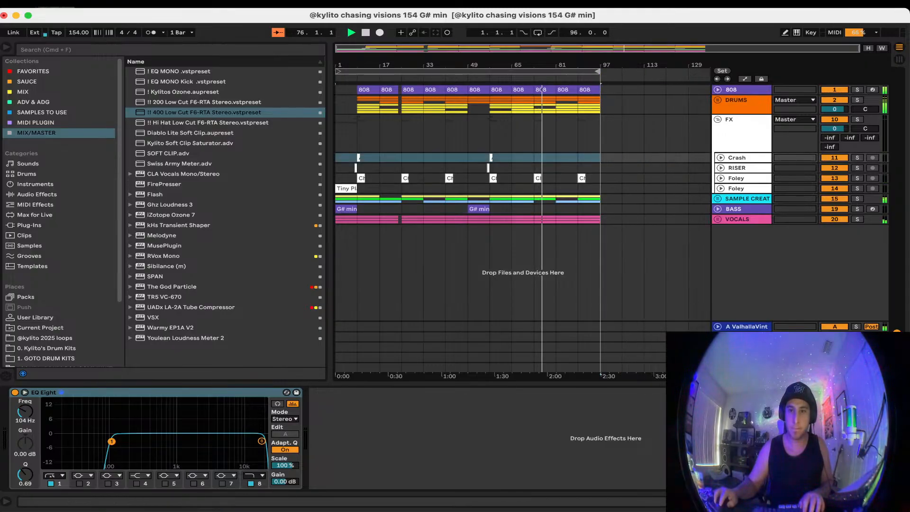
{"action": "left_click", "coordinate": [742, 367]}
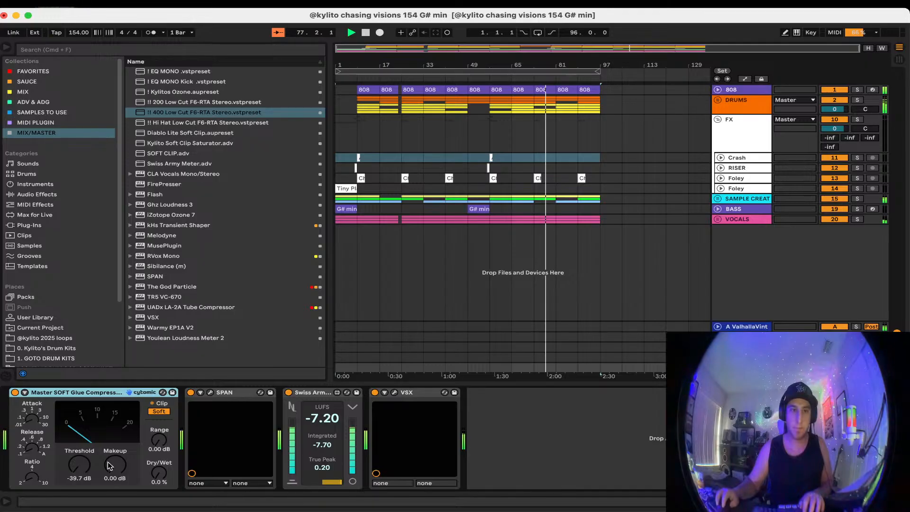
{"action": "left_click", "coordinate": [52, 72]}
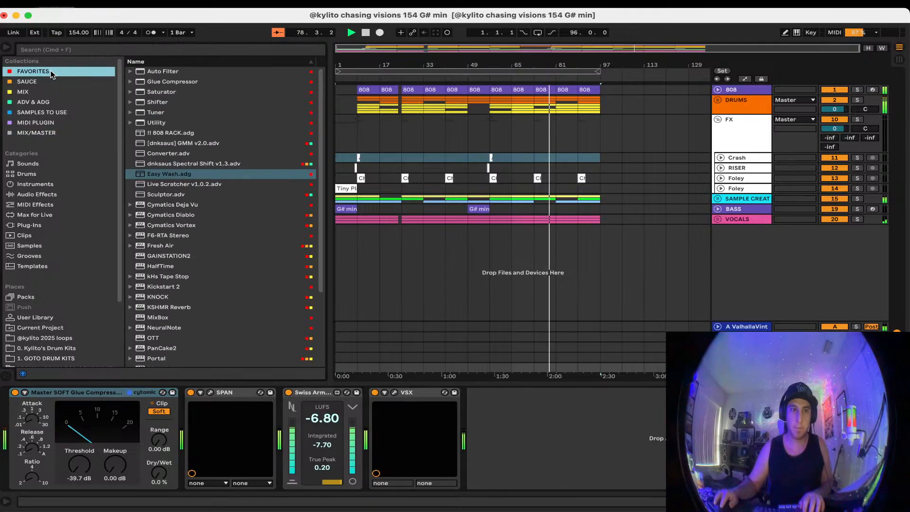
{"action": "double_click", "coordinate": [170, 122]}
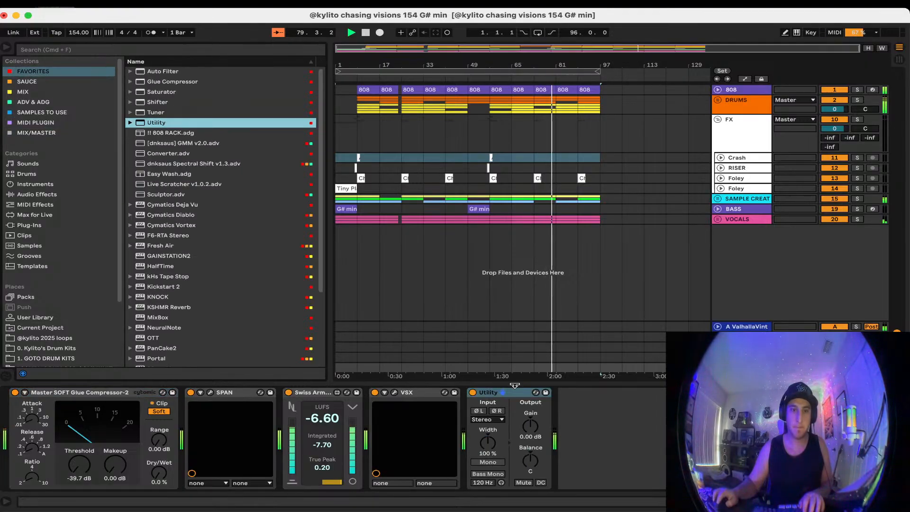
Automate the Master Utility's gain to fade out from bar 89 to bar 97, place Utility before Swiss Army Meter, and save
{"action": "right_click", "coordinate": [530, 430]}
{"action": "left_click", "coordinate": [541, 435]}
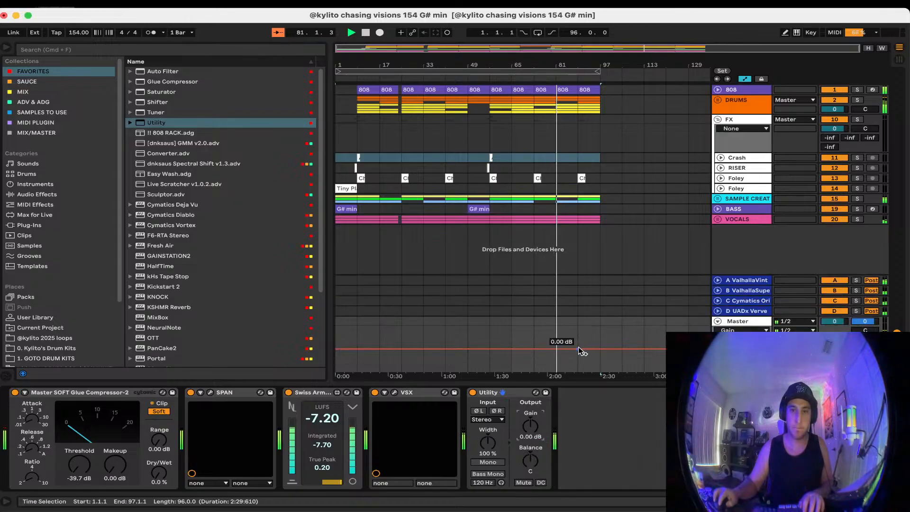
{"action": "left_click_drag", "start_coordinate": [599, 350], "coordinate": [600, 373]}
{"action": "mouse_move", "coordinate": [513, 392]}
{"action": "left_mouse_down"}
{"action": "mouse_move", "coordinate": [286, 404]}
{"action": "mouse_move", "coordinate": [301, 397]}
{"action": "left_mouse_up"}
{"action": "key", "text": "super+s"}
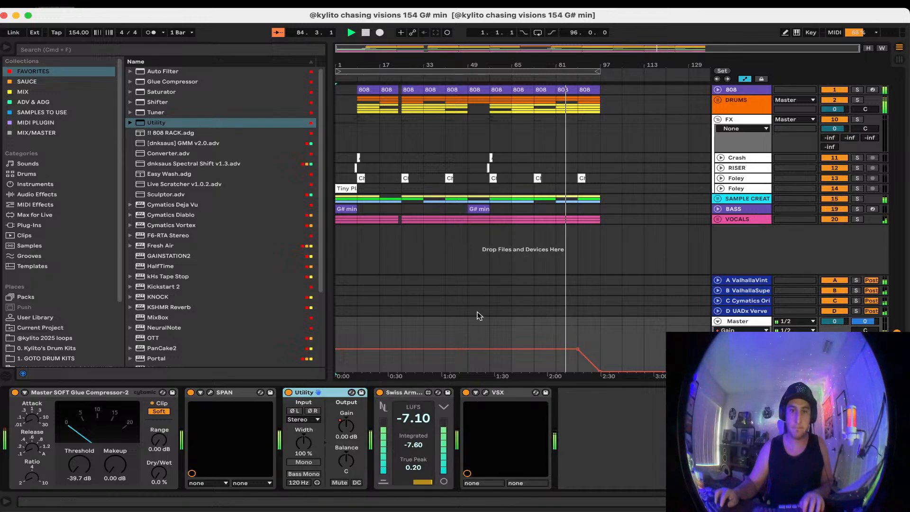
Hide the automation lanes and the device view to show the full arrangement
{"action": "left_click", "coordinate": [477, 311]}
{"action": "key", "text": "a"}
{"action": "left_click_drag", "start_coordinate": [487, 385], "coordinate": [478, 468]}
{"action": "left_click", "coordinate": [478, 329]}
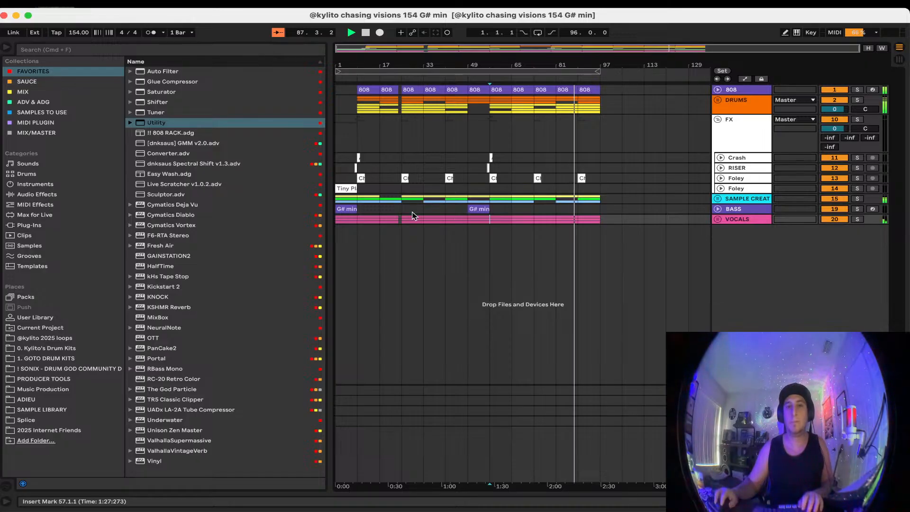
Turn on the arrangement loop, then collect all files and save the set
{"action": "left_click", "coordinate": [537, 32]}
{"action": "left_click", "coordinate": [502, 293]}
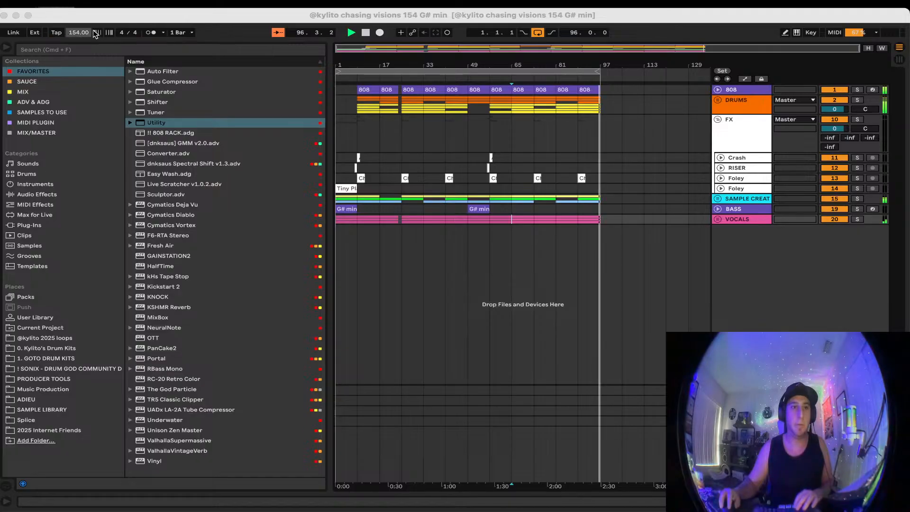
{"action": "left_click", "coordinate": [76, 16]}
{"action": "left_click", "coordinate": [56, 2]}
{"action": "left_click", "coordinate": [96, 136]}
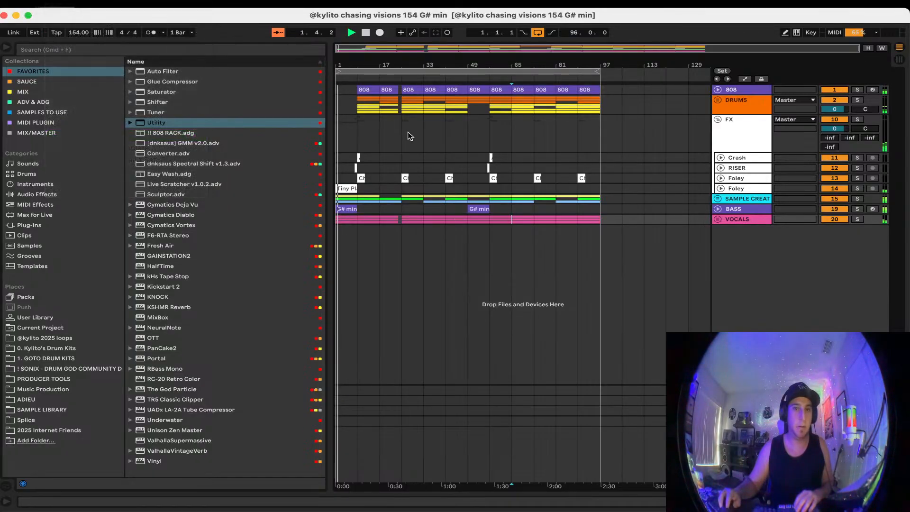
{"action": "left_click", "coordinate": [521, 283]}
{"action": "left_click", "coordinate": [547, 283]}
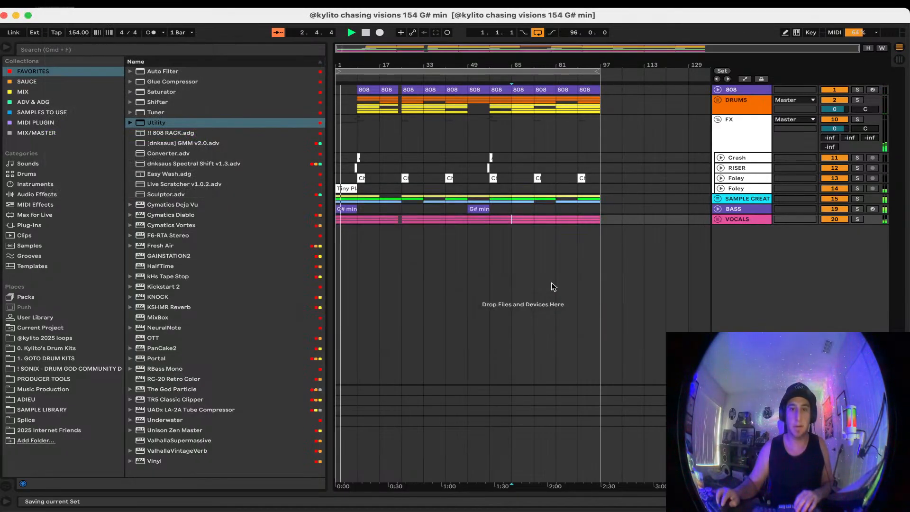
{"action": "left_click", "coordinate": [57, 2]}
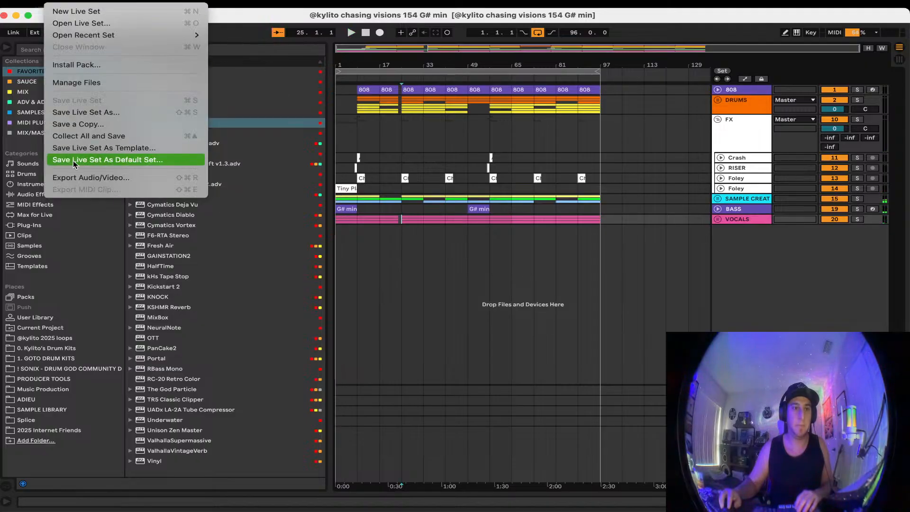
{"action": "left_click", "coordinate": [73, 177]}
{"action": "key", "text": "Return"}
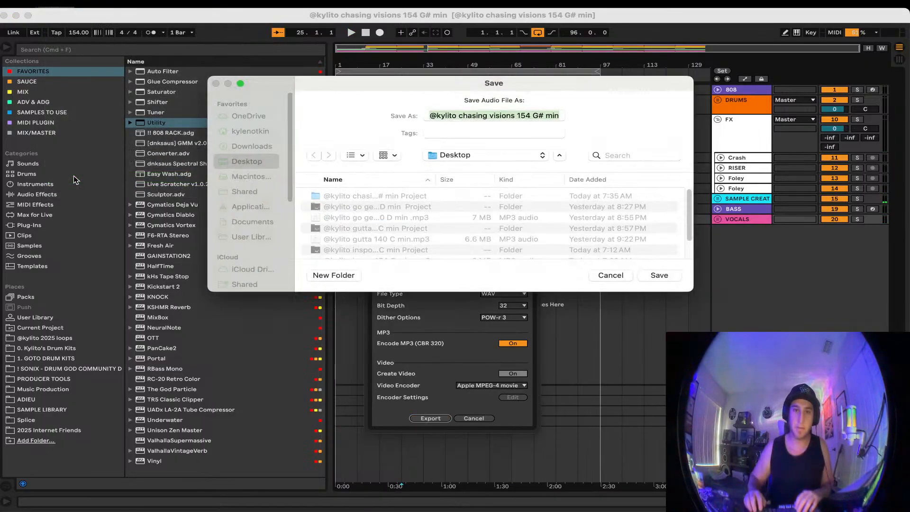
{"action": "key", "text": "Return"}
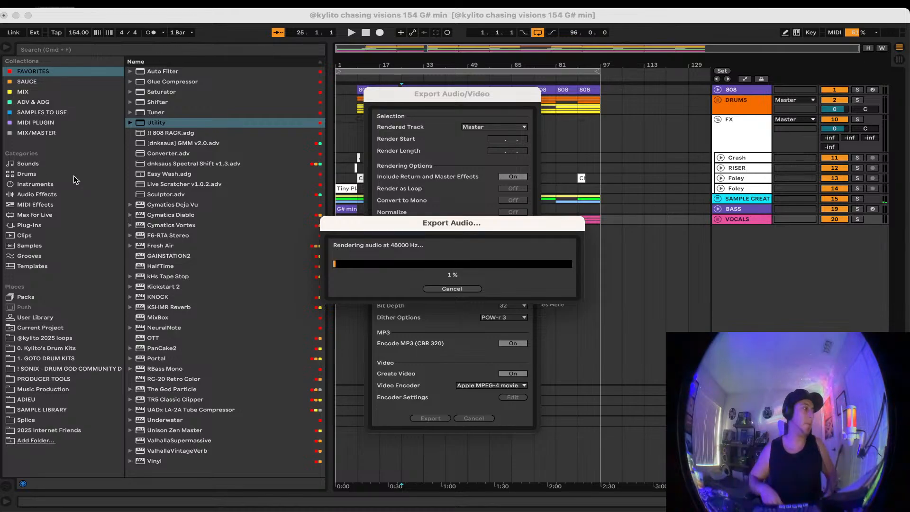